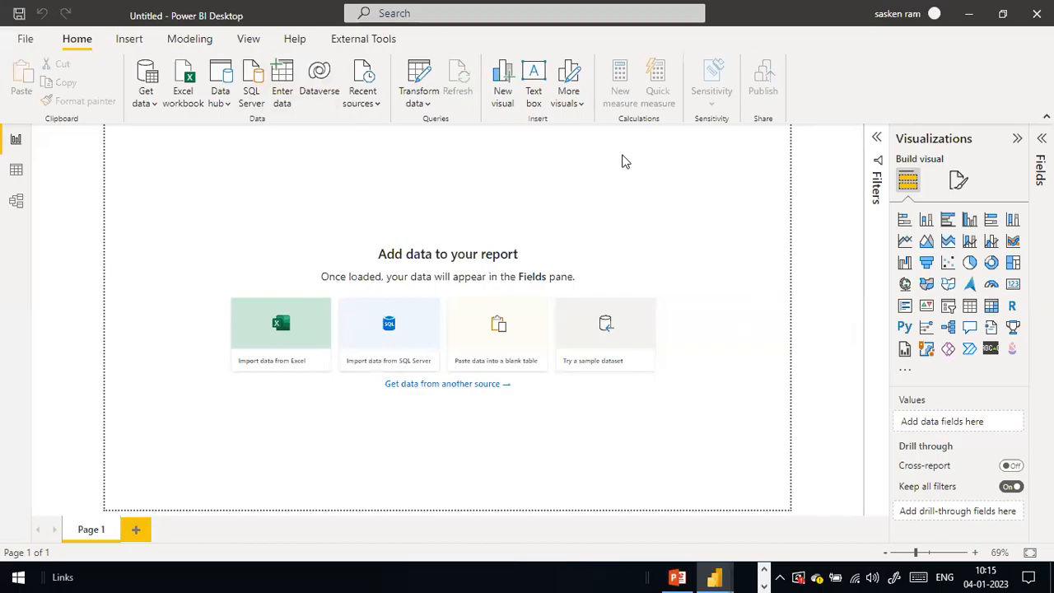
Start the Epic Pen annotation overlay, tuck its toolbar away, and draw a red arrow pointing down at the Visualizations heading
key("super+d")
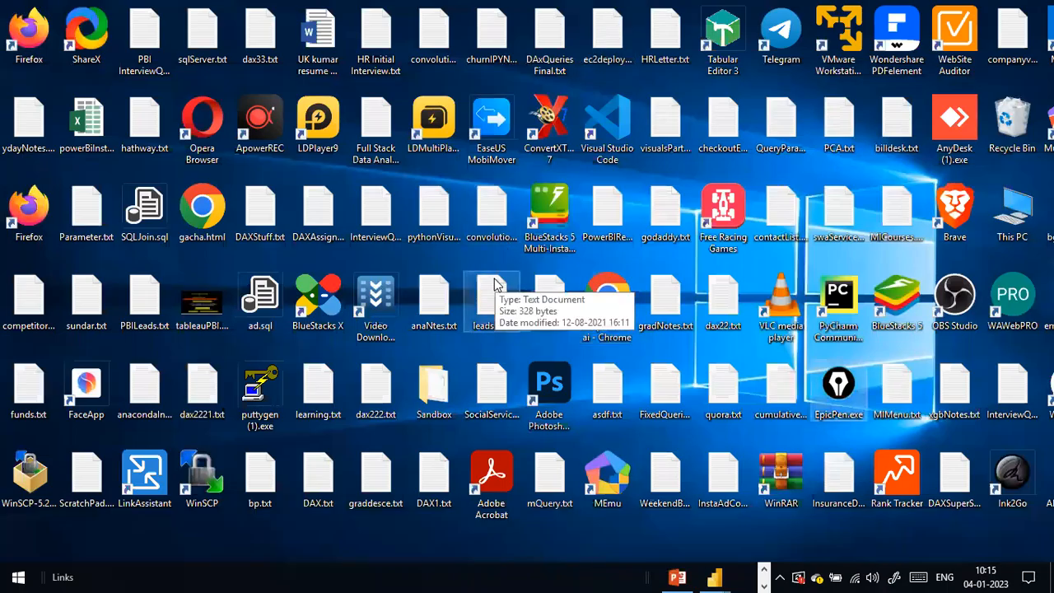
key("alt+Tab")
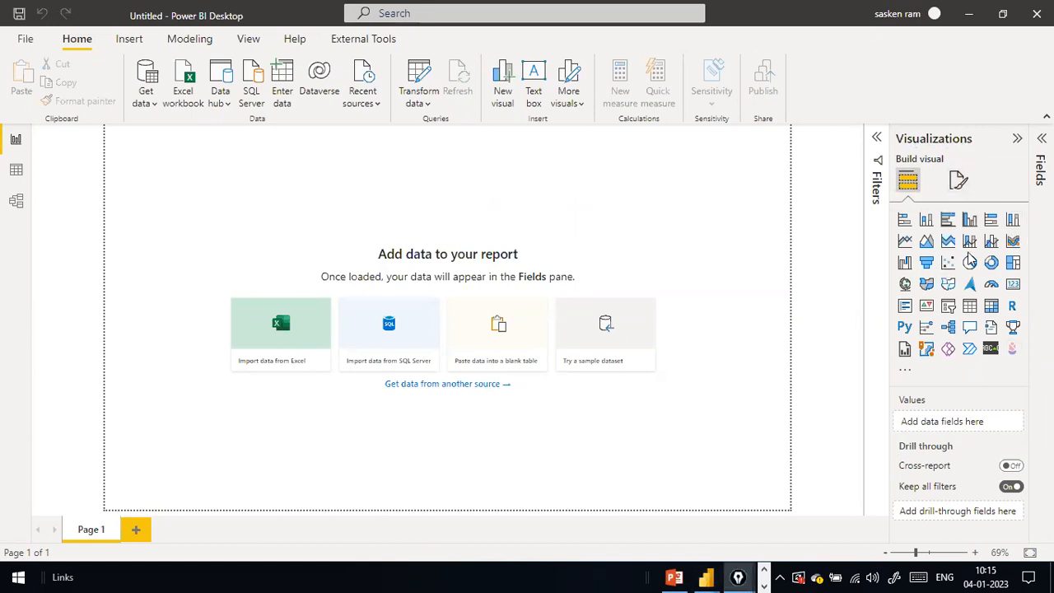
left_click(737, 576)
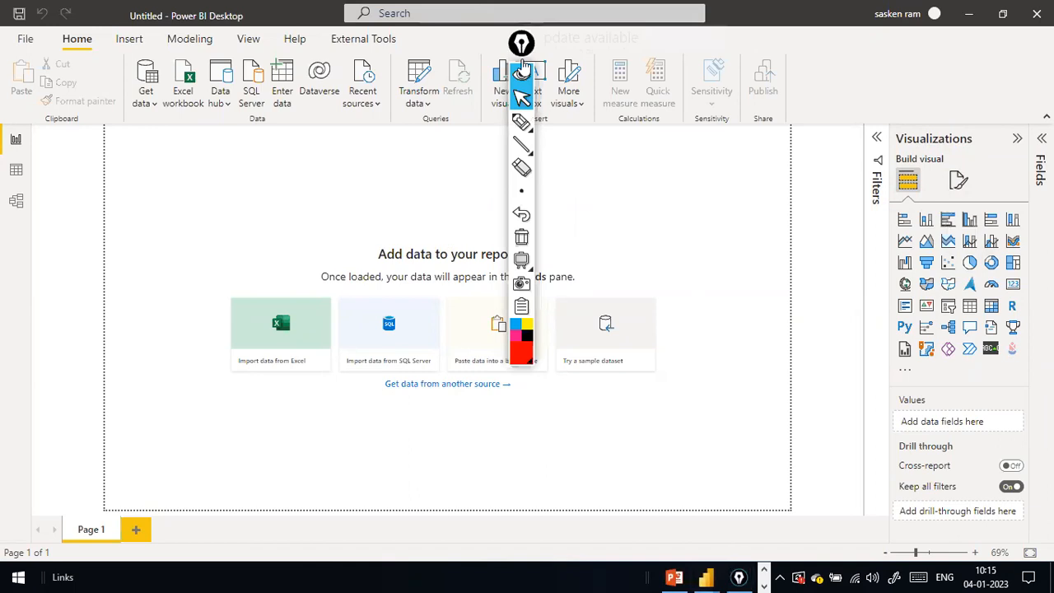
left_click_drag(524, 66, 637, 336)
left_click(836, 321)
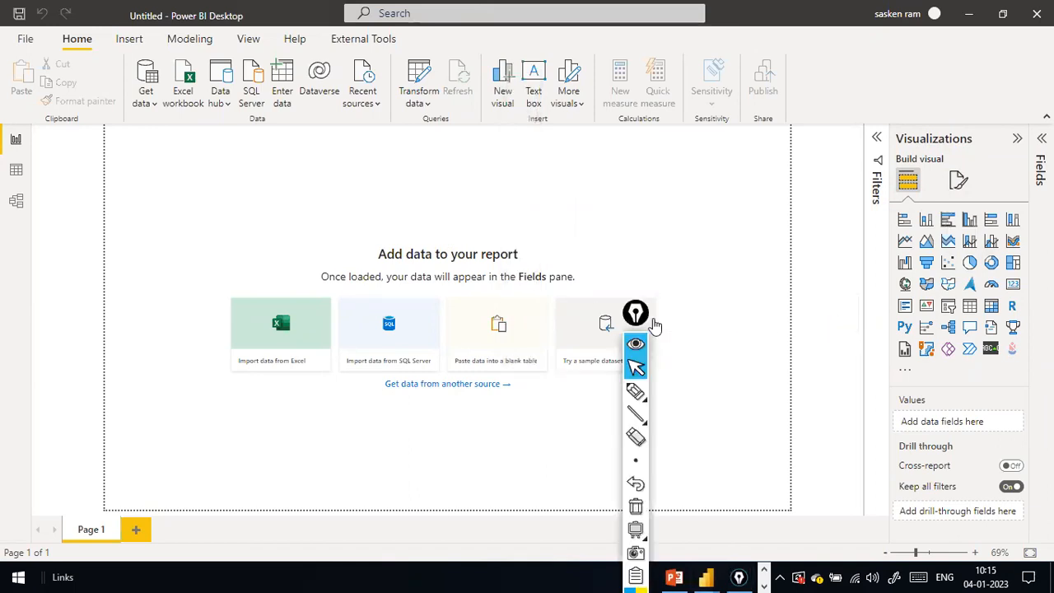
left_click(651, 320)
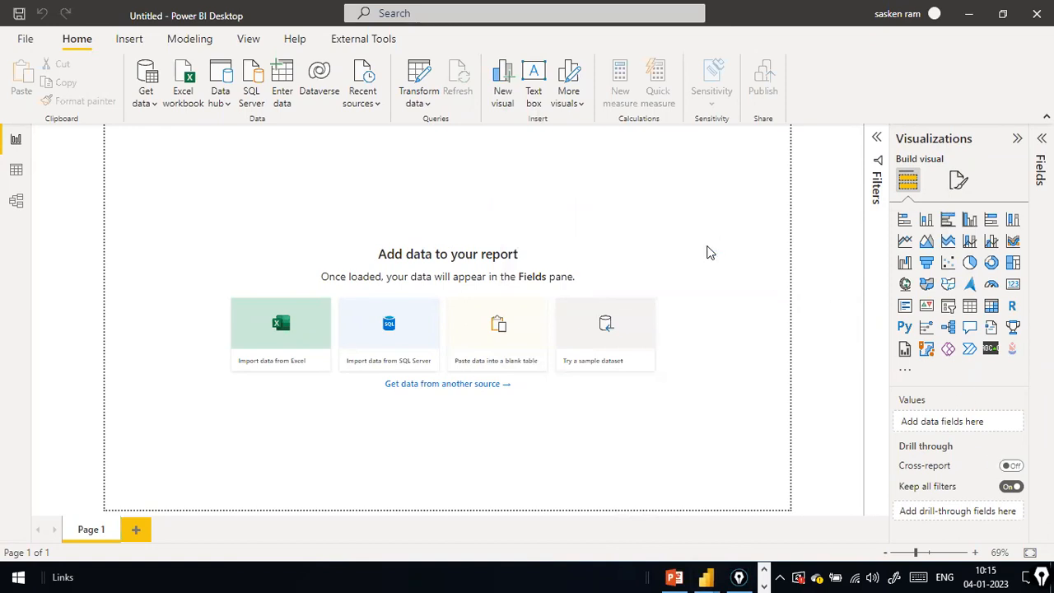
left_click_drag(927, 49, 932, 126)
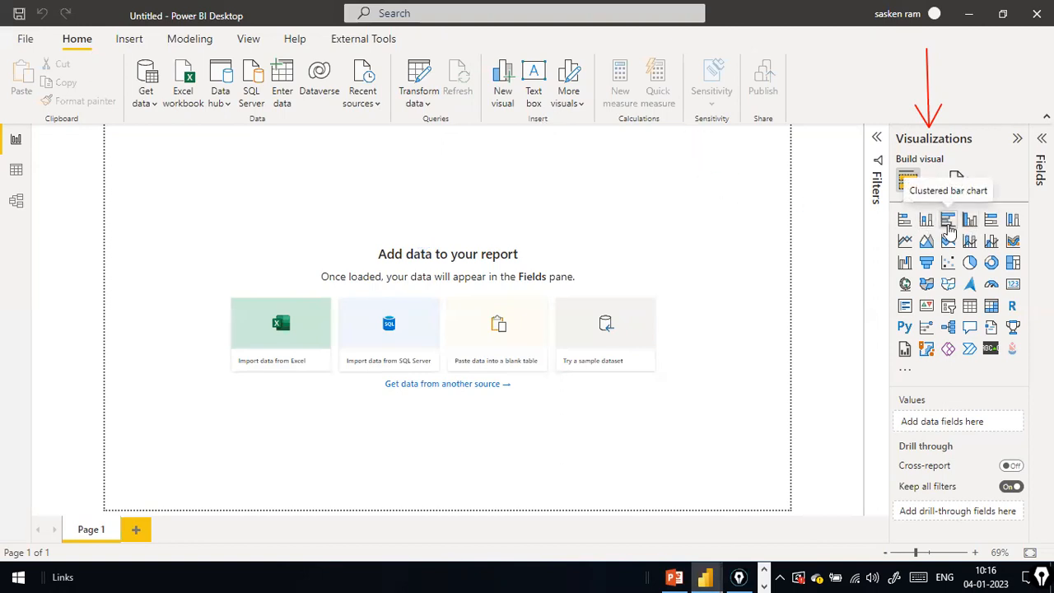
Add a clustered bar chart to the report page, move it toward the middle of the left half, and widen it to about double
left_click(949, 229)
left_click_drag(193, 170, 253, 292)
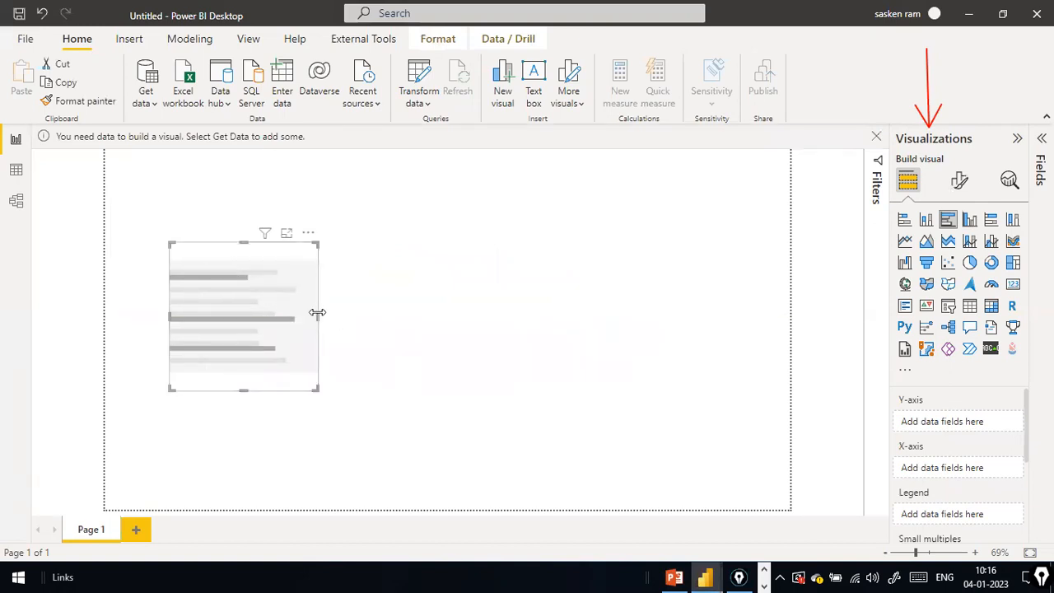
left_click_drag(318, 312, 461, 309)
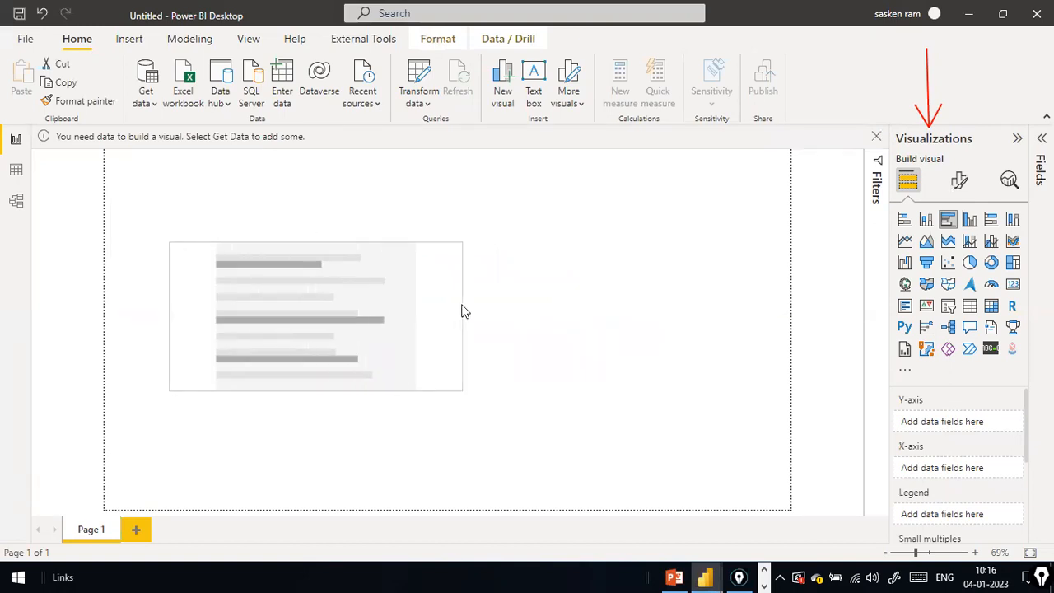
Change the visual to a clustered column chart and move it slightly lower on the report page
left_click(972, 222)
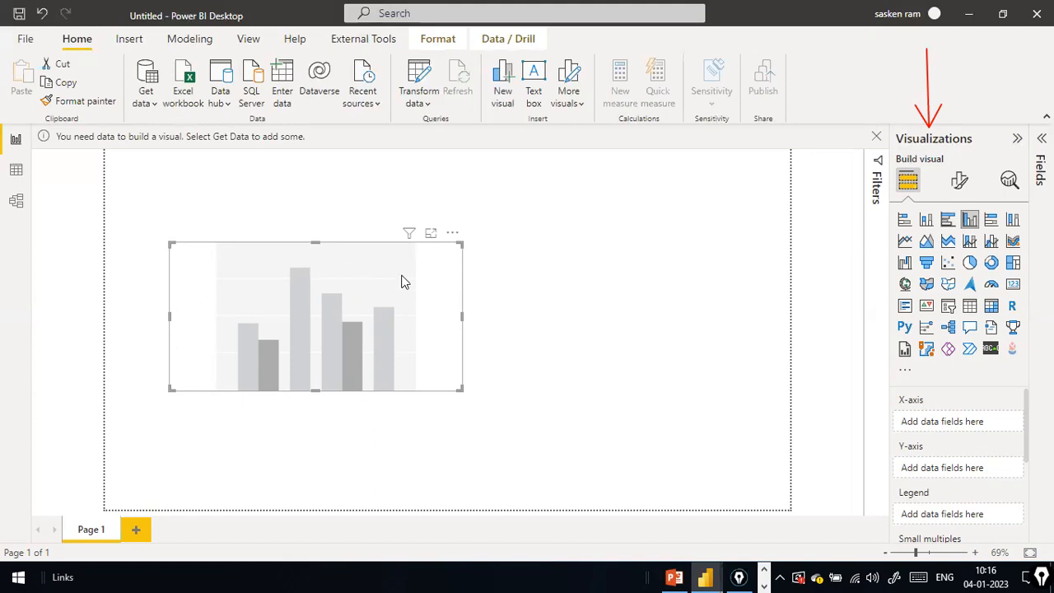
left_click(577, 240)
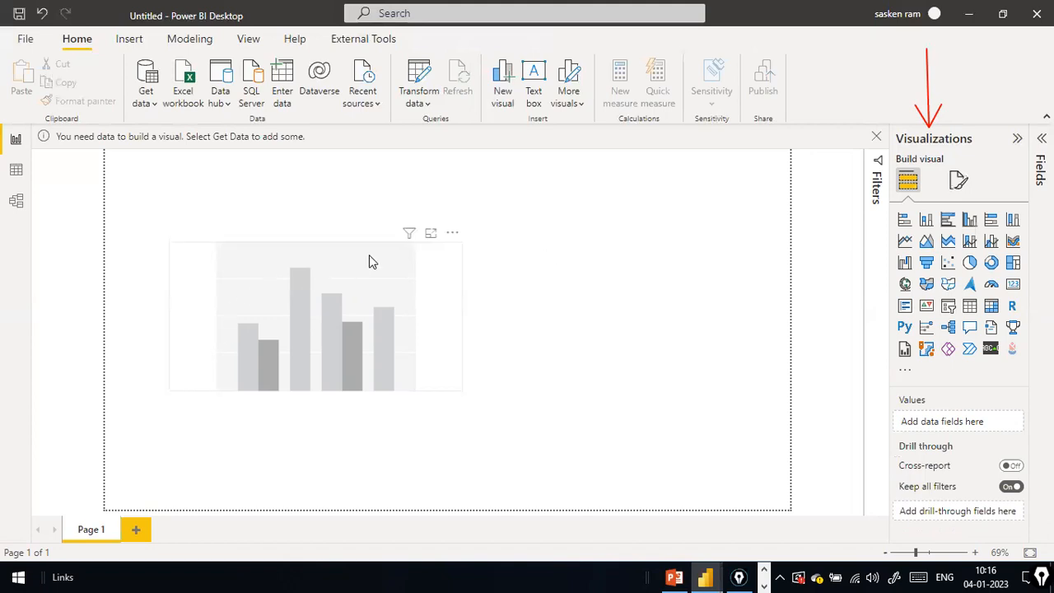
left_click_drag(360, 273, 353, 297)
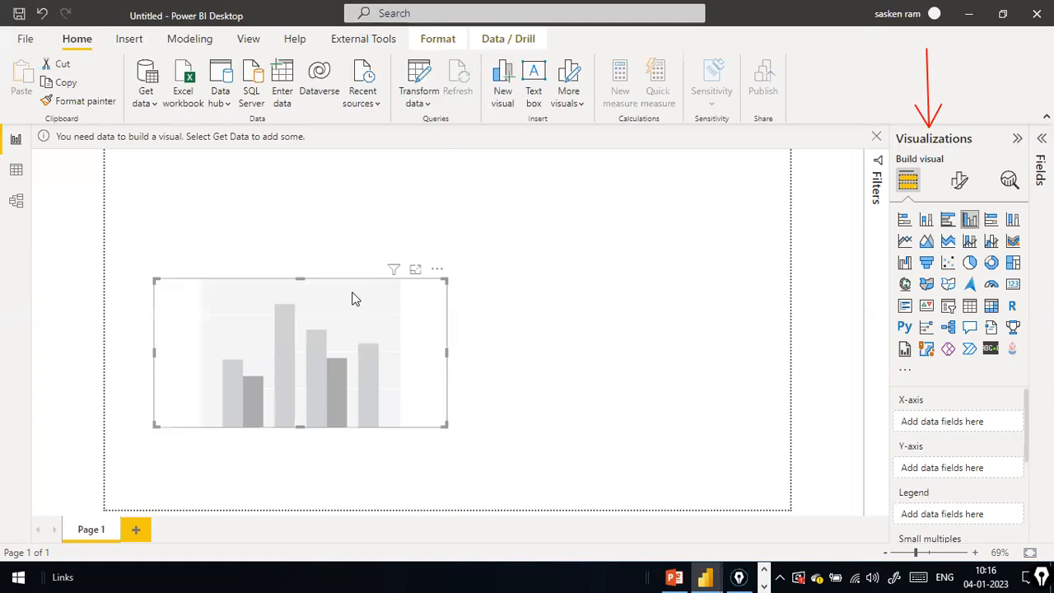
left_click(502, 237)
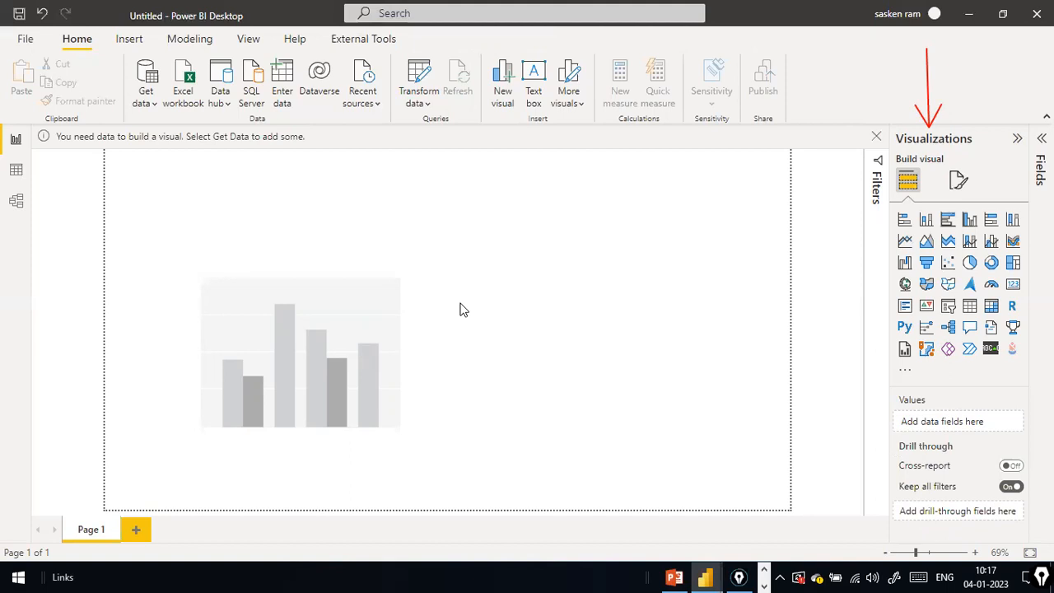
Shift the clustered column chart slightly down and back up on the page, leaving it deselected
left_click(415, 342)
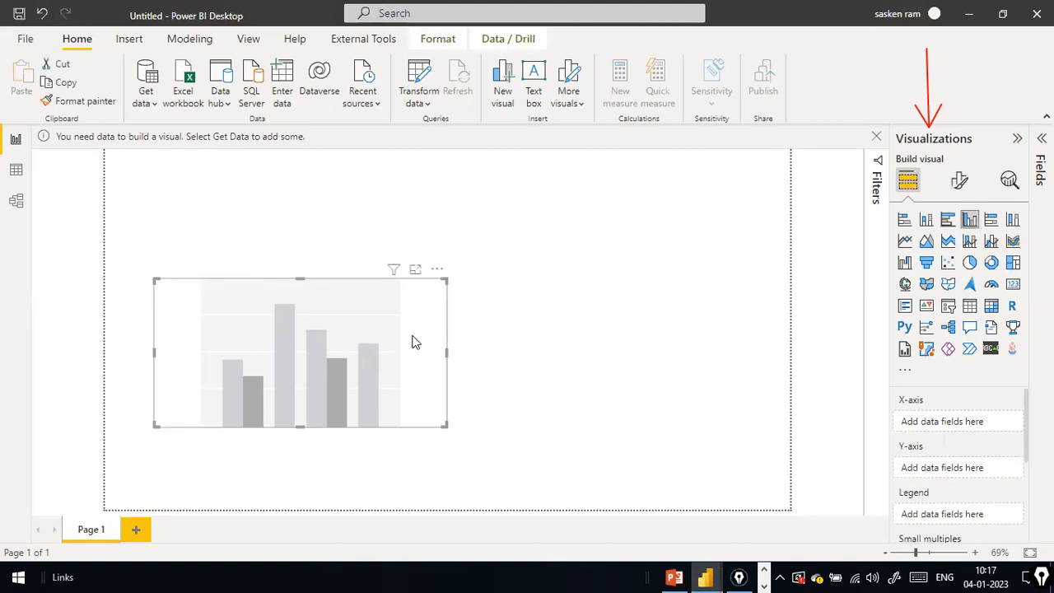
mouse_move(415, 342)
left_mouse_down()
mouse_move(400, 359)
mouse_move(403, 322)
mouse_move(397, 336)
mouse_move(412, 352)
left_mouse_up()
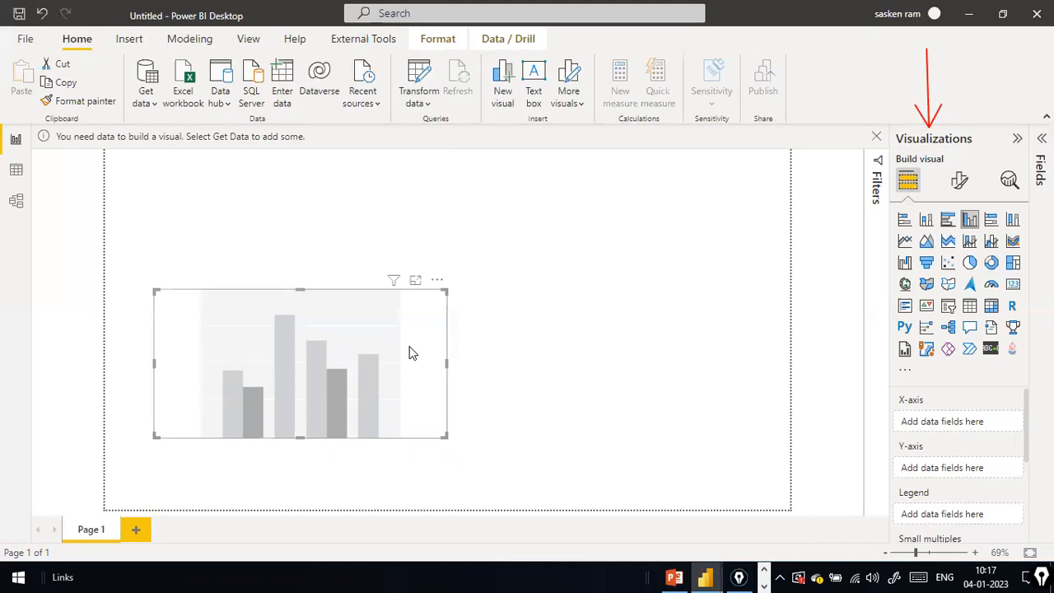
left_click(498, 300)
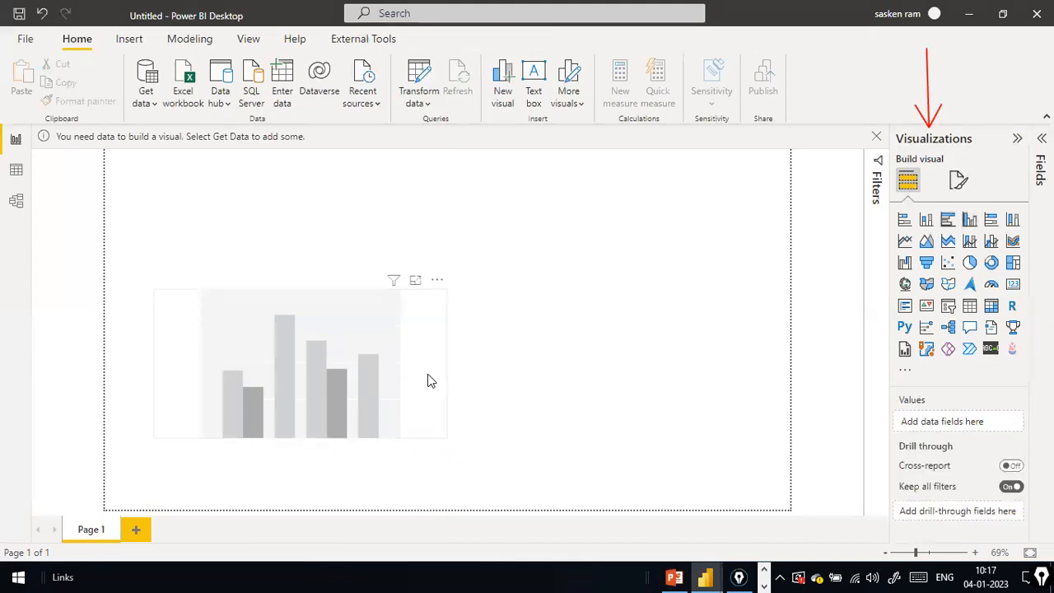
left_click(427, 380)
left_click(634, 266)
mouse_move(379, 328)
left_mouse_down()
mouse_move(381, 297)
mouse_move(377, 308)
left_mouse_up()
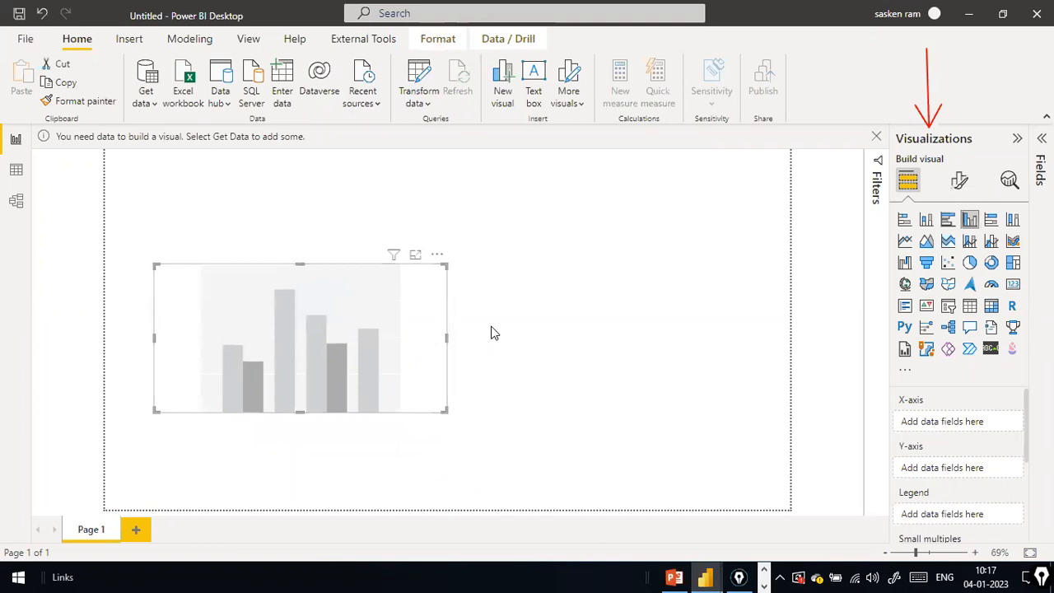
left_click(558, 296)
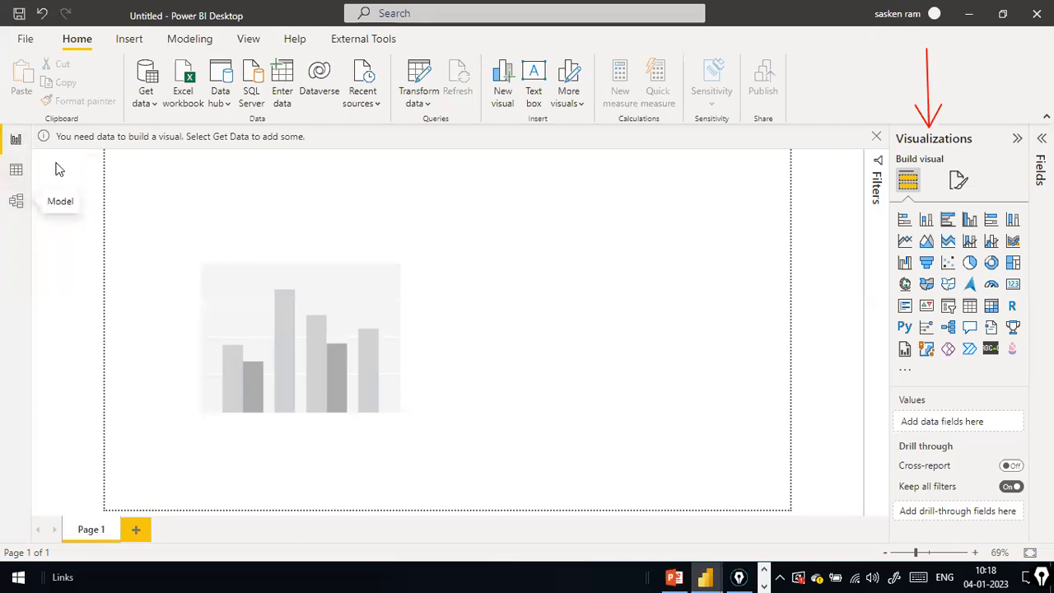
Show the common data sources and handwrite "CSV Comma Separated Values" beside them inside a red outline
left_click(147, 110)
left_click(535, 217)
left_click(146, 97)
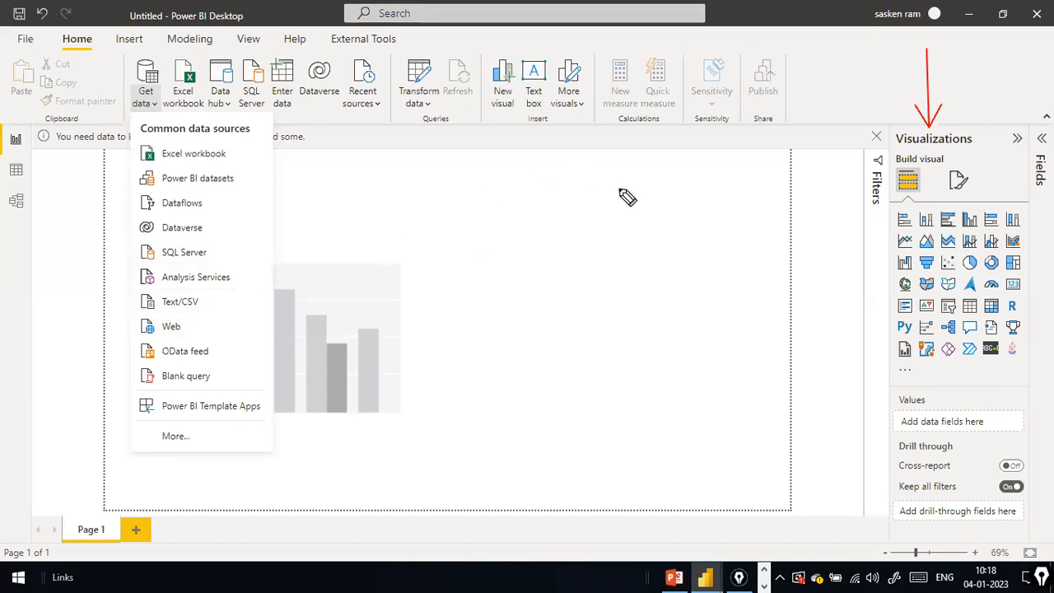
mouse_move(700, 169)
left_mouse_down()
mouse_move(698, 185)
mouse_move(731, 165)
left_mouse_up()
mouse_move(679, 213)
left_mouse_down()
mouse_move(683, 226)
mouse_move(789, 222)
mouse_move(849, 174)
left_mouse_up()
mouse_move(729, 237)
left_mouse_down()
mouse_move(800, 240)
mouse_move(789, 232)
mouse_move(784, 249)
left_mouse_up()
mouse_move(748, 155)
left_mouse_down()
mouse_move(620, 232)
mouse_move(842, 233)
left_mouse_up()
mouse_move(748, 156)
left_mouse_down()
mouse_move(867, 212)
mouse_move(732, 253)
left_mouse_up()
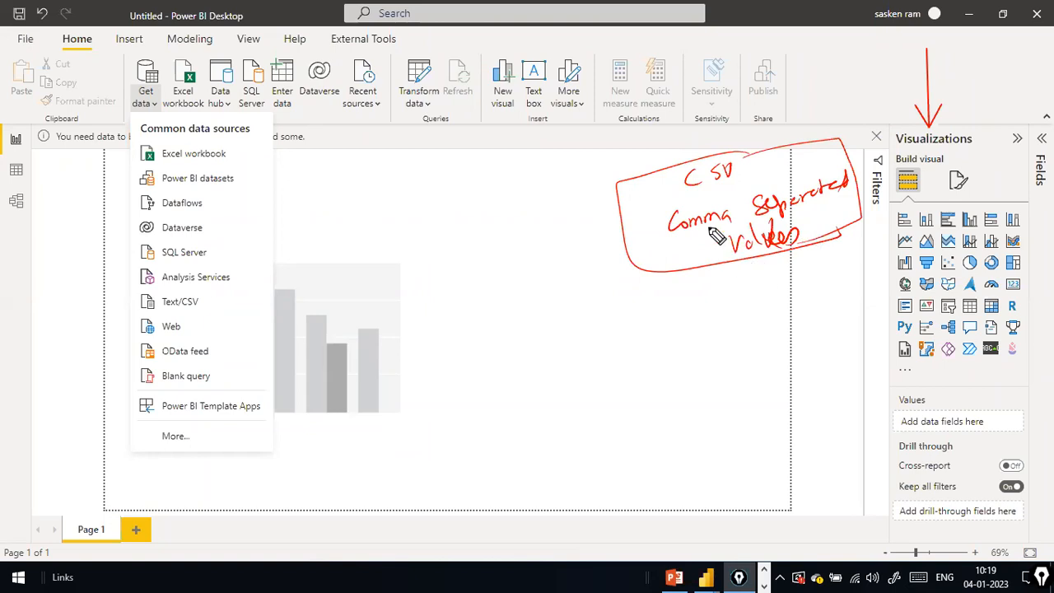
Handwrite an "empid, ename" header with a sample row, circle the commas, and label them "delimiter" with comma, semicolon and colon examples
mouse_move(675, 290)
left_mouse_down()
mouse_move(723, 290)
mouse_move(724, 305)
mouse_move(796, 280)
left_mouse_up()
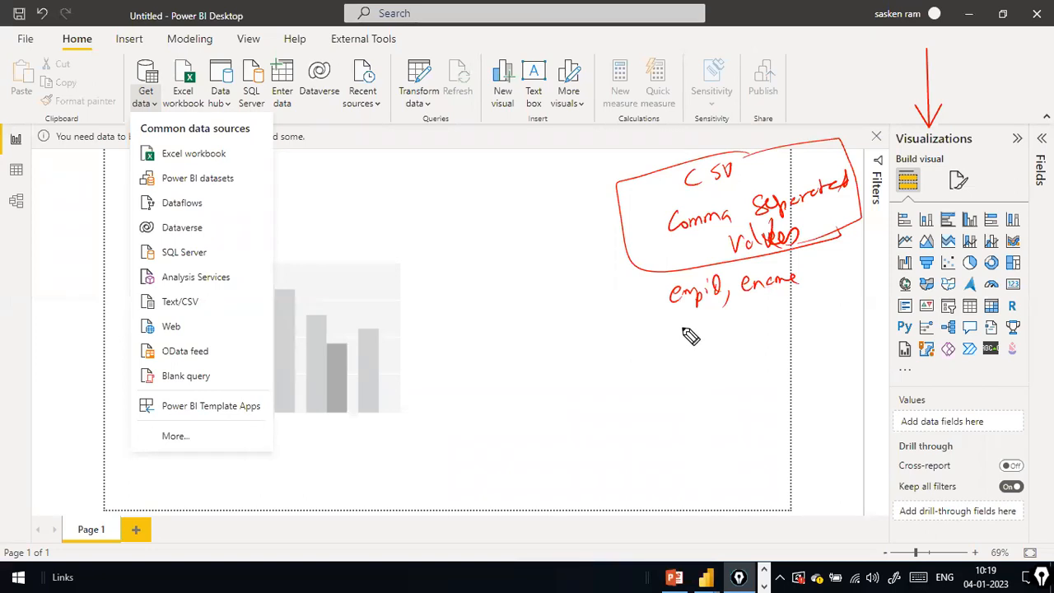
mouse_move(687, 320)
left_mouse_down()
mouse_move(684, 335)
mouse_move(735, 309)
mouse_move(741, 329)
mouse_move(771, 292)
mouse_move(792, 306)
mouse_move(811, 298)
left_mouse_up()
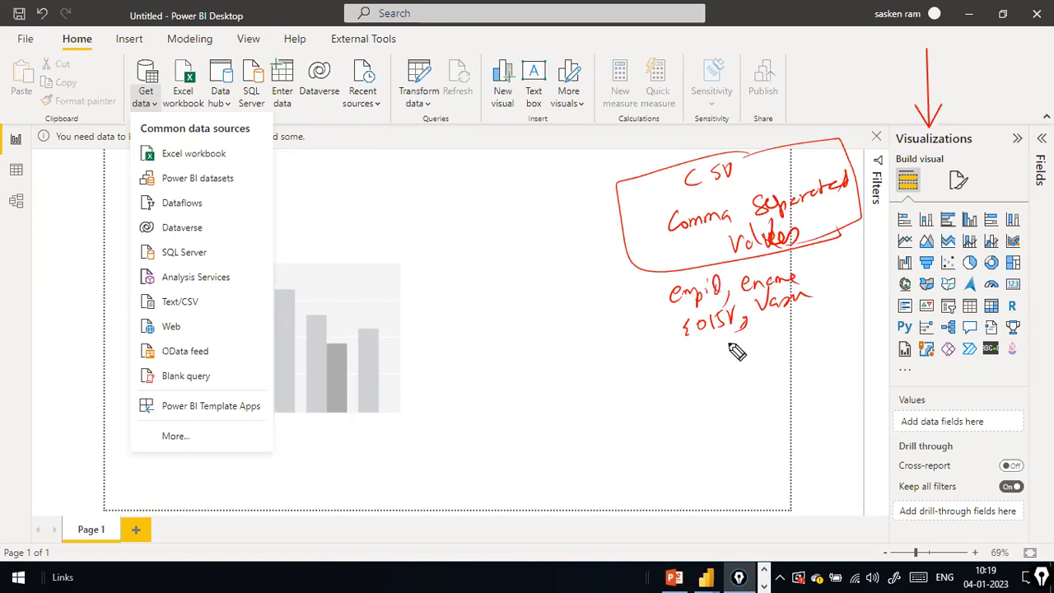
mouse_move(723, 306)
left_mouse_down()
mouse_move(716, 368)
mouse_move(743, 381)
mouse_move(821, 364)
mouse_move(796, 399)
mouse_move(819, 434)
mouse_move(817, 467)
left_mouse_up()
left_click(823, 406)
left_click(818, 453)
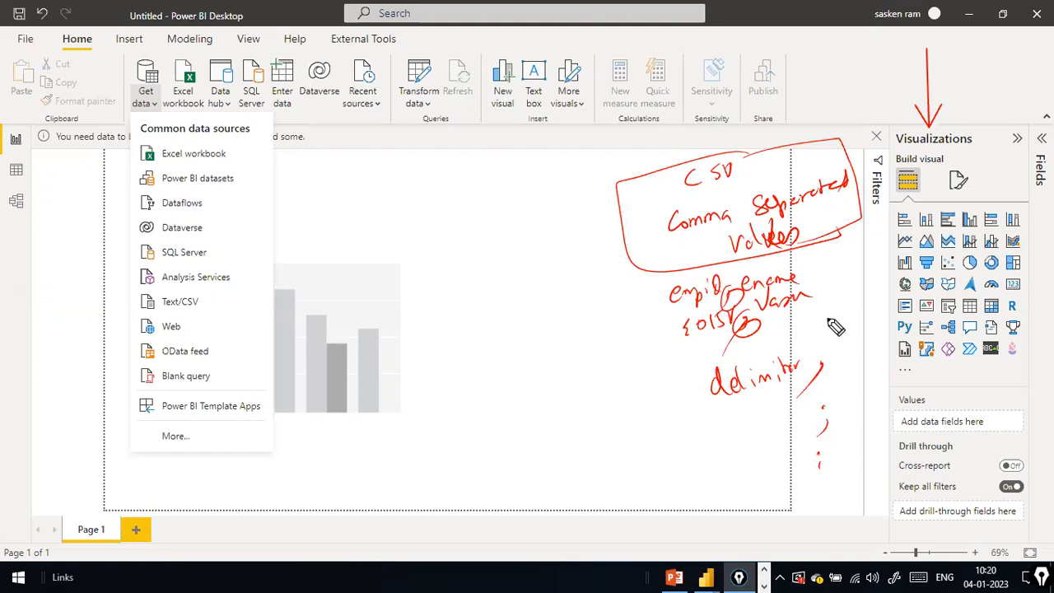
Draw vertical bars as alternative delimiters beside and between the sample values, and clear all annotations from the screen
left_click_drag(822, 338, 821, 317)
left_click_drag(728, 263, 728, 301)
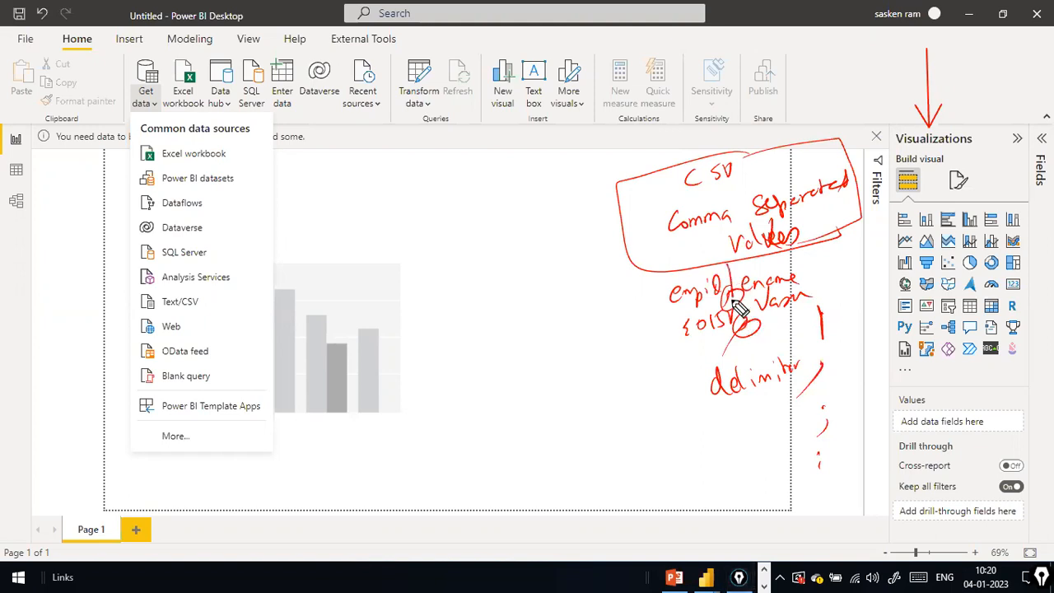
left_click_drag(822, 285, 824, 306)
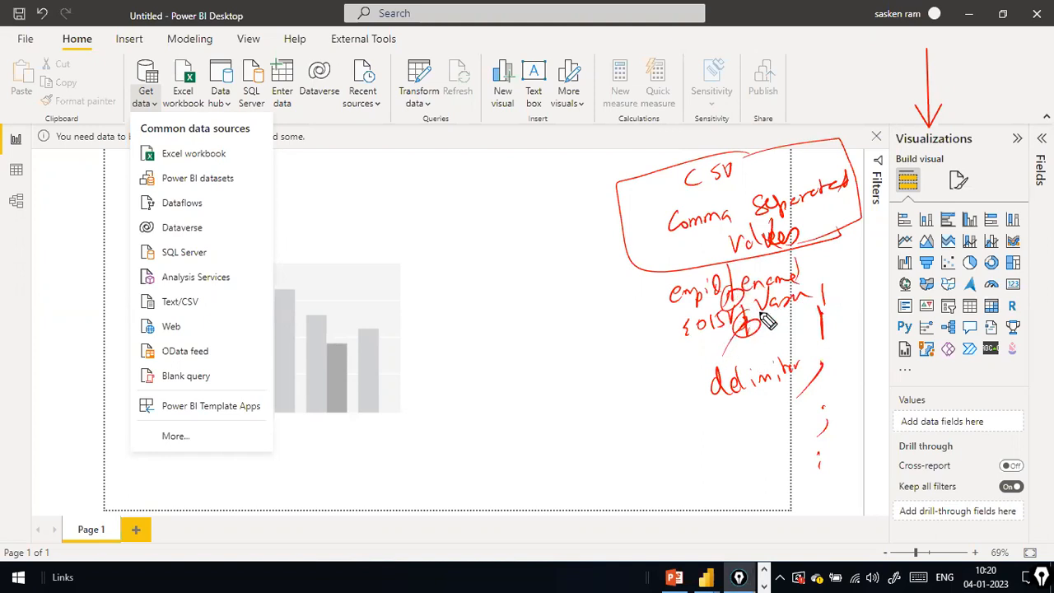
left_click_drag(745, 339, 772, 336)
key("e")
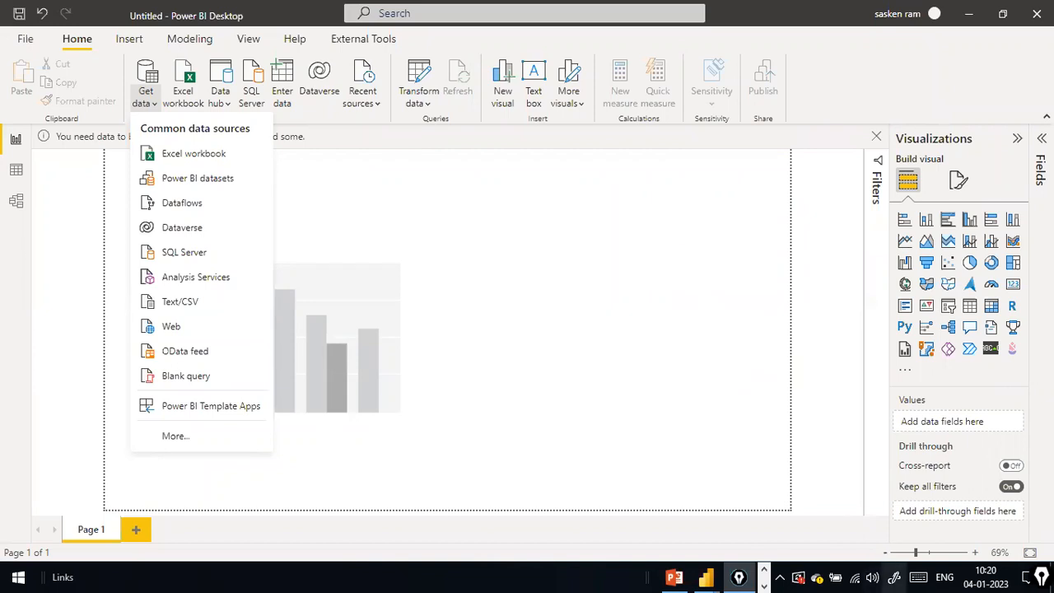
left_click(872, 577)
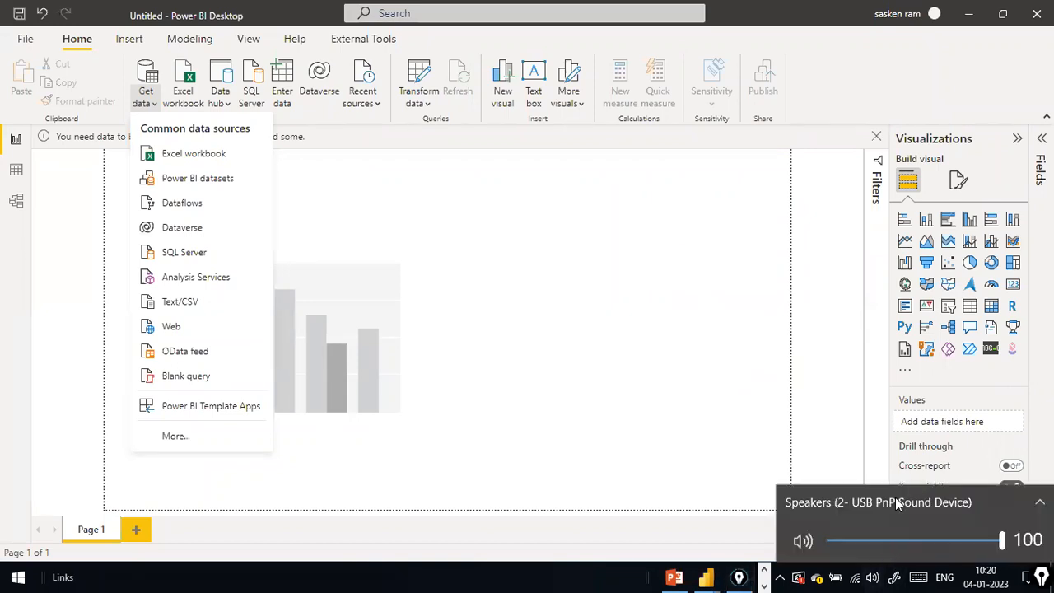
left_click(764, 312)
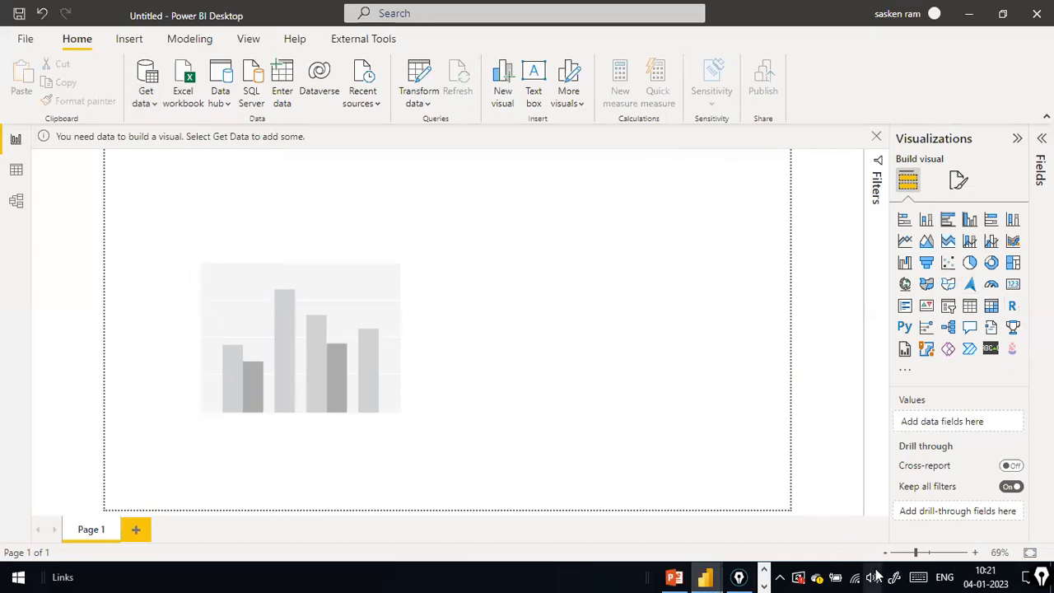
left_click(811, 292)
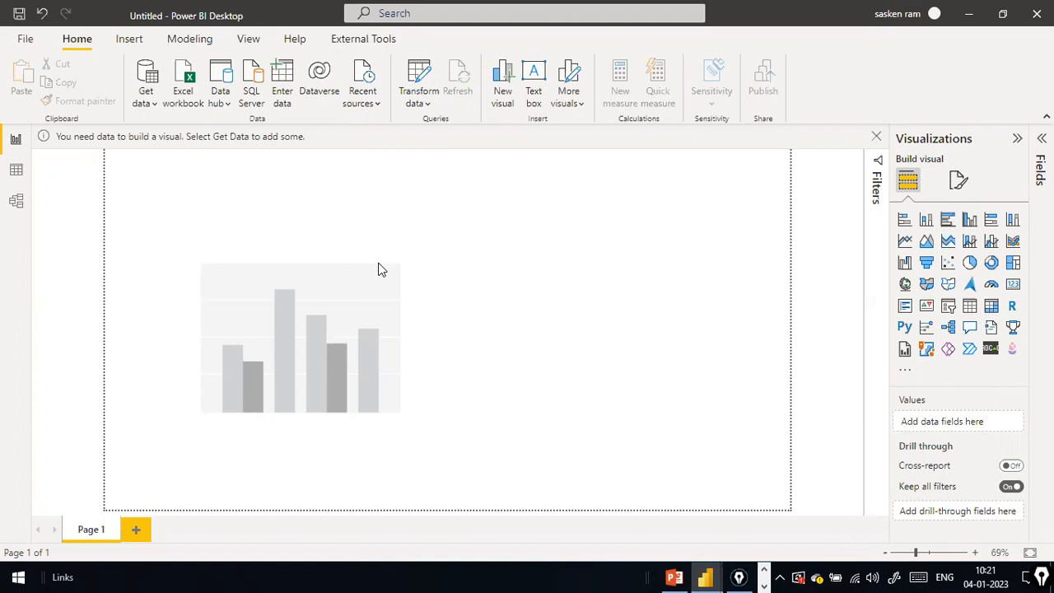
left_click(153, 104)
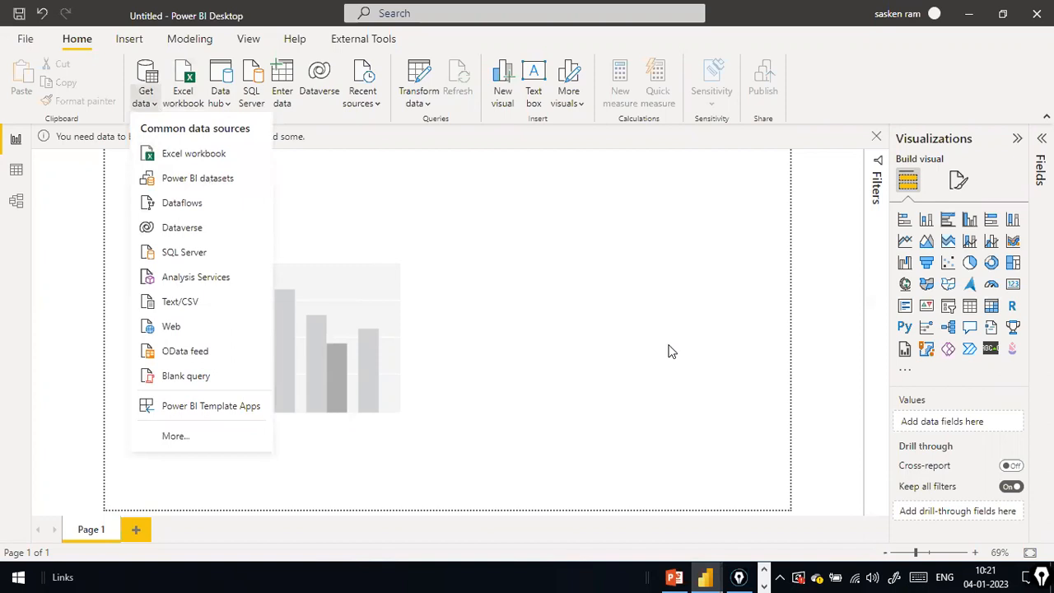
left_click(762, 255)
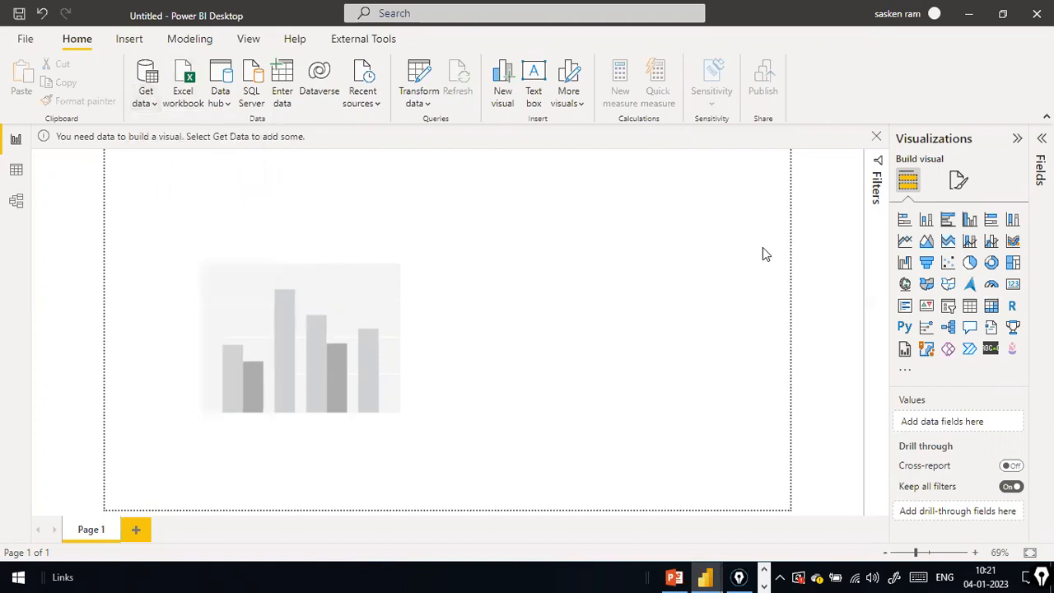
Reposition the clustered column chart in the lower left part of the report page and deselect it
left_click_drag(339, 292, 335, 336)
left_click(445, 234)
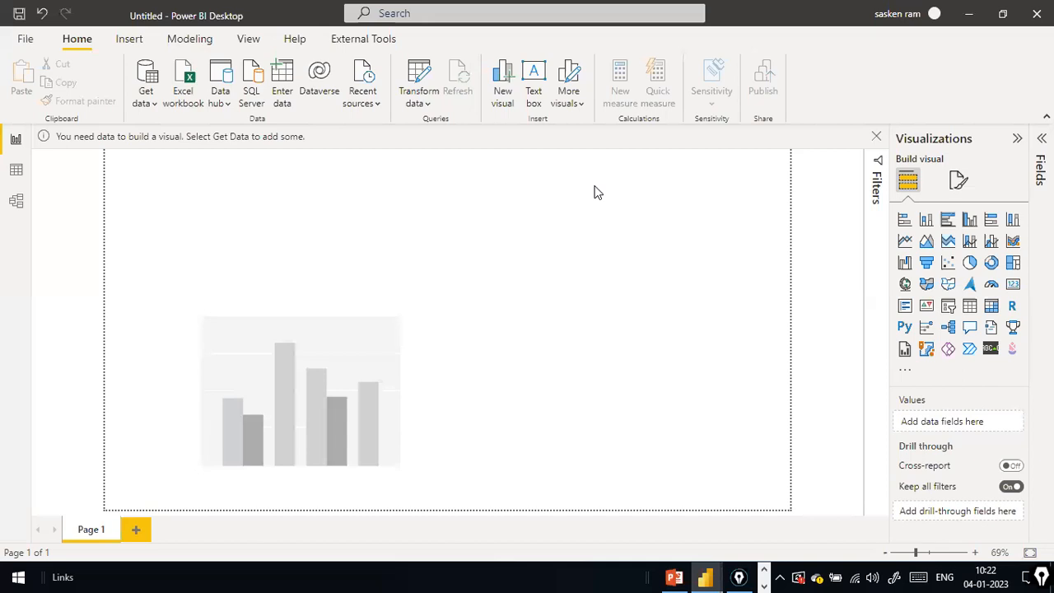
left_click(376, 349)
left_click_drag(338, 312, 371, 323)
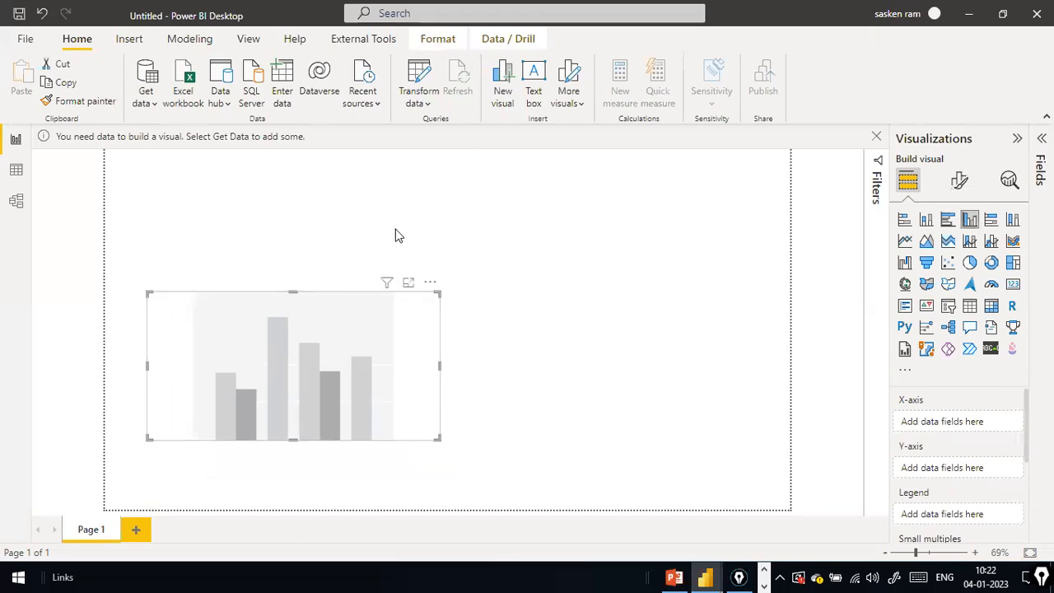
left_click(395, 230)
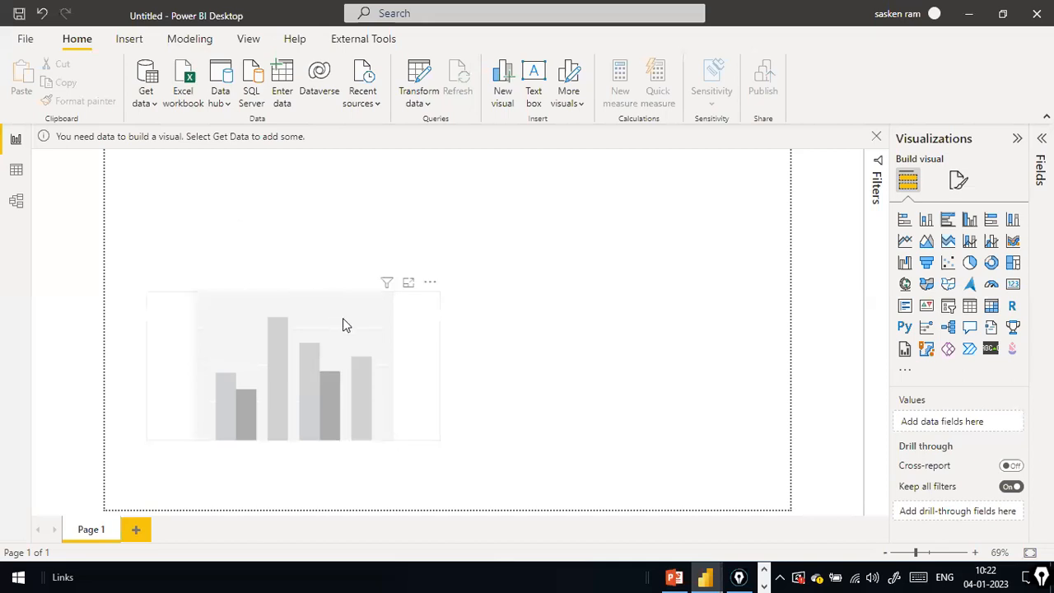
left_click_drag(343, 318, 337, 336)
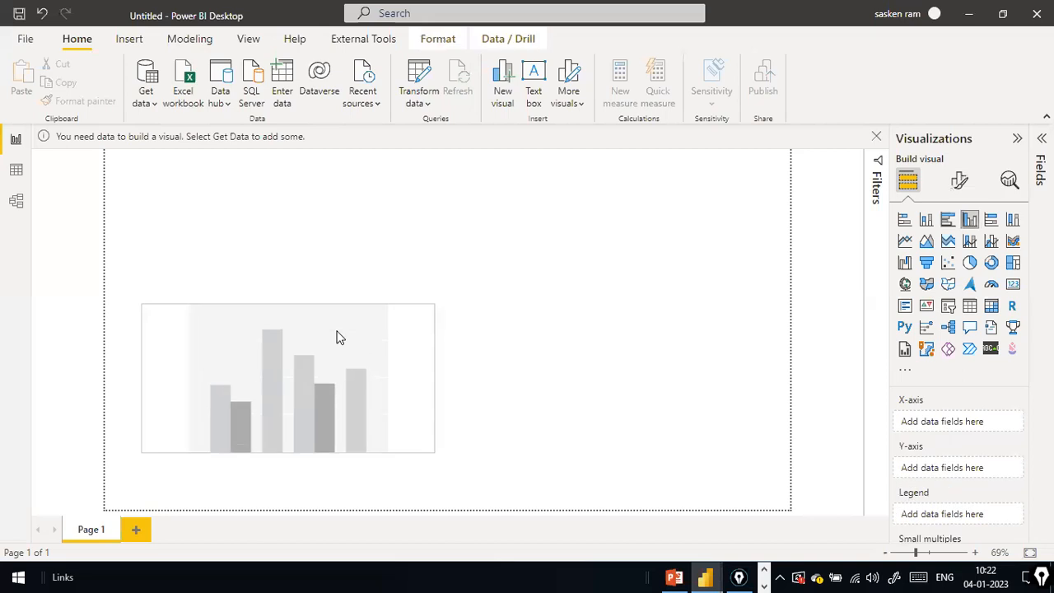
left_click(309, 216)
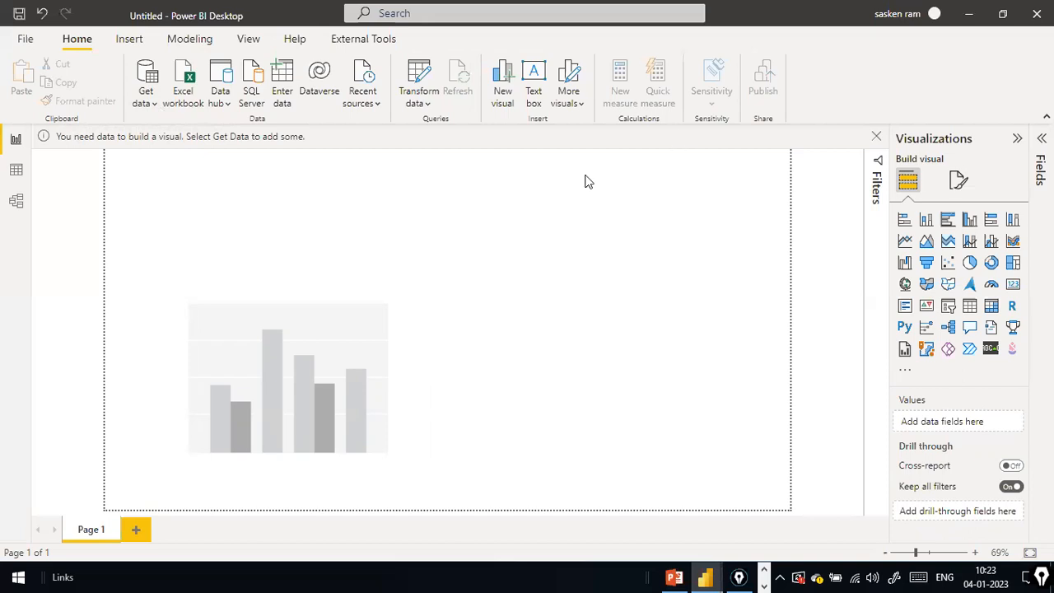
Nudge the clustered column chart to a slightly different position in the lower left part of the report page and deselect it
left_click(354, 319)
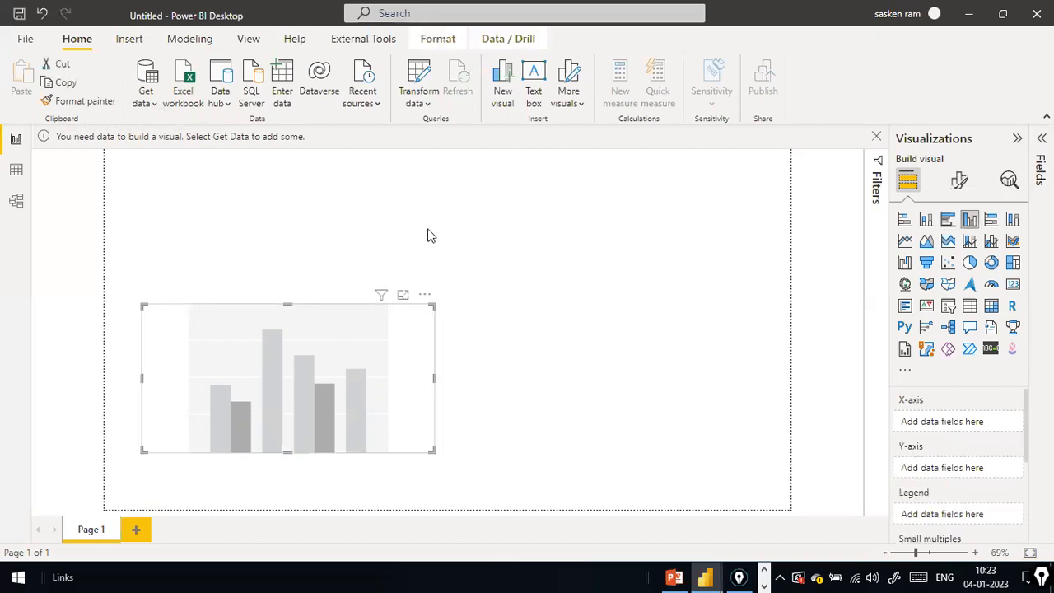
left_click(427, 237)
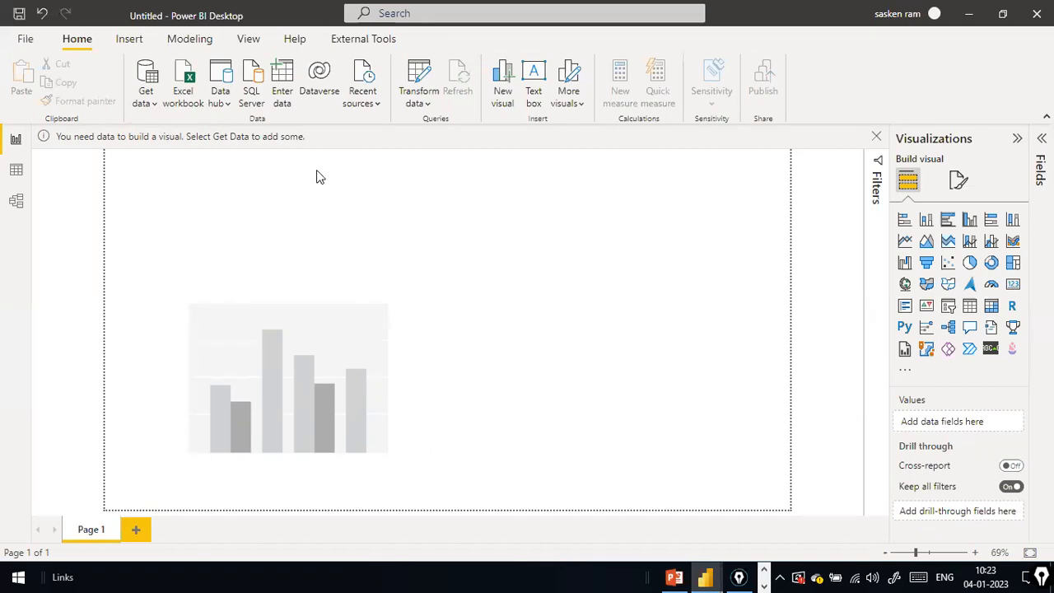
mouse_move(351, 337)
left_mouse_down()
mouse_move(346, 289)
mouse_move(348, 322)
mouse_move(364, 329)
left_mouse_up()
left_click(447, 242)
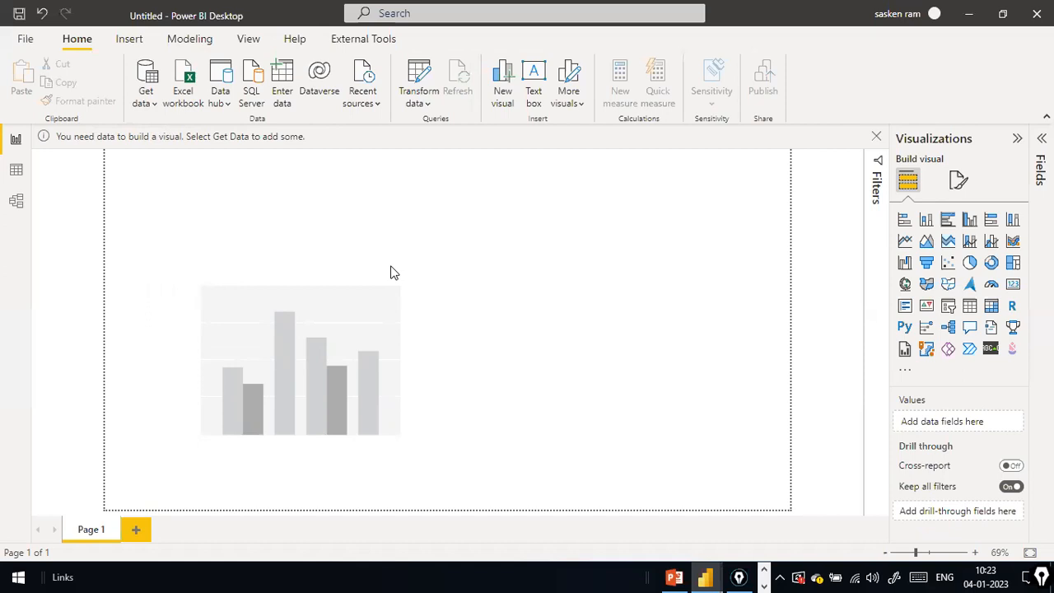
left_click(365, 312)
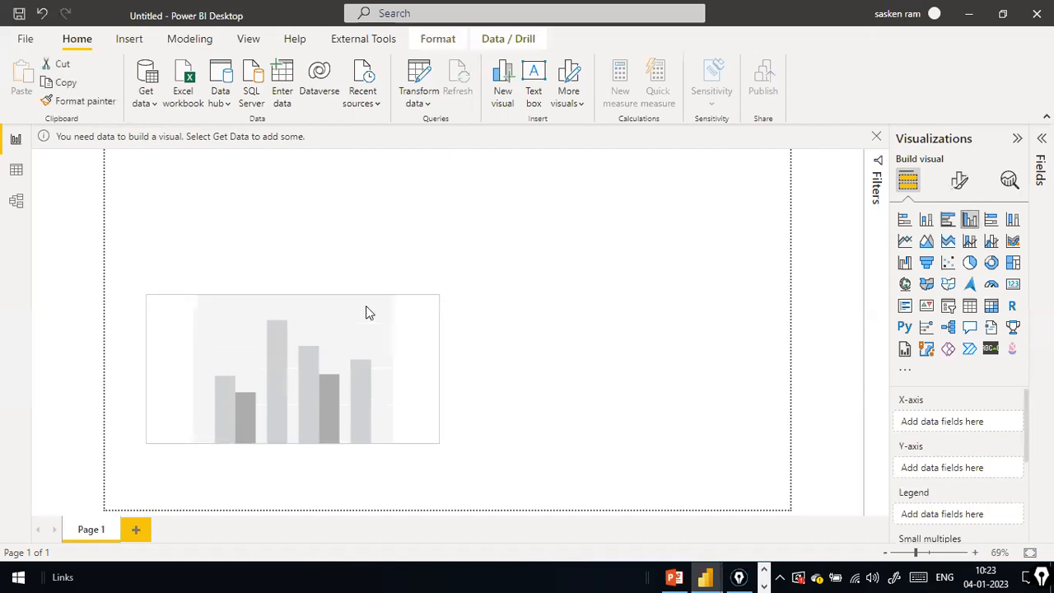
left_click(418, 233)
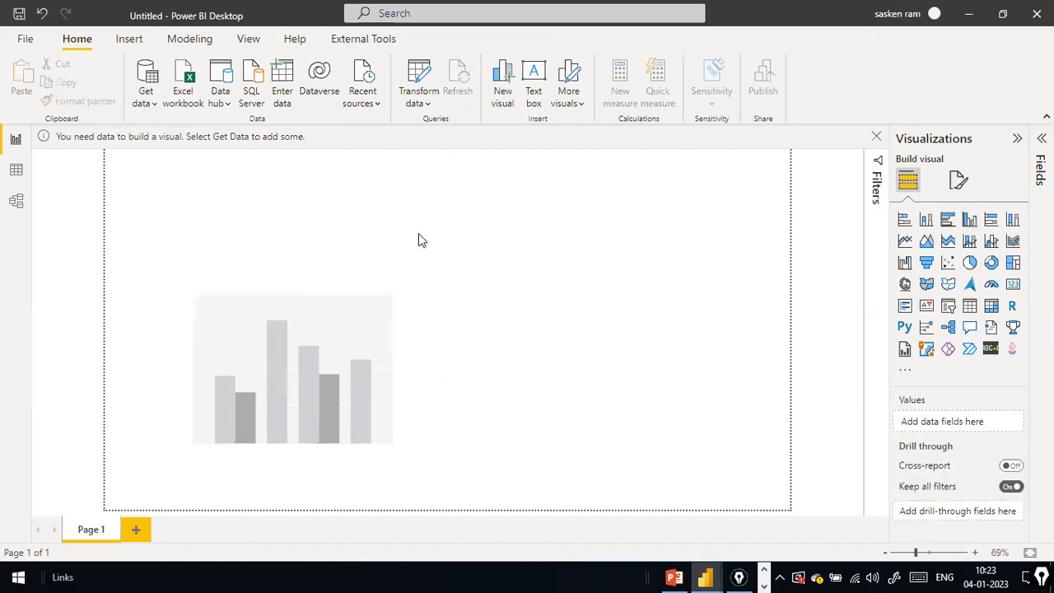
Shrink the clustered column chart from its upper right corner and deselect it
left_click(396, 301)
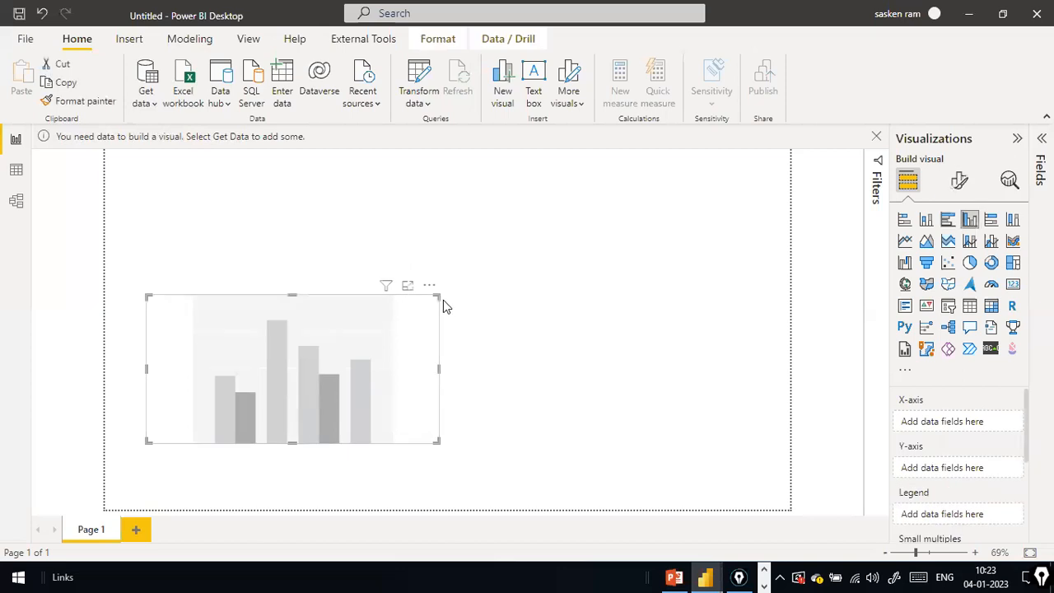
left_click_drag(438, 296, 412, 312)
left_click(478, 263)
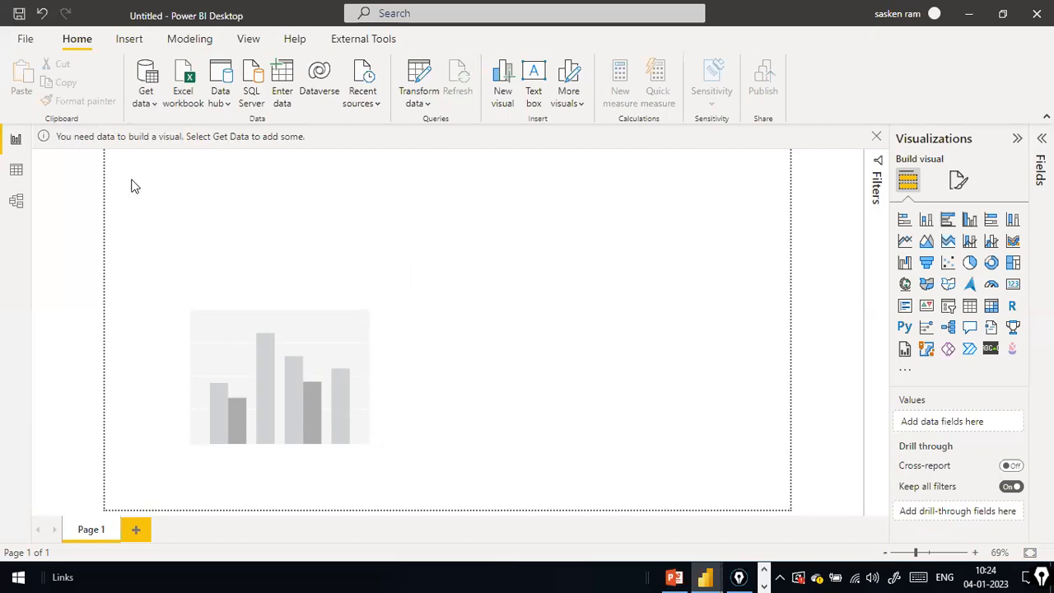
Get data from a Text/CSV source and open sales_w04.csv from the dat1 folder on drive D
left_click(150, 110)
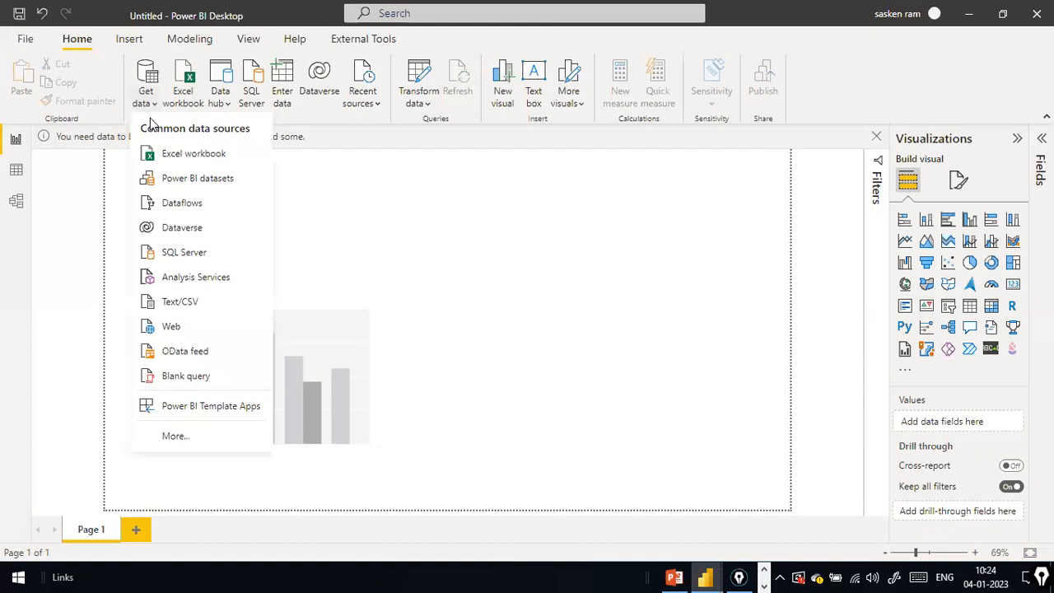
left_click(175, 303)
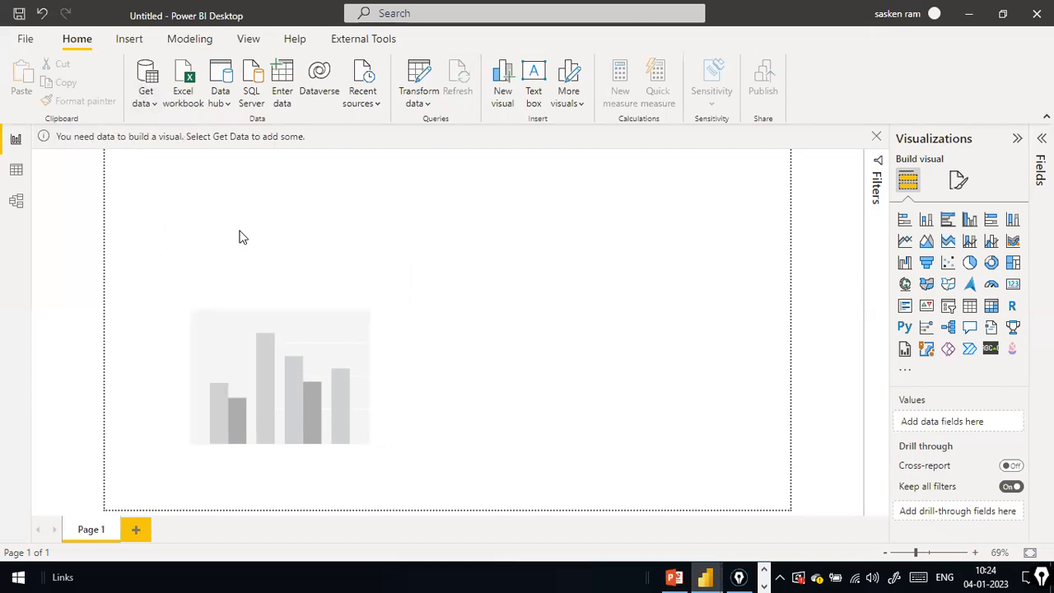
left_click(224, 167)
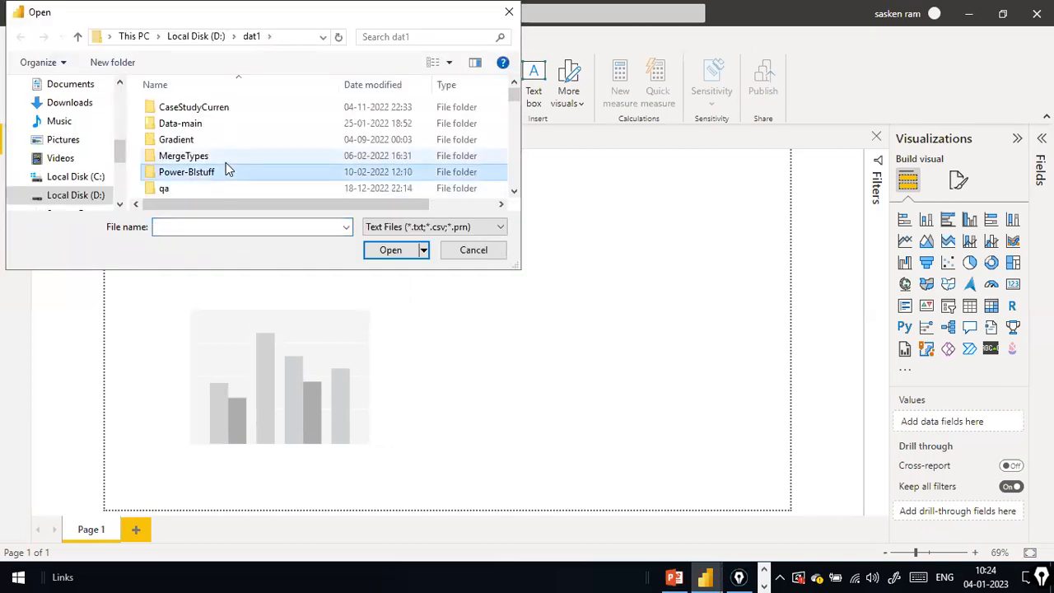
double_click(228, 169)
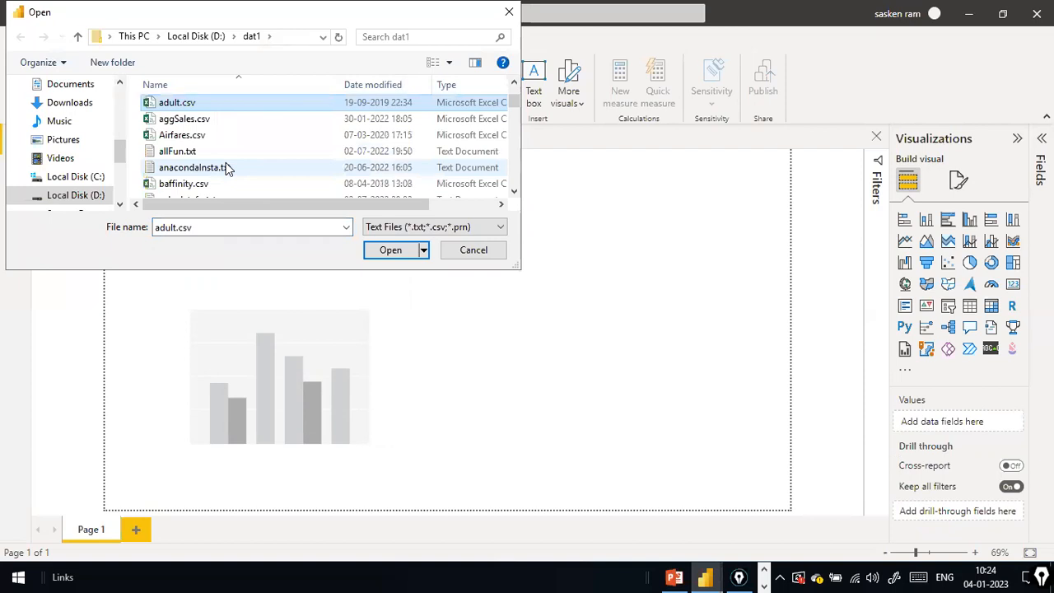
type("sales")
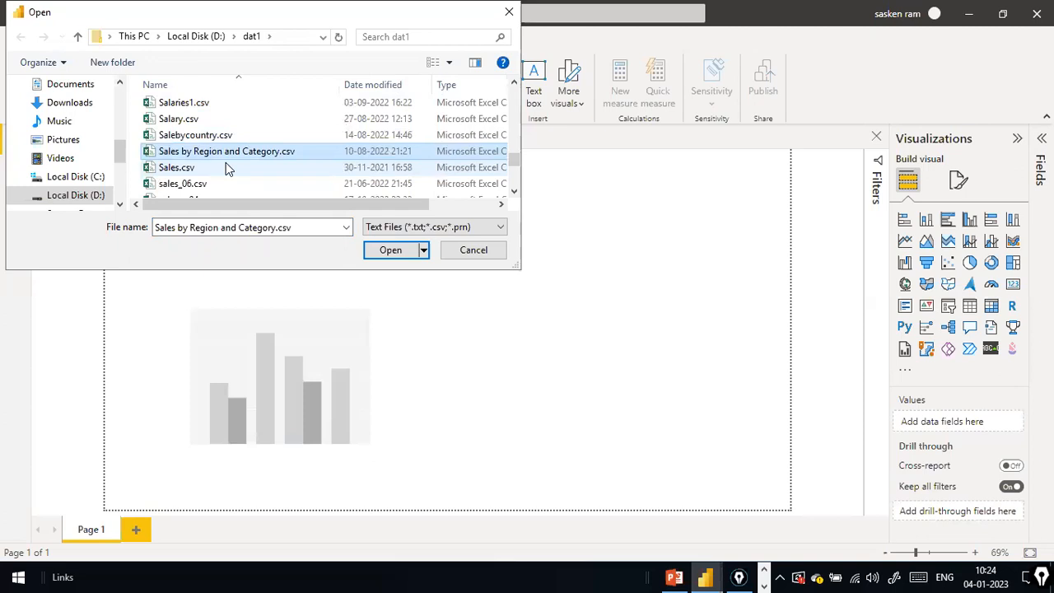
scroll(239, 168, "down", 3)
scroll(242, 167, "up", 2)
scroll(243, 164, "down", 1)
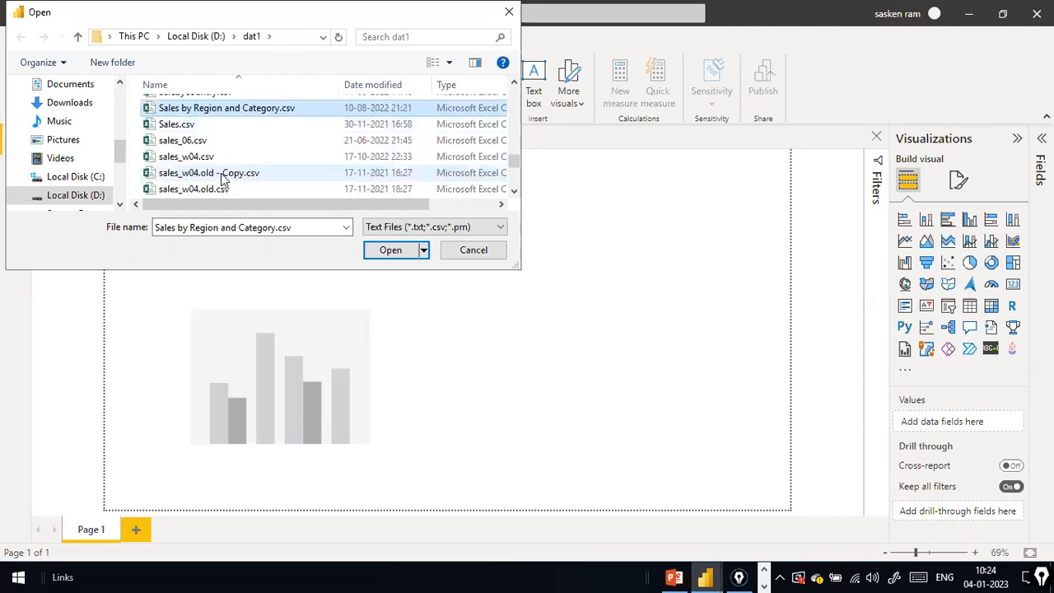
left_click(250, 157)
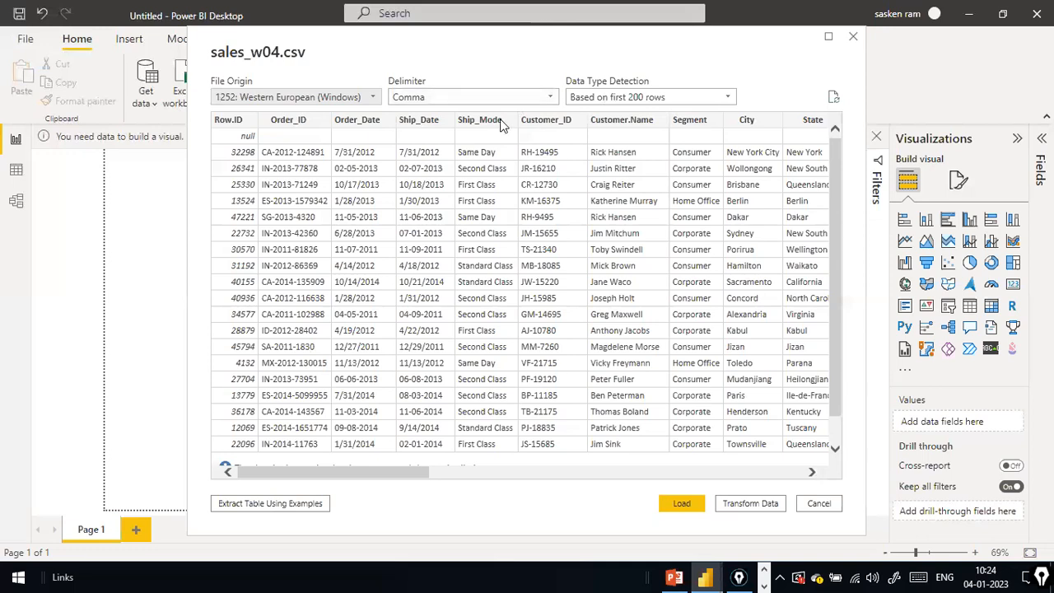
Outline the sales_w04.csv file name in the preview with a red rectangle and clear the annotation
scroll(540, 176, "down", 1)
scroll(540, 176, "up", 1)
scroll(540, 177, "down", 1)
scroll(540, 176, "up", 1)
mouse_move(188, 39)
left_mouse_down()
mouse_move(332, 59)
mouse_move(293, 1)
left_mouse_up()
left_click_drag(302, 46, 322, 60)
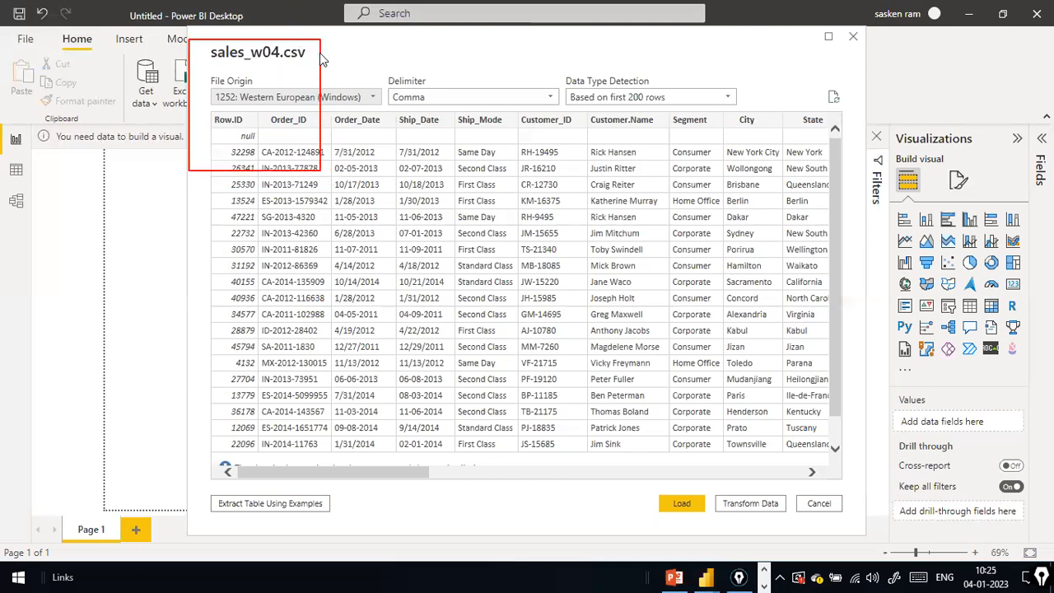
key("Escape")
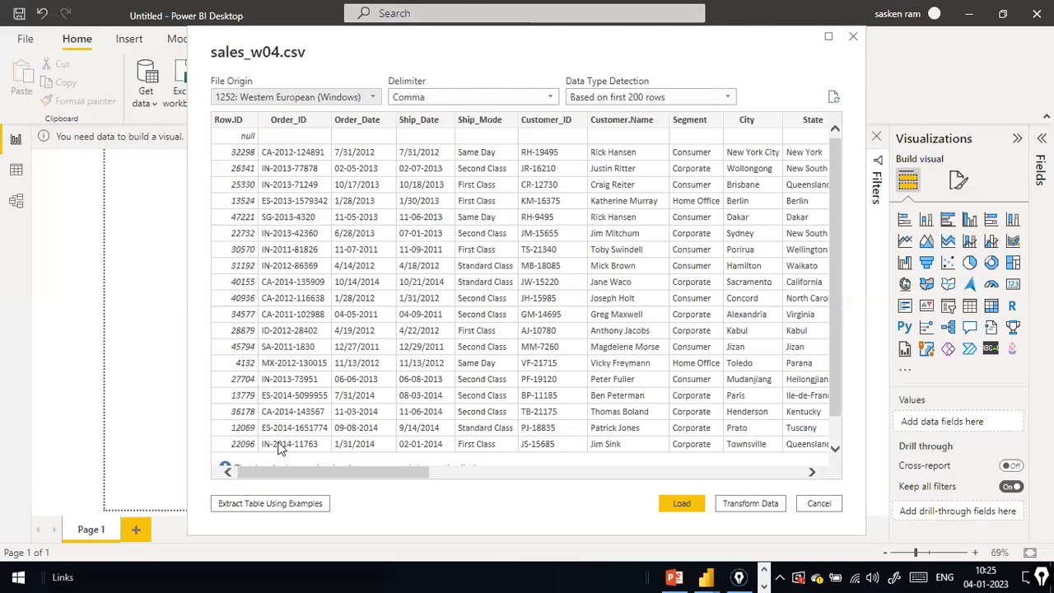
Examine the columns of the sales_w04.csv preview, from Row.ID through Sales, Profit and Return
left_click_drag(321, 476, 291, 477)
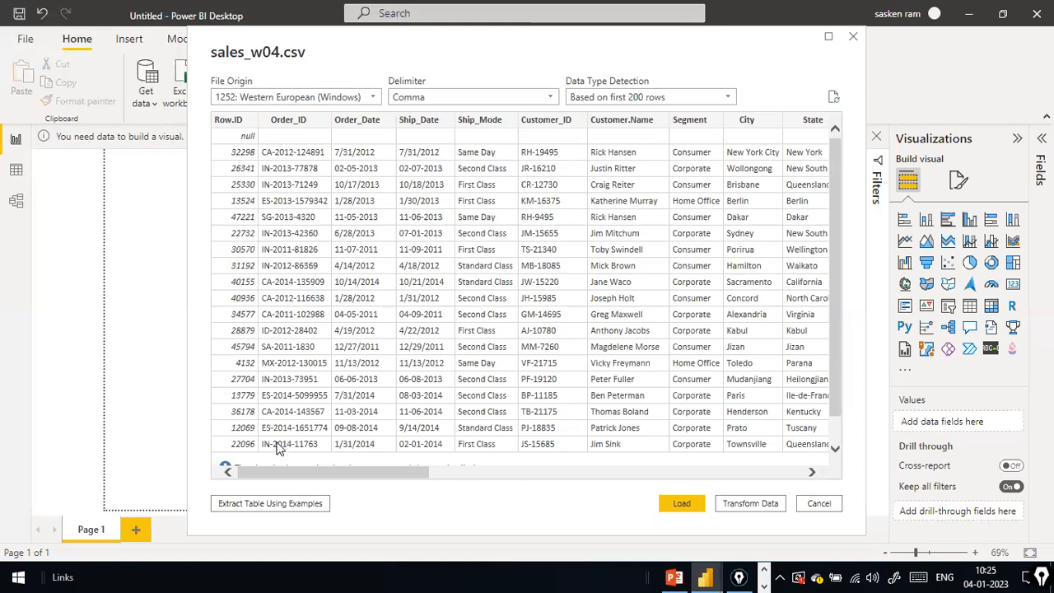
left_click_drag(291, 475, 401, 458)
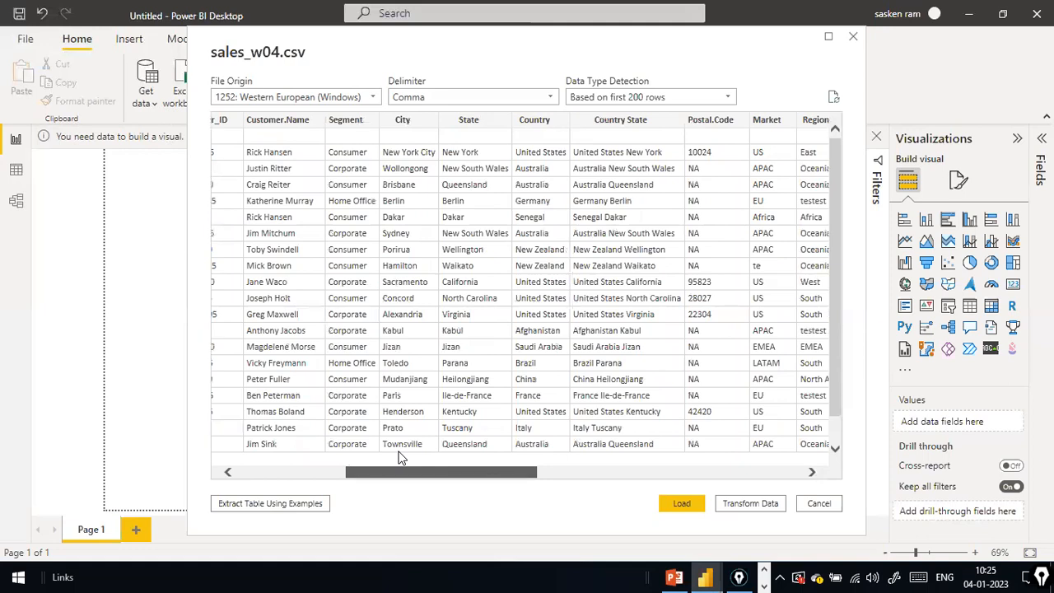
left_click_drag(401, 458, 176, 436)
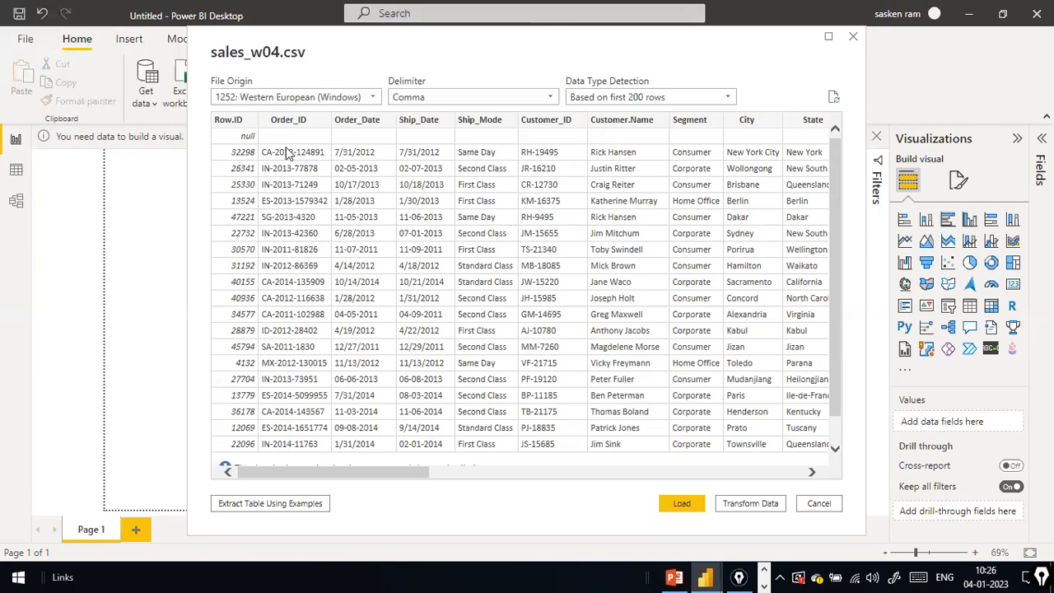
left_click_drag(375, 471, 151, 403)
left_click_drag(413, 59, 392, 74)
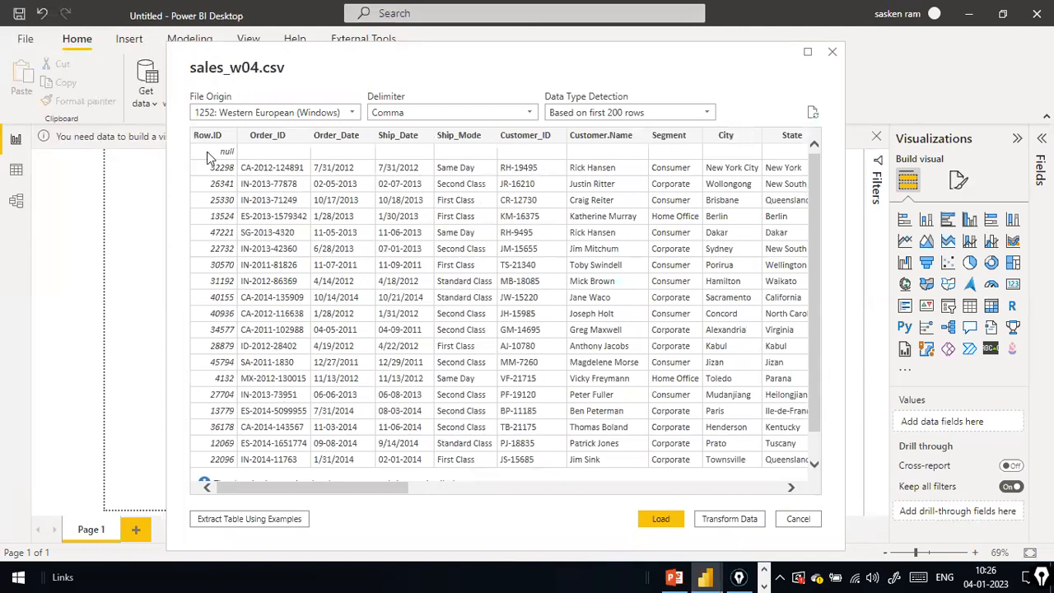
left_click_drag(298, 493, 703, 492)
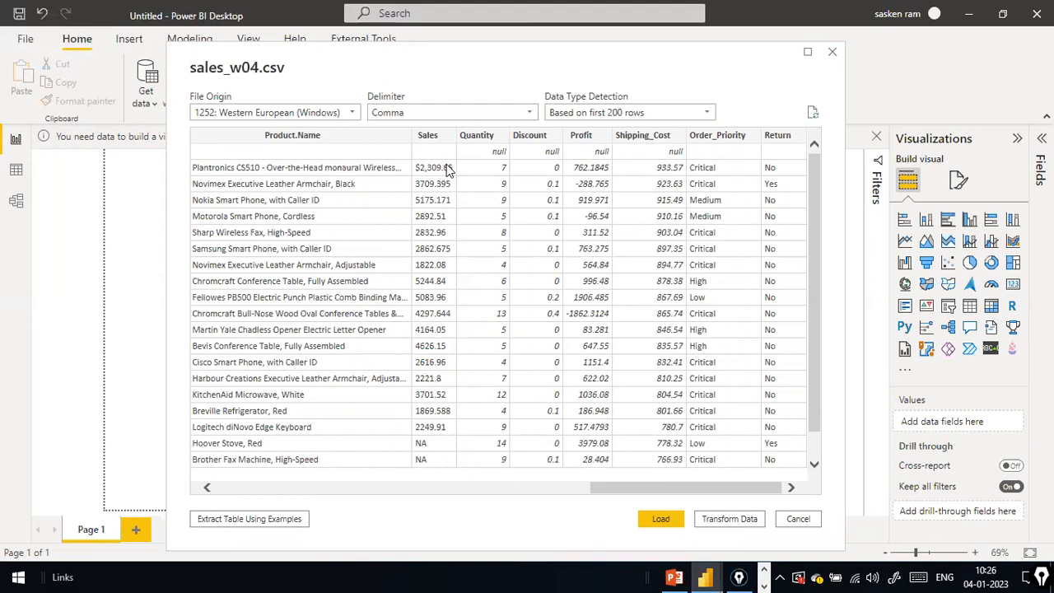
left_click_drag(663, 488, 309, 488)
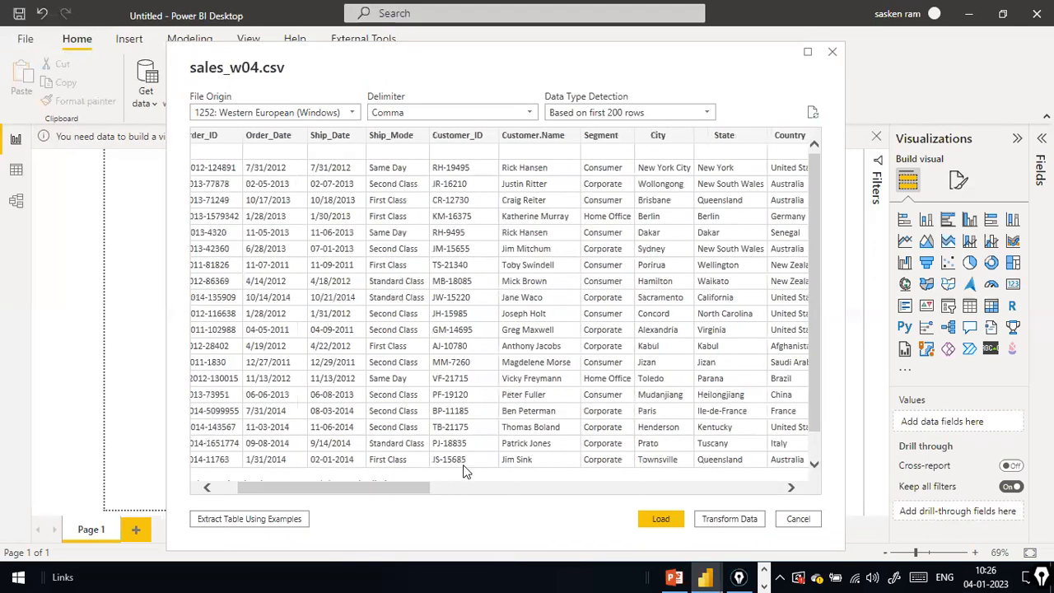
Load the previewed sales_w04.csv data and expand the sales_w04 table to list its fields
left_click(646, 520)
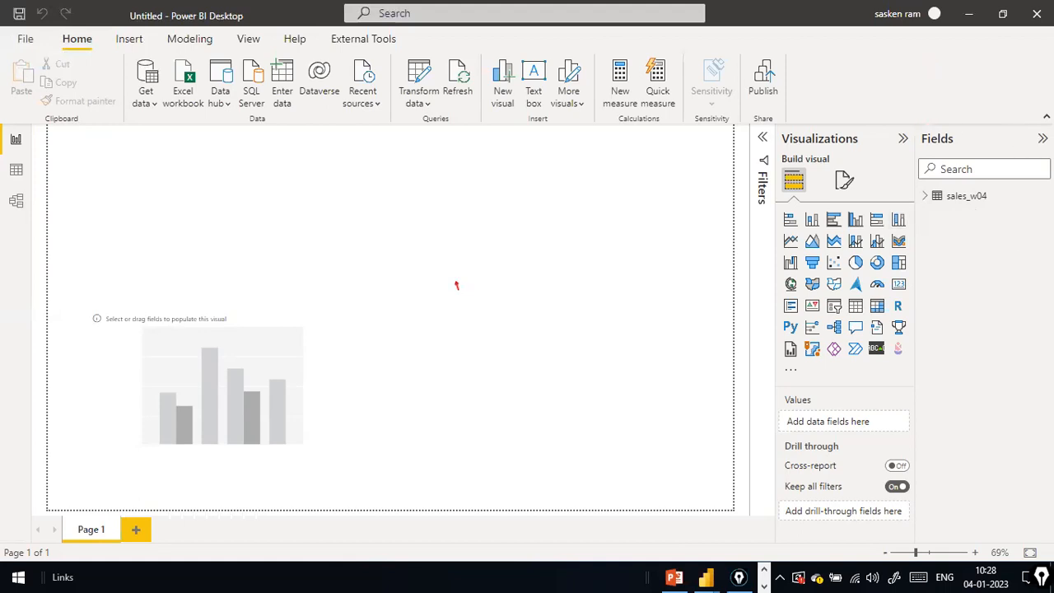
left_click(1042, 138)
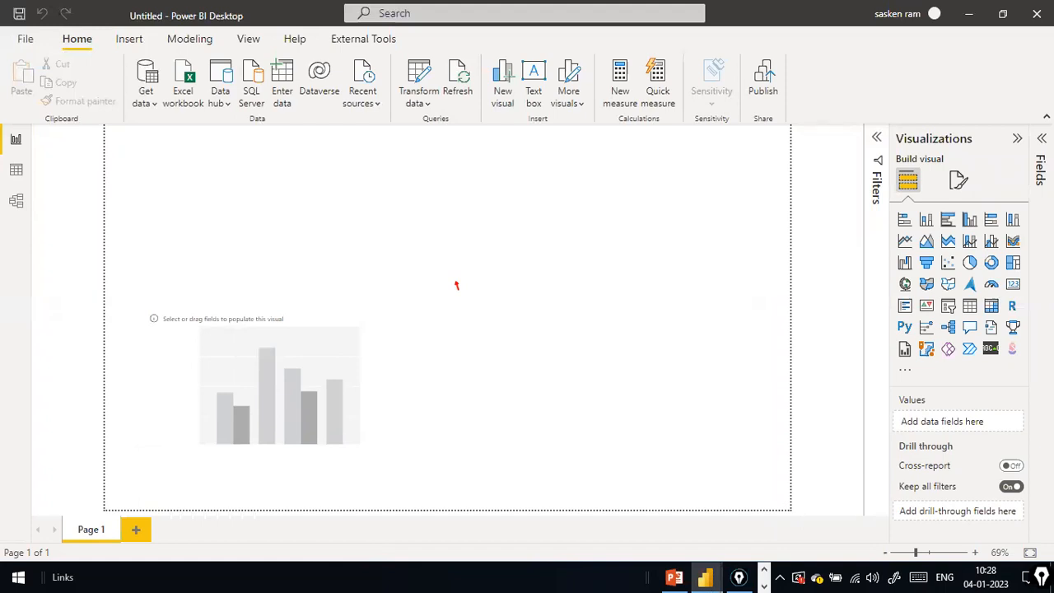
left_click(1041, 138)
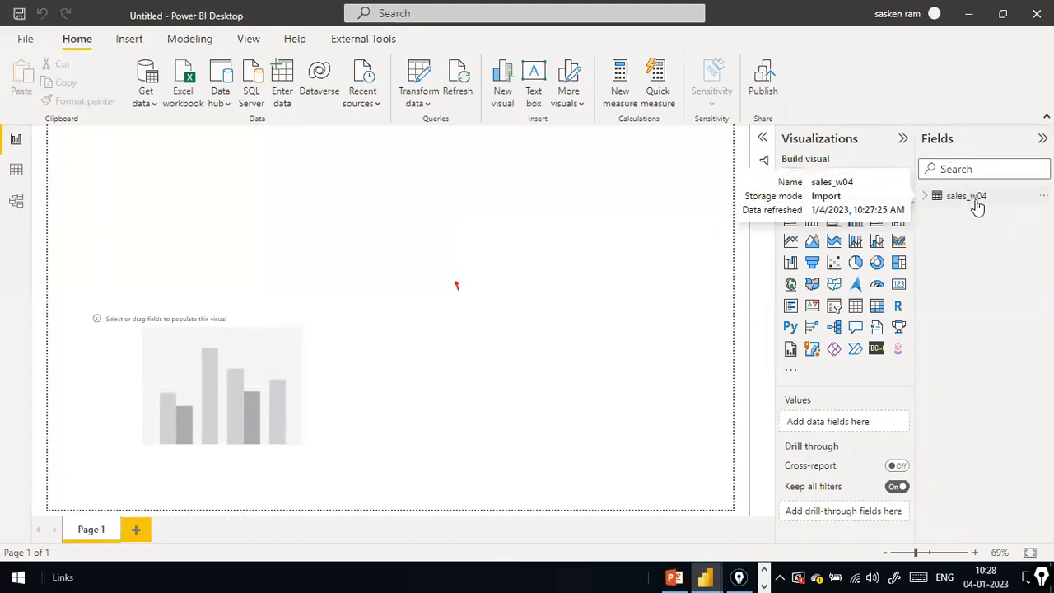
left_click(924, 199)
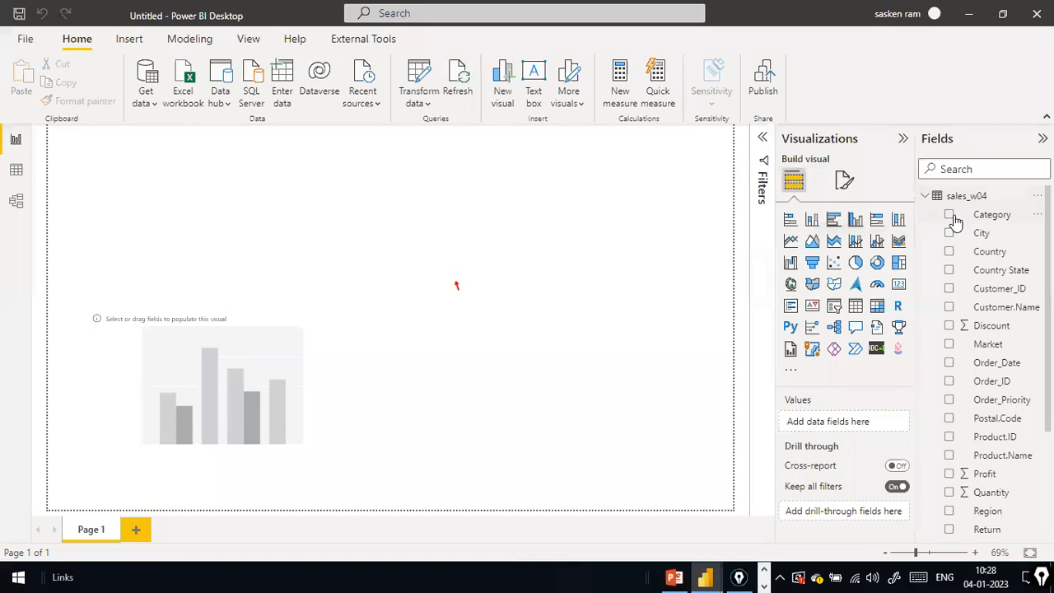
Examine the full list of sales_w04 fields, including those marked as summarizable such as Discount, Profit and Quantity
scroll(975, 228, "down", 3)
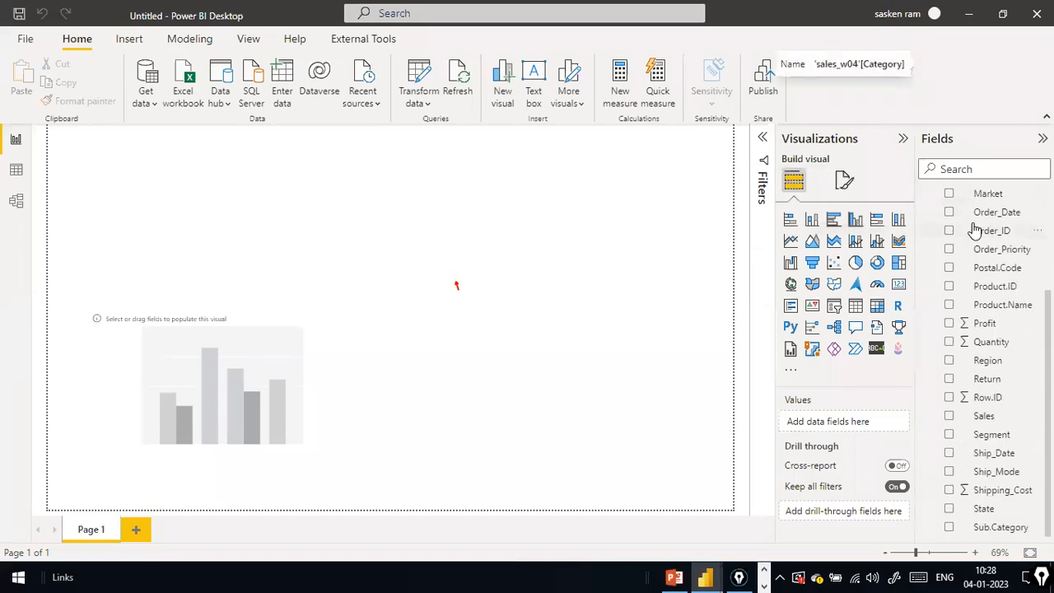
scroll(976, 247, "up", 3)
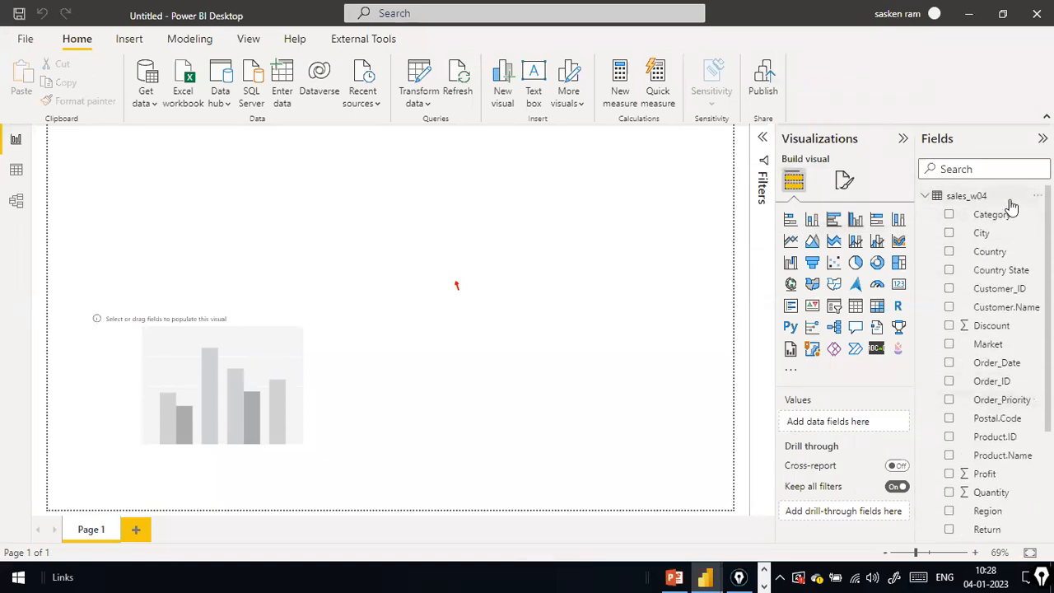
scroll(1013, 224, "down", 3)
scroll(1012, 226, "up", 3)
scroll(1016, 271, "down", 3)
scroll(1006, 443, "up", 3)
scroll(988, 325, "down", 1)
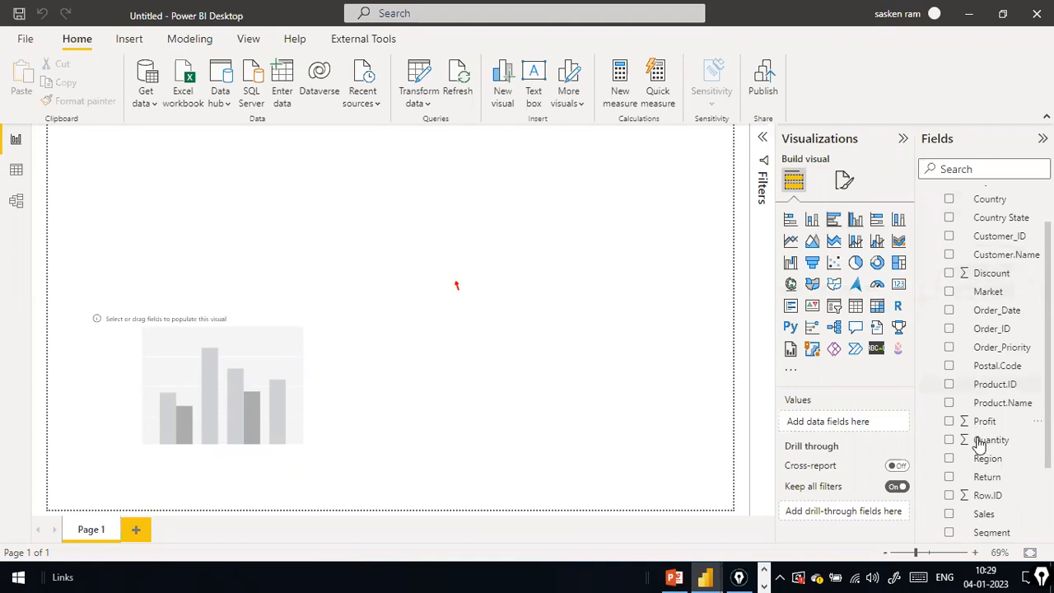
scroll(980, 445, "down", 3)
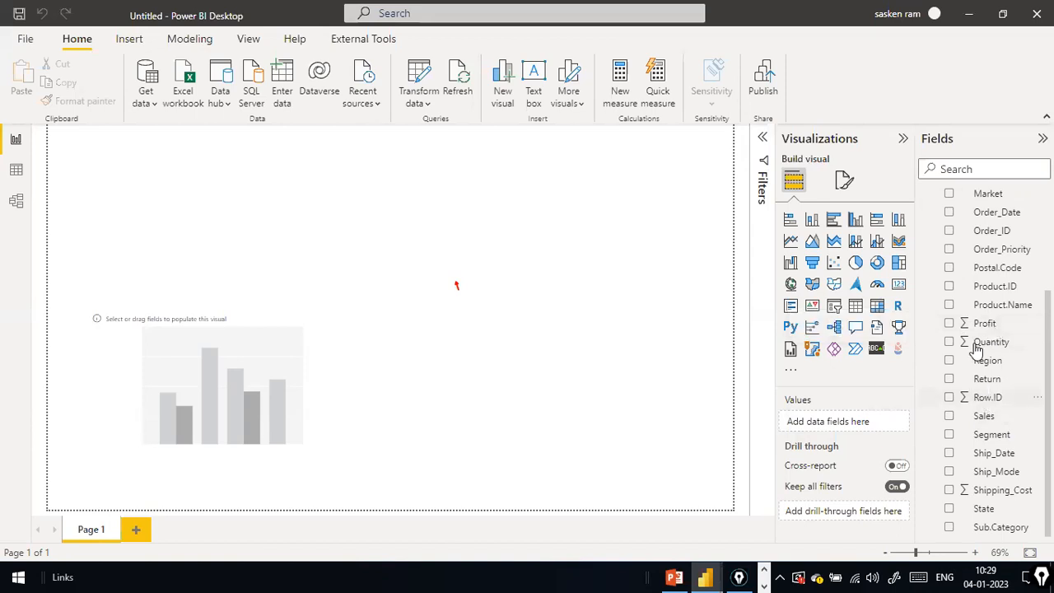
scroll(988, 288, "up", 3)
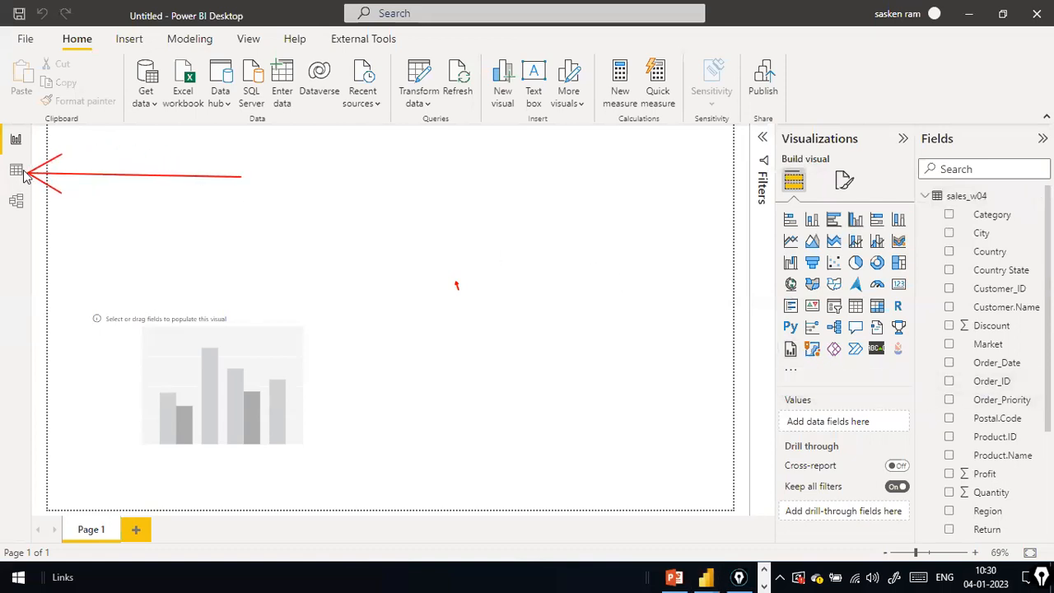
Show the sales_w04 table in the data view and expand its field list to review the columns
left_click(3, 575)
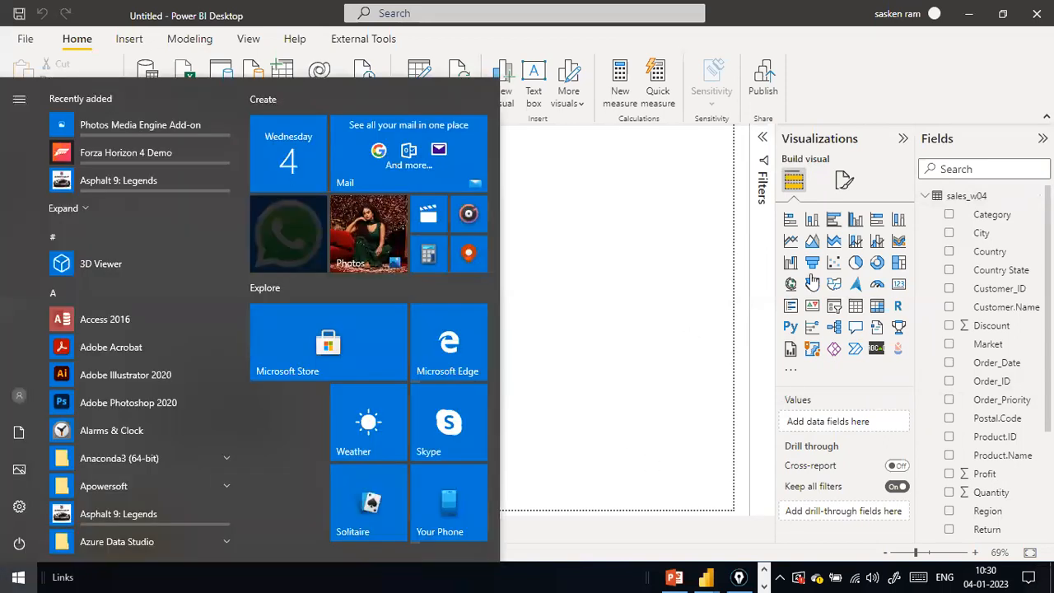
left_click(596, 212)
left_click(16, 180)
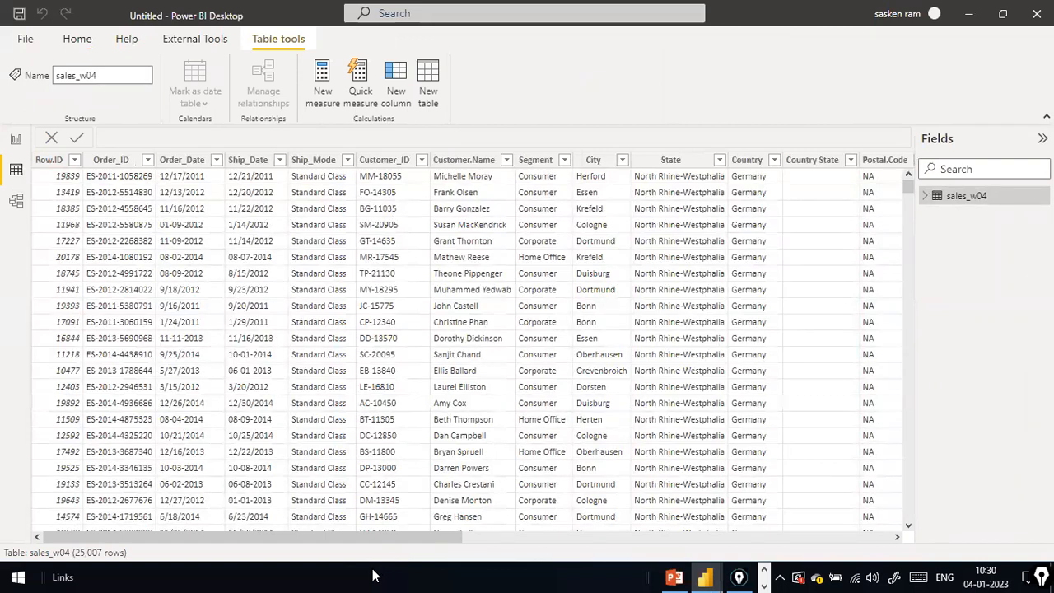
left_click(925, 199)
scroll(926, 357, "down", 3)
scroll(926, 357, "up", 3)
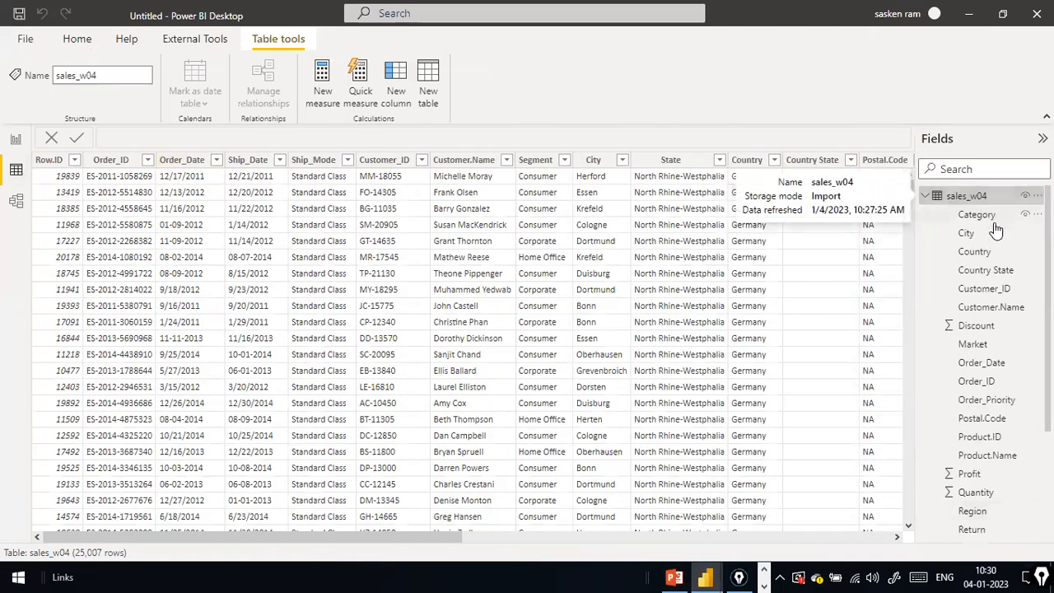
scroll(992, 306, "down", 3)
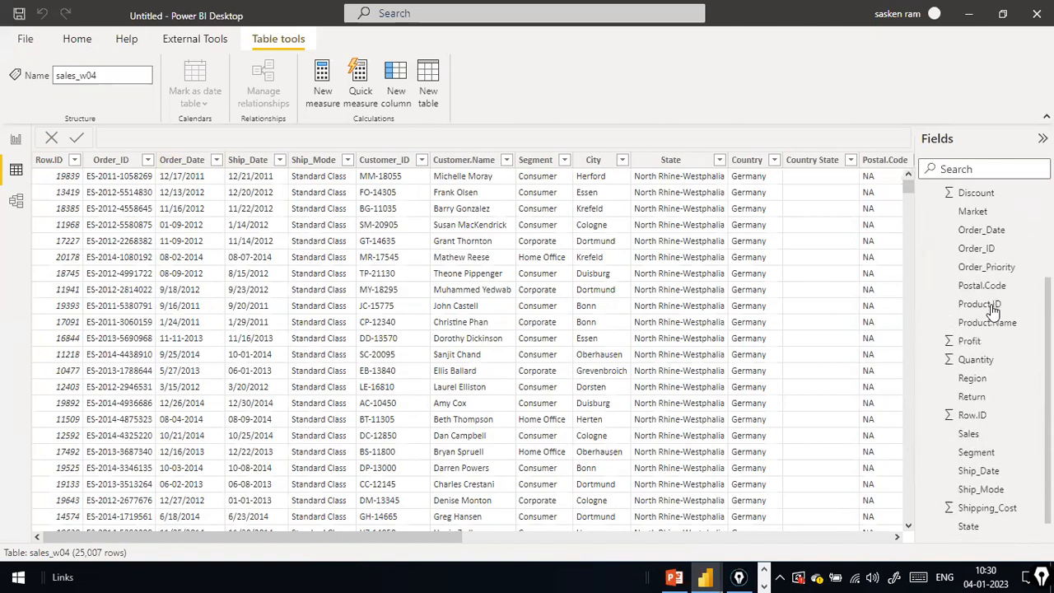
Select the Country column of sales_w04 in the data view and check its data type
scroll(993, 307, "up", 3)
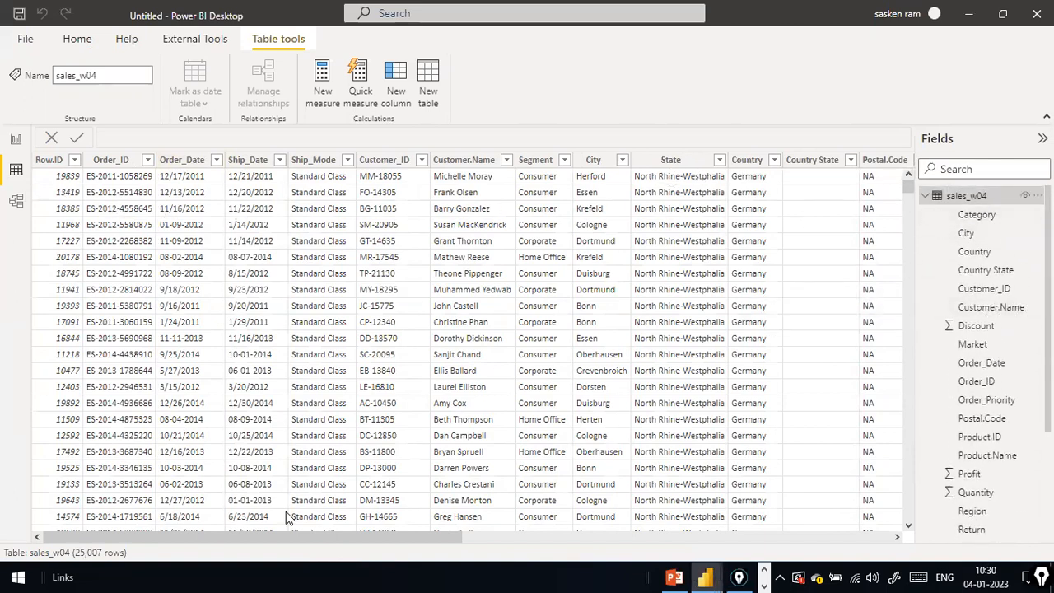
left_click_drag(311, 536, 7, 521)
left_click(748, 169)
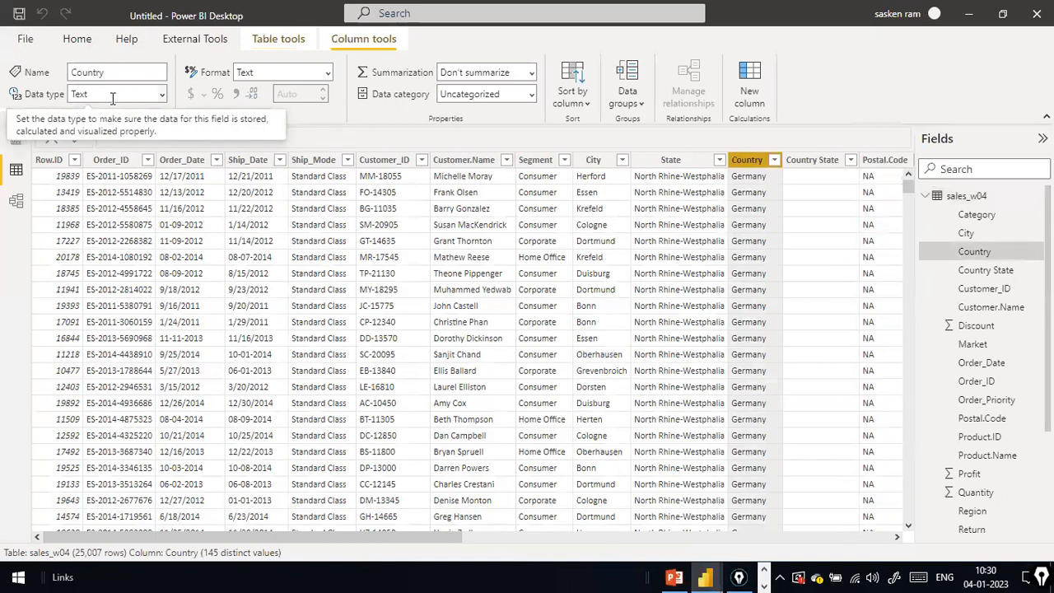
Check the data type and summarization of the Sales, Quantity and Discount columns, finishing with Sales selected
scroll(630, 519, "right", 2)
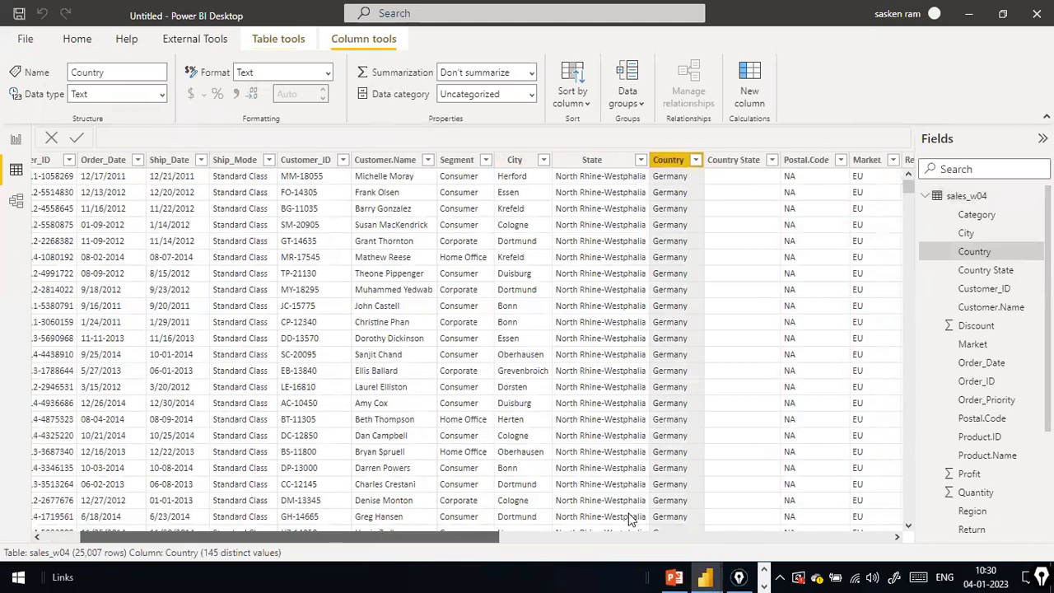
scroll(629, 519, "right", 10)
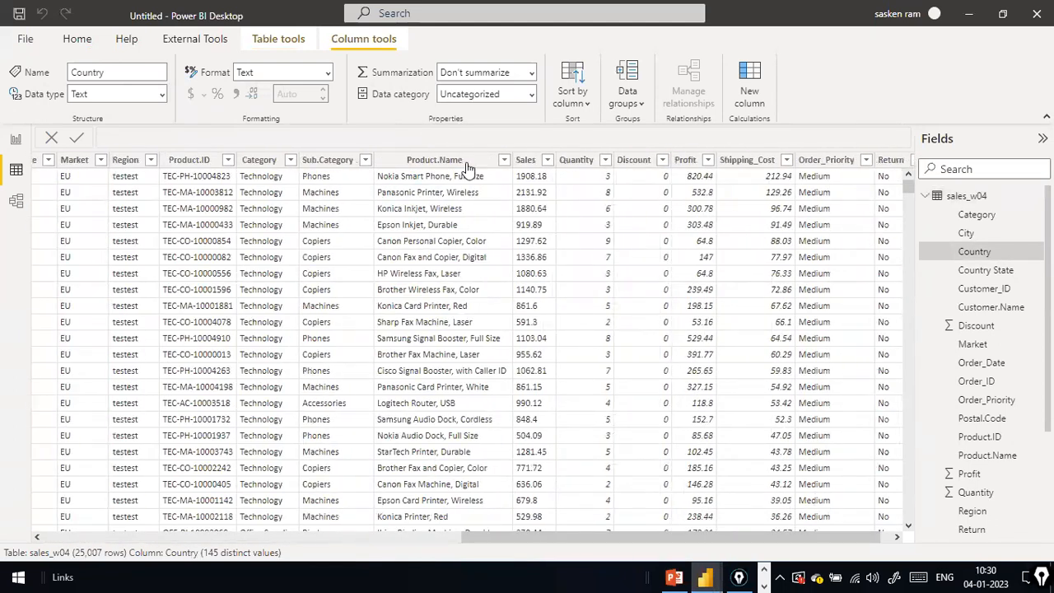
left_click(526, 165)
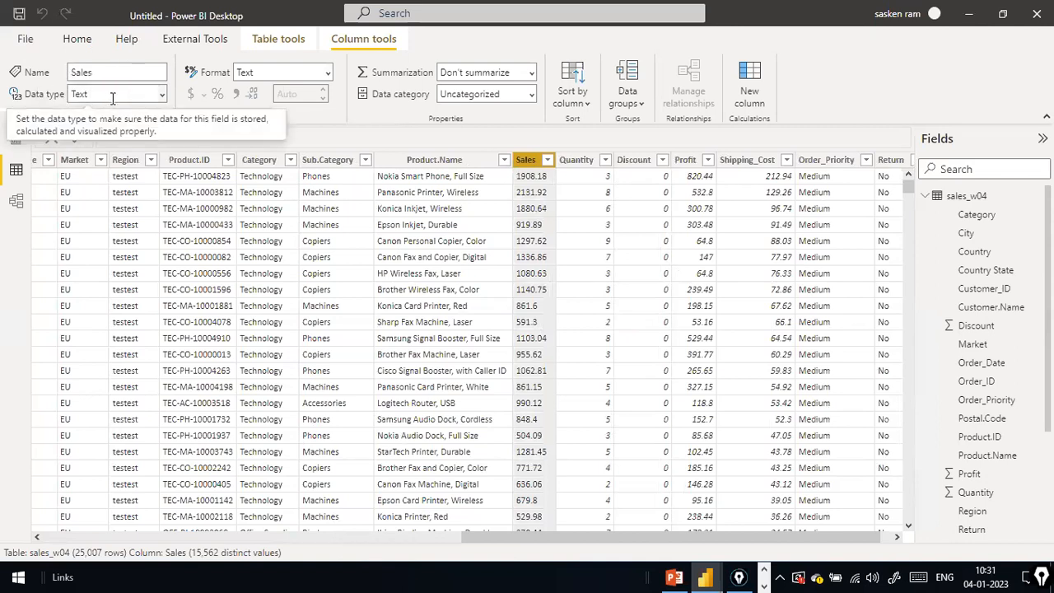
left_click(589, 168)
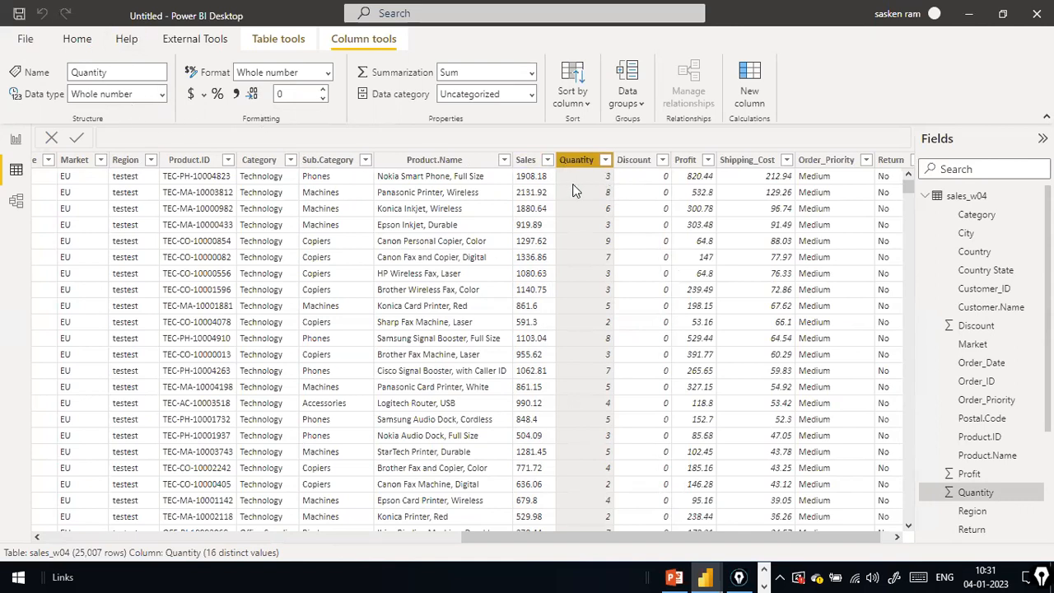
left_click(622, 164)
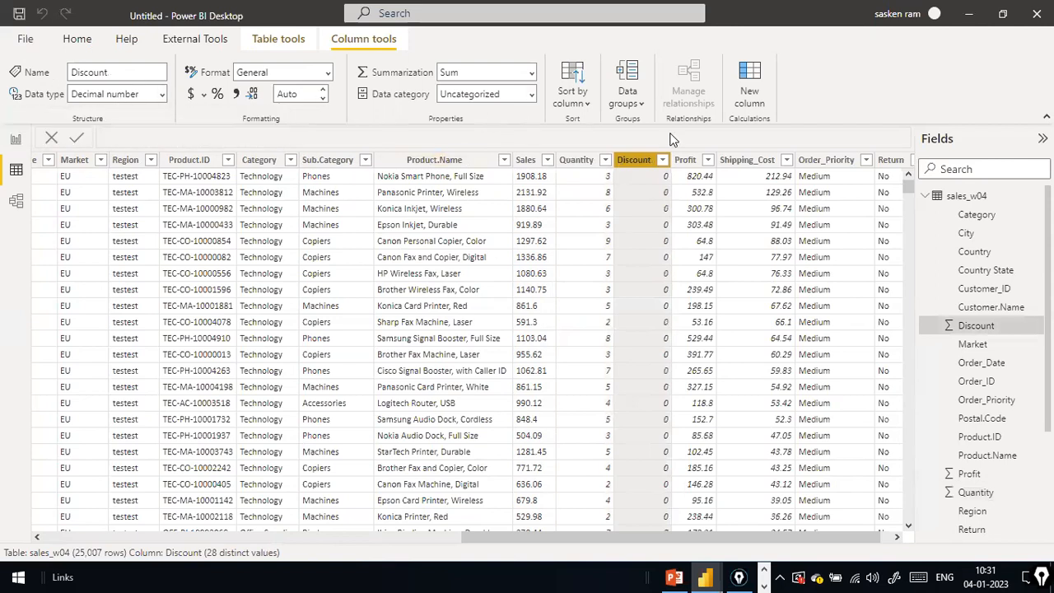
left_click(524, 160)
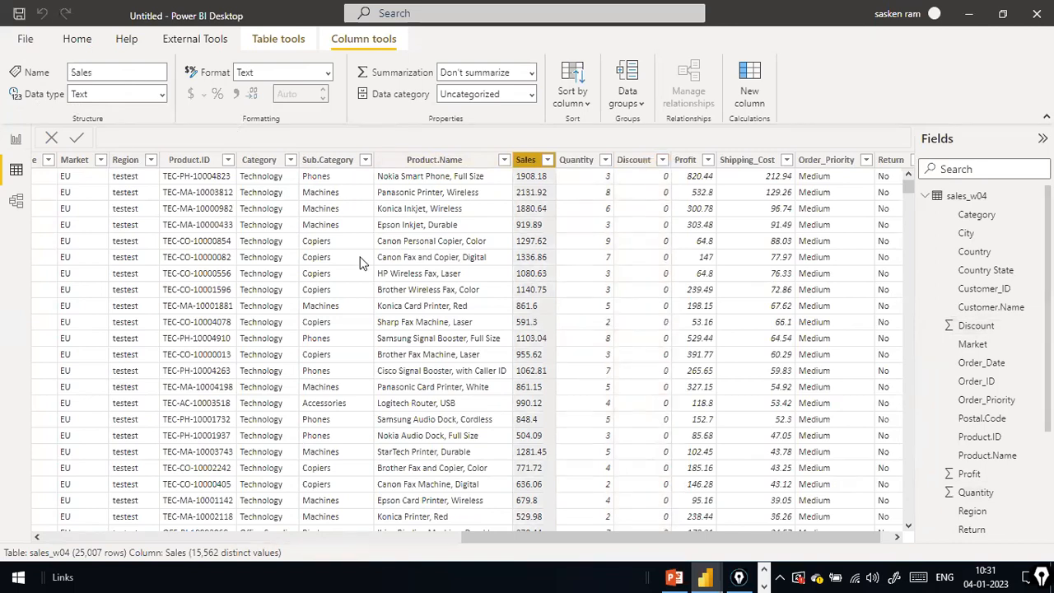
left_click_drag(470, 535, 0, 506)
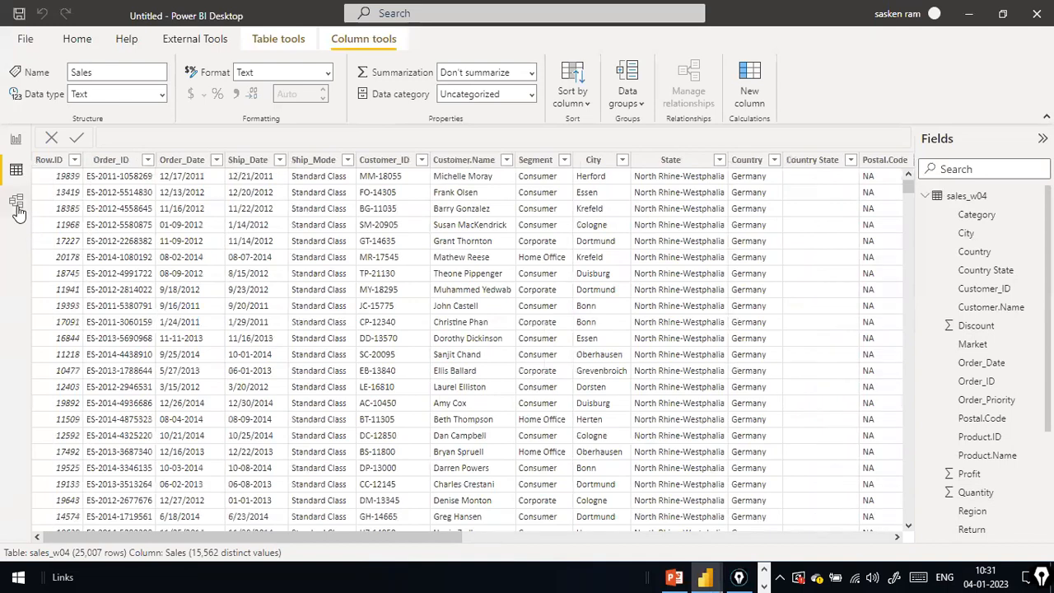
Compare the report and data views, and show the sales_w04 table card in the model view
left_click(15, 140)
left_click(16, 171)
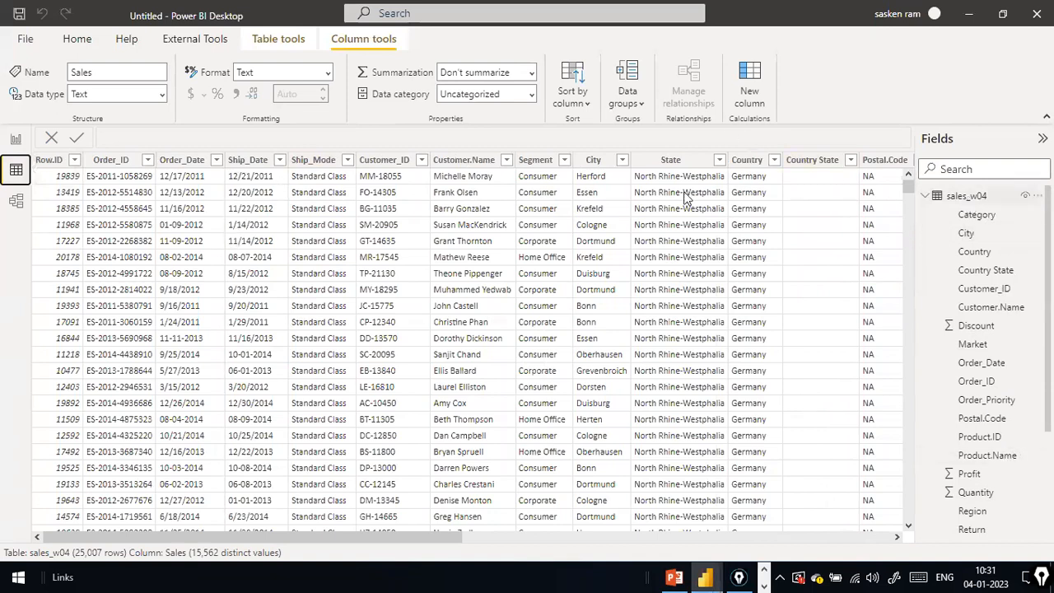
left_click(17, 205)
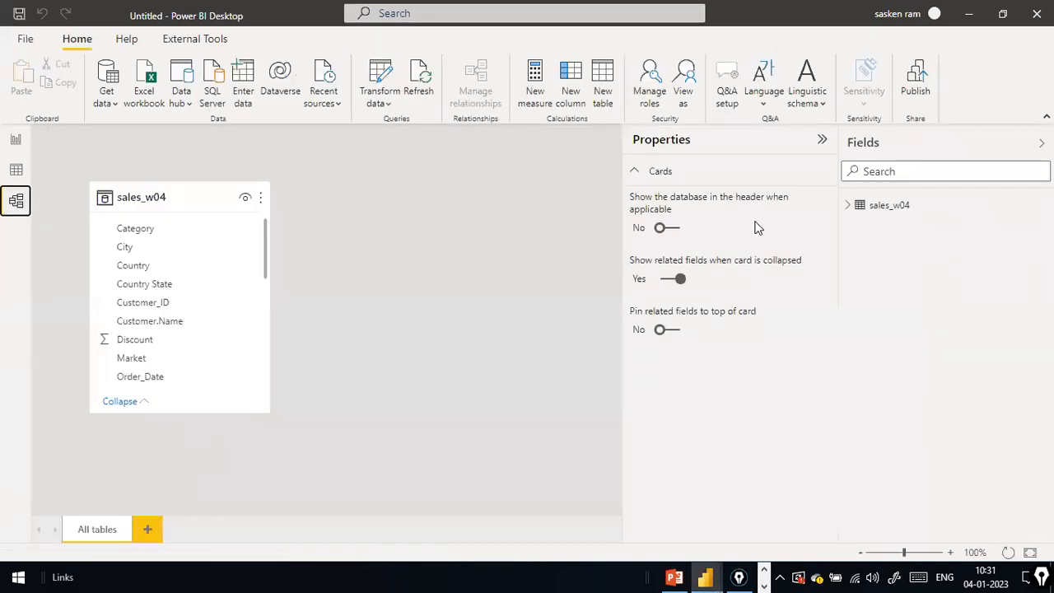
scroll(174, 363, "down", 2)
scroll(177, 354, "up", 2)
Make the sales_w04 card taller and wider in the model view, review its fields, and shift the card slightly down
left_click_drag(191, 411, 187, 483)
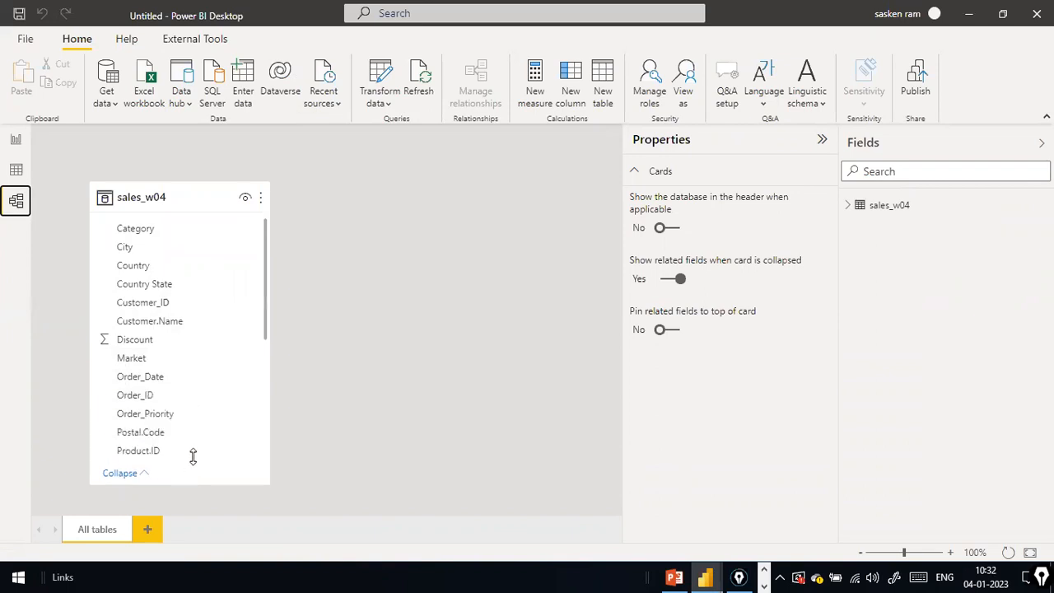
scroll(228, 322, "down", 5)
scroll(228, 322, "up", 5)
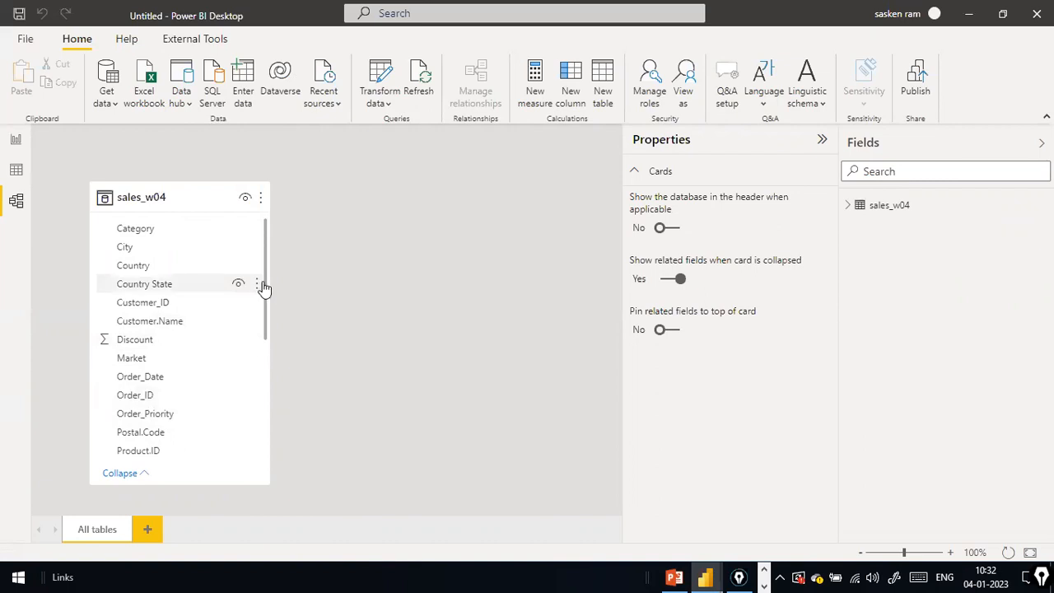
left_click_drag(269, 285, 313, 277)
left_click_drag(258, 194, 237, 209)
left_click(464, 223)
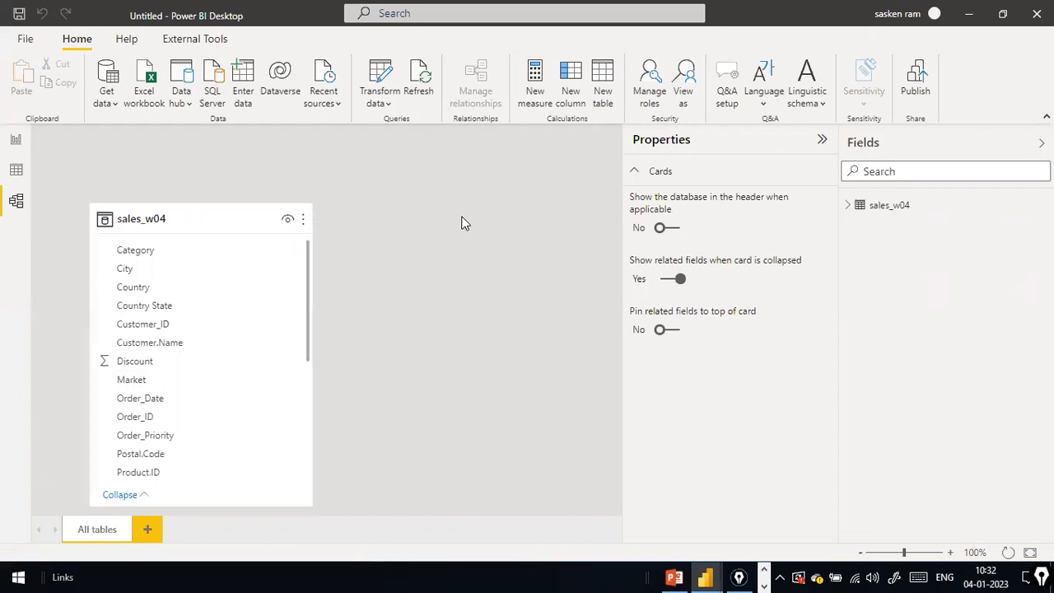
Return to the report view by way of the data view and inspect the empty column chart's field wells
left_click(22, 173)
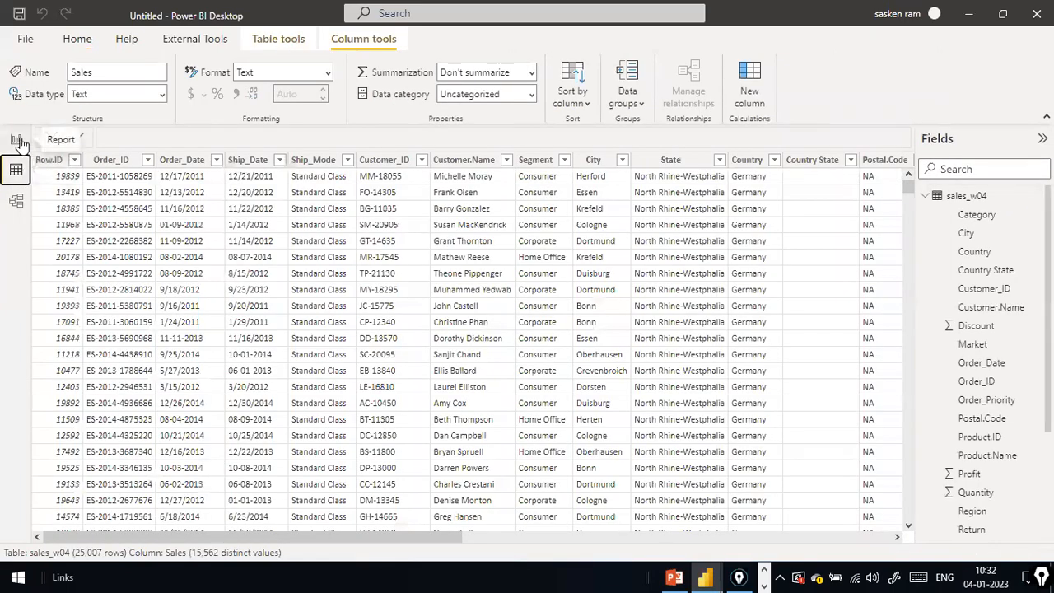
left_click(16, 140)
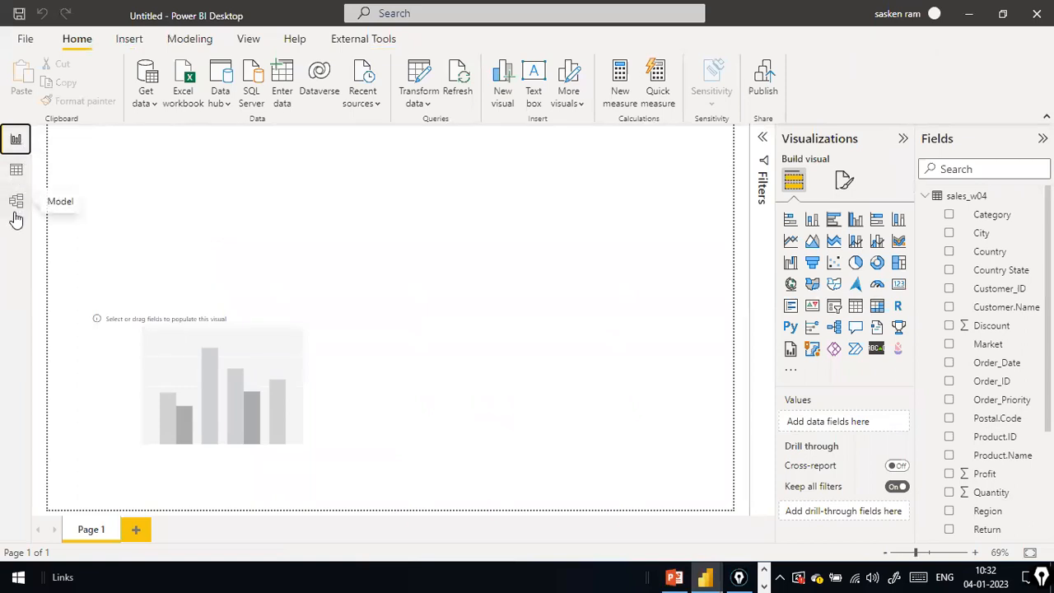
left_click(327, 301)
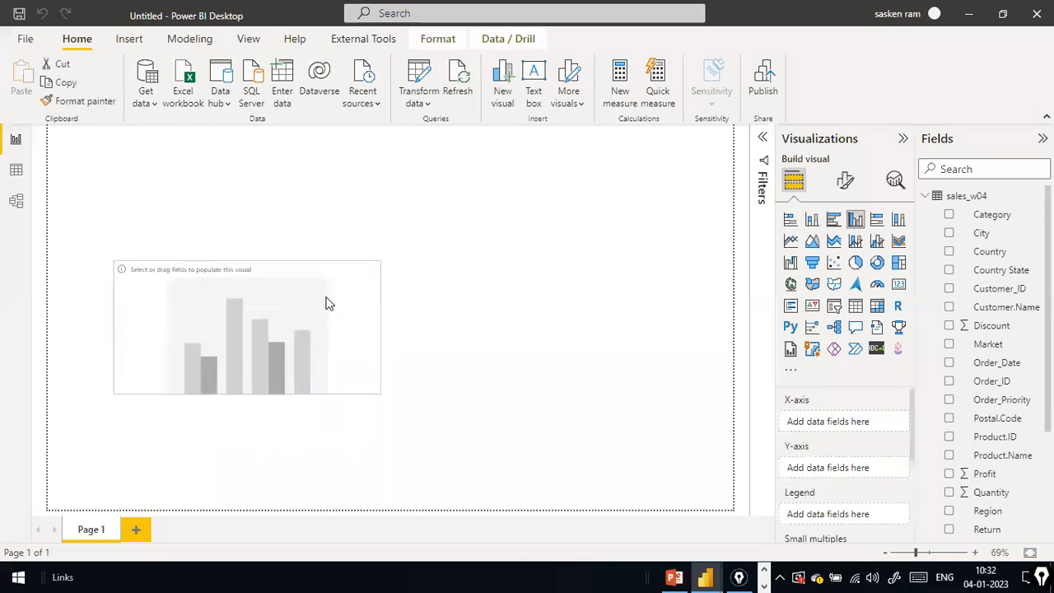
left_click(414, 237)
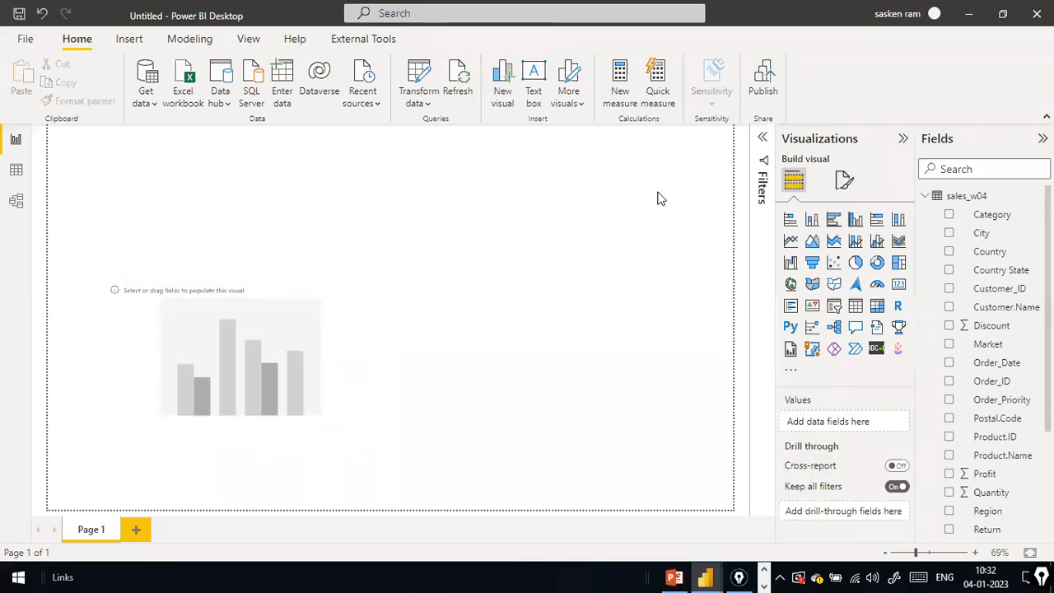
Review the data, report and model views once more, finishing in the report view
left_click(17, 171)
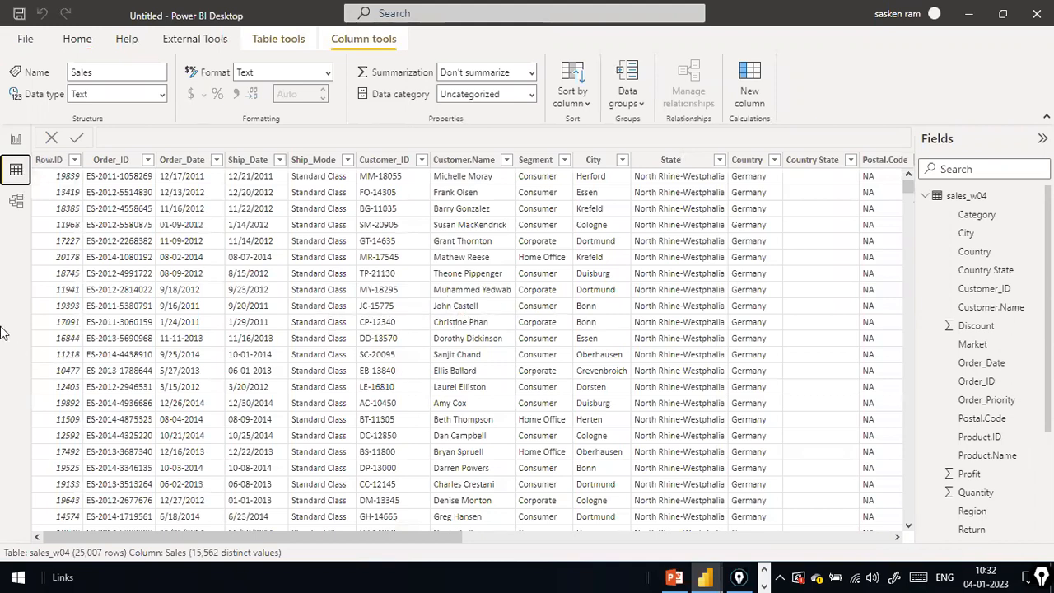
left_click_drag(12, 316, 81, 543)
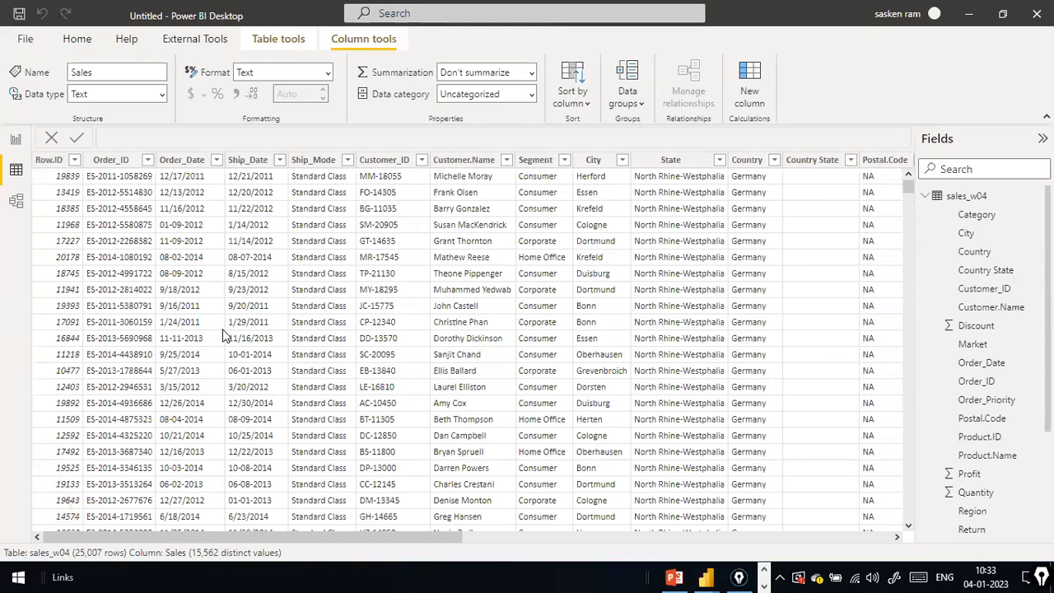
left_click(15, 139)
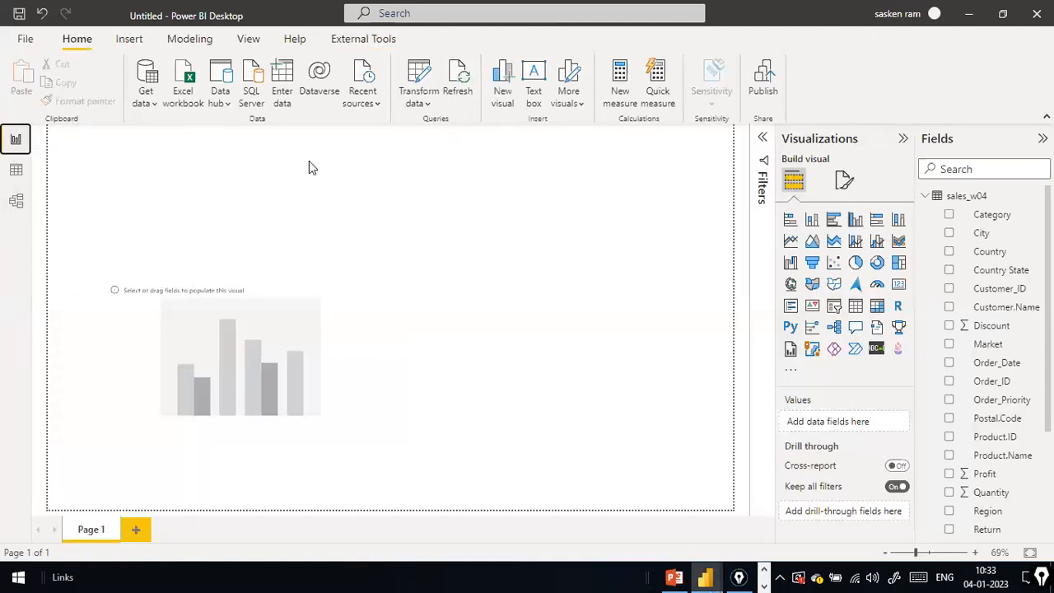
left_click(15, 203)
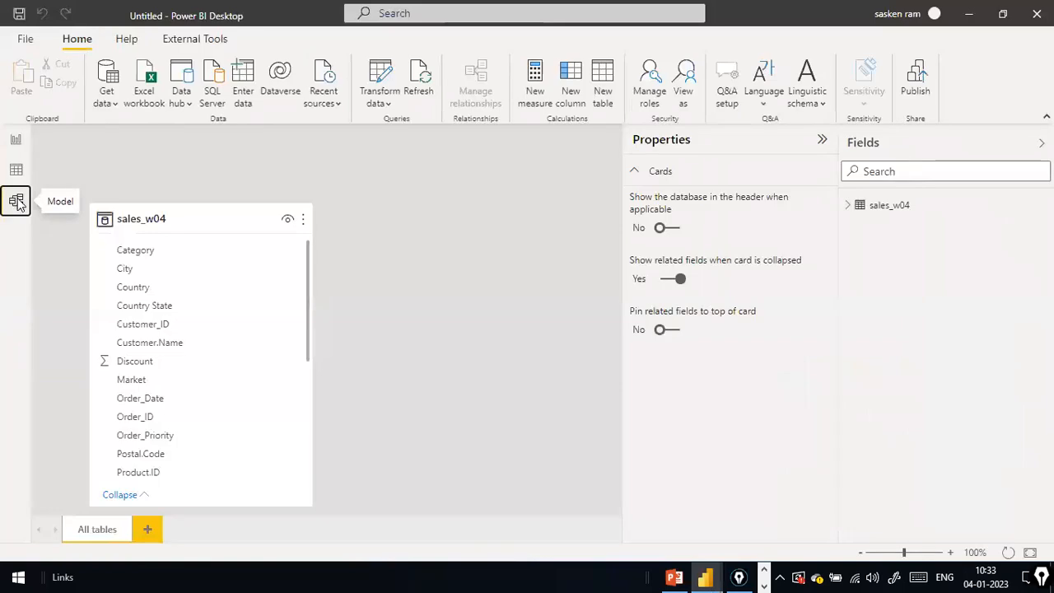
left_click(21, 141)
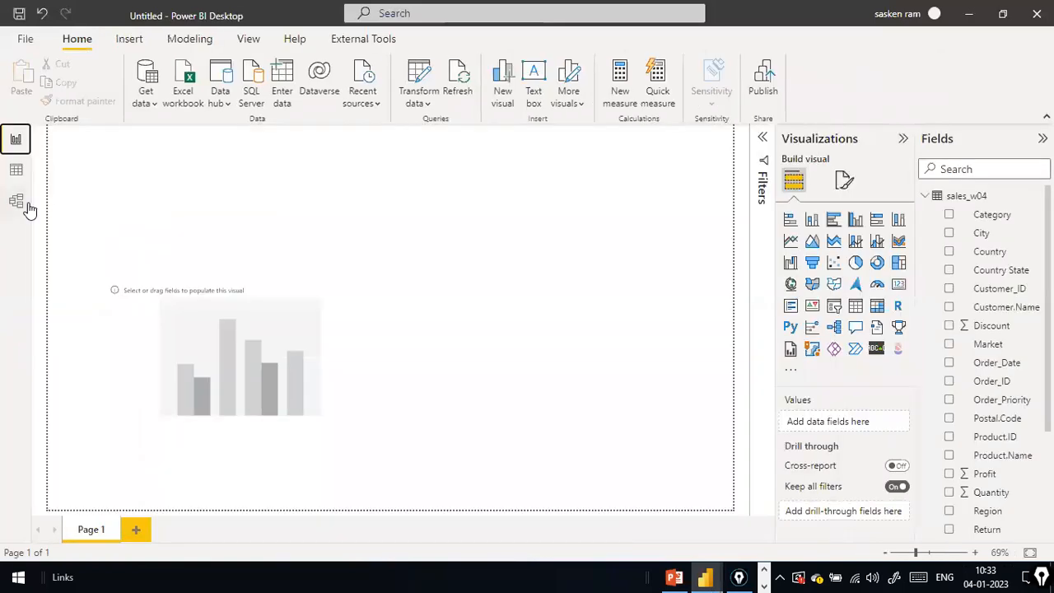
Annotate the screen with arrows from the report and model view icons, labelled "Report Canvas" and "Power pivot"
left_click_drag(25, 205, 157, 220)
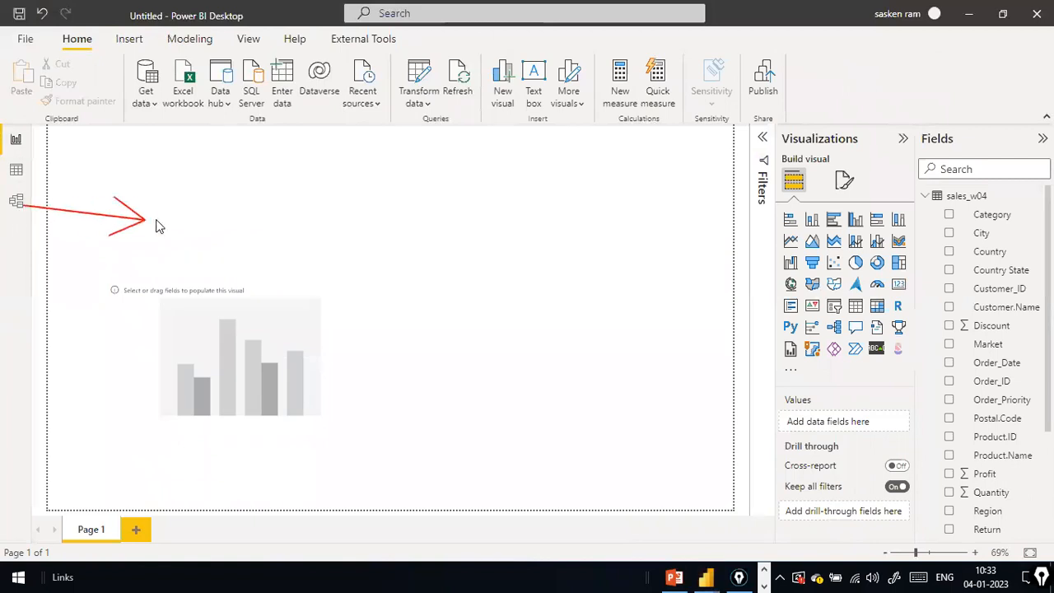
left_click_drag(33, 139, 173, 157)
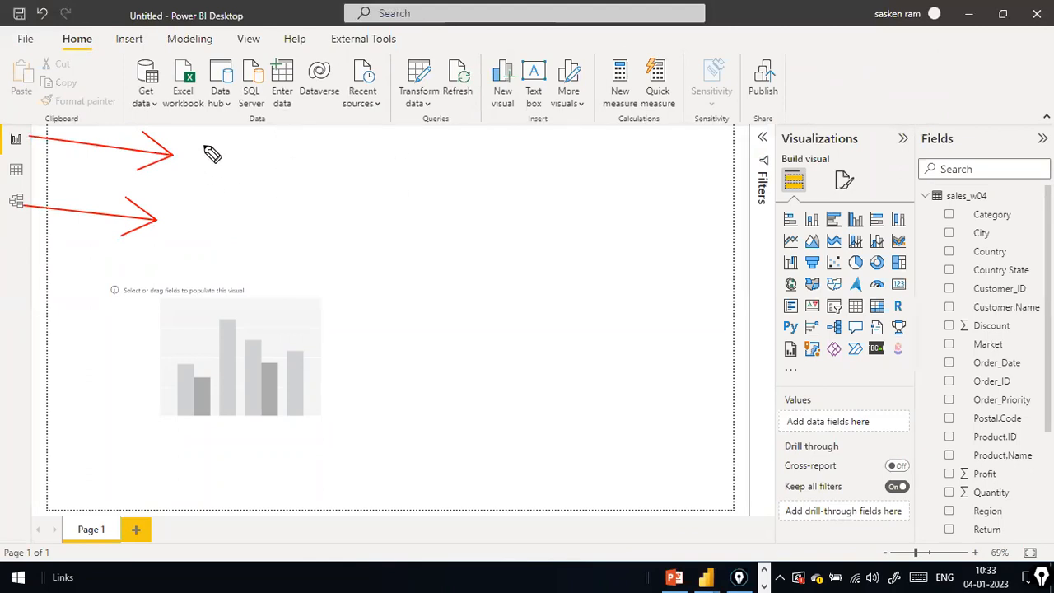
mouse_move(209, 153)
left_mouse_down()
mouse_move(238, 167)
mouse_move(265, 141)
mouse_move(345, 159)
mouse_move(367, 146)
left_mouse_up()
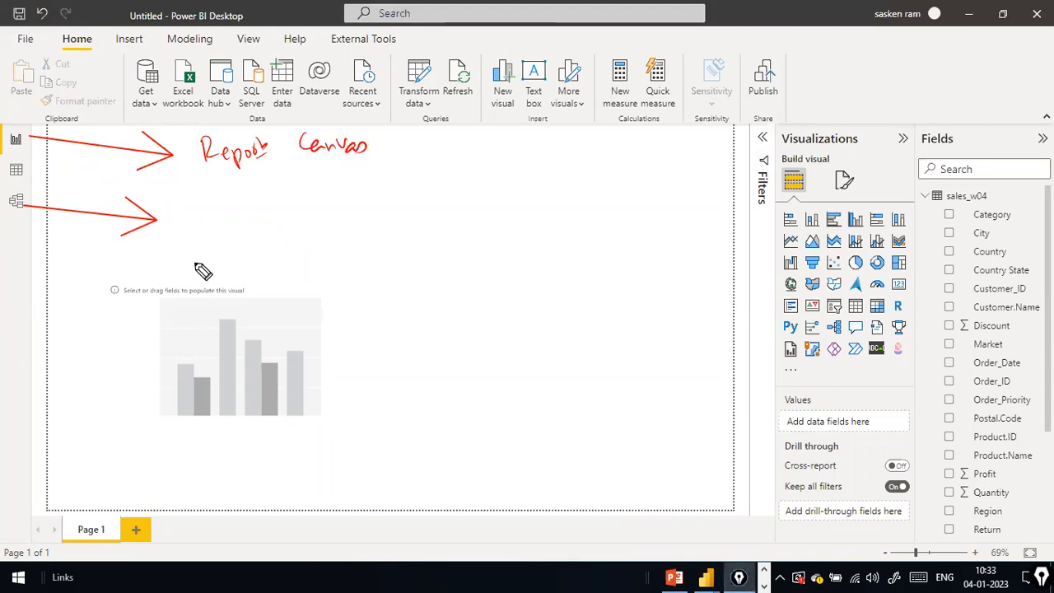
mouse_move(200, 228)
left_mouse_down()
mouse_move(284, 238)
mouse_move(301, 227)
mouse_move(348, 244)
mouse_move(321, 231)
left_mouse_up()
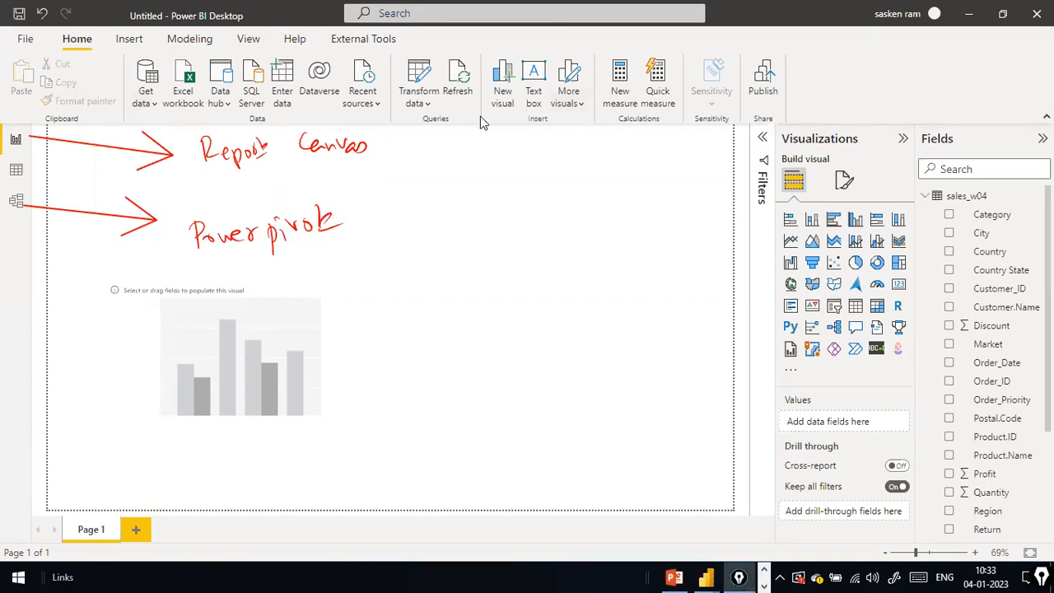
Open the Power Query Editor for transforming the data and add an arrow annotated "Power query editor → data preprocessing"
left_click(428, 104)
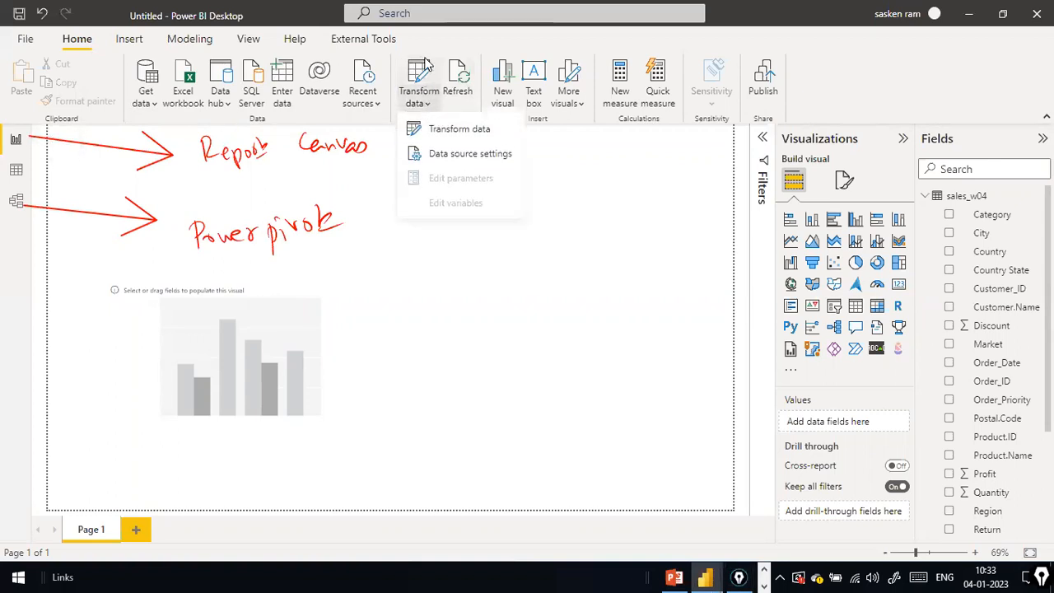
left_click(483, 131)
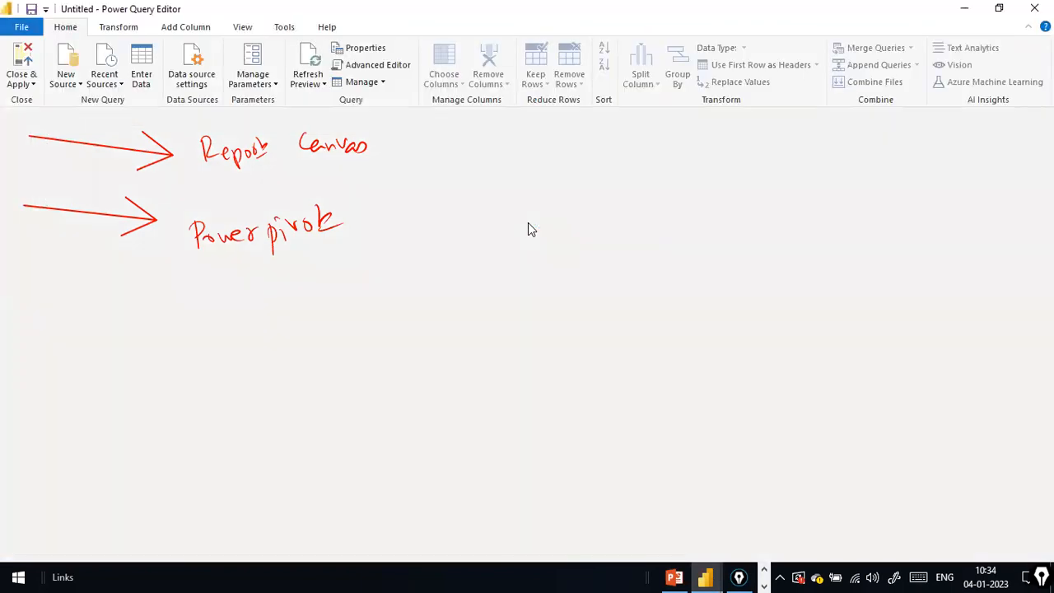
key("ctrl+shift+3")
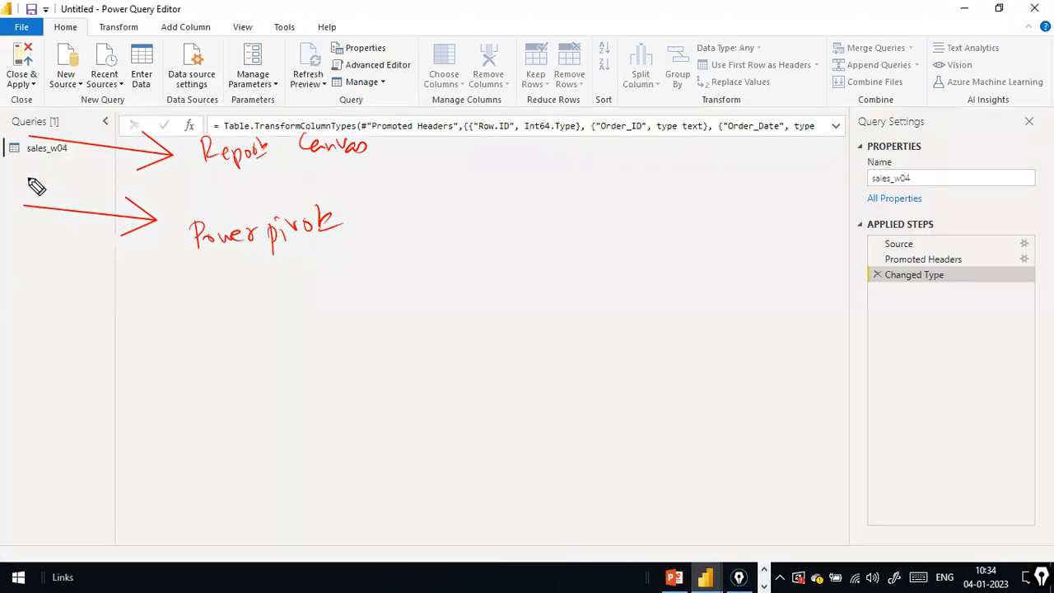
mouse_move(36, 176)
left_mouse_down()
mouse_move(276, 197)
mouse_move(321, 183)
mouse_move(409, 191)
mouse_move(438, 163)
mouse_move(442, 187)
mouse_move(470, 173)
mouse_move(487, 189)
mouse_move(499, 168)
left_mouse_up()
mouse_move(517, 177)
left_mouse_down()
mouse_move(657, 172)
mouse_move(668, 184)
left_mouse_up()
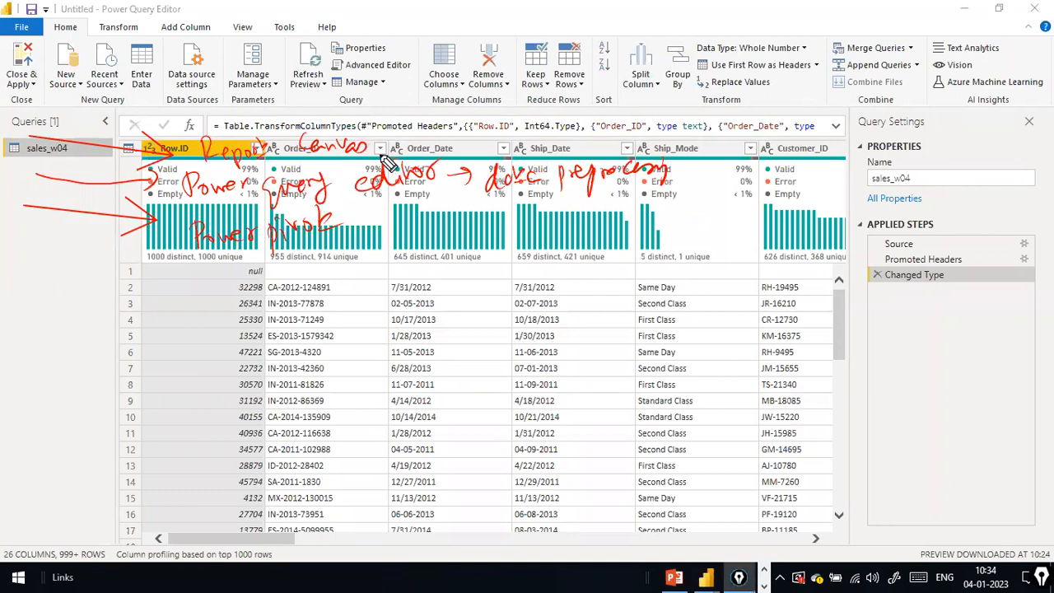
Add tick marks to the handwritten labels and annotate "Power pivot" with an arrow to "modeling the relationship between the tables"
left_click_drag(387, 150, 433, 102)
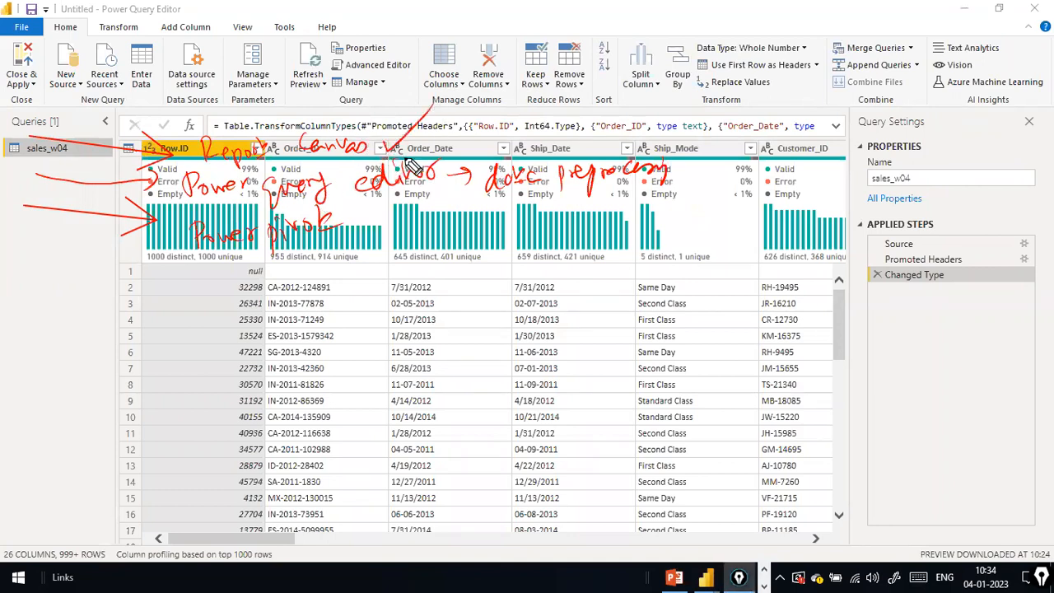
left_click_drag(339, 239, 392, 212)
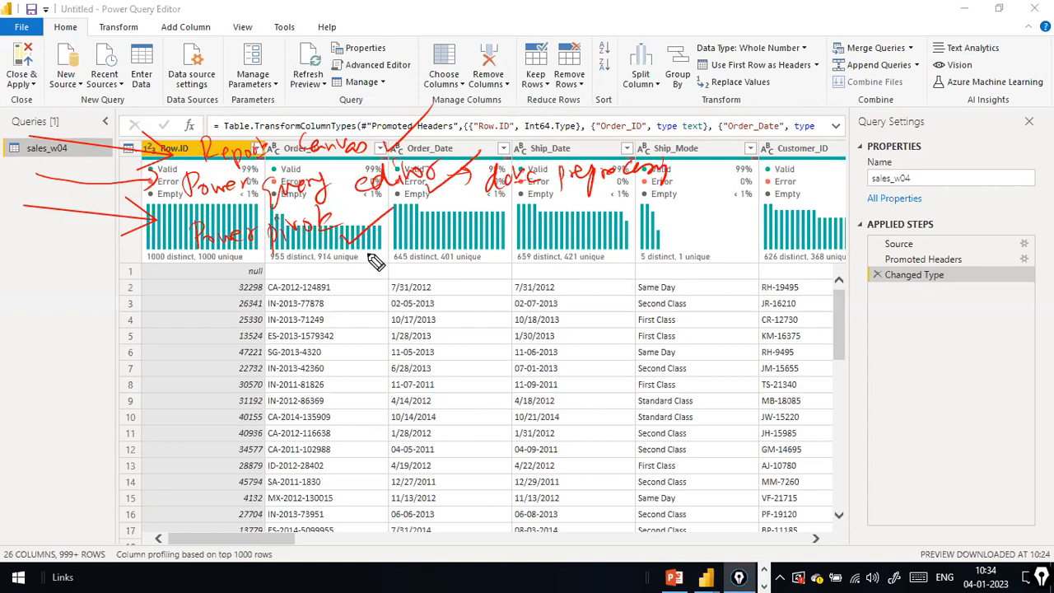
mouse_move(346, 245)
left_mouse_down()
mouse_move(428, 236)
mouse_move(518, 240)
mouse_move(512, 251)
mouse_move(644, 222)
mouse_move(656, 235)
mouse_move(665, 221)
mouse_move(669, 239)
mouse_move(759, 216)
left_mouse_up()
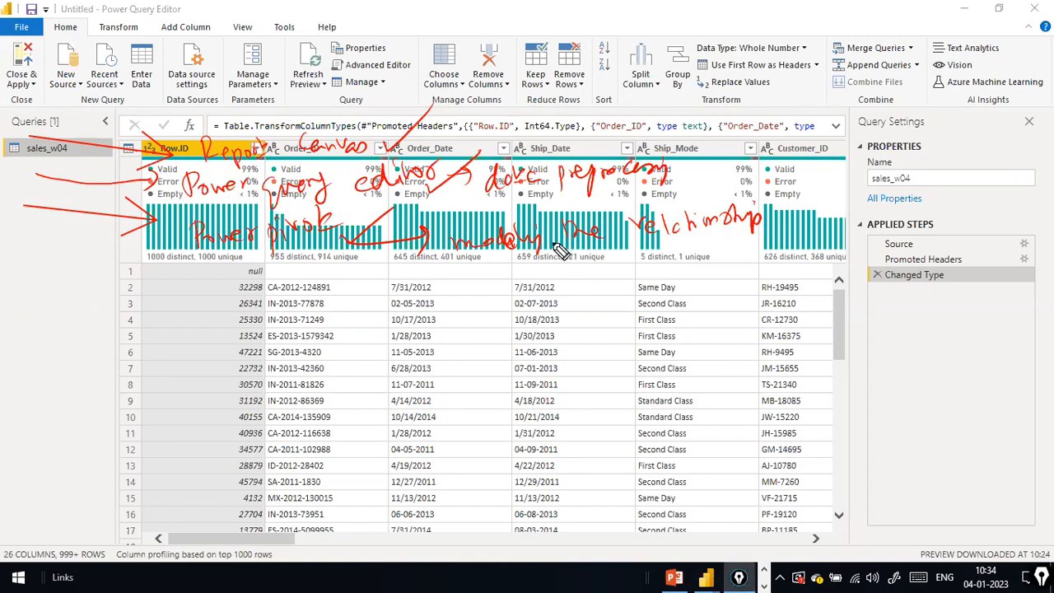
mouse_move(579, 264)
left_mouse_down()
mouse_move(601, 284)
mouse_move(705, 261)
left_mouse_up()
left_click_drag(710, 243, 739, 261)
mouse_move(656, 284)
left_mouse_down()
mouse_move(658, 302)
mouse_move(665, 291)
mouse_move(683, 296)
left_mouse_up()
mouse_move(688, 278)
left_mouse_down()
mouse_move(689, 294)
mouse_move(706, 293)
left_mouse_up()
left_click_drag(712, 288, 731, 298)
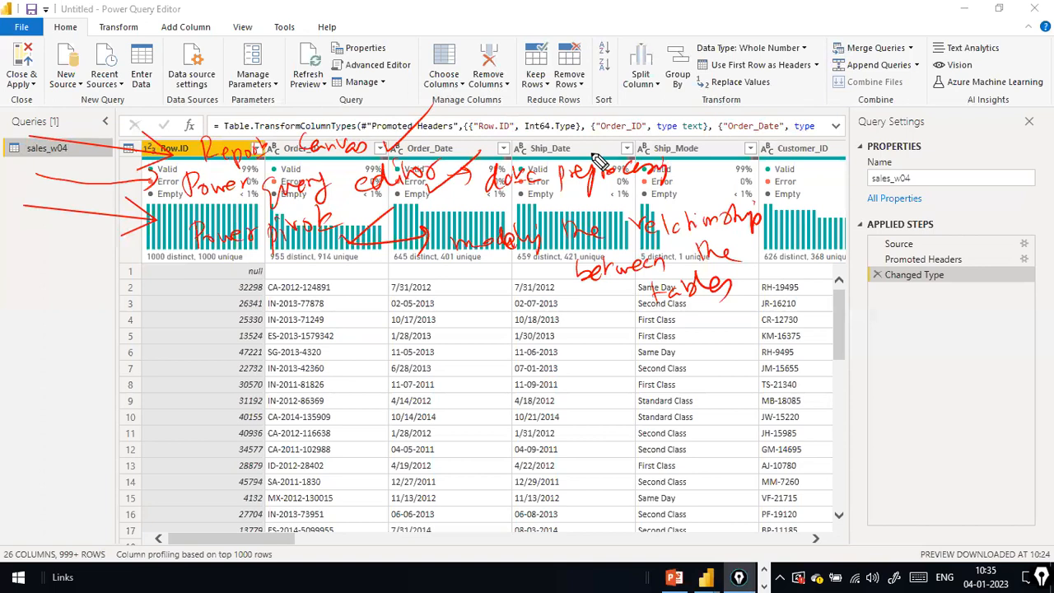
Clear the handwritten annotations, shrink the Power Query Editor window to show the report window behind it, and maximize it again
key("ctrl+shift+7")
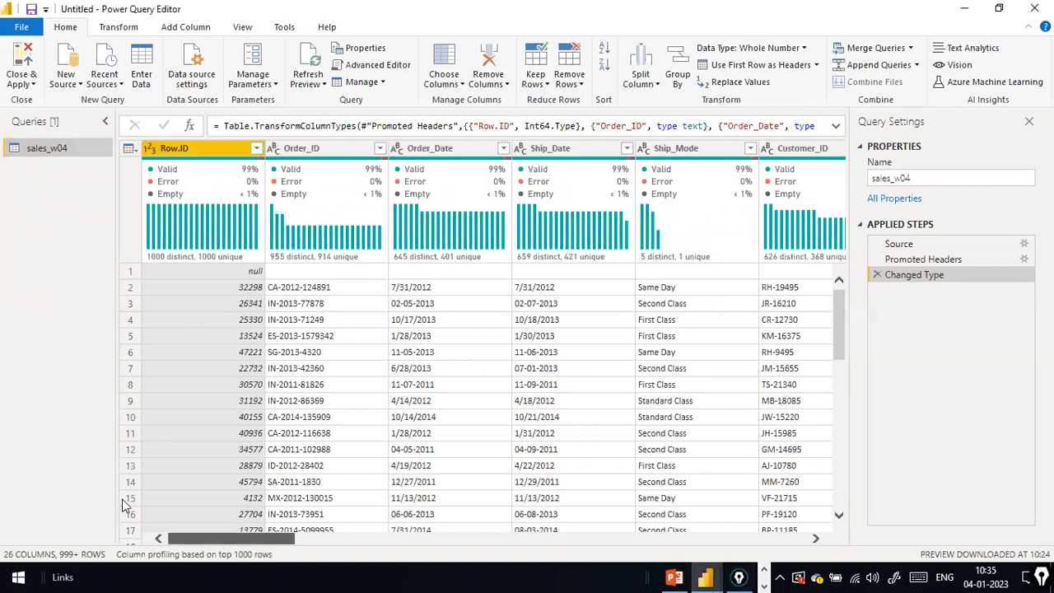
double_click(234, 7)
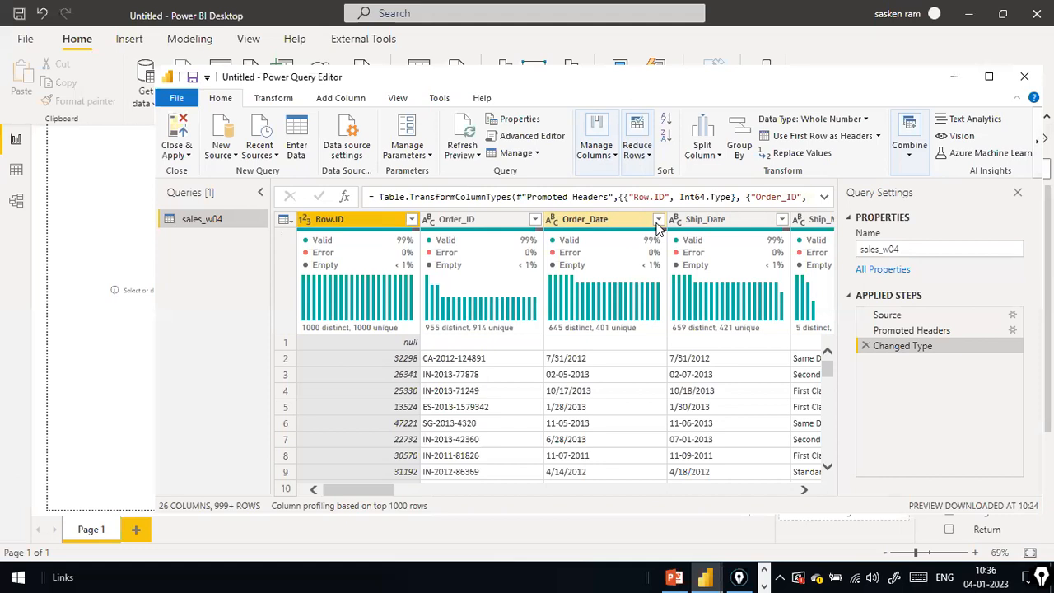
left_click(634, 44)
left_click(6, 207)
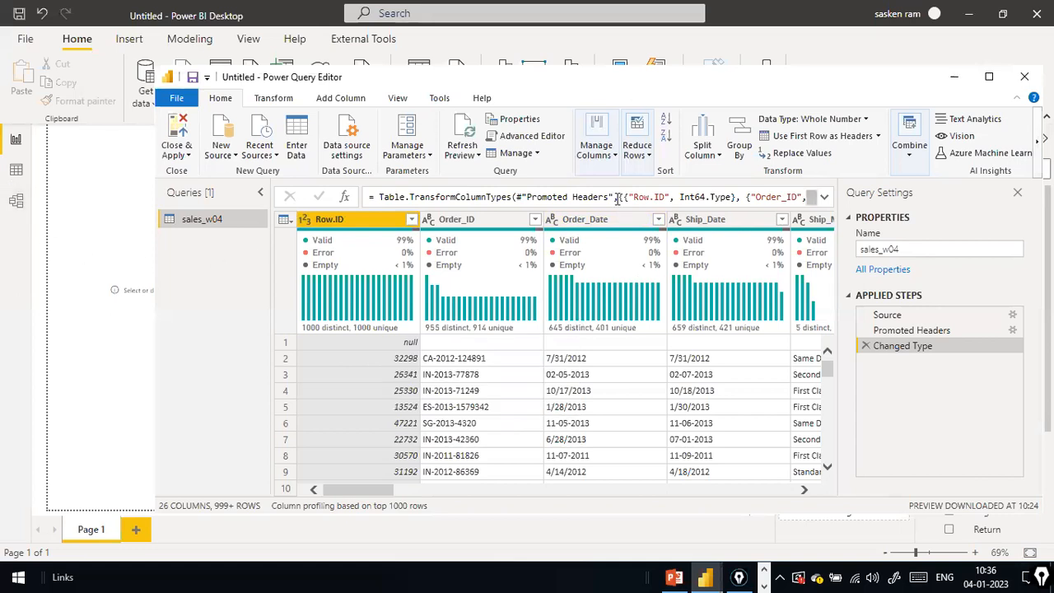
left_click(988, 76)
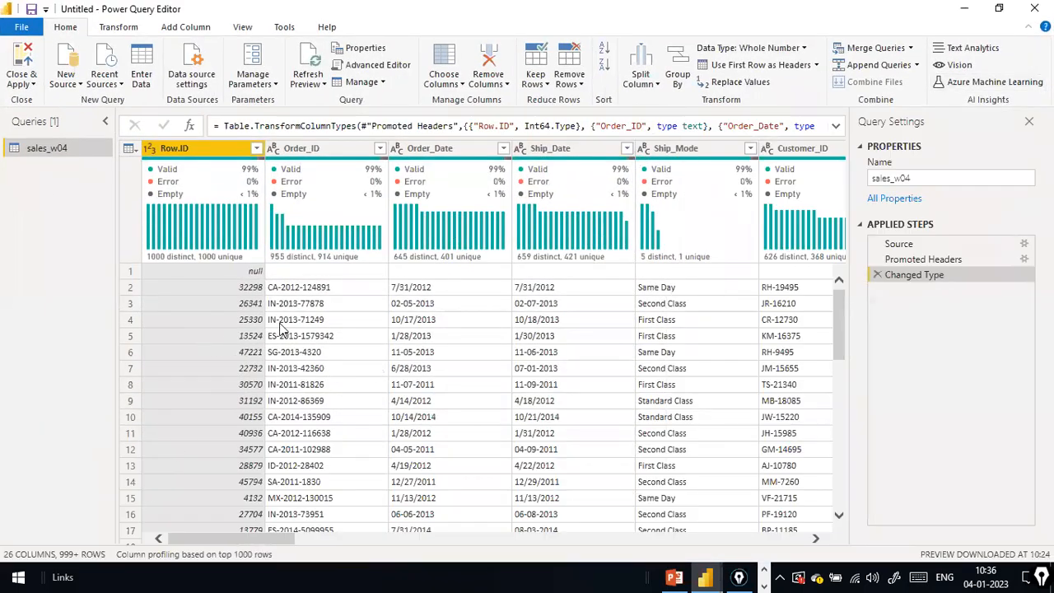
Draw arrows pointing to the Queries pane heading and the sales_w04 query
left_click_drag(47, 44, 36, 121)
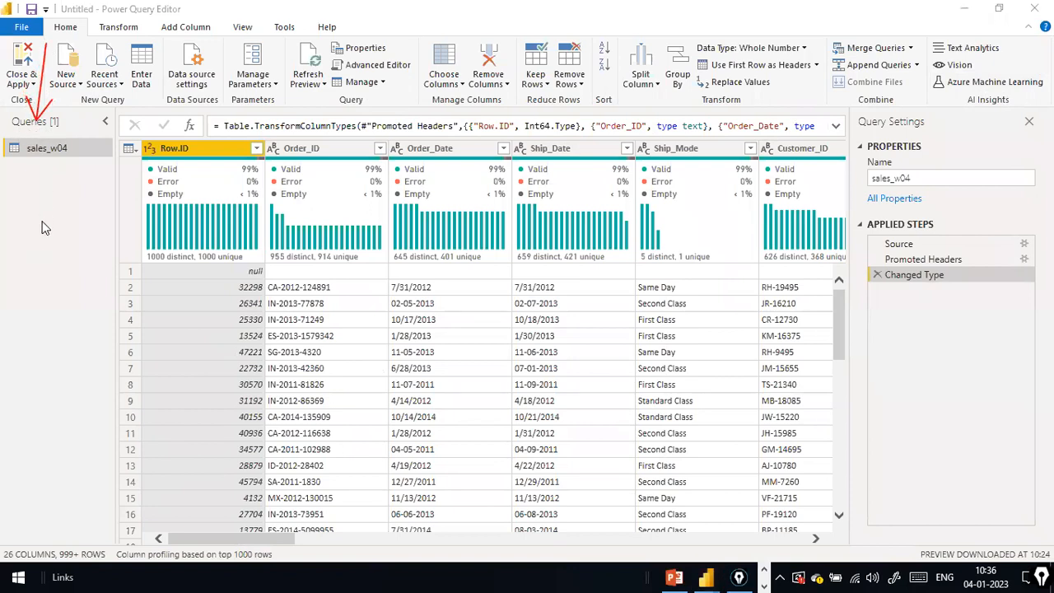
left_click_drag(40, 252, 41, 166)
left_click_drag(133, 71, 76, 130)
Examine the sales_w04 columns across the table, checking their data types and the quality and distribution details of Order_Date
left_click_drag(198, 536, 665, 558)
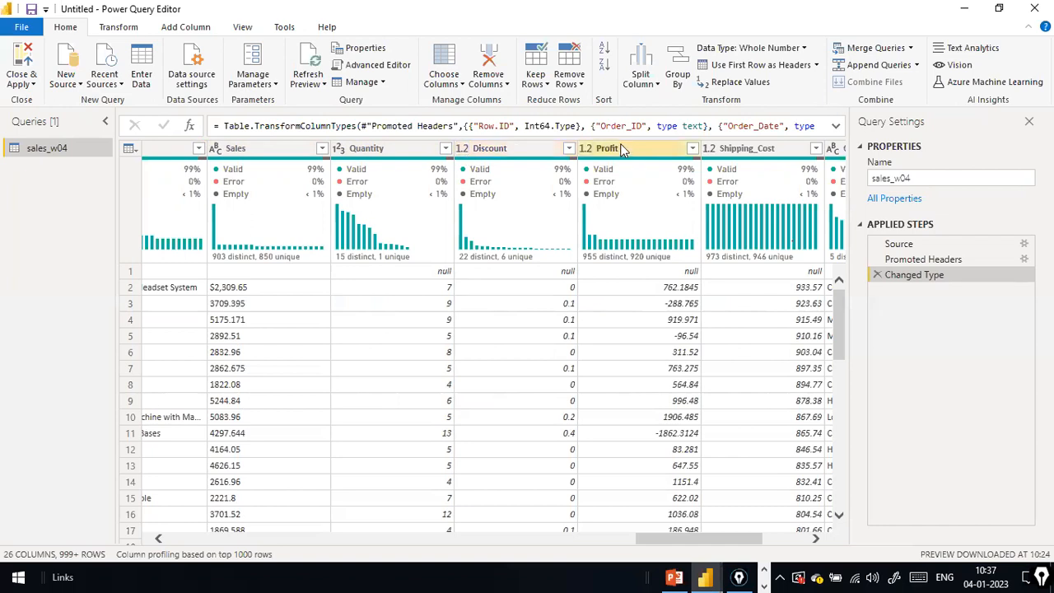
left_click_drag(645, 545, 169, 539)
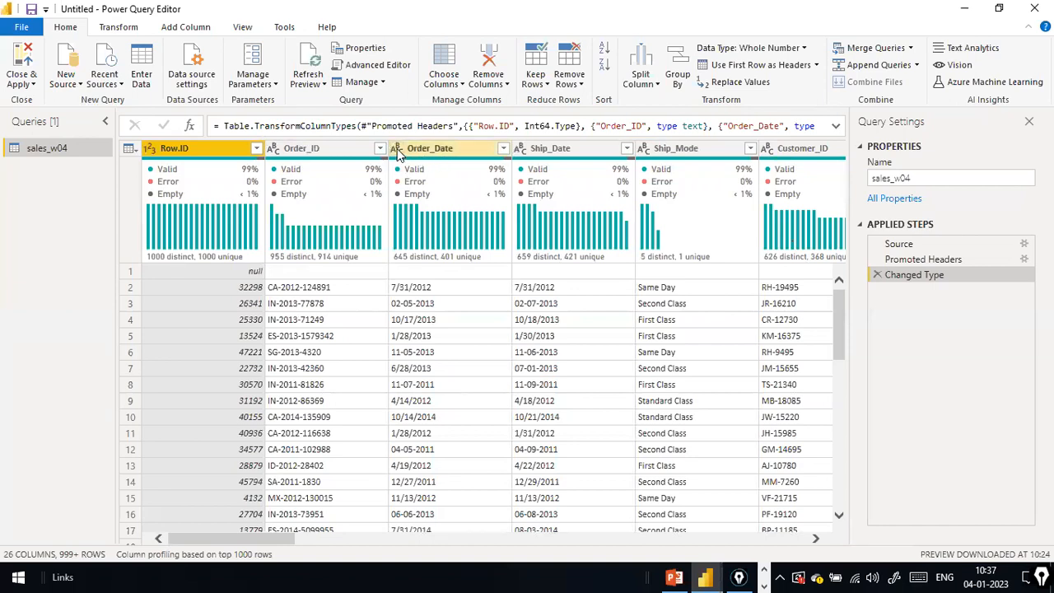
mouse_move(396, 165)
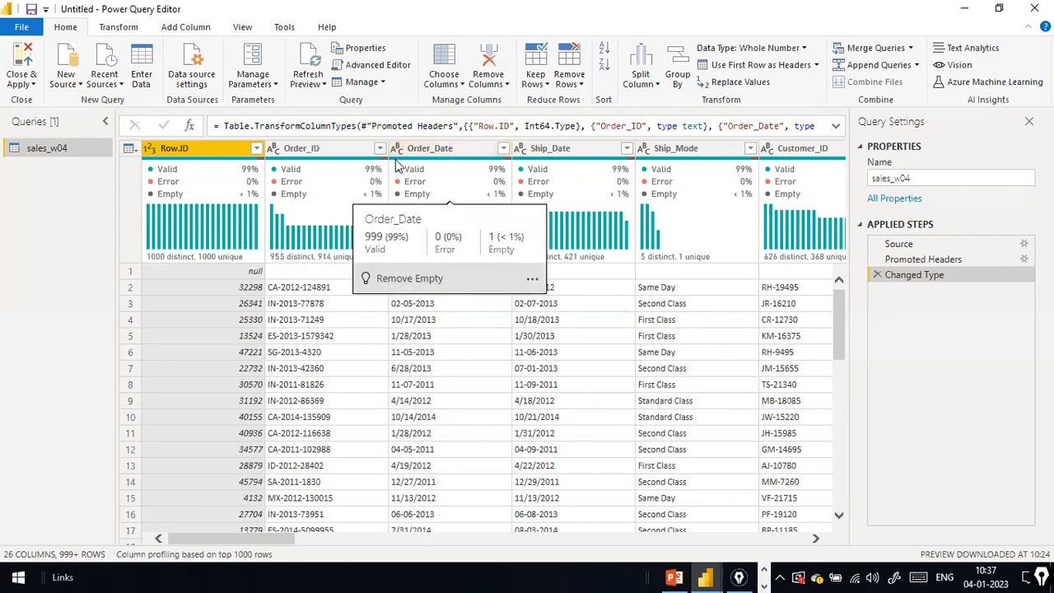
mouse_move(433, 245)
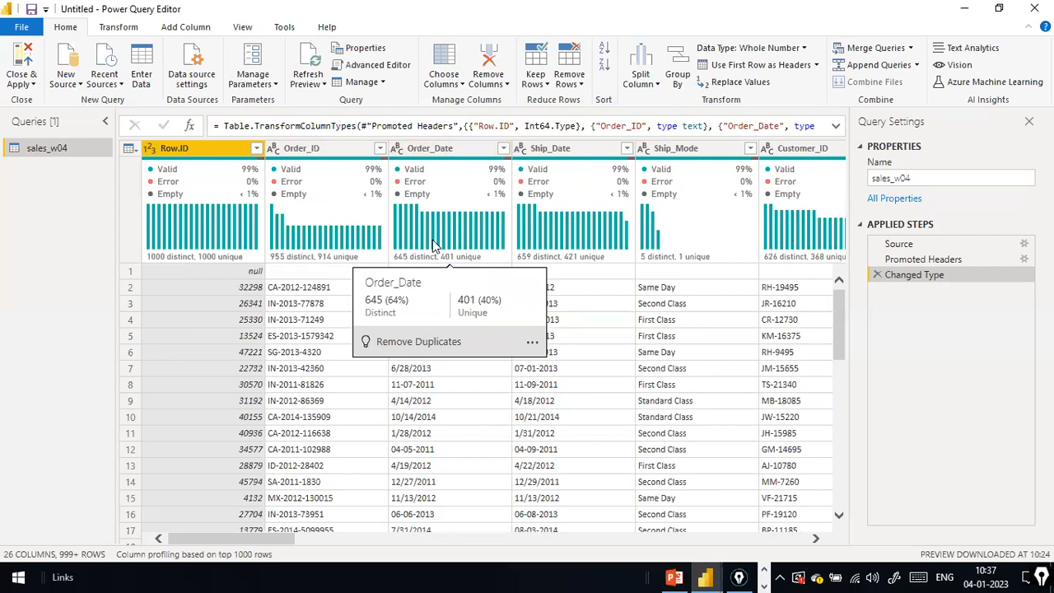
left_click_drag(249, 536, 328, 537)
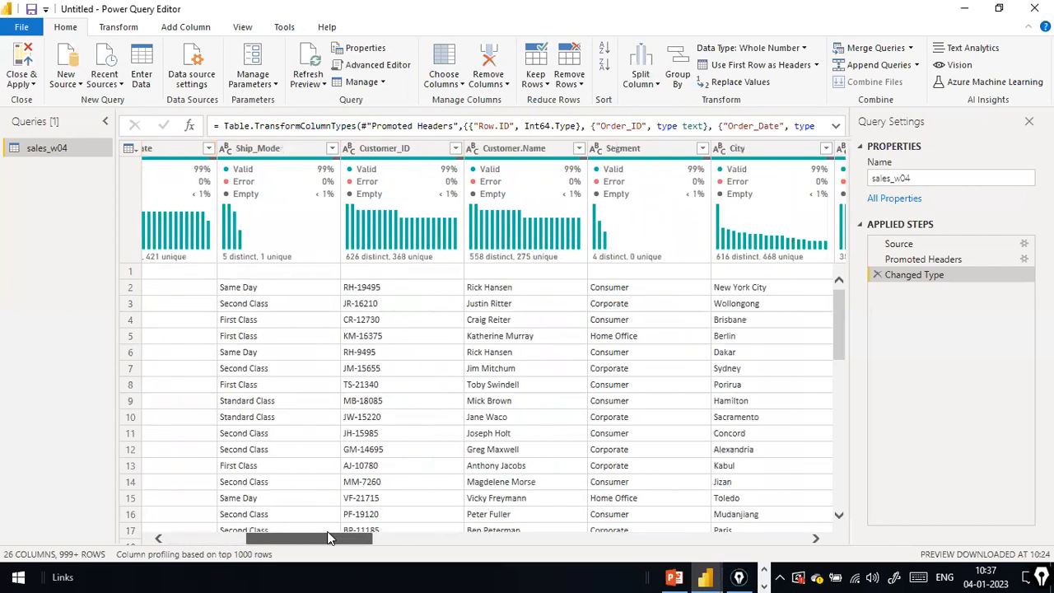
left_click_drag(327, 536, 468, 499)
left_click_drag(370, 493, 183, 476)
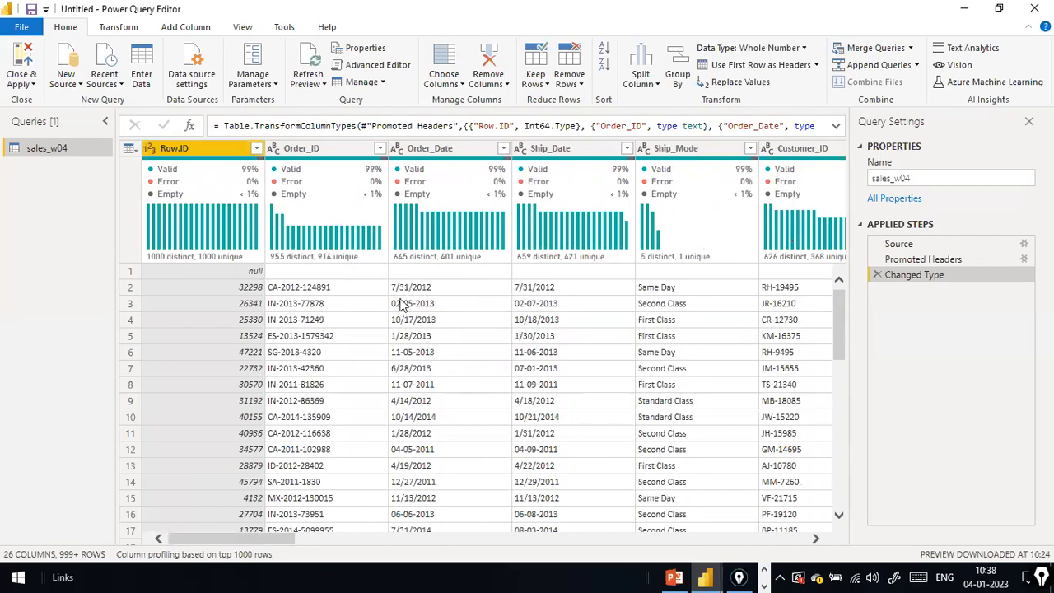
Inspect the dollar-formatted value in the Sales column and the data types available for that column
left_click_drag(270, 536, 740, 551)
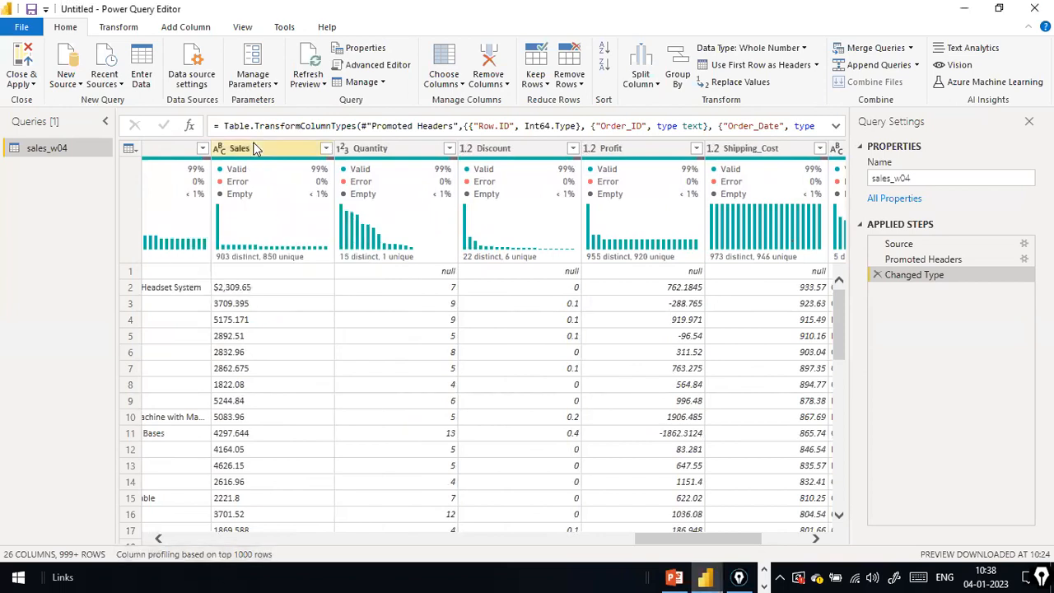
left_click(220, 293)
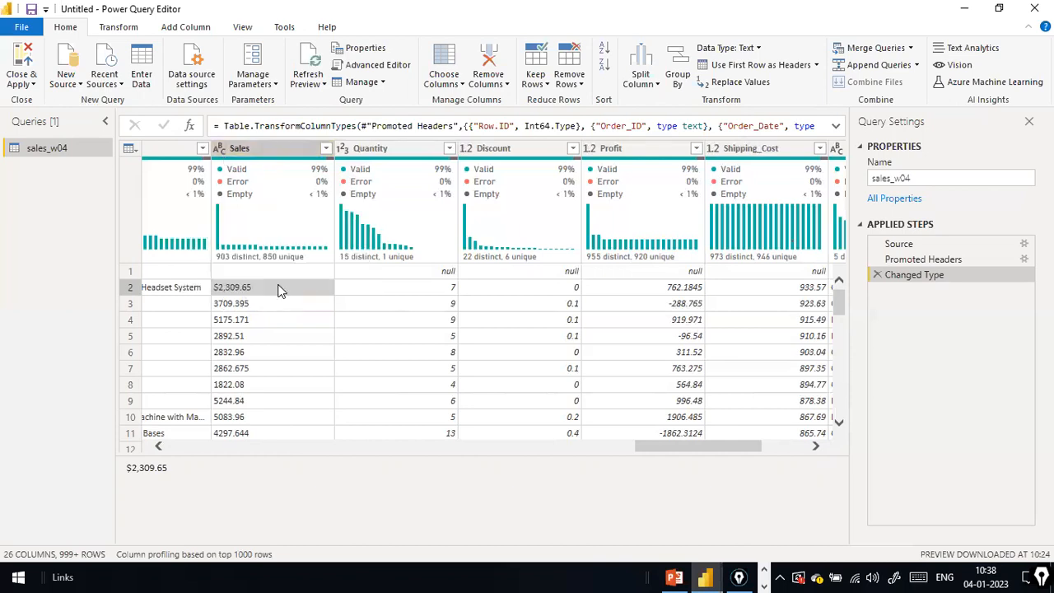
left_click(219, 153)
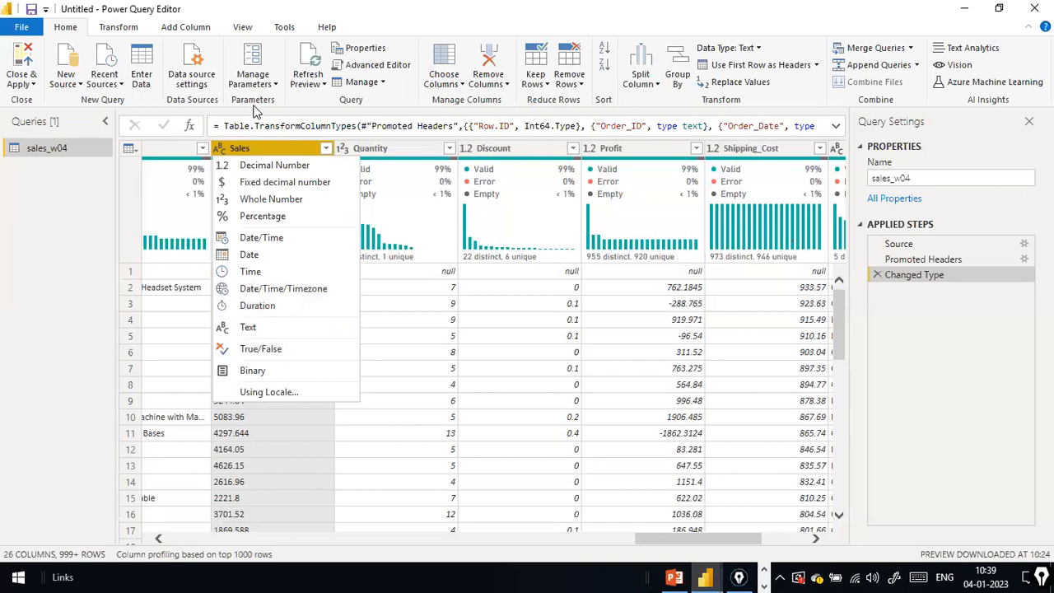
left_click(341, 6)
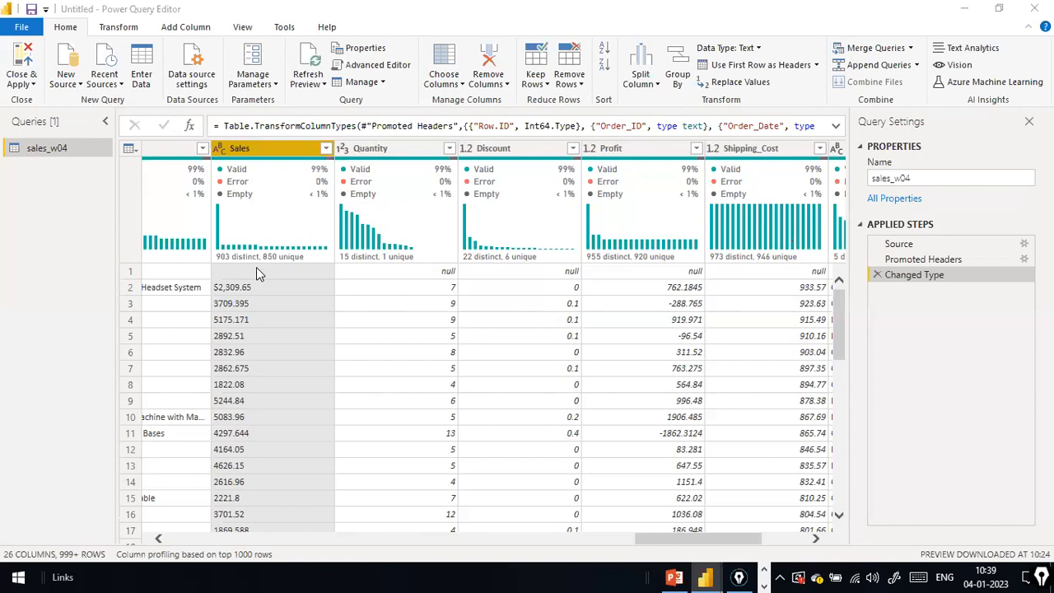
Try to change the Sales column to Decimal Number, mark the Applied Steps list with an arrow, and cancel the type change
left_click(219, 149)
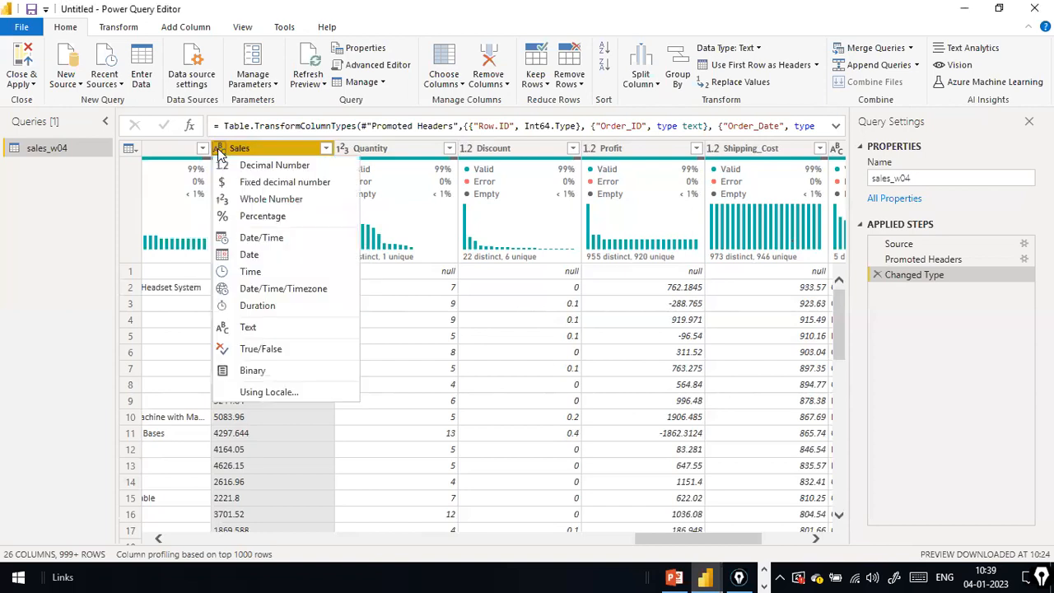
left_click(255, 167)
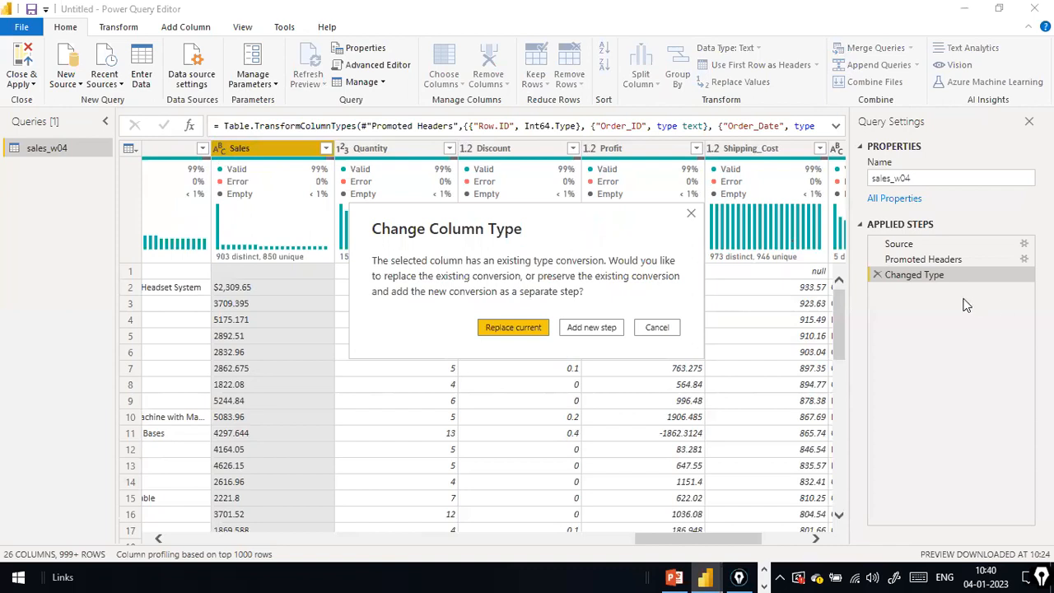
left_click_drag(899, 109, 901, 214)
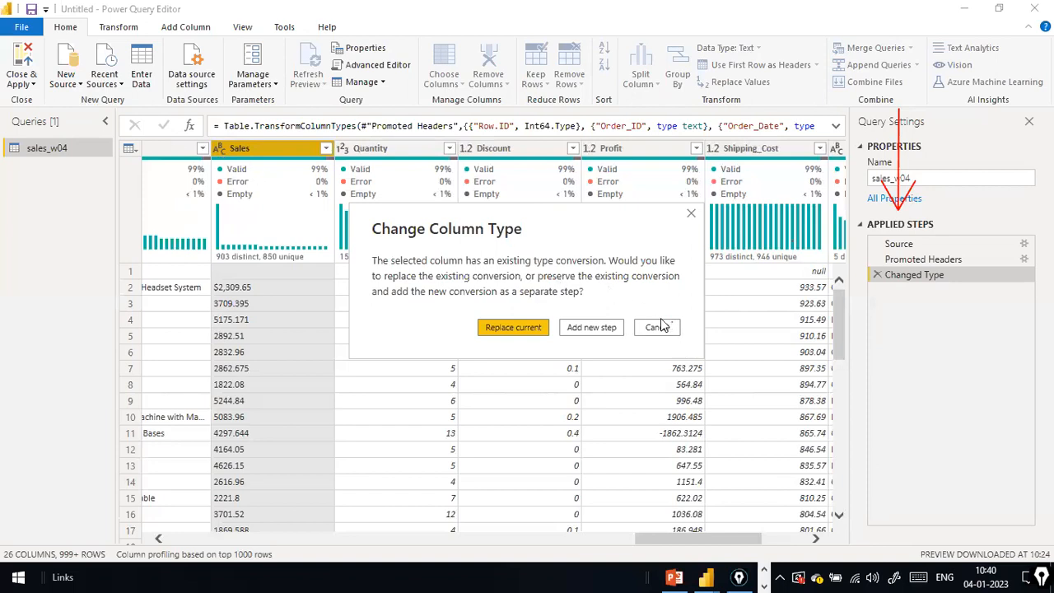
left_click(658, 328)
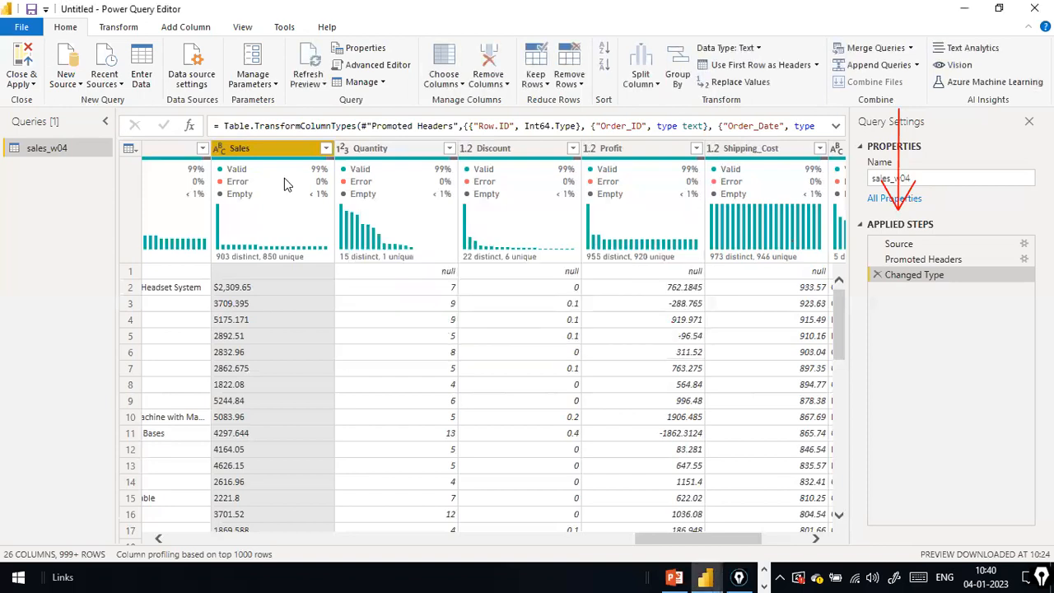
Change the Sales column to Decimal Number, replacing the current conversion, and delete the Changed Type step from the query
left_click(221, 148)
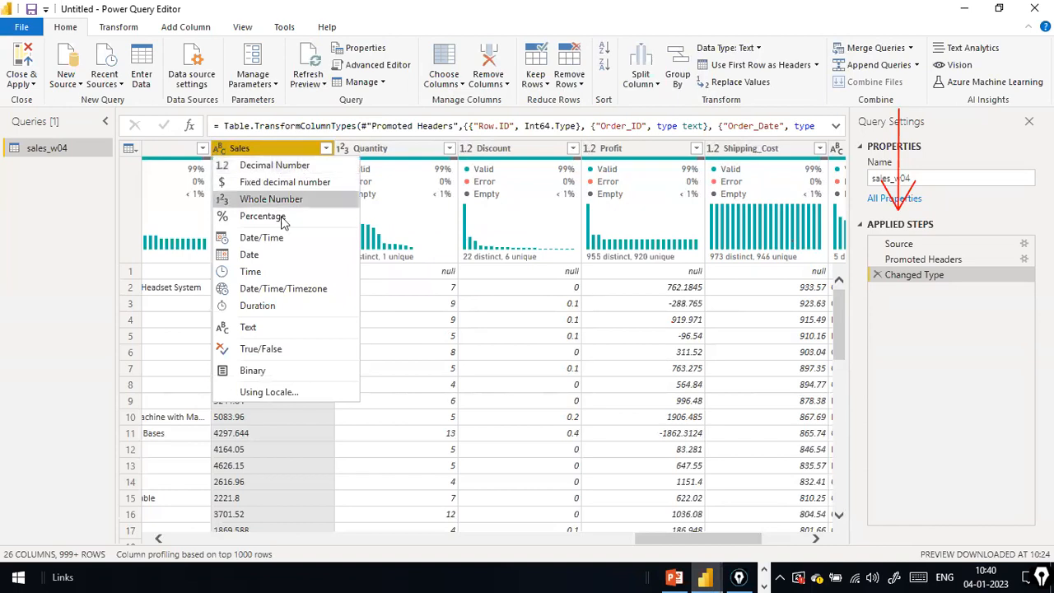
left_click(308, 166)
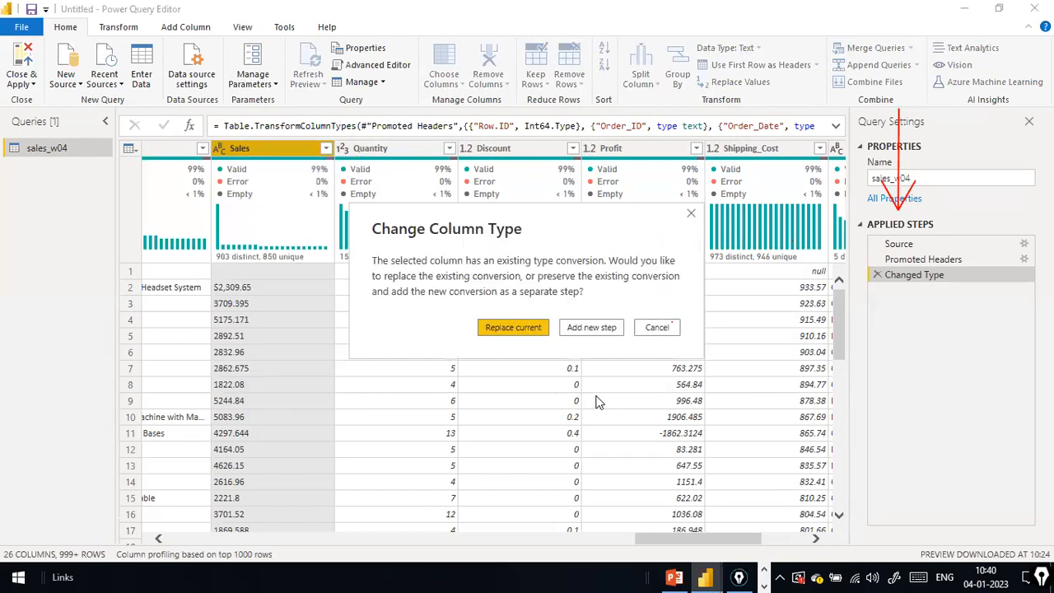
left_click(504, 329)
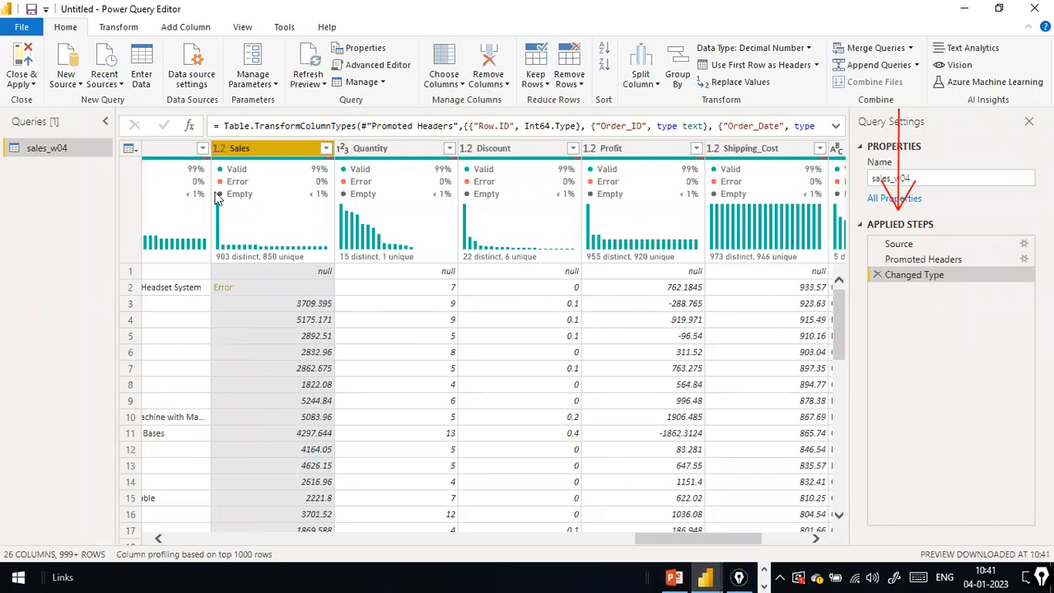
left_click(877, 276)
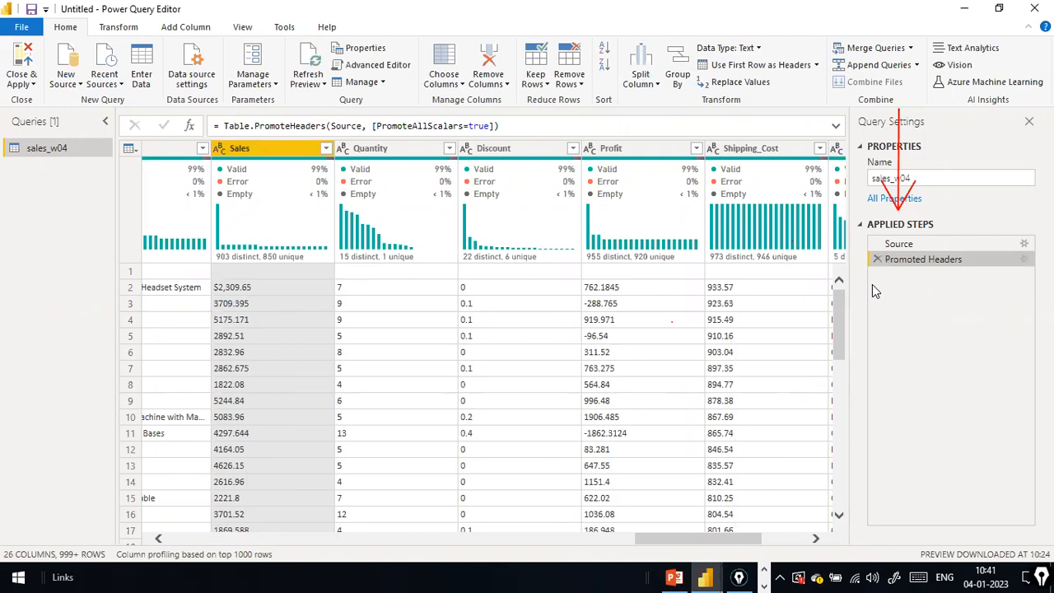
Open Notepad and enter the sample text "sadfkja asdfasdf"
key("super")
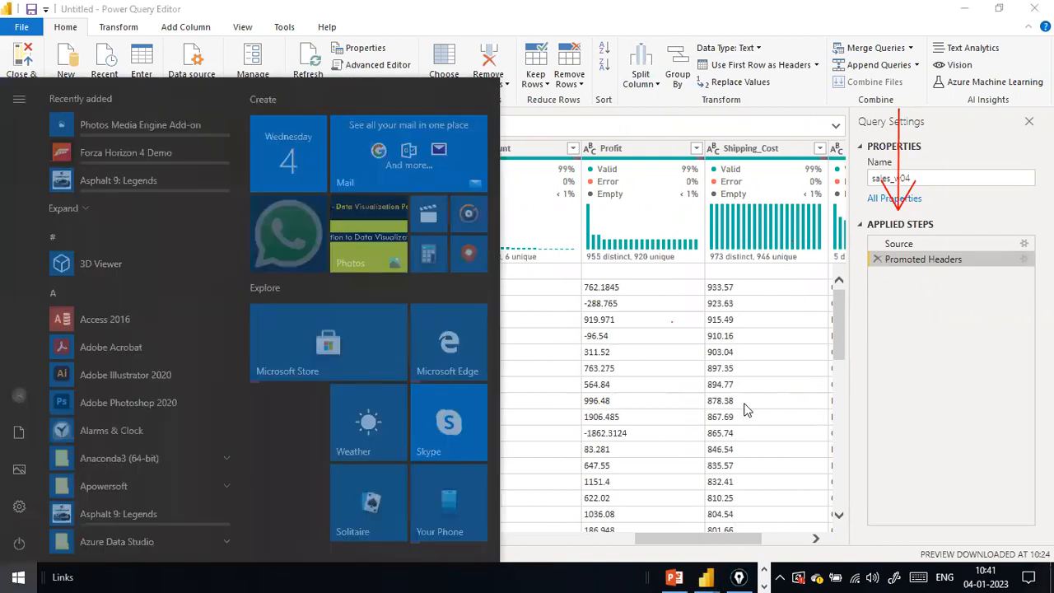
type("notepad")
key("Return")
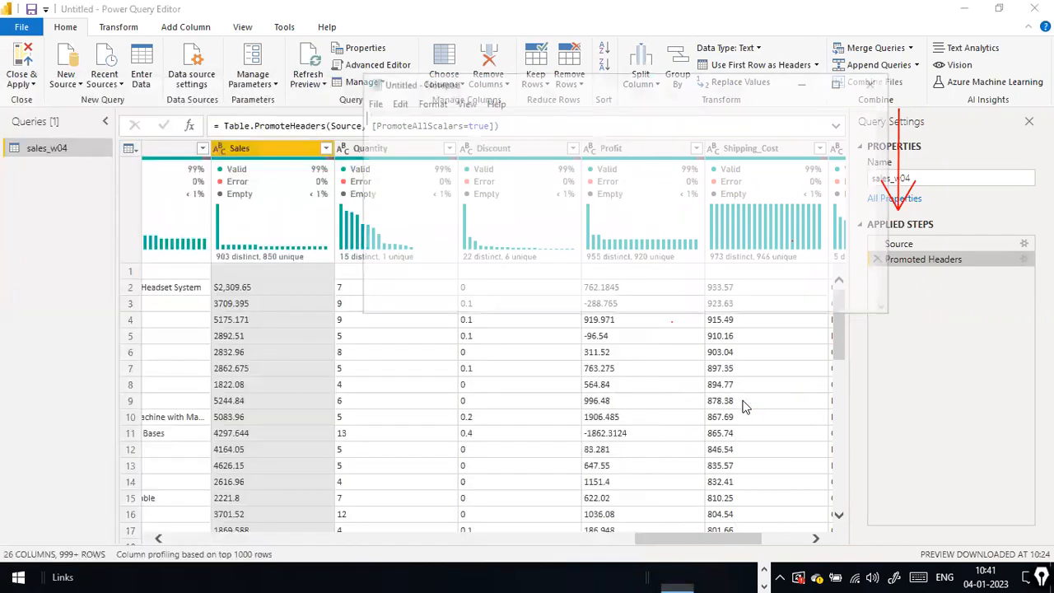
type("sadfkja asdfasdf")
Delete the last word of the Notepad sample text, undo the deletion, and switch back to the Power Query Editor
key("ctrl+shift+Left")
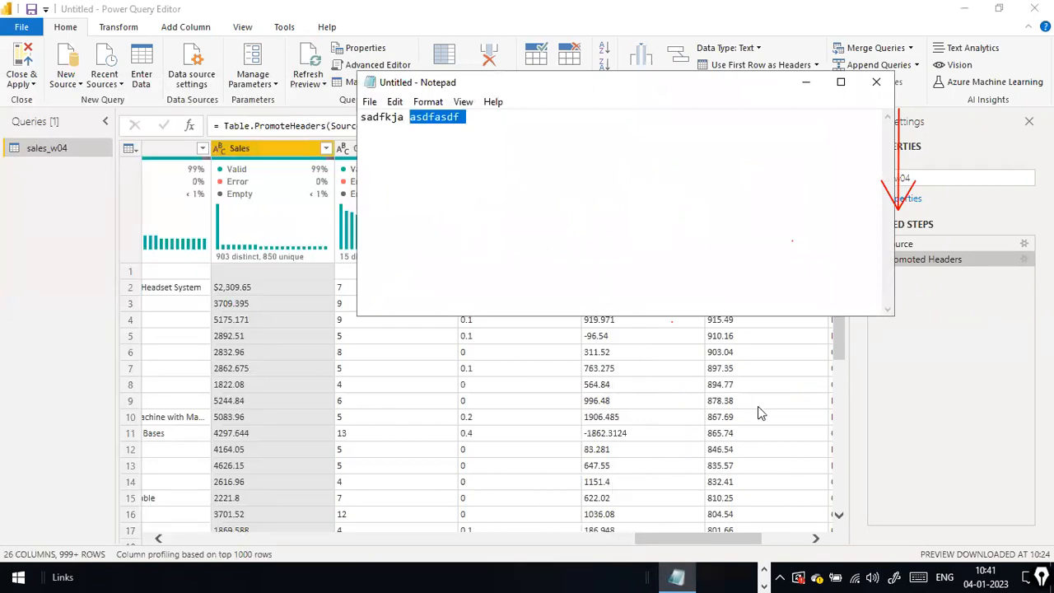
key("BackSpace")
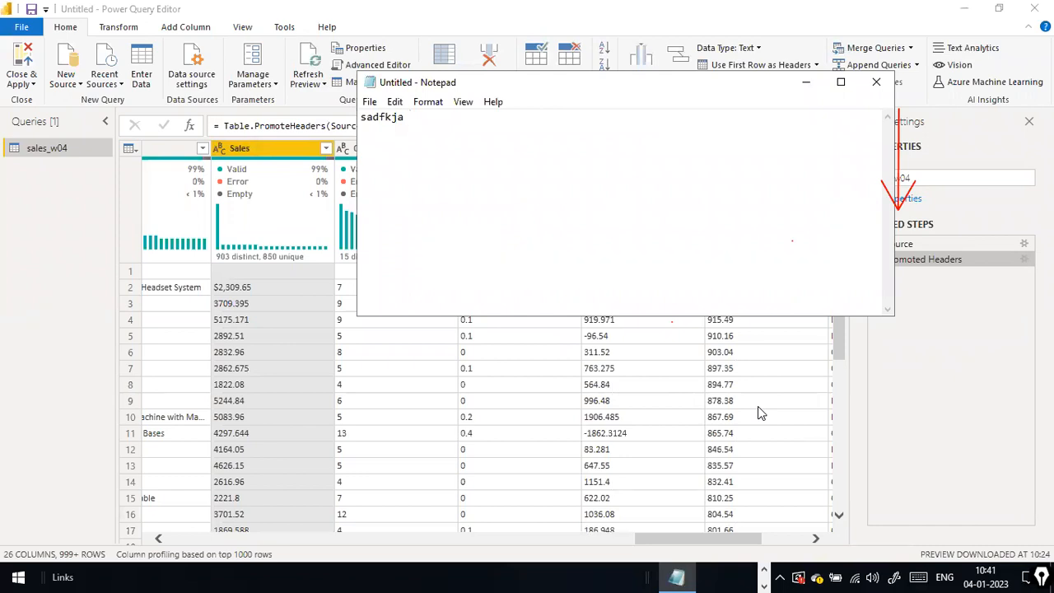
key("ctrl+z")
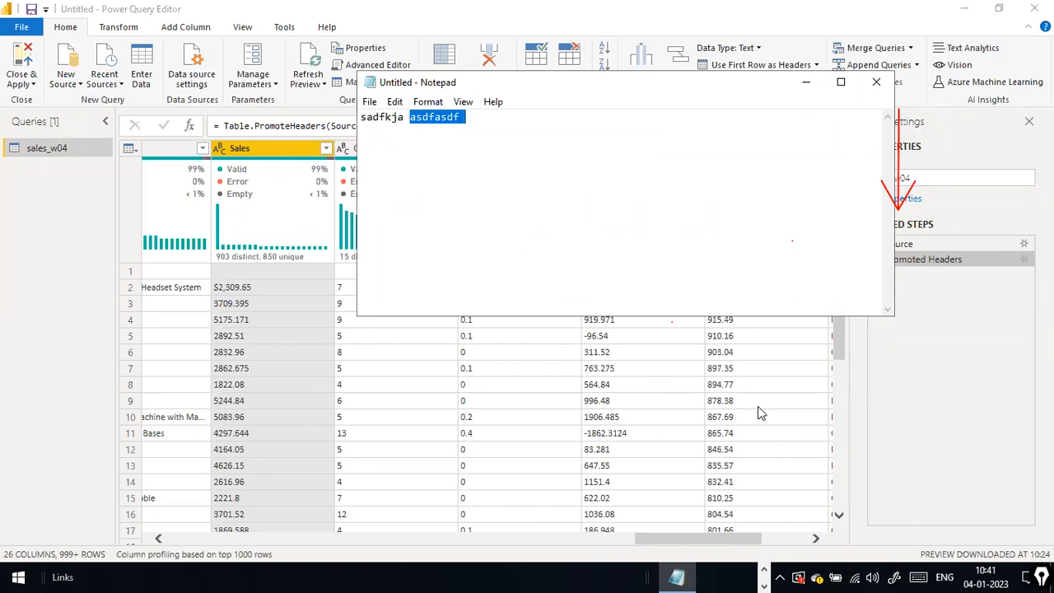
key("alt+Tab")
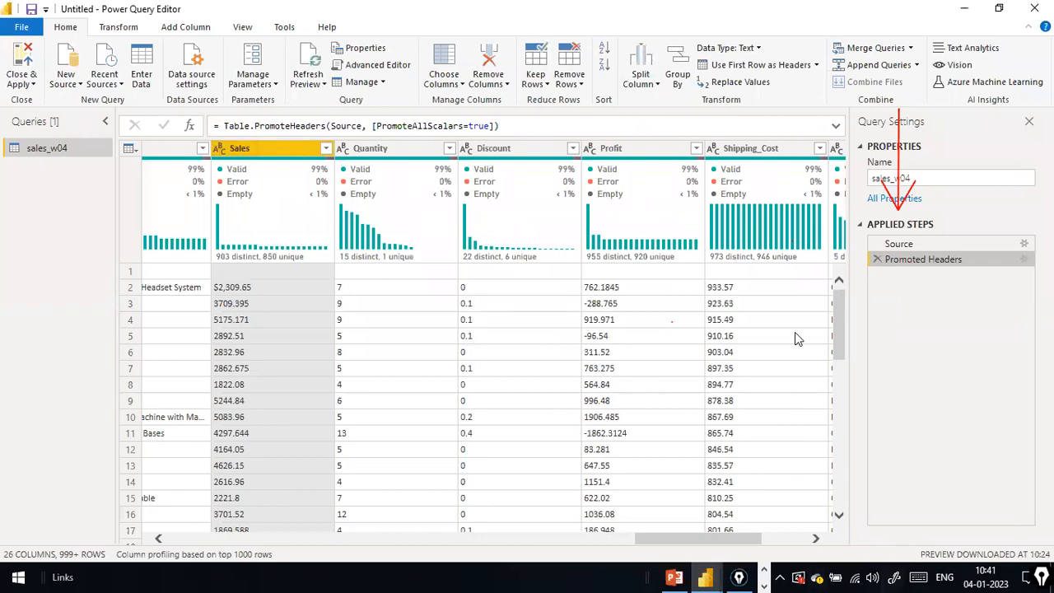
Erase the arrow above the Applied Steps list and check the data types offered for the Sales column
left_click(930, 180)
left_click_drag(907, 128, 896, 207)
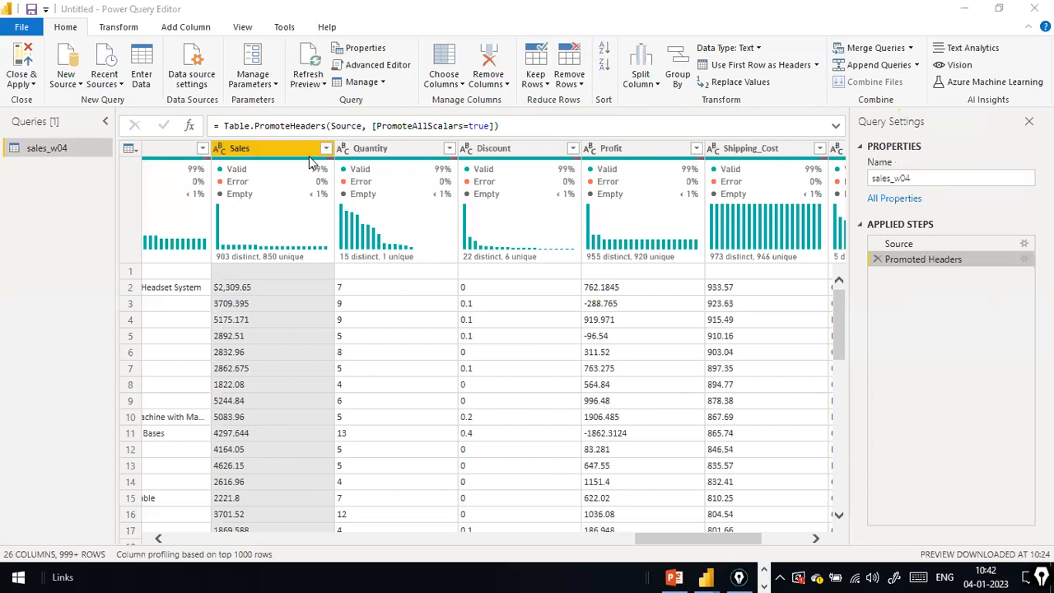
left_click(220, 150)
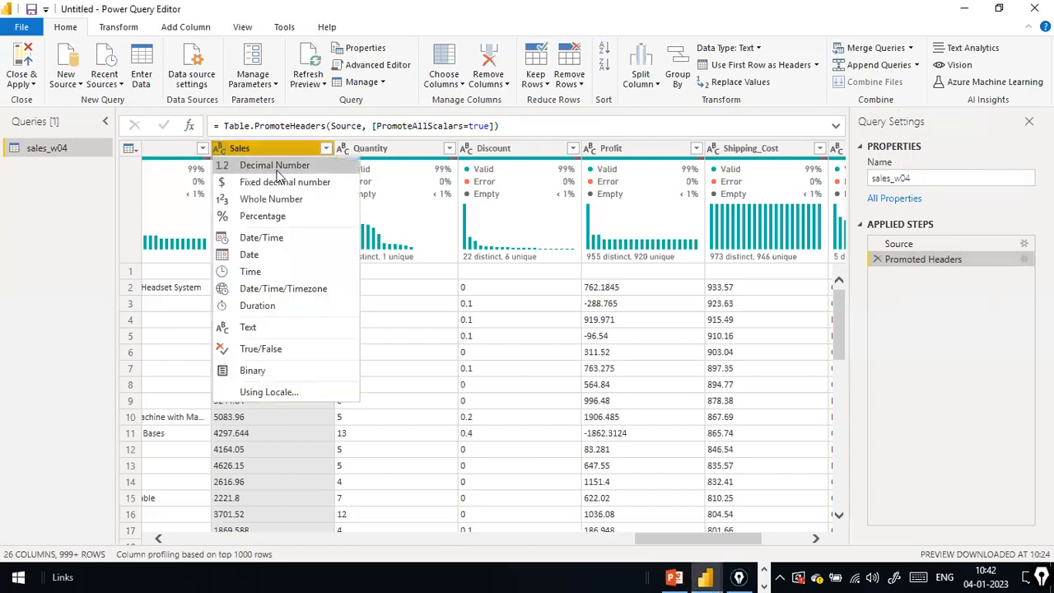
key("Escape")
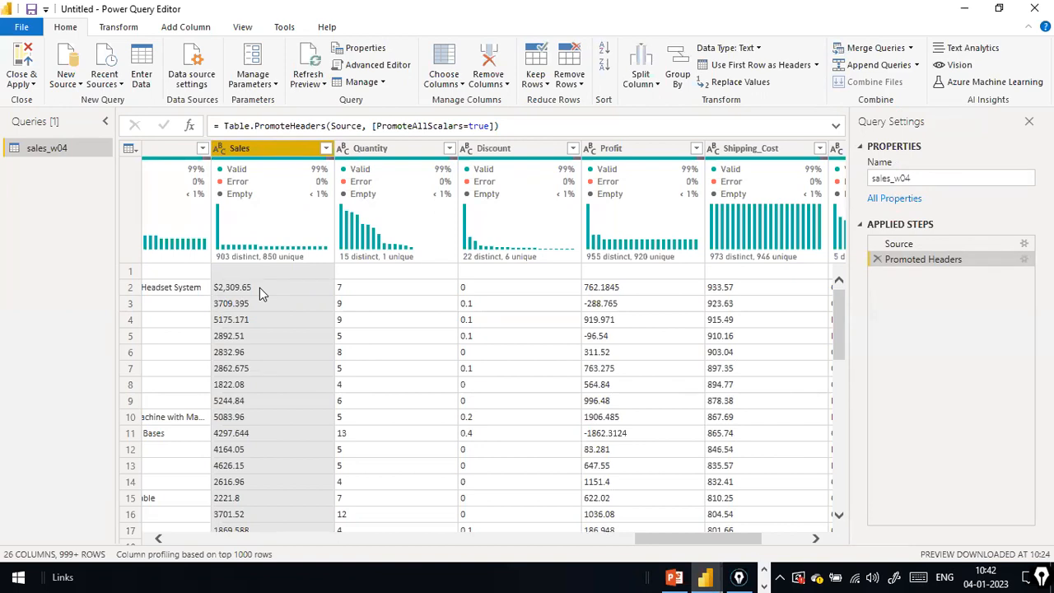
Replace every "$" in the Sales column with an empty value
right_click(290, 155)
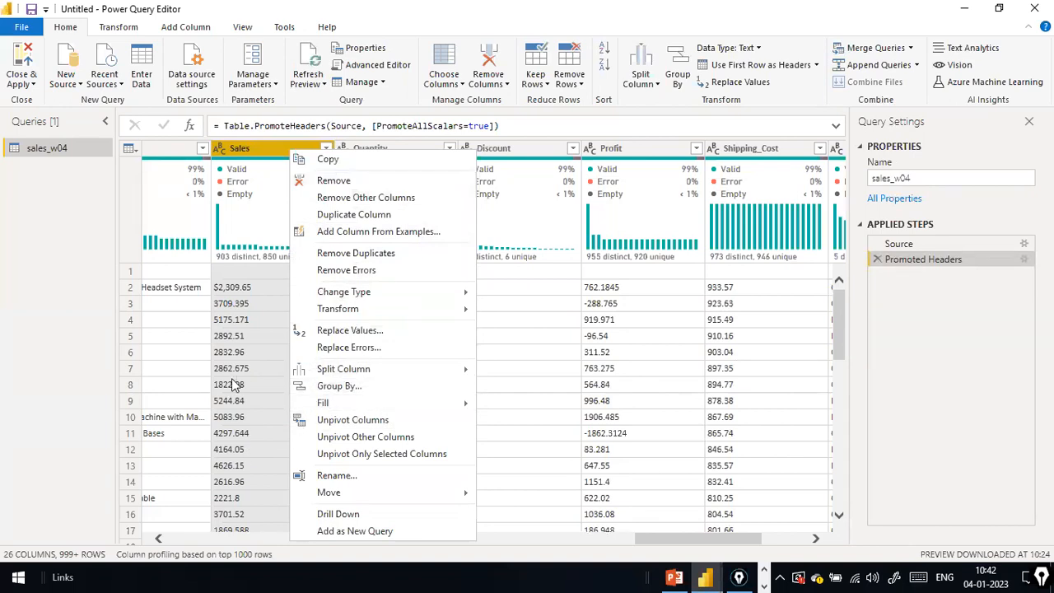
left_click(352, 333)
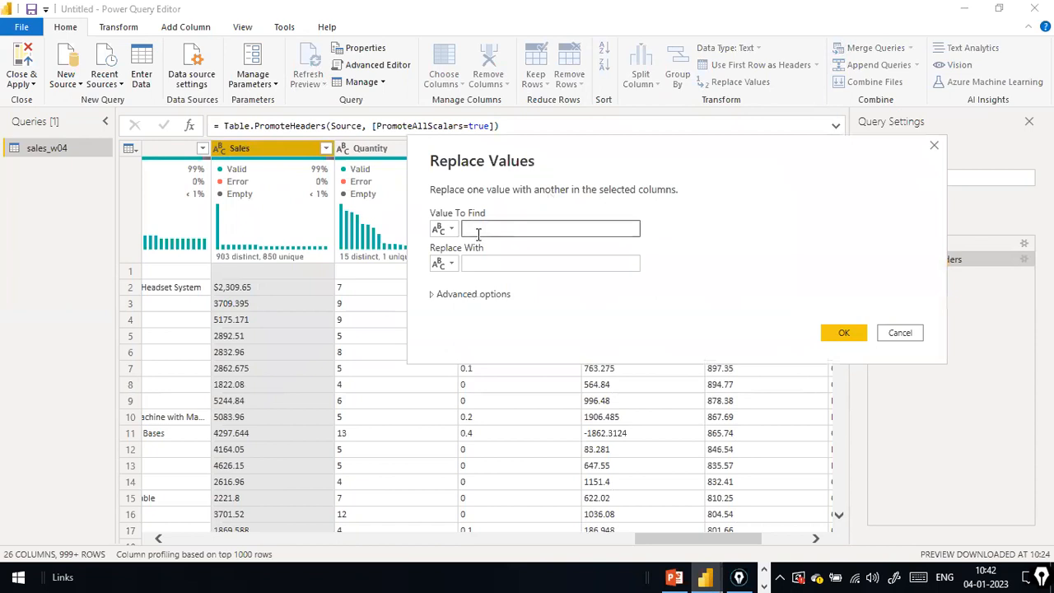
type("$")
left_click(512, 262)
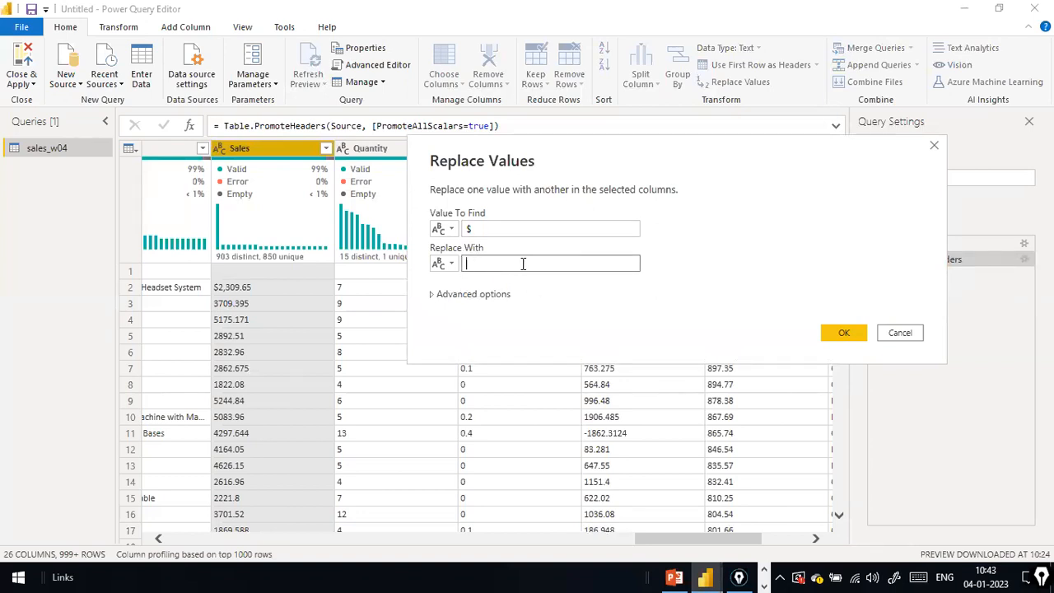
left_click(835, 331)
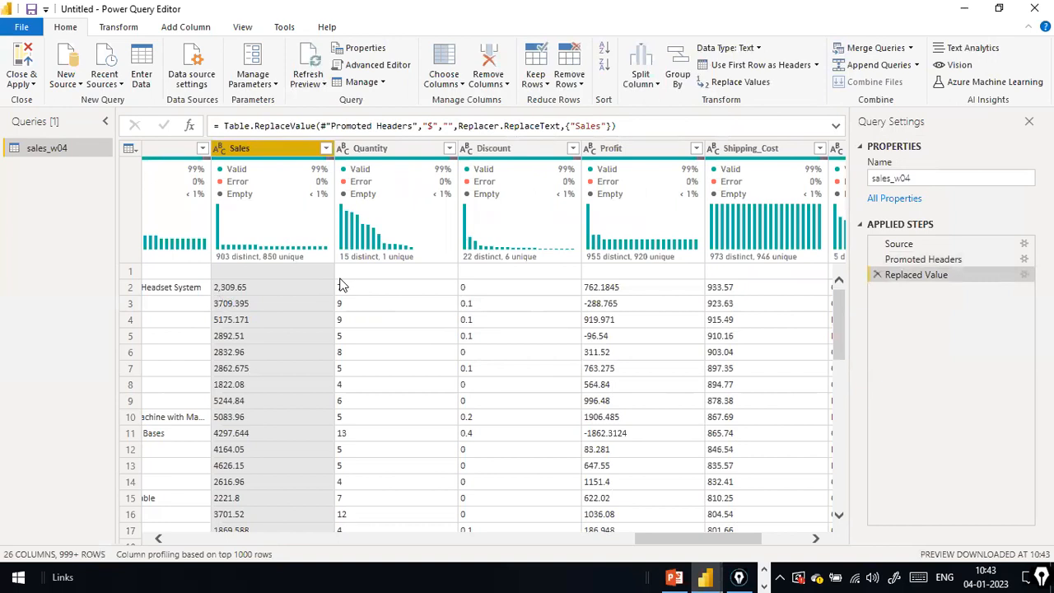
Replace the value "NA" with "0" in the Sales column
scroll(302, 306, "down", 6)
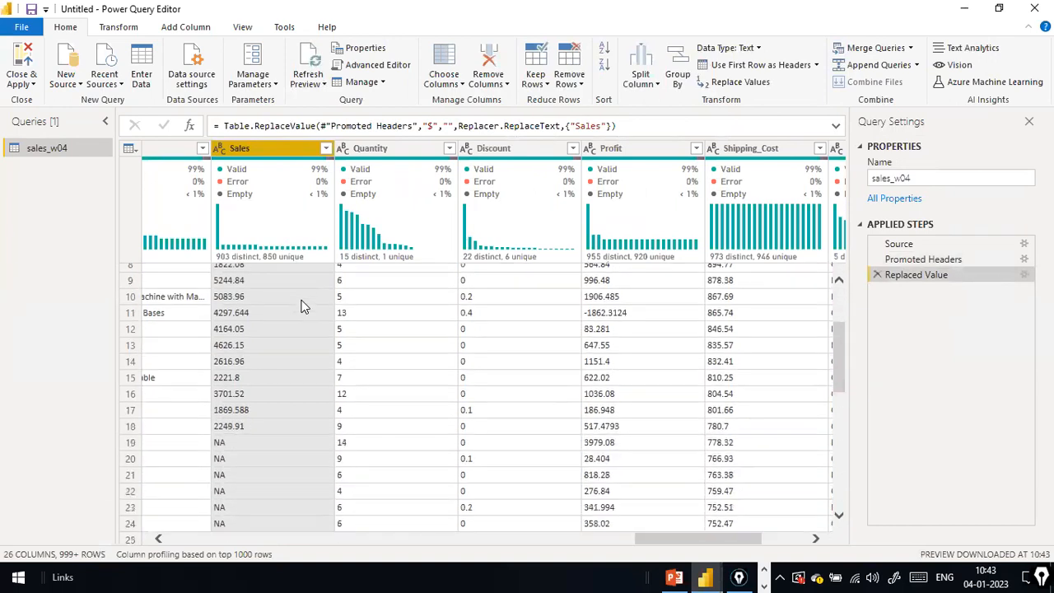
scroll(288, 321, "up", 2)
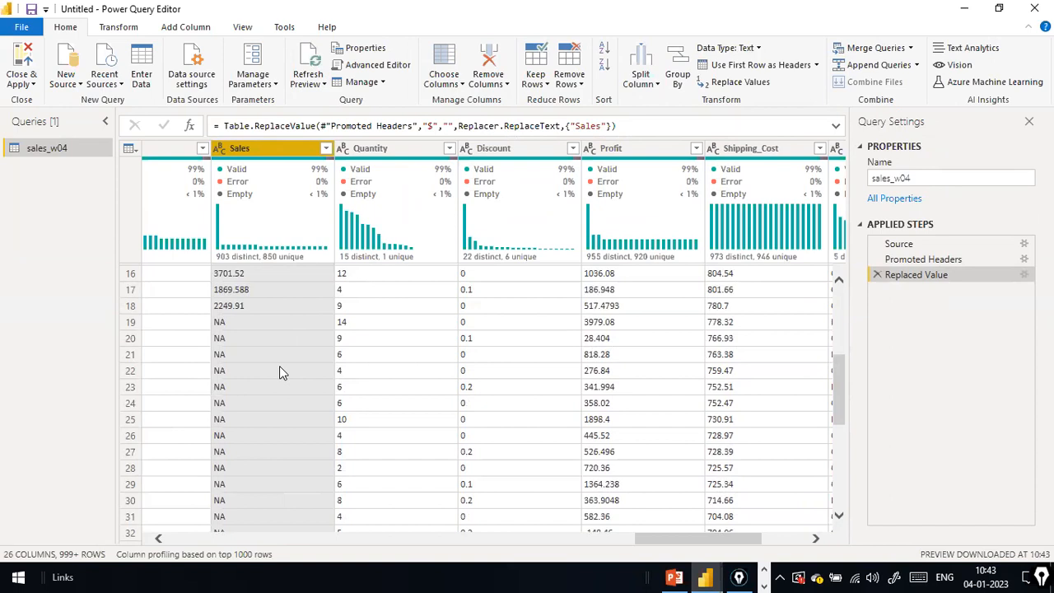
right_click(290, 157)
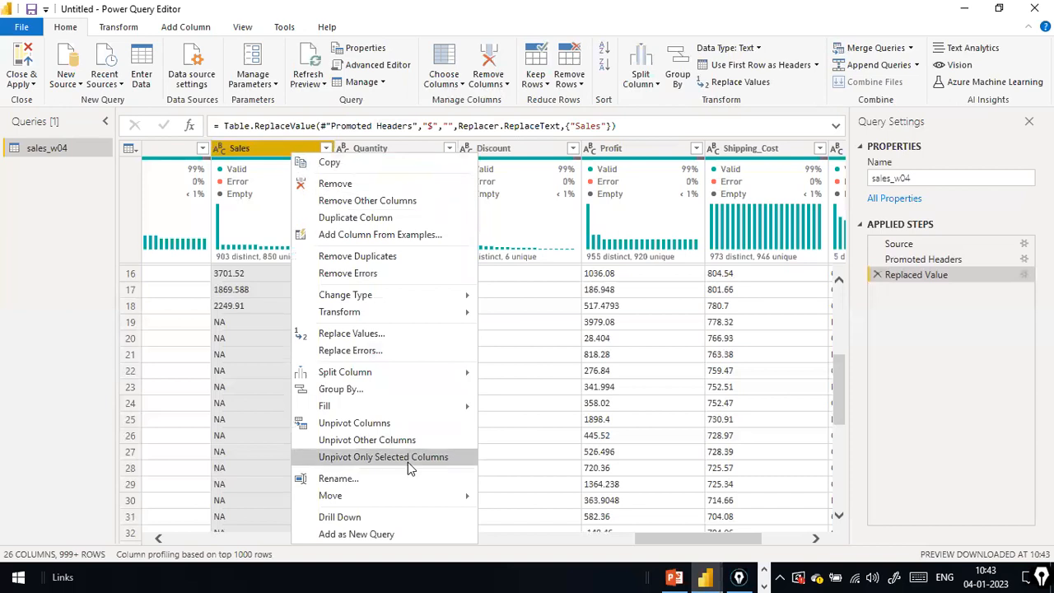
left_click(377, 334)
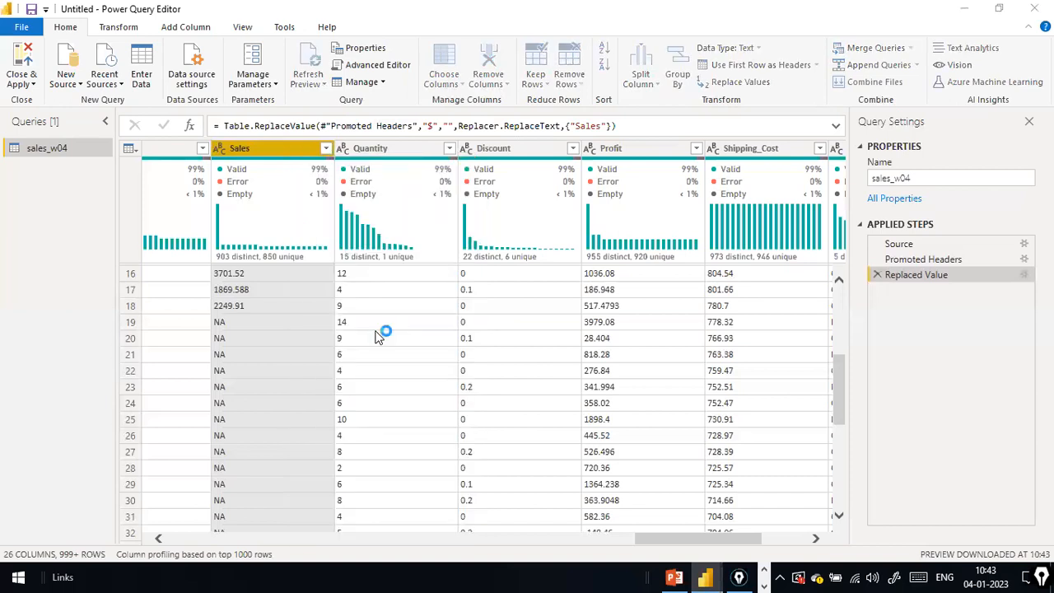
type("NA")
left_click(425, 305)
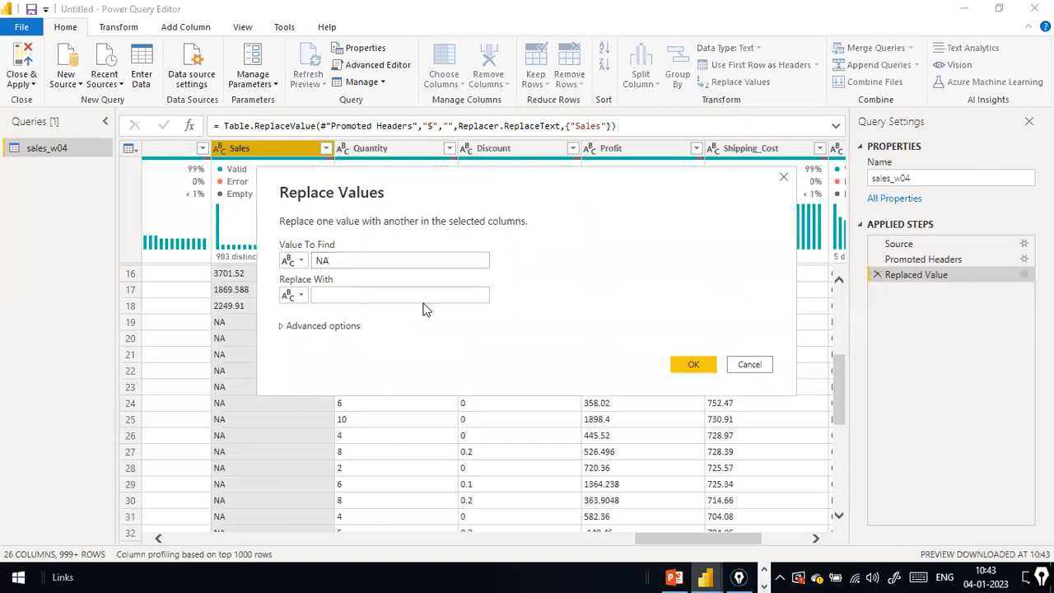
type("0")
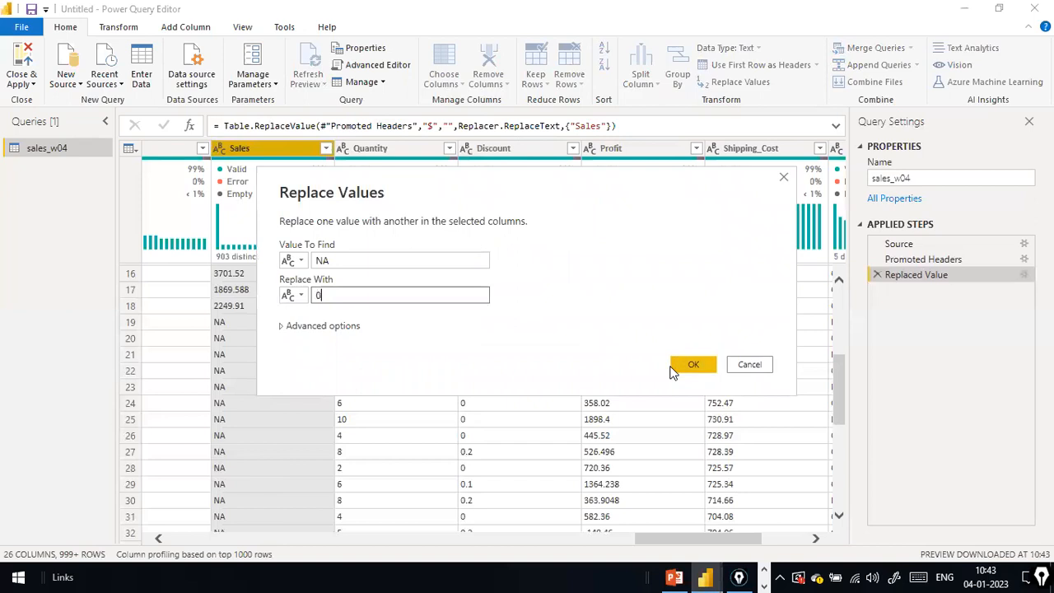
key("BackSpace")
type("0")
left_click(688, 364)
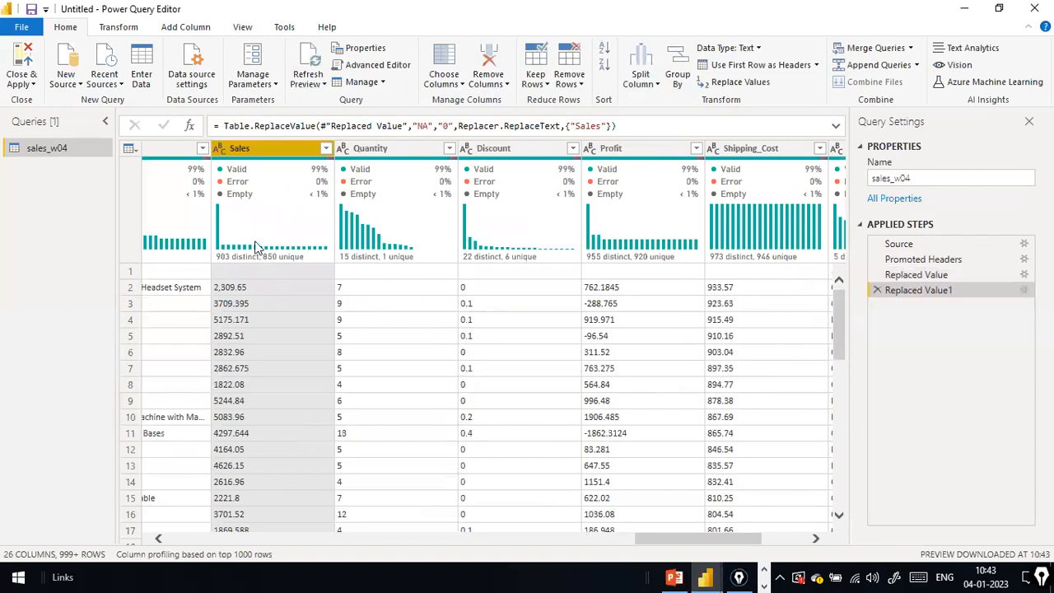
Check the replaced values down the Sales column and draw a red arrow pointing to the Replaced Value1 step
scroll(275, 380, "down", 2)
scroll(273, 380, "down", 2)
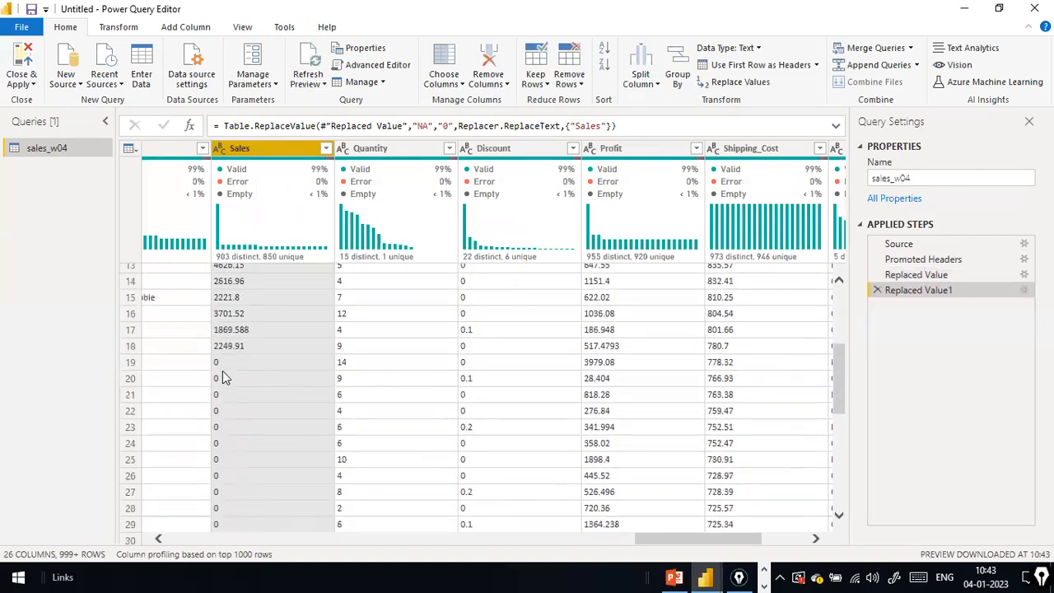
scroll(215, 475, "down", 3)
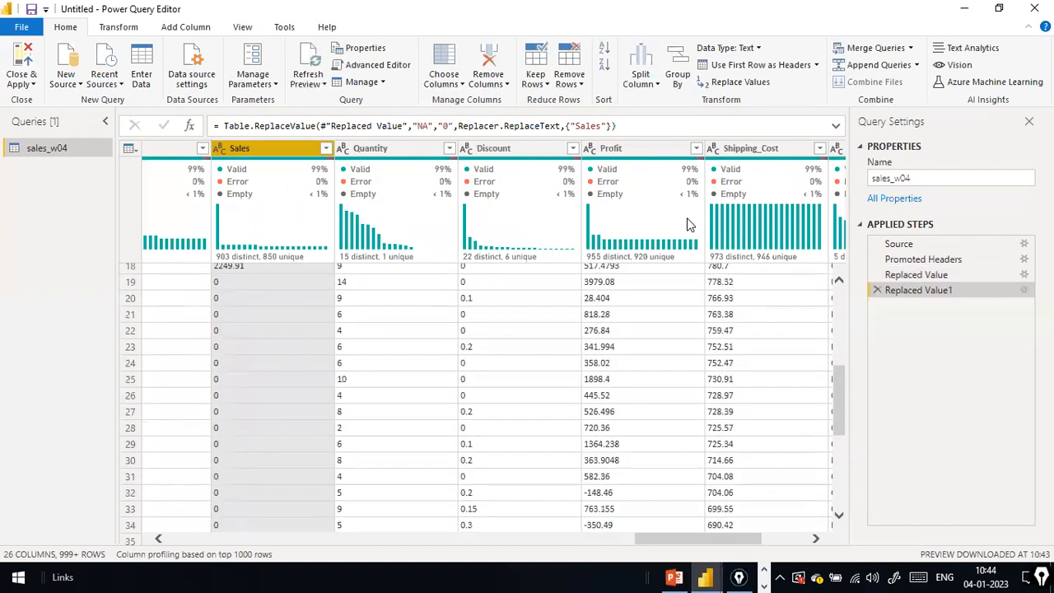
left_click_drag(800, 292, 866, 289)
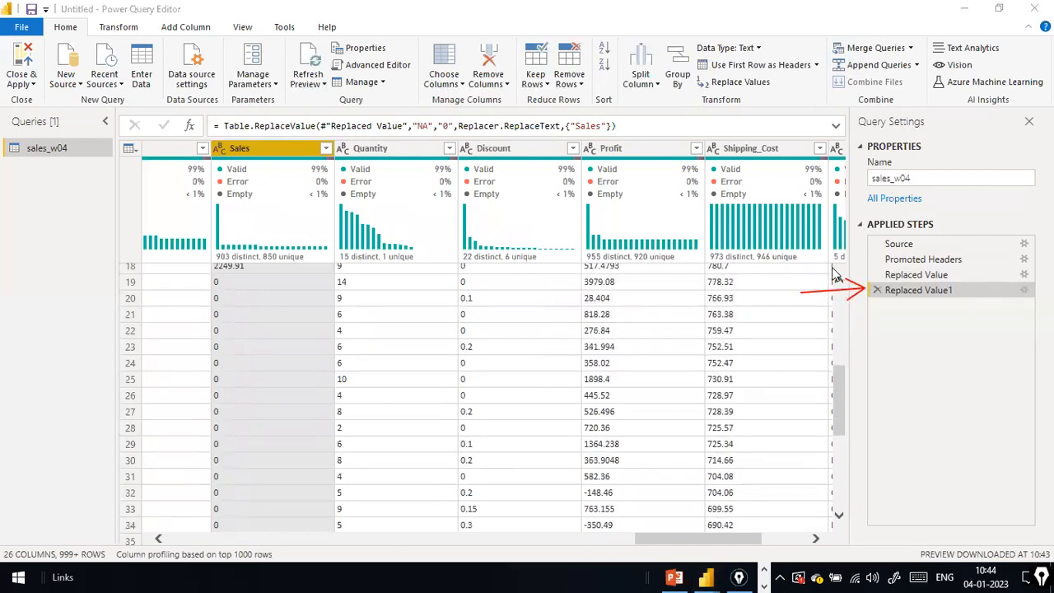
Examine the Replaced Value1 formula, highlighting its "NA" and "0" arguments and the Table.ReplaceValue function
left_click(684, 128)
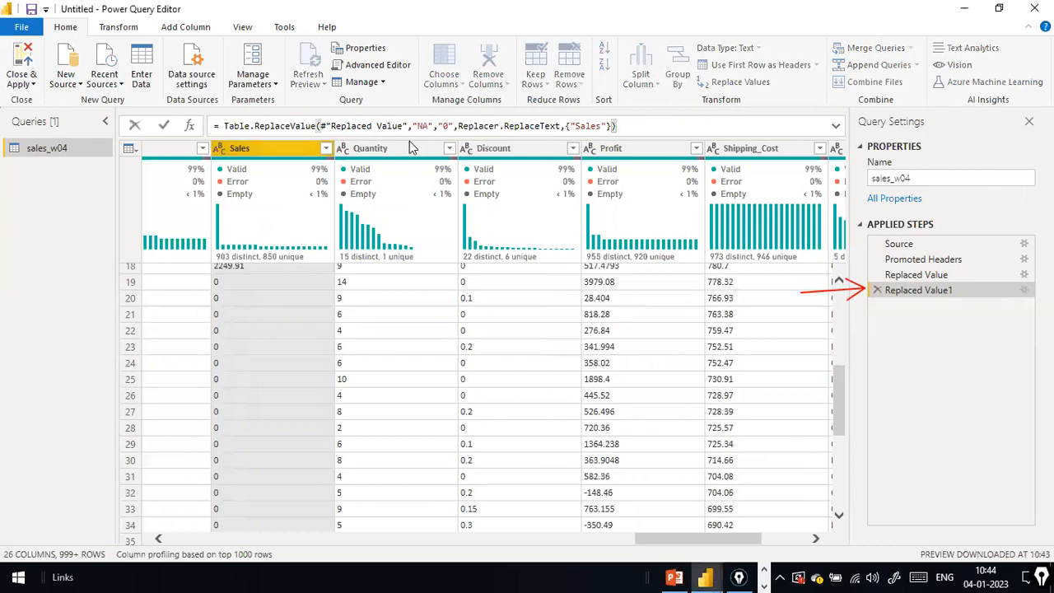
left_click_drag(414, 125, 430, 127)
left_click(443, 126)
left_click_drag(406, 126, 219, 132)
left_click(264, 126)
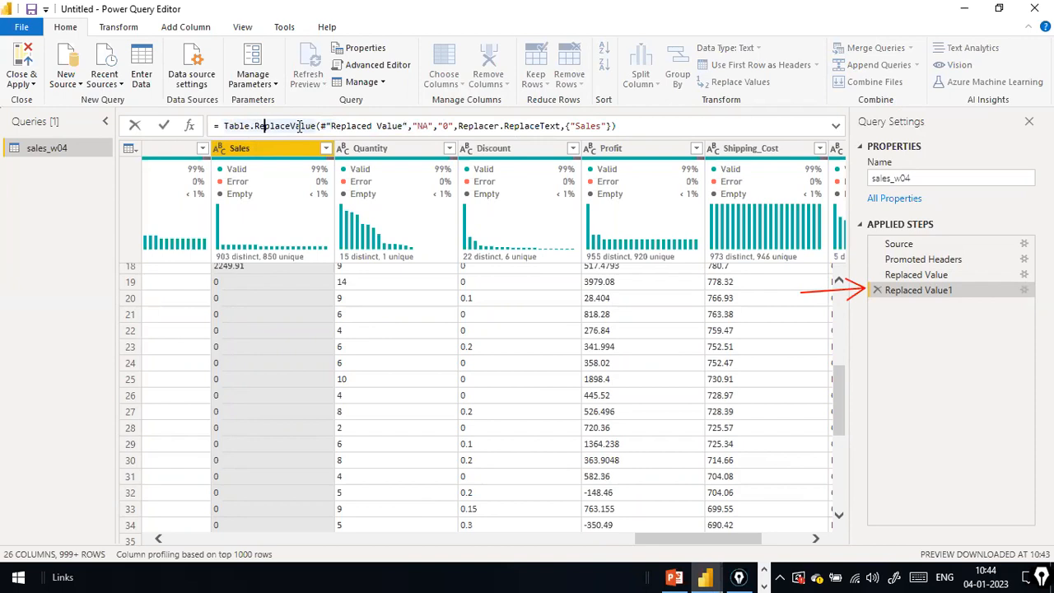
Append the note "- m language" to the end of the Replaced Value1 formula
left_click(695, 129)
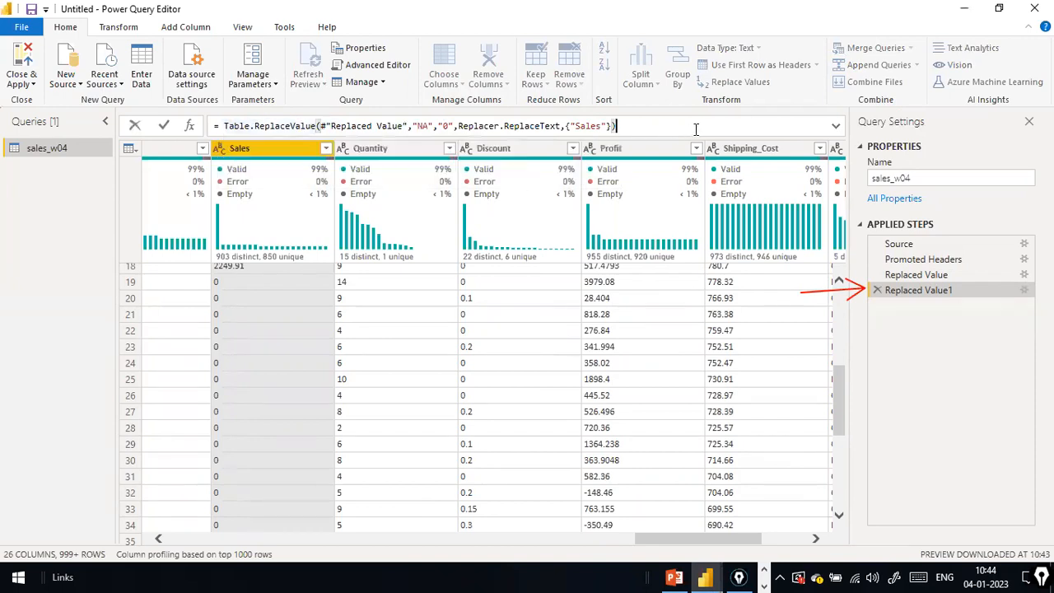
type("- m l")
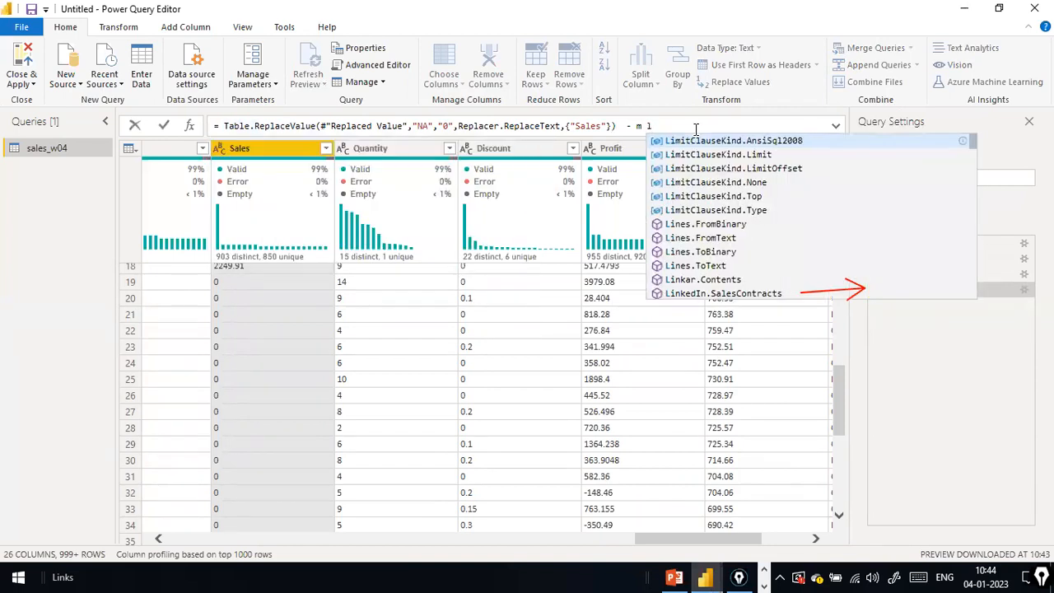
type("a")
type("n")
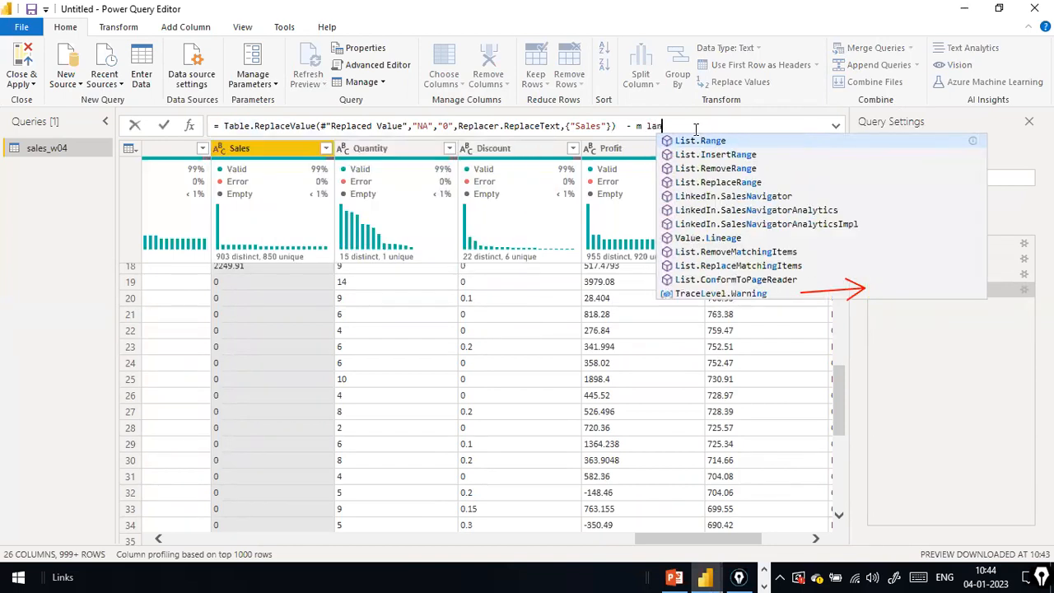
type("guage")
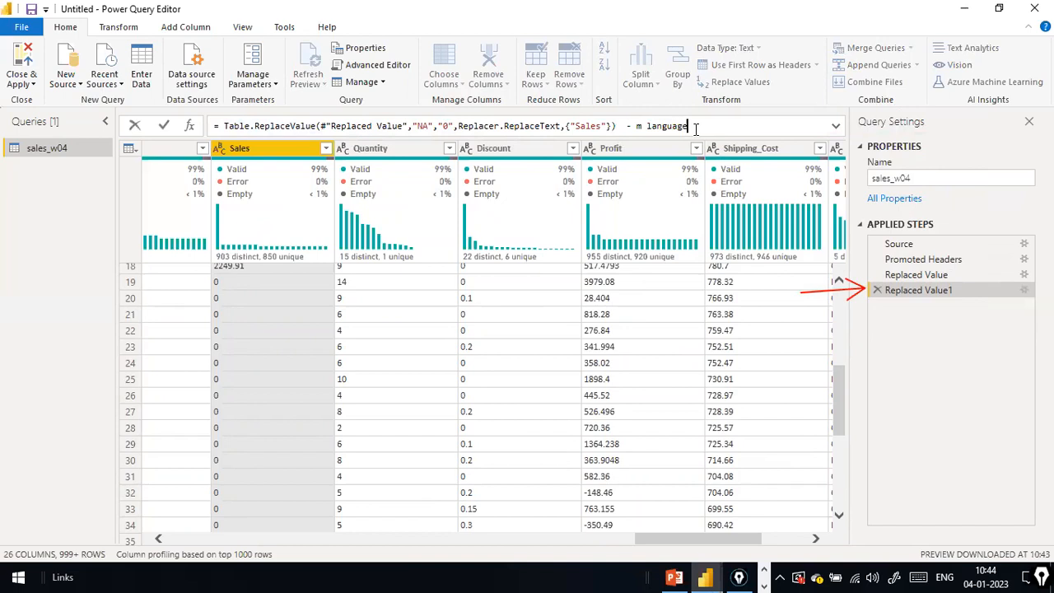
Remove the "- m language" note from the Replaced Value1 formula and commit the original expression
key("BackSpace")
key("BackSpace")
key("BackSpace")
key("BackSpace")
key("BackSpace")
key("BackSpace")
key("BackSpace")
key("BackSpace")
key("BackSpace")
key("BackSpace")
key("BackSpace")
key("BackSpace")
key("Return")
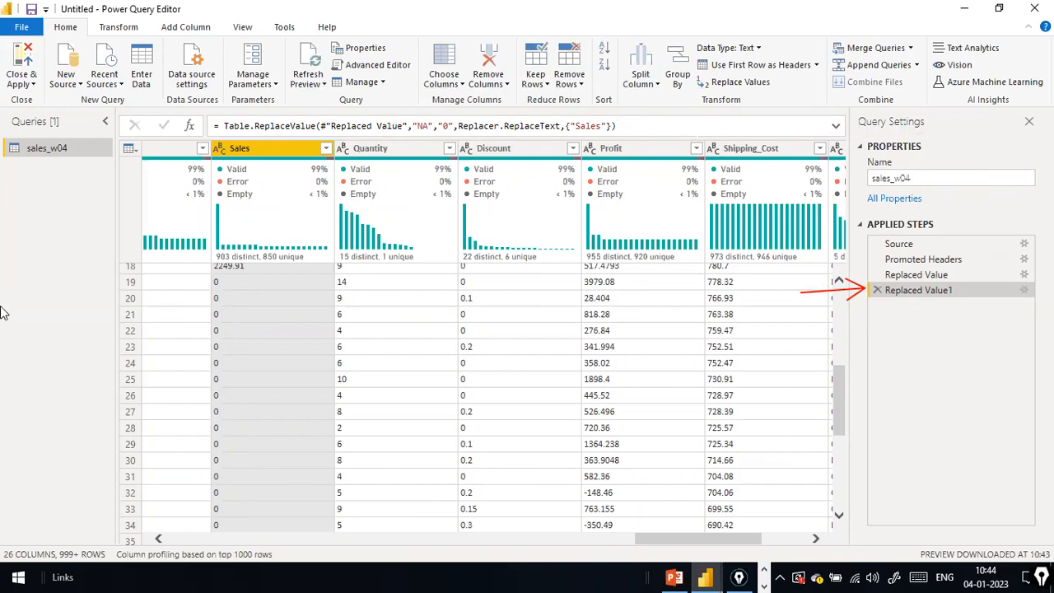
Review the commands available for the Sales column without applying any of them
right_click(284, 149)
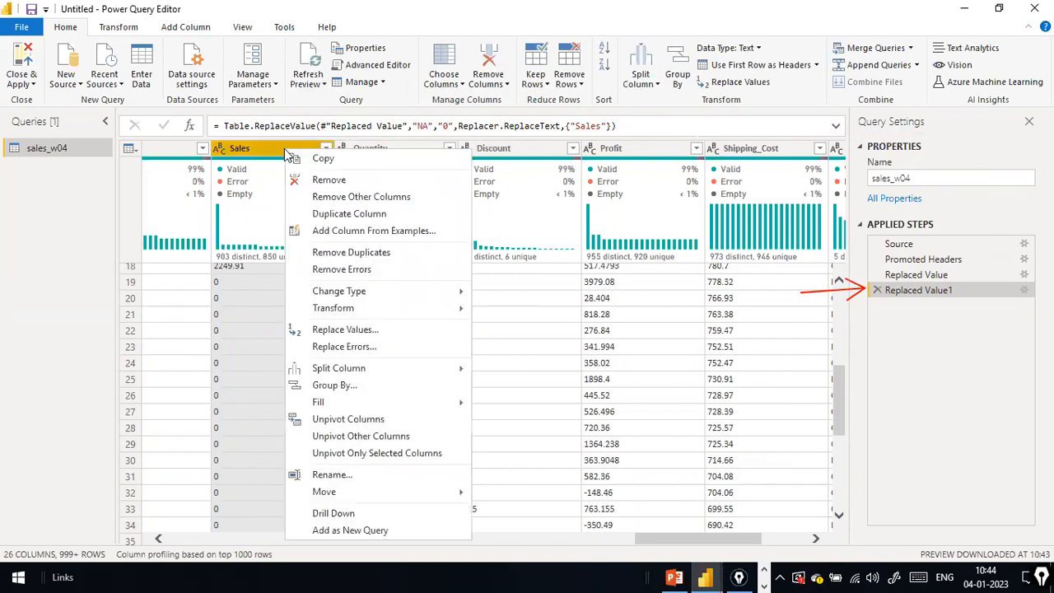
key("Escape")
right_click(284, 280)
key("Escape")
right_click(298, 144)
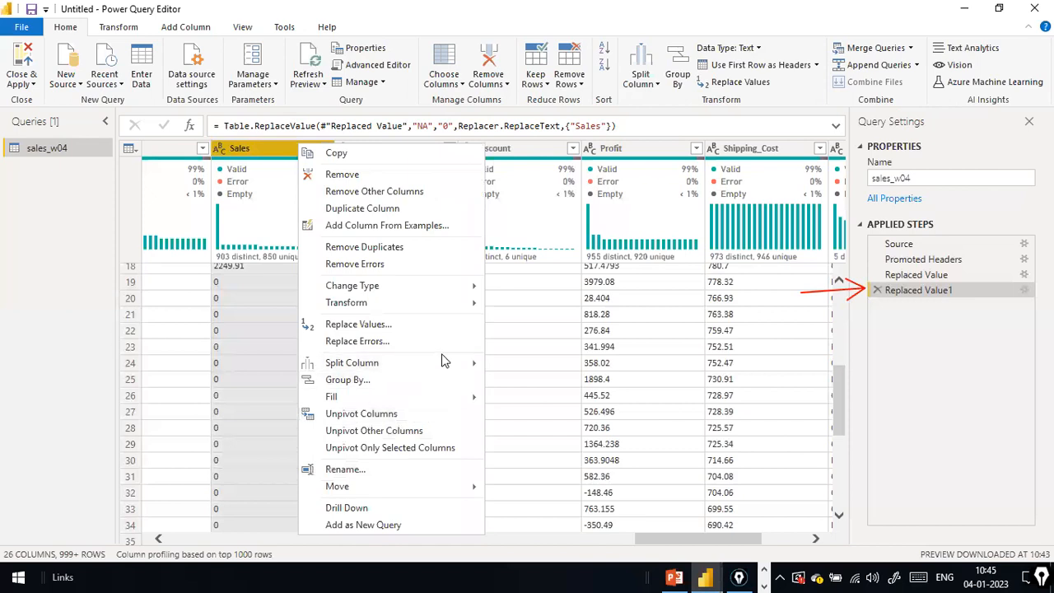
key("Escape")
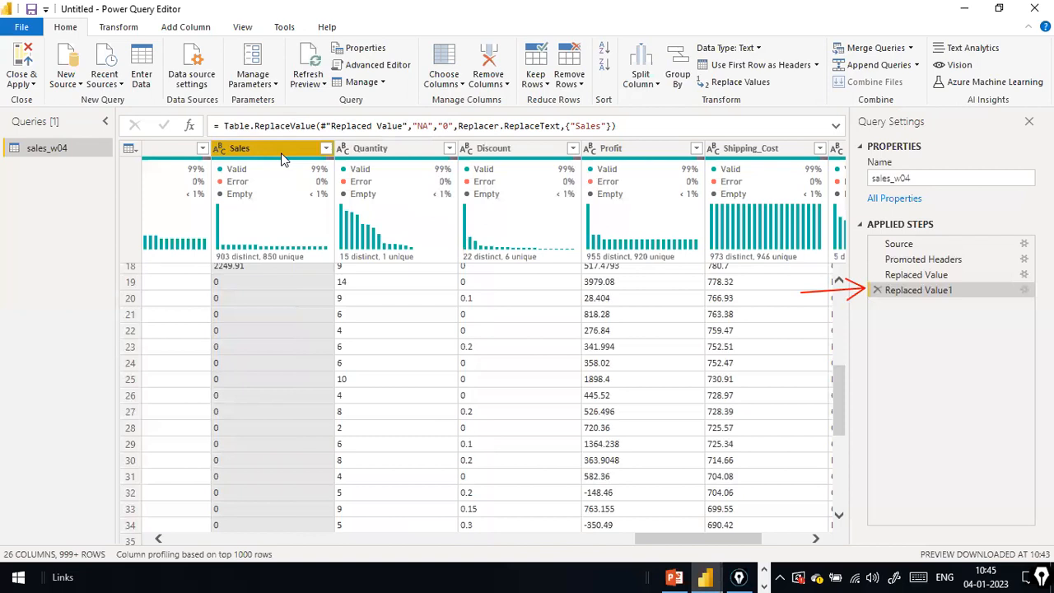
Highlight the whole Table.ReplaceValue formula of the Replaced Value1 step, then return to the Sales column
left_click_drag(266, 125, 625, 125)
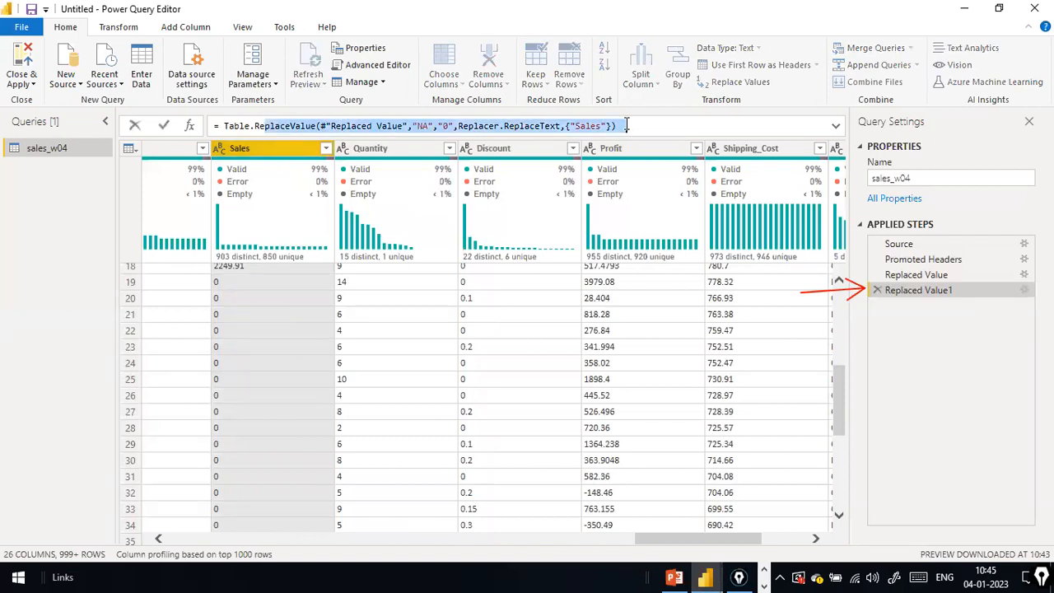
left_click_drag(627, 125, 207, 127)
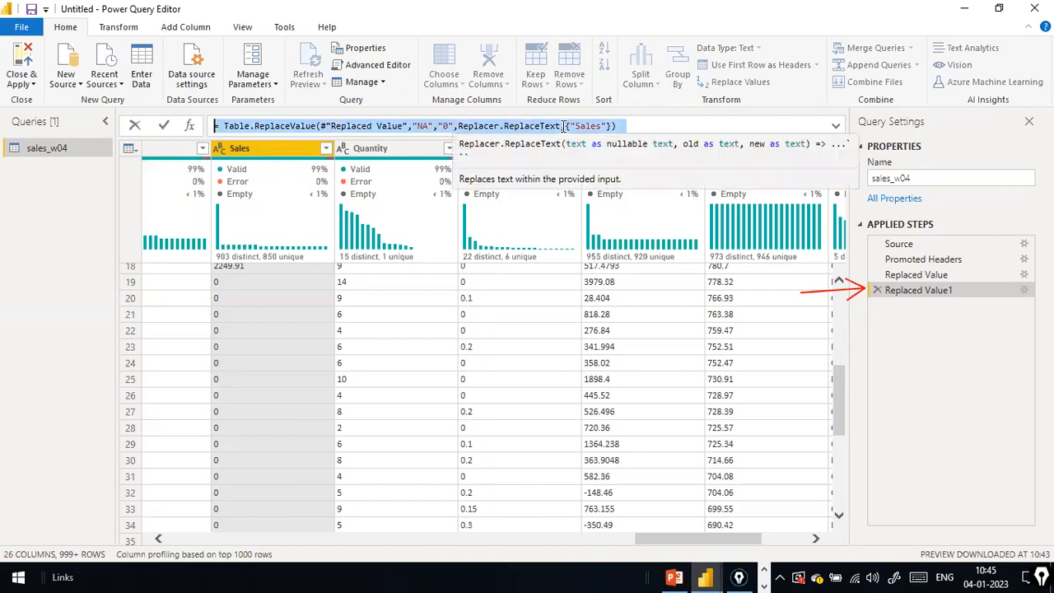
left_click(635, 125)
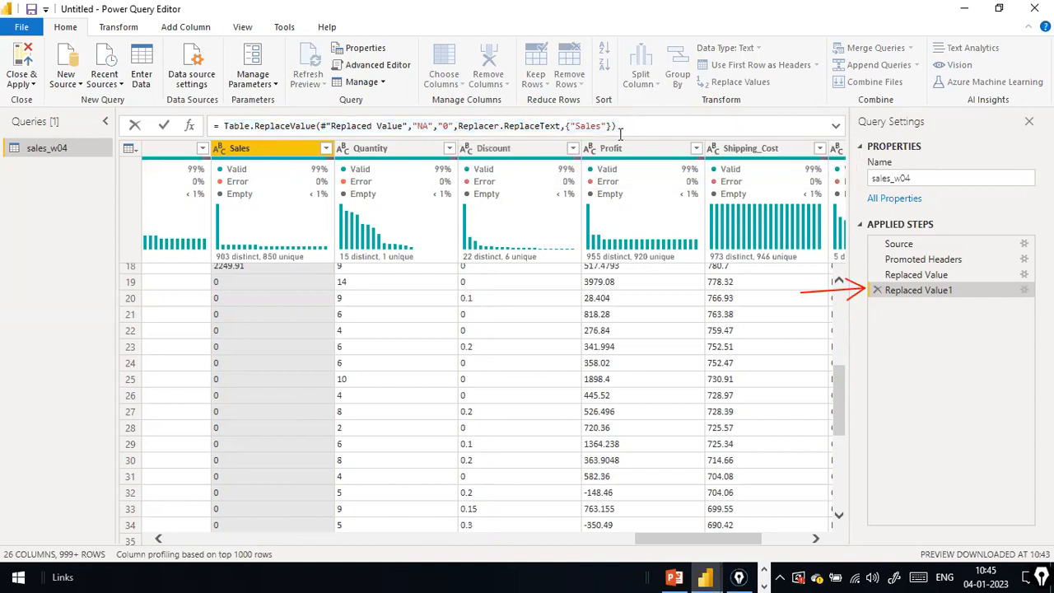
left_click(222, 149)
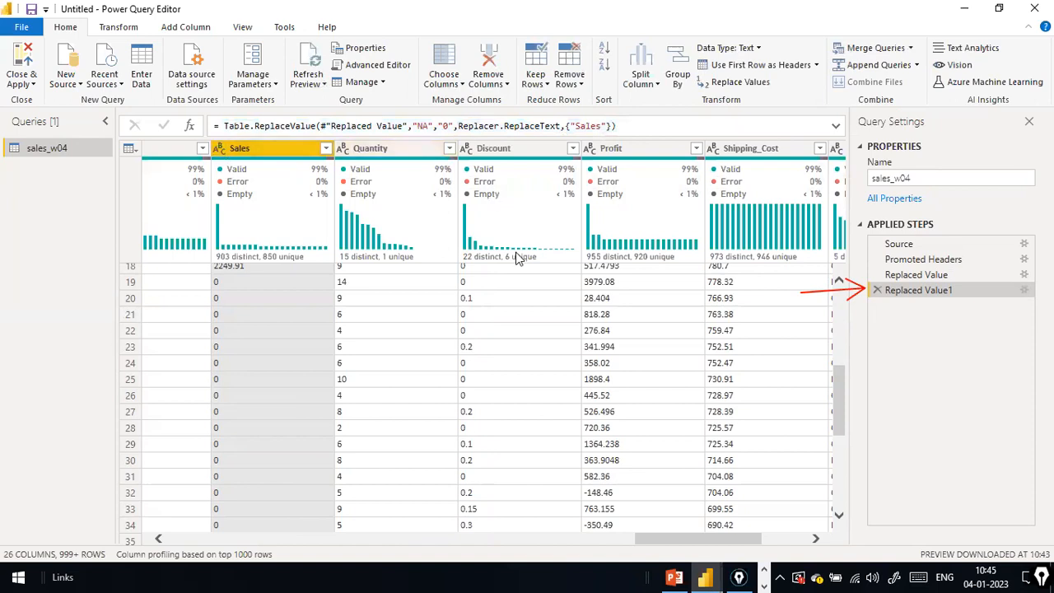
Compare the formulas of the Replaced Value and Replaced Value1 steps, checking the find and replace arguments in each
left_click(914, 277)
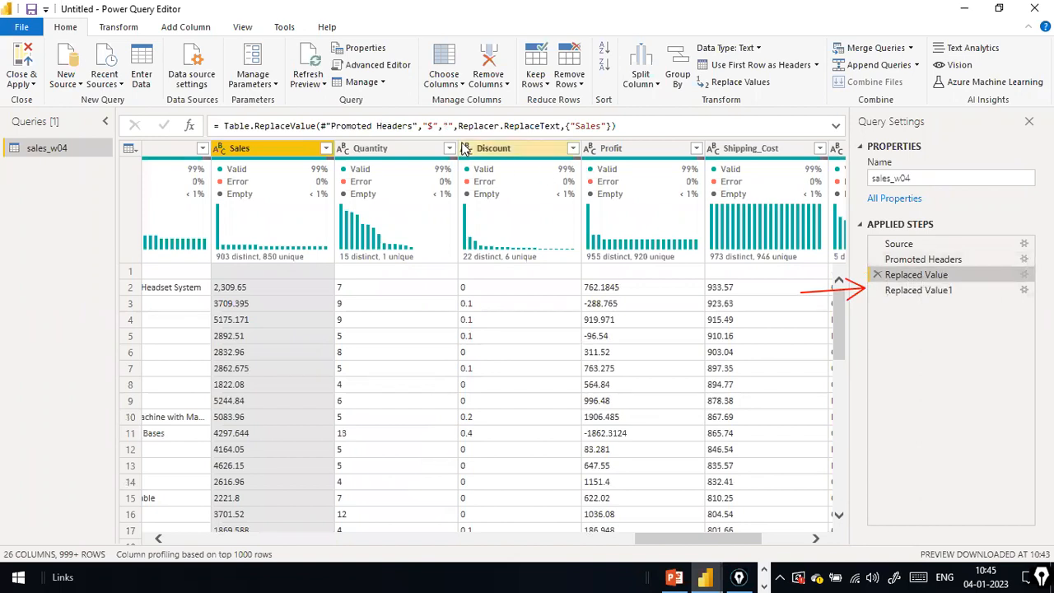
double_click(429, 126)
left_click(451, 126)
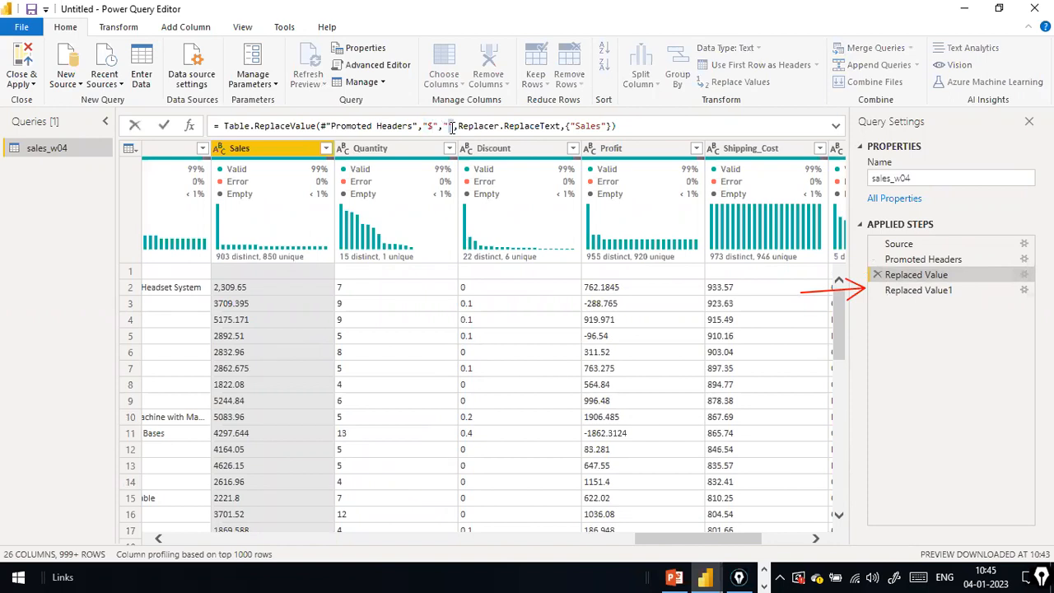
left_click(903, 294)
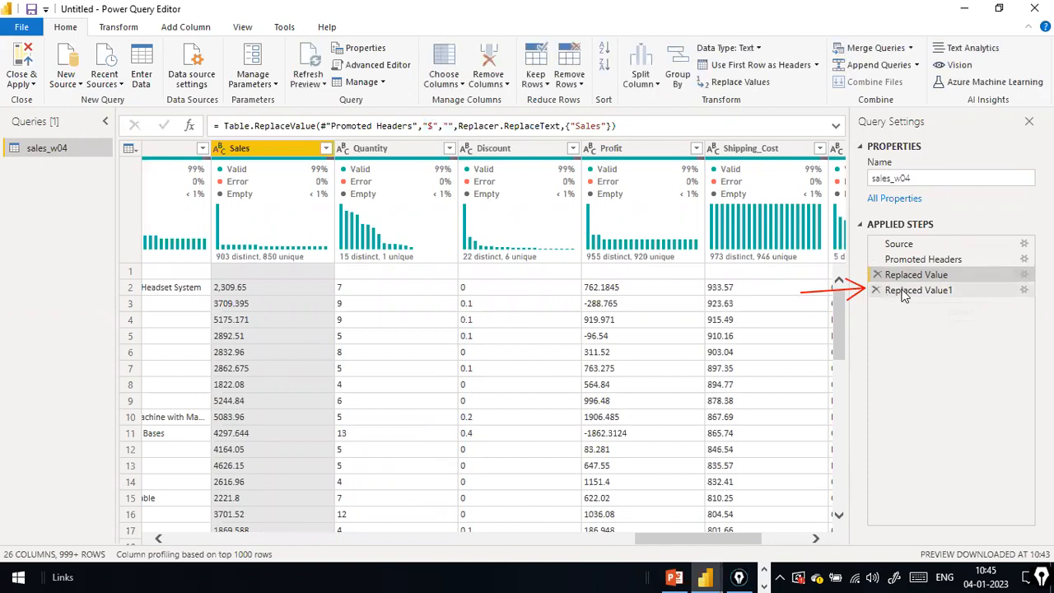
left_click(910, 290)
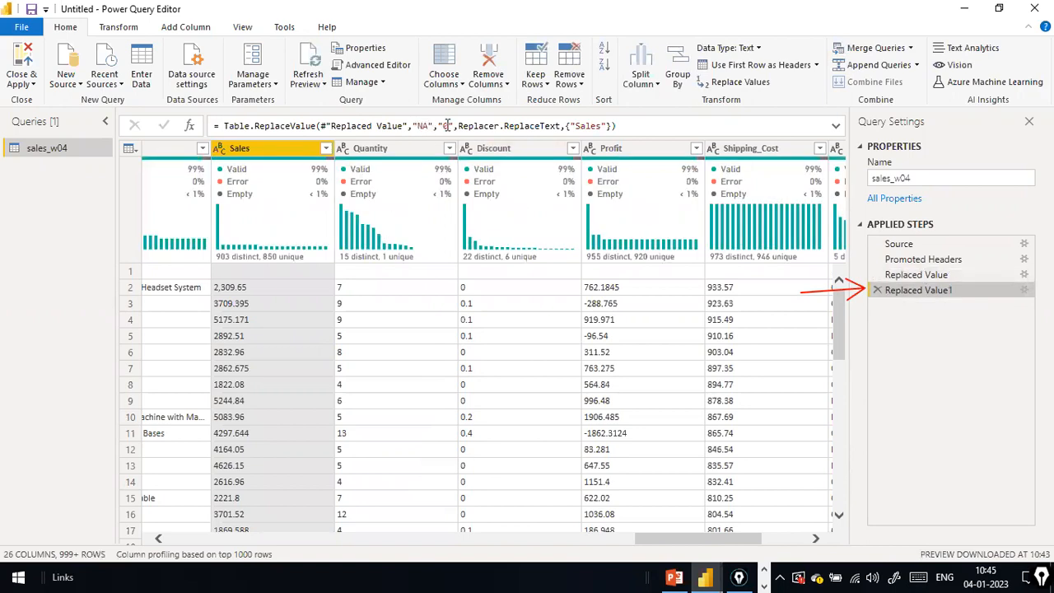
left_click(446, 125)
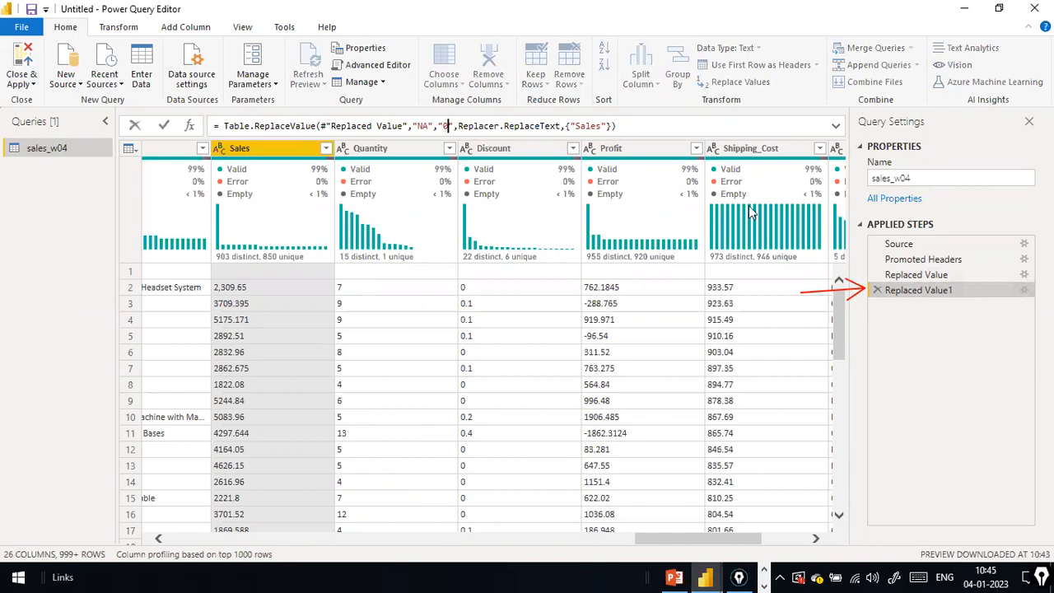
left_click(252, 356)
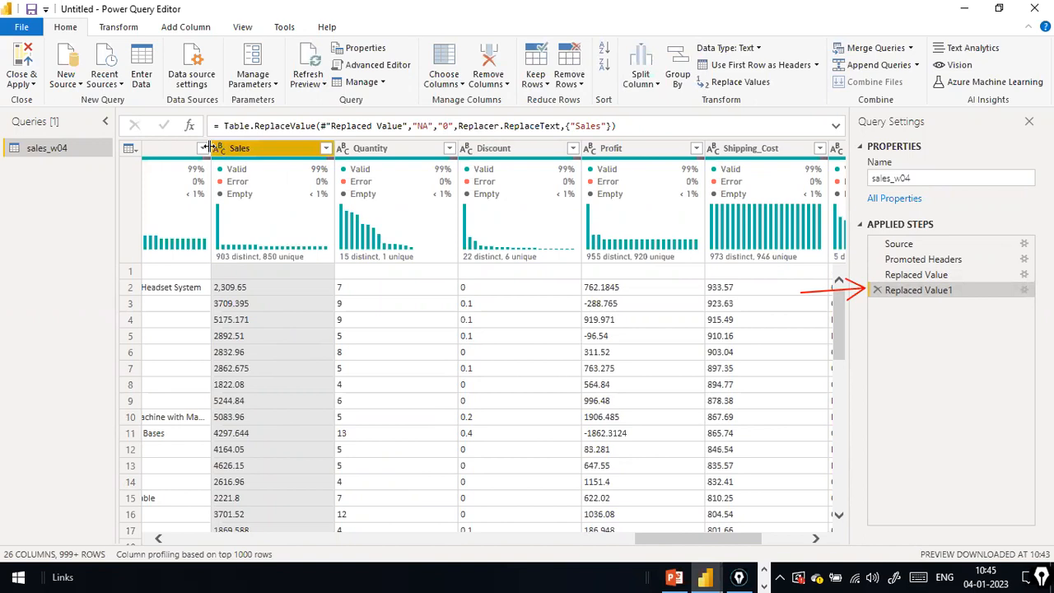
left_click(440, 323)
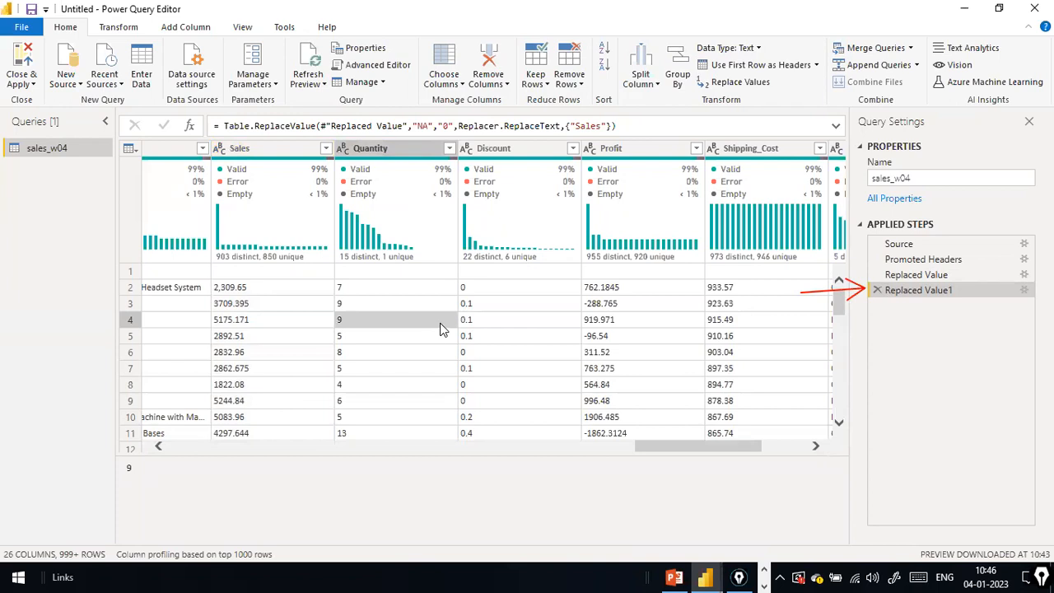
Convert the Sales column from text to the Decimal Number data type
left_click(220, 149)
left_click(262, 166)
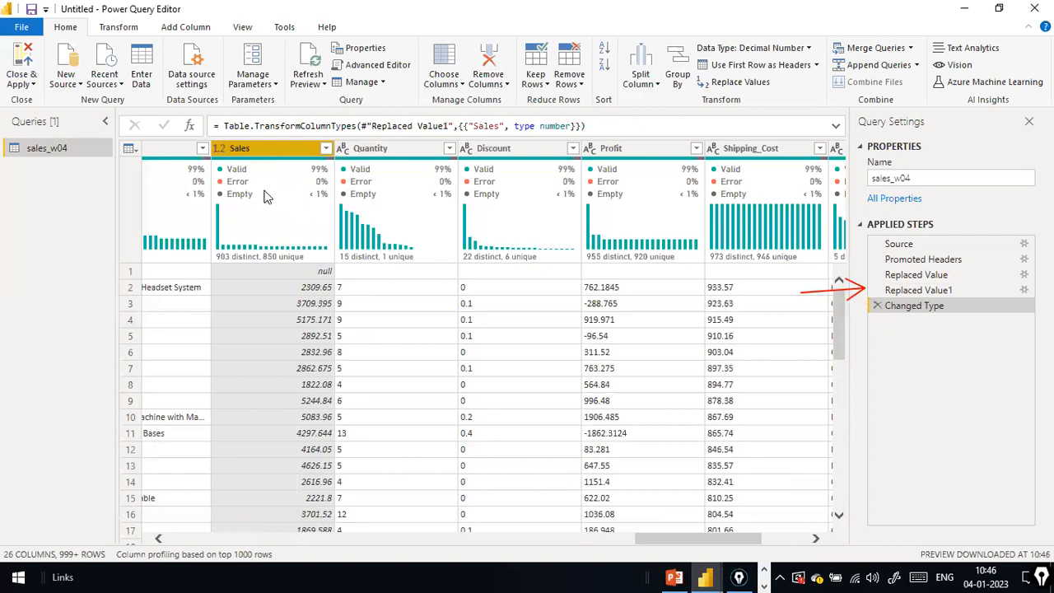
mouse_move(322, 192)
Remove the top 1 row from the sales_w04 table to get rid of the blank first record
left_click_drag(658, 539, 247, 507)
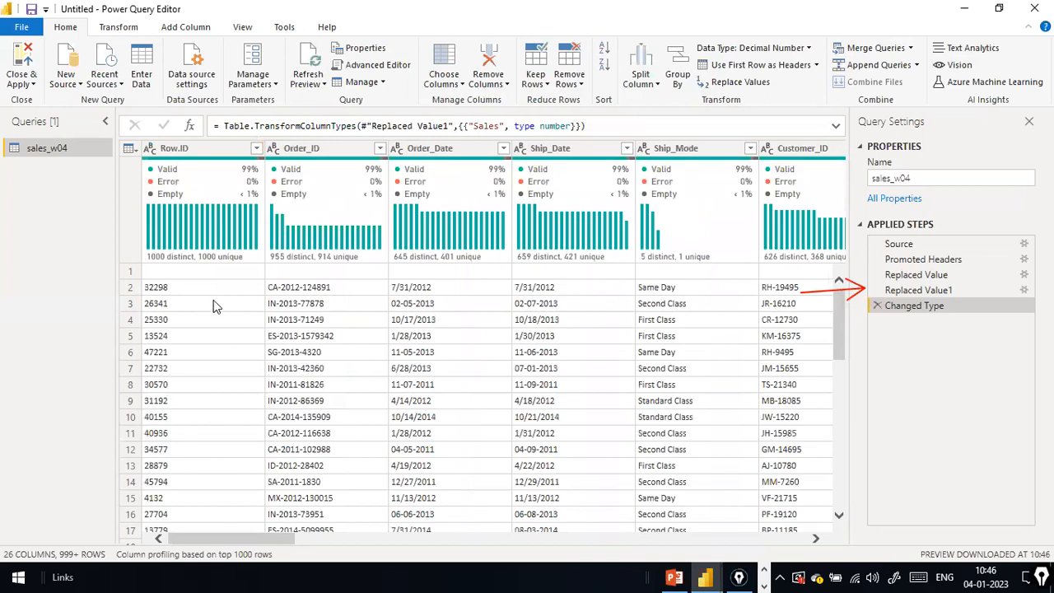
left_click_drag(249, 540, 29, 534)
left_click(119, 30)
left_click(72, 30)
left_click(581, 86)
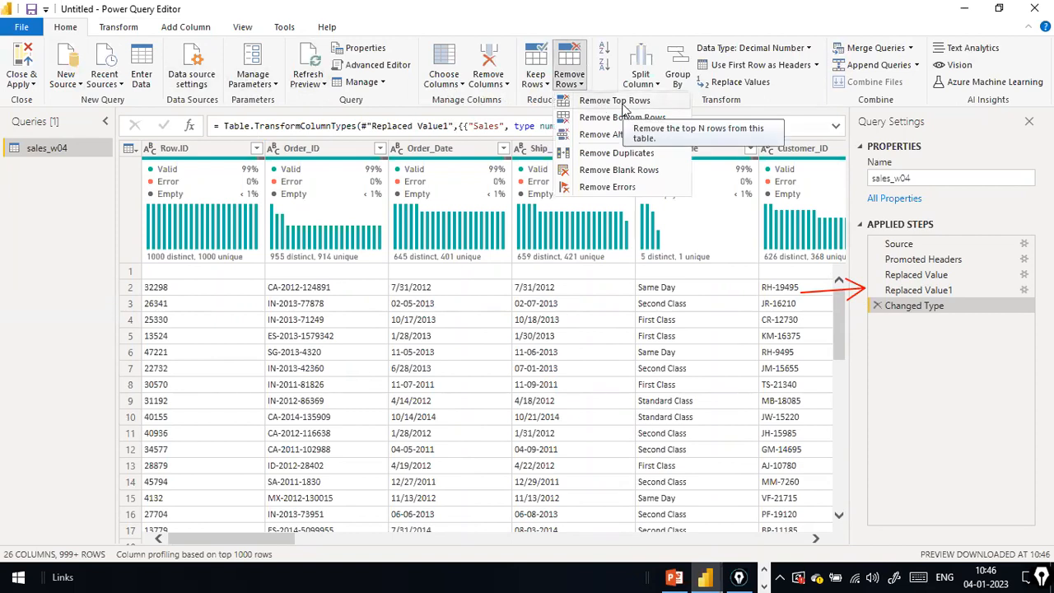
left_click(111, 284)
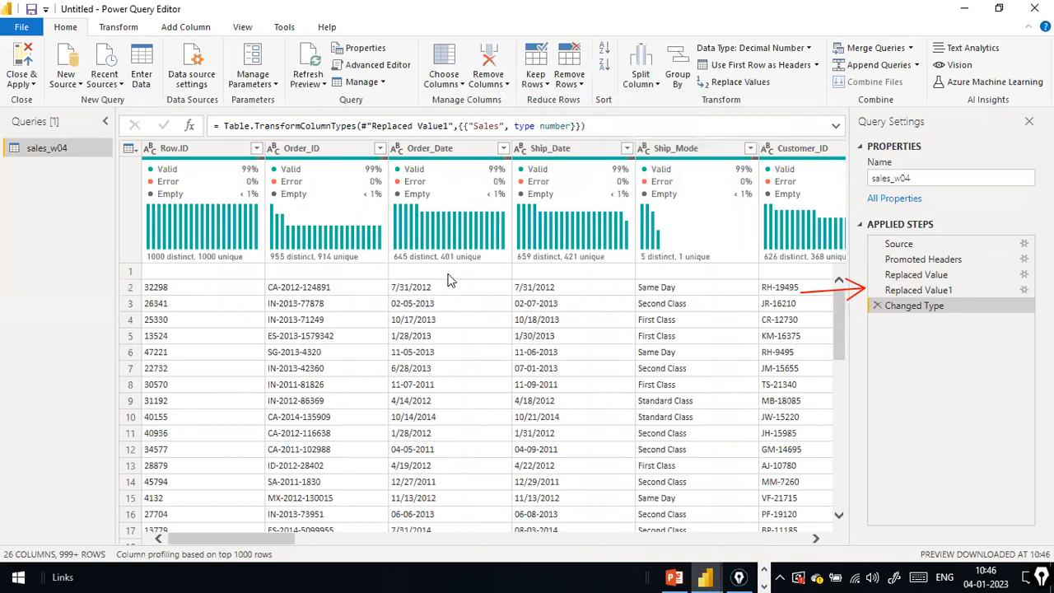
left_click(575, 85)
left_click(613, 99)
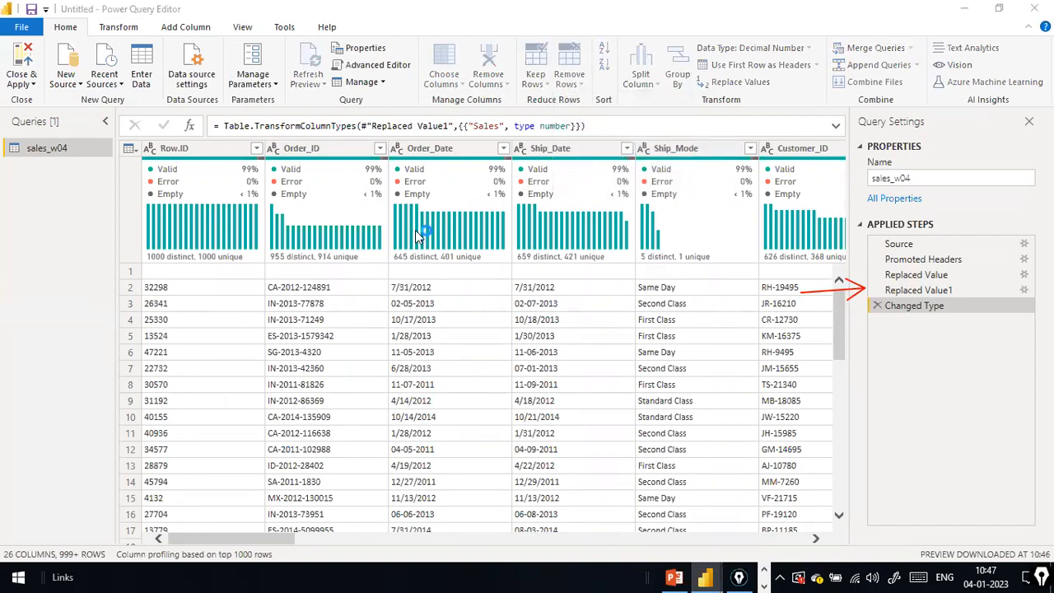
type("1")
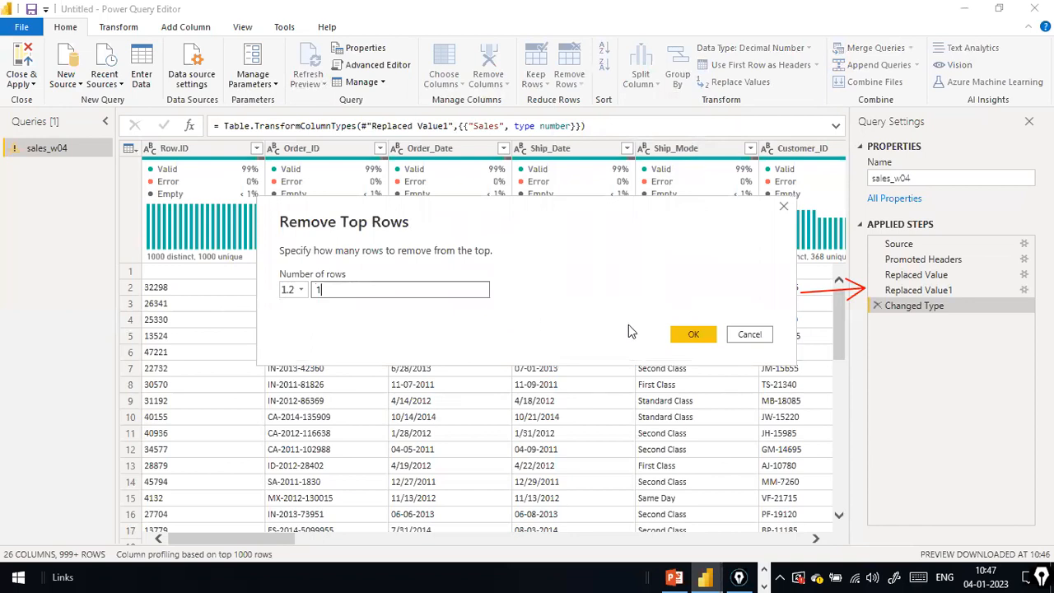
left_click_drag(319, 289, 271, 288)
type("5")
key("BackSpace")
type("1")
left_click(693, 337)
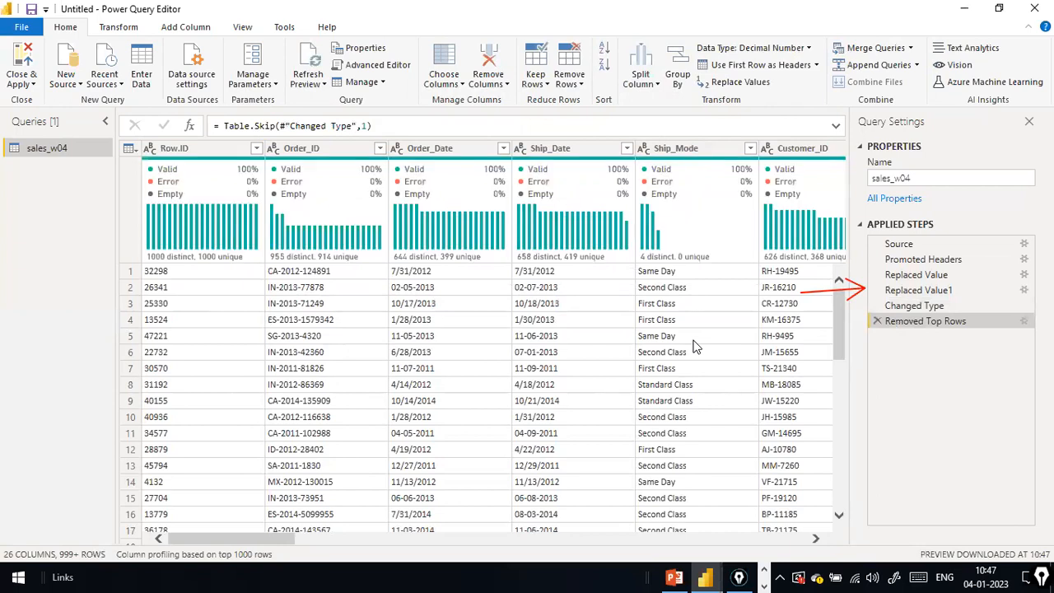
Look through the remaining sales_w04 rows for blank records and review the available row-removal commands
scroll(459, 458, "down", 7)
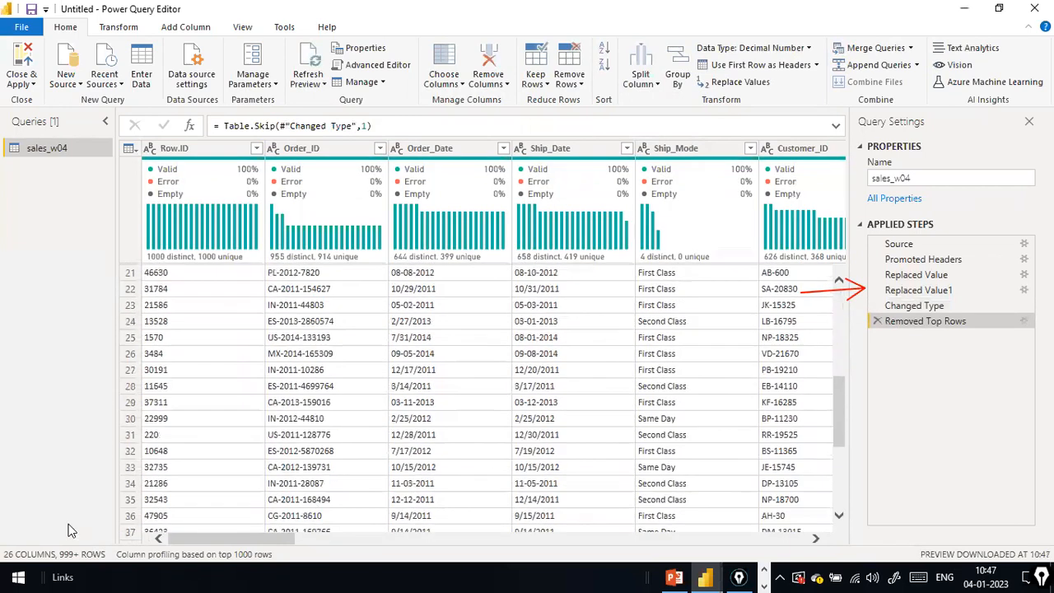
scroll(437, 444, "up", 1)
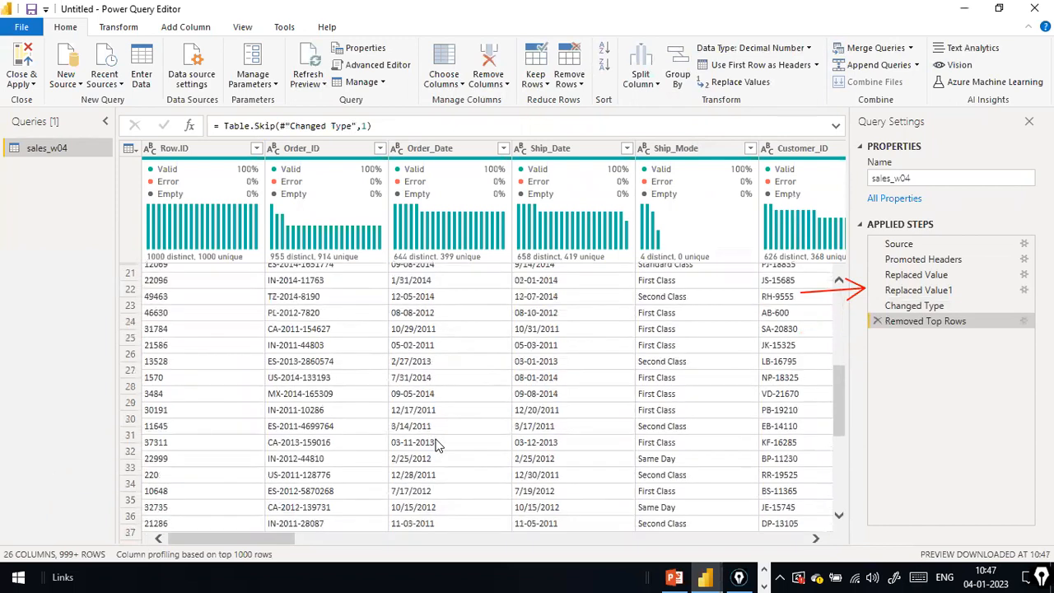
scroll(436, 444, "up", 7)
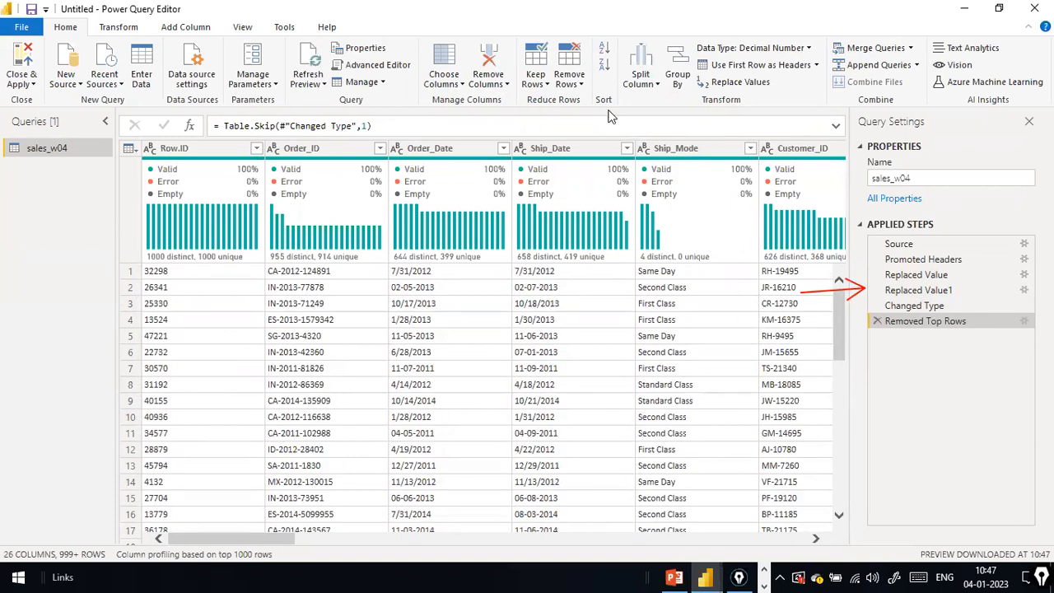
left_click(569, 79)
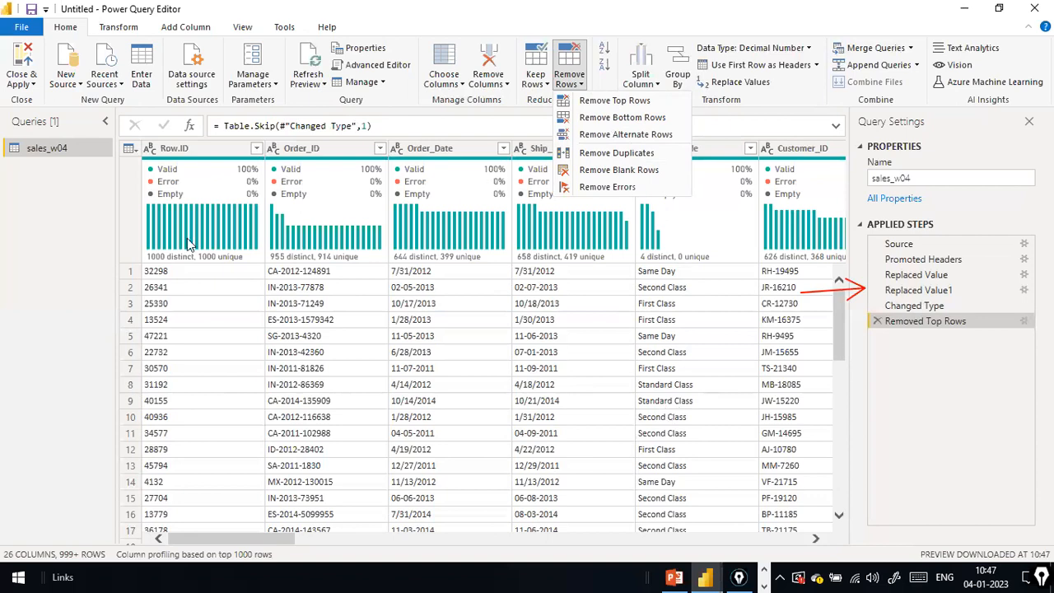
left_click(41, 213)
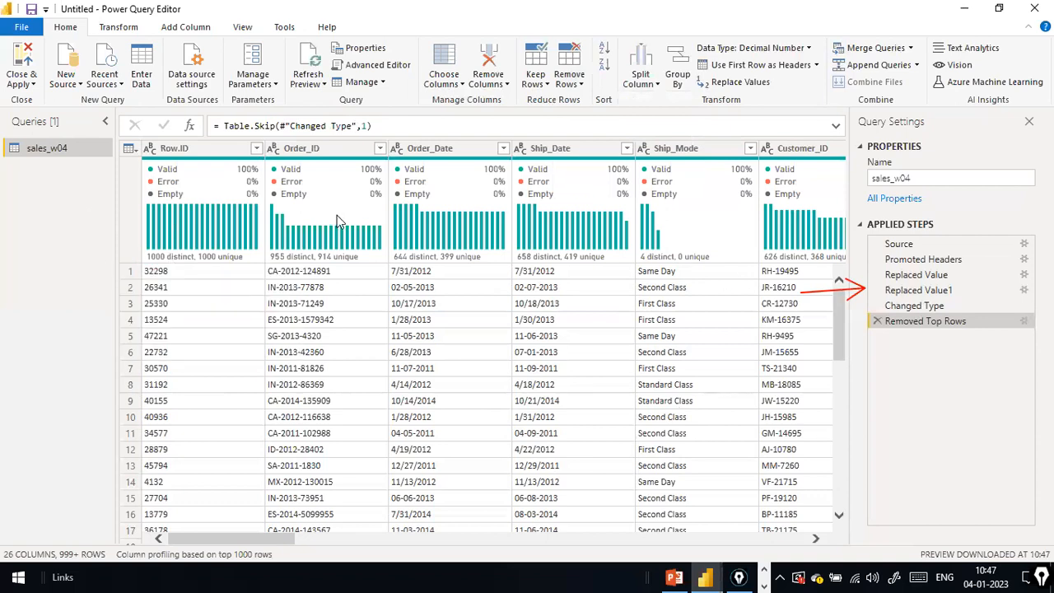
Choose Decimal Number for the Sales column again and inspect its valid, error and empty statistics
left_click_drag(236, 534, 715, 519)
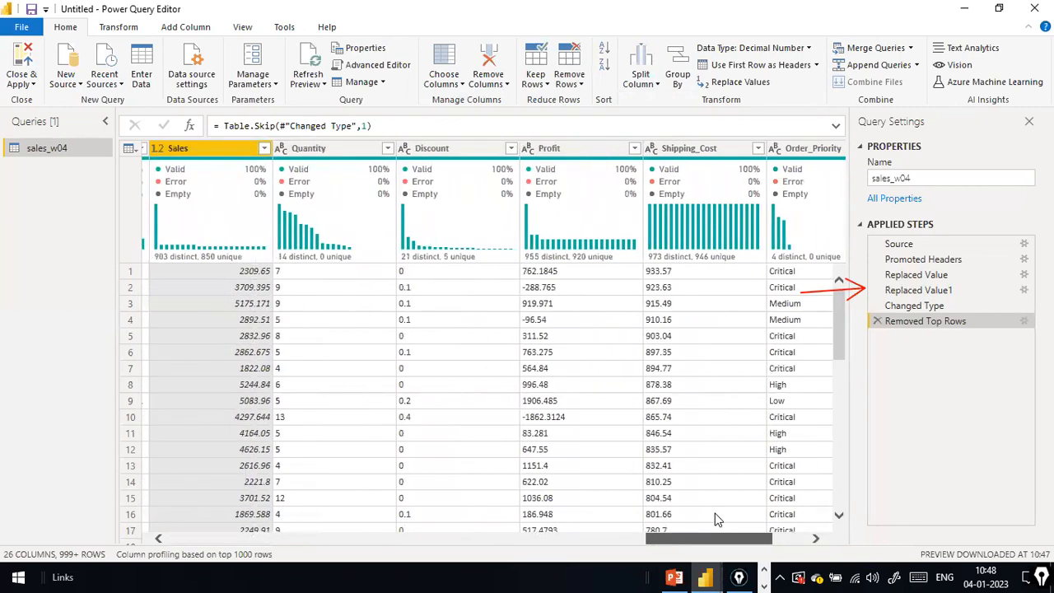
left_click(157, 149)
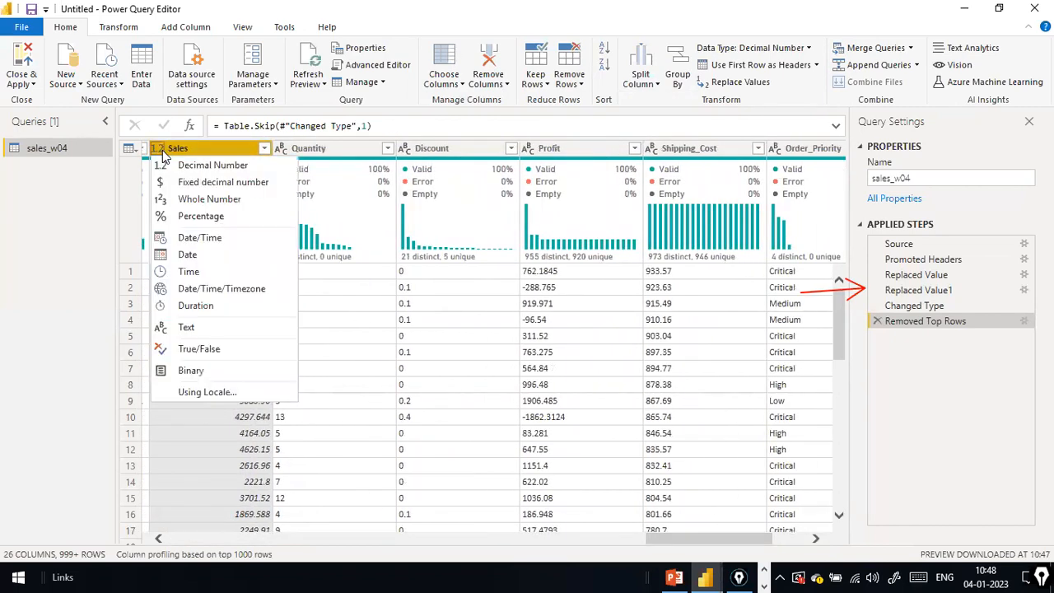
left_click(212, 166)
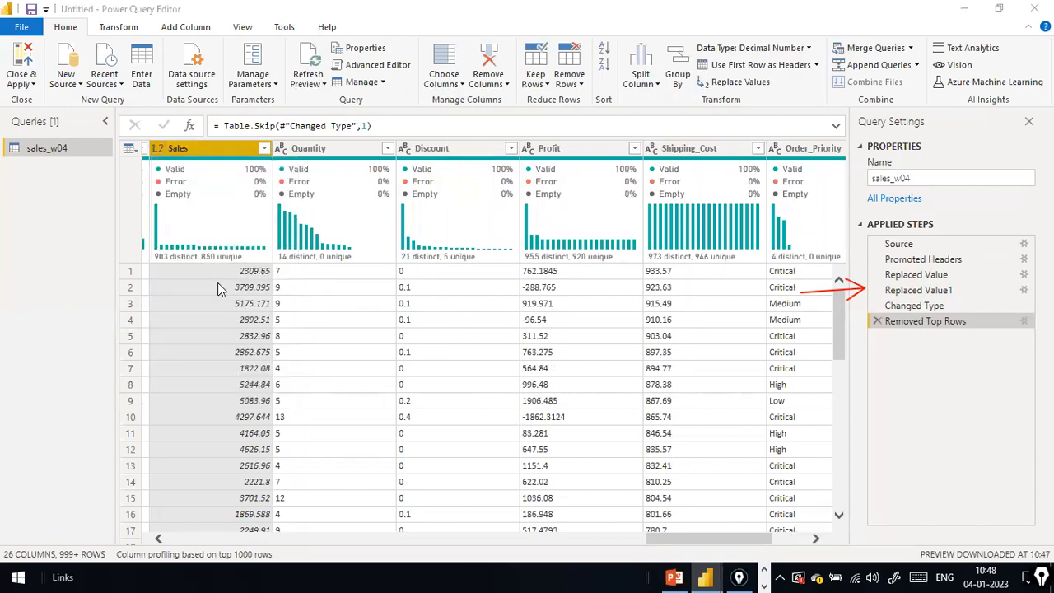
scroll(219, 298, "down", 2)
scroll(219, 301, "up", 2)
mouse_move(231, 172)
mouse_move(534, 228)
mouse_move(198, 171)
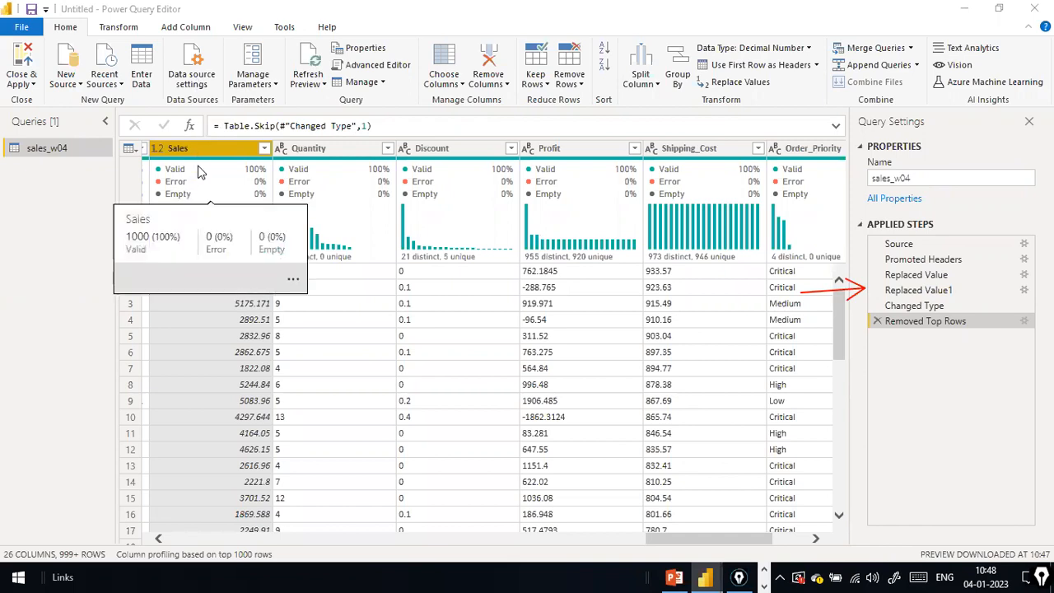
Review the options for closing and applying queries, and check the Power BI Desktop window for pending changes before returning to the Power Query Editor
left_click(22, 29)
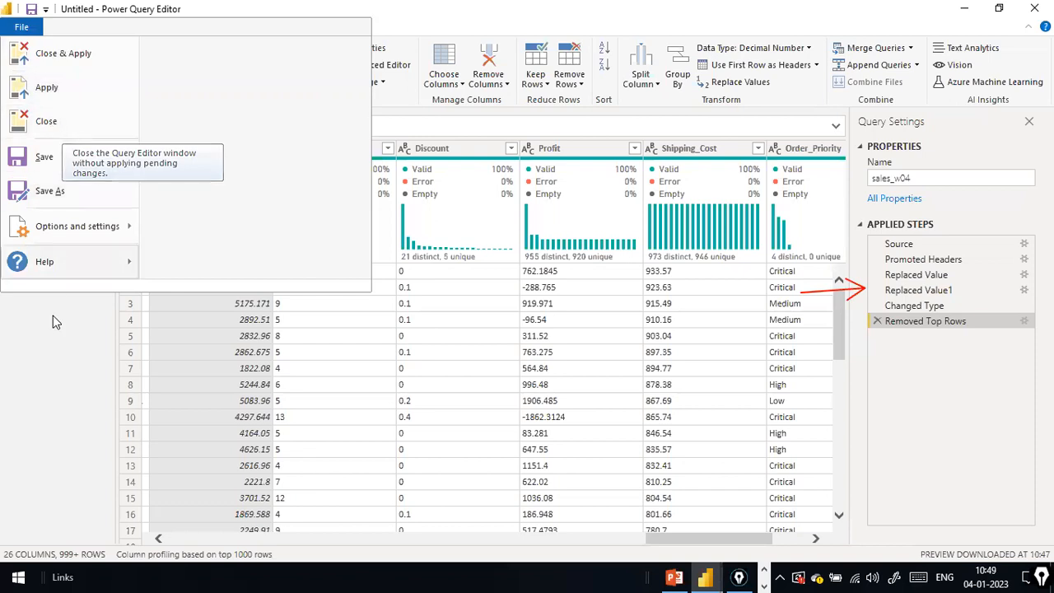
key("Escape")
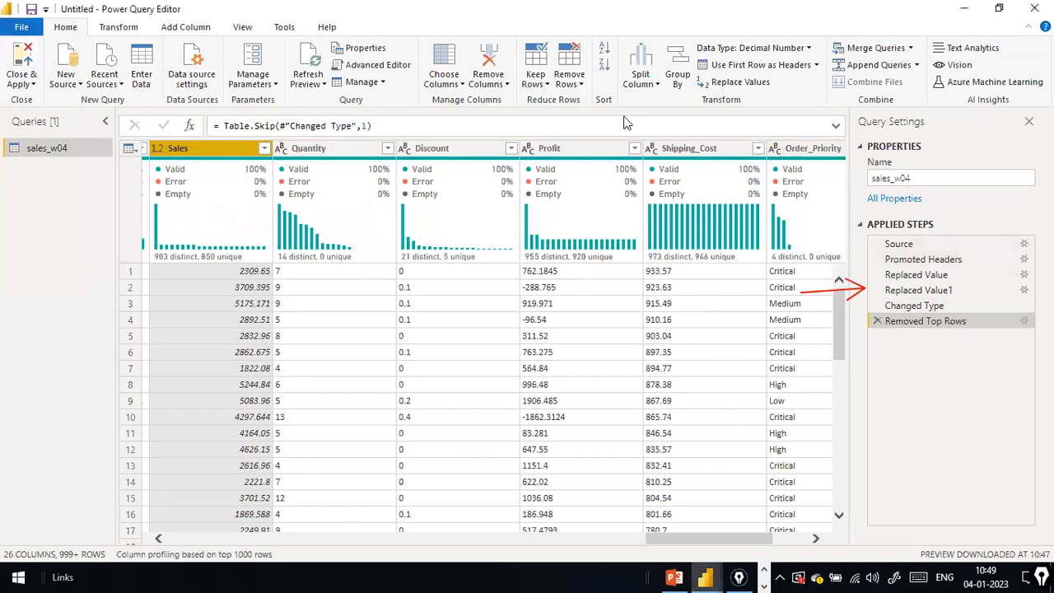
mouse_move(298, 194)
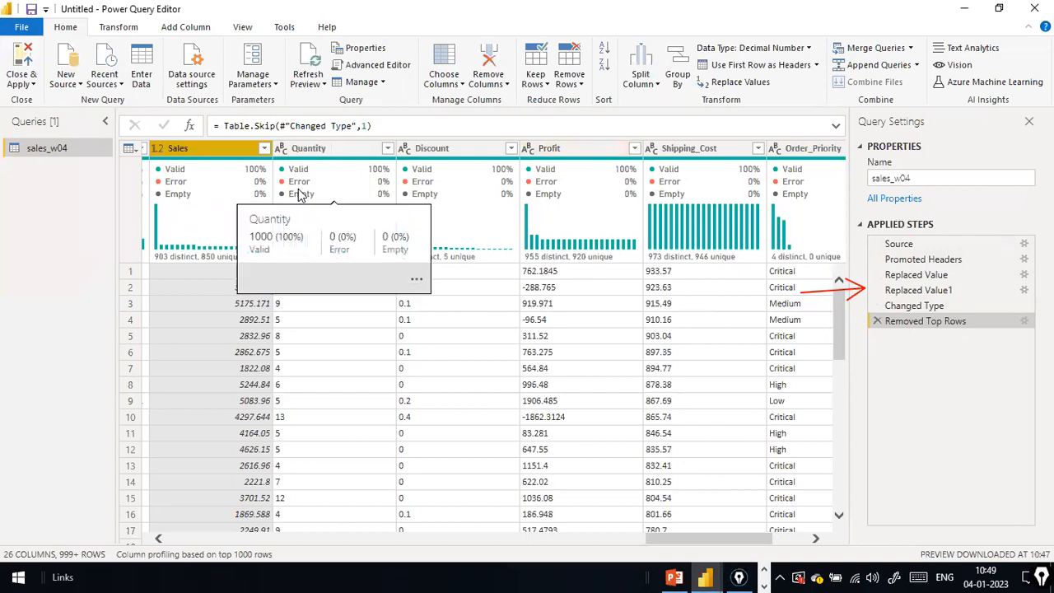
key("alt+Tab")
key("alt+Tab")
key("alt+Tab")
key("alt+Tab")
key("alt+Tab")
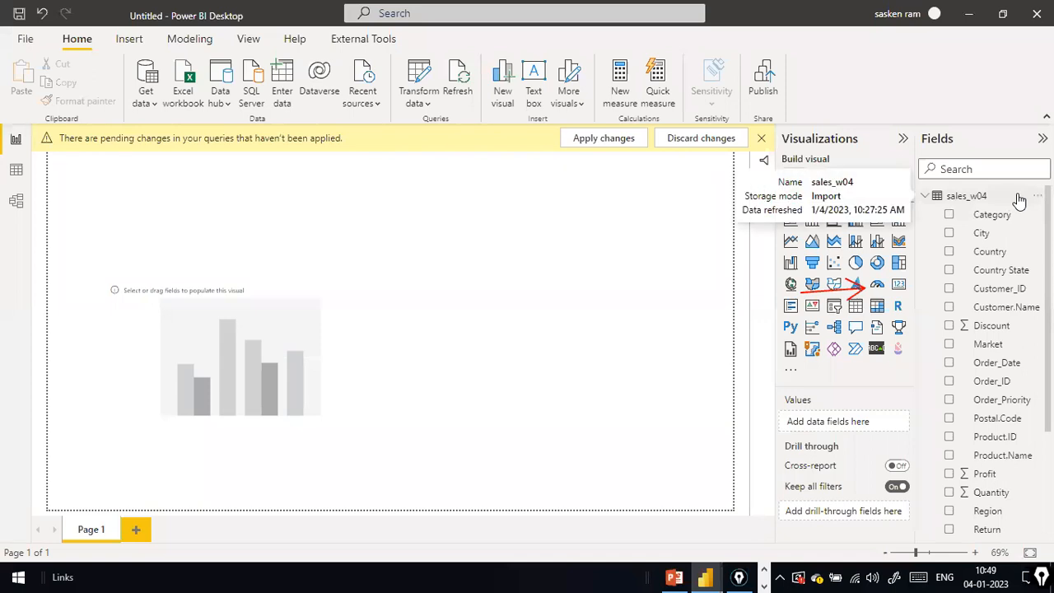
key("alt+Tab")
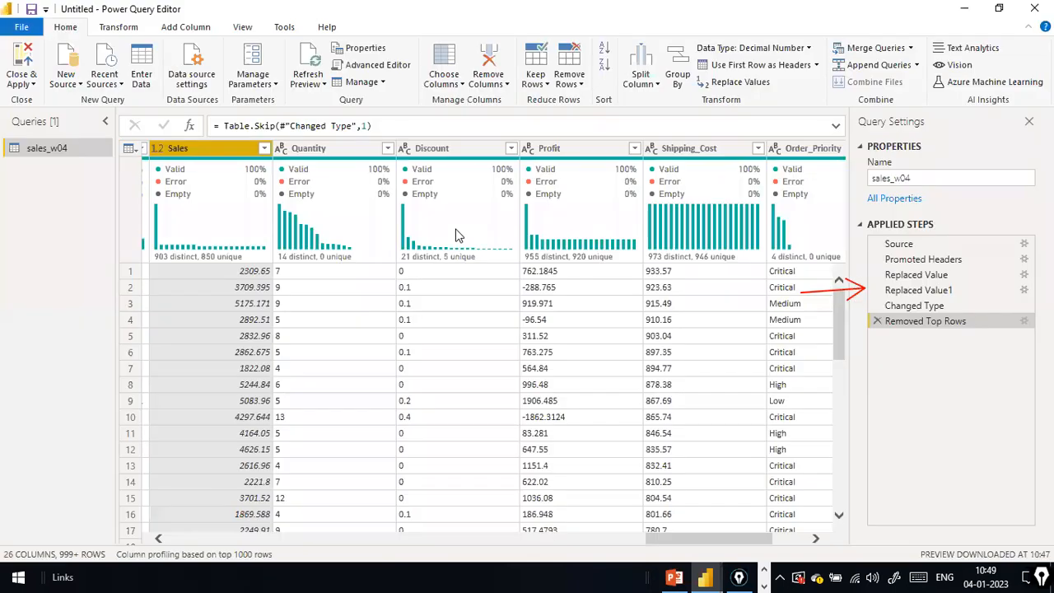
Close the Power Query Editor and apply the pending query changes to the sales_w04 data model
left_click(22, 27)
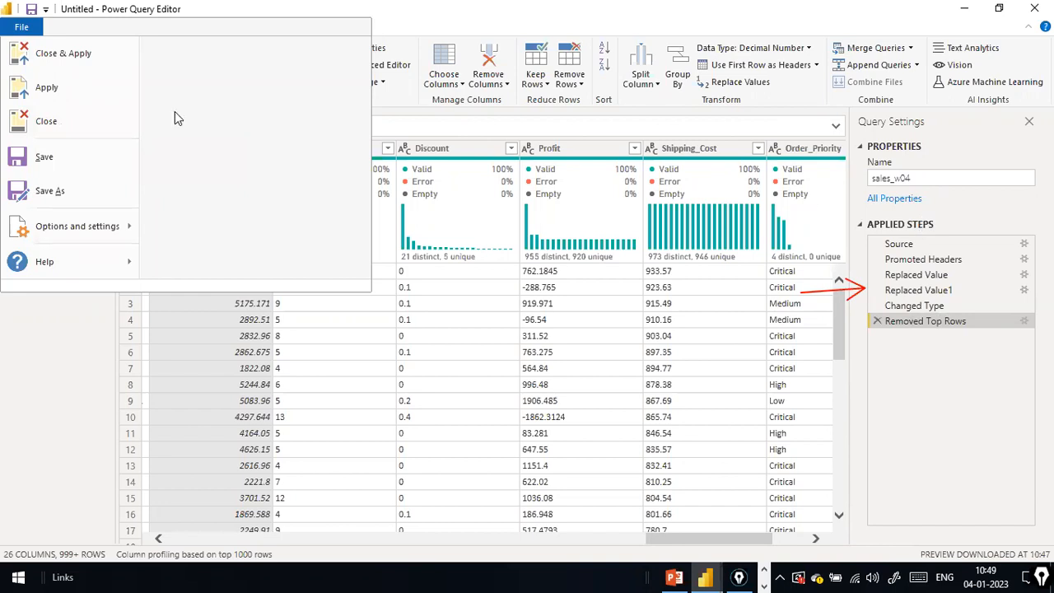
left_click(127, 88)
left_click(22, 29)
left_click(21, 29)
left_click(27, 31)
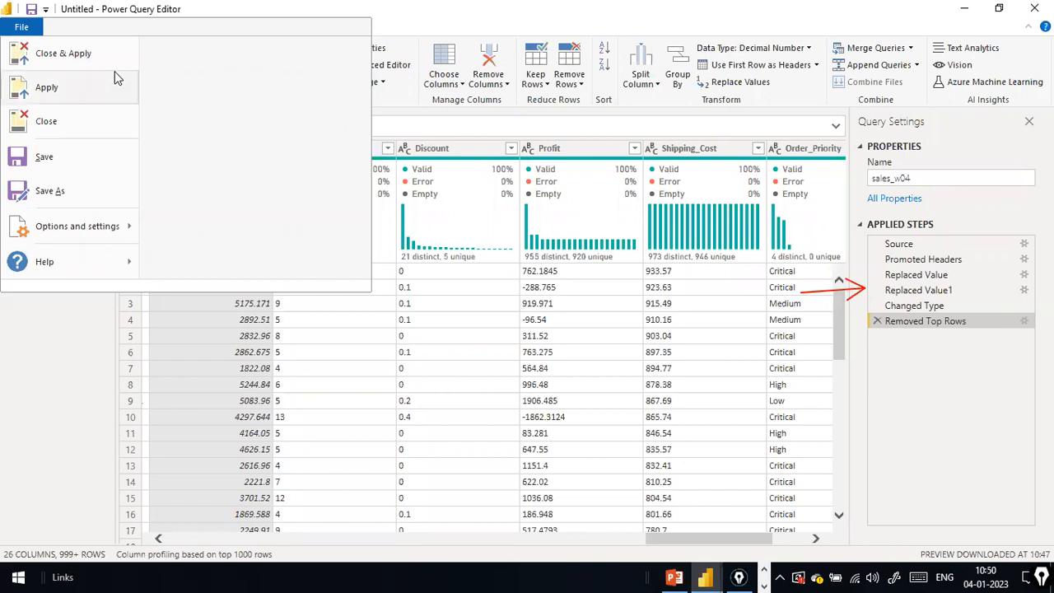
left_click(95, 55)
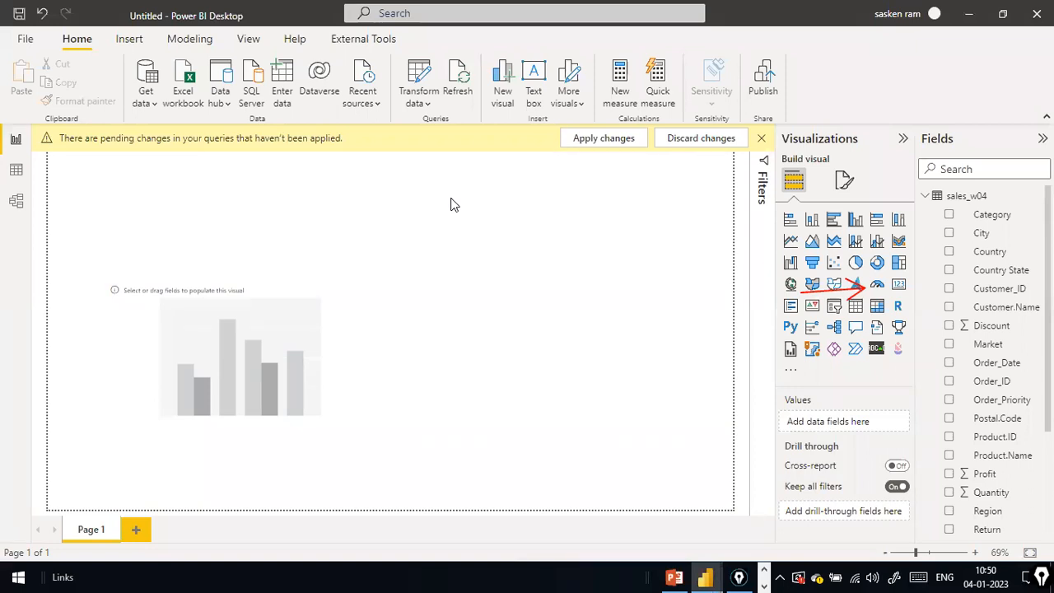
left_click(625, 144)
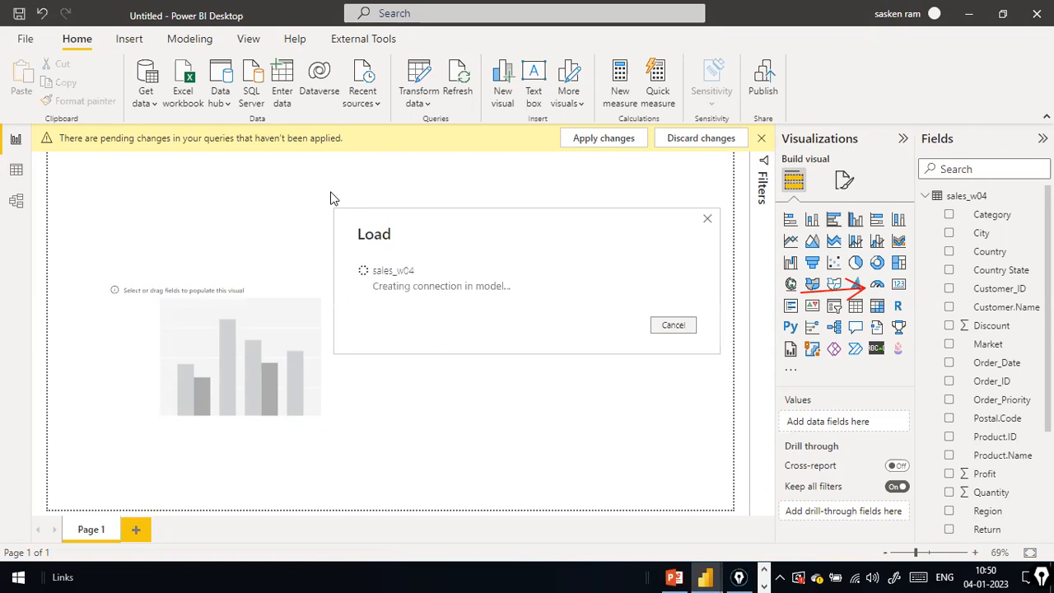
Display the loaded sales_w04 table in Data view and inspect its columns, especially the Sales values
left_click(17, 203)
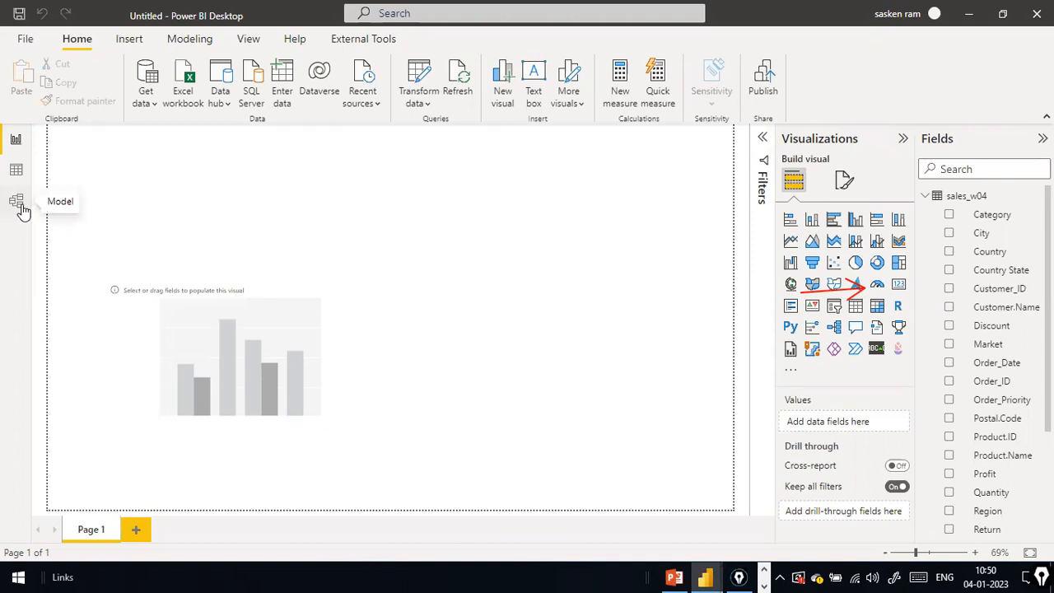
left_click(16, 170)
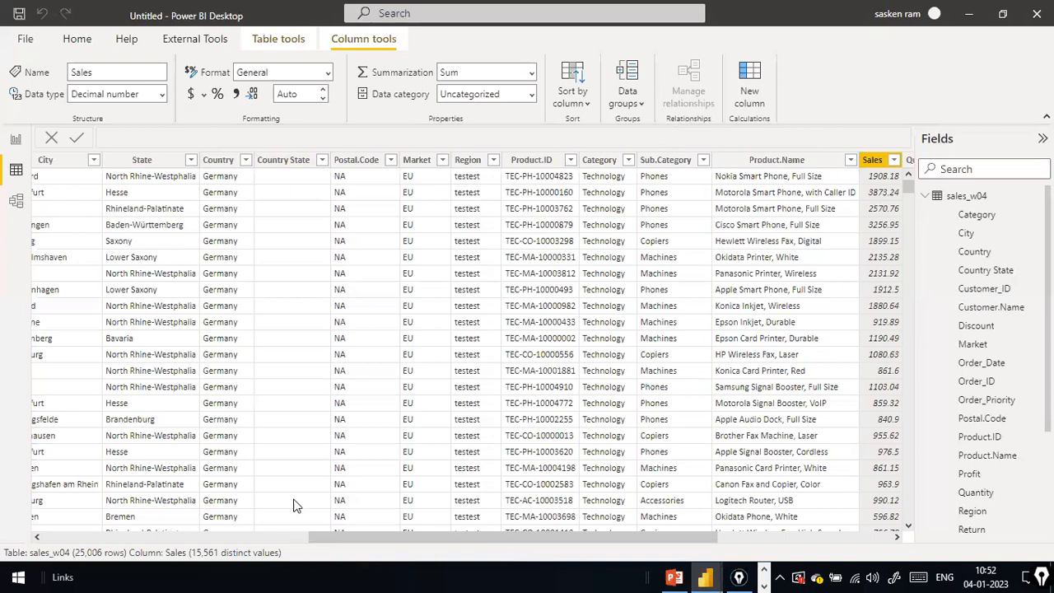
left_click(134, 537)
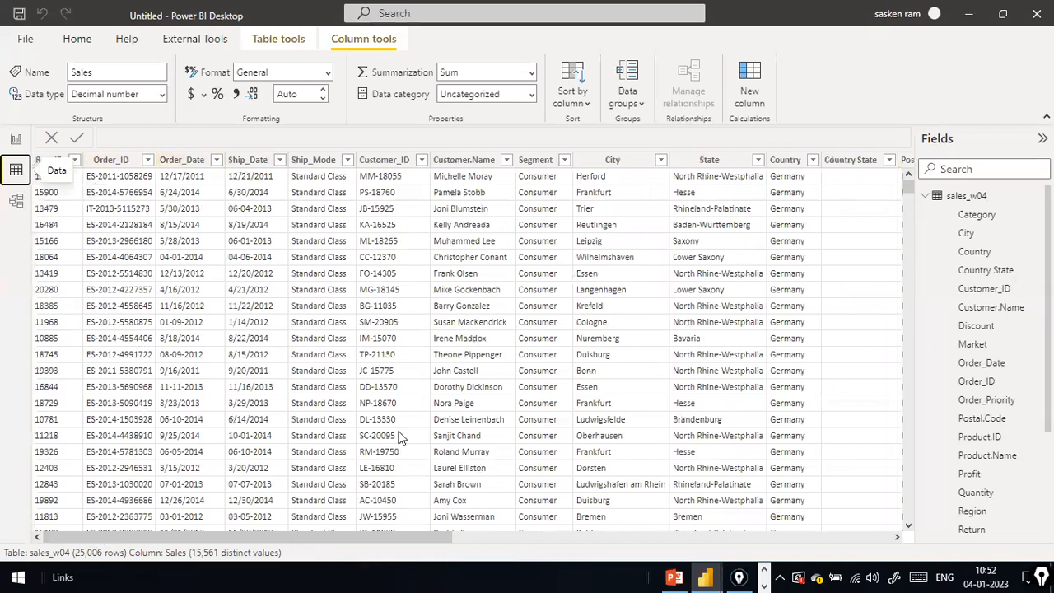
left_click_drag(304, 537, 828, 530)
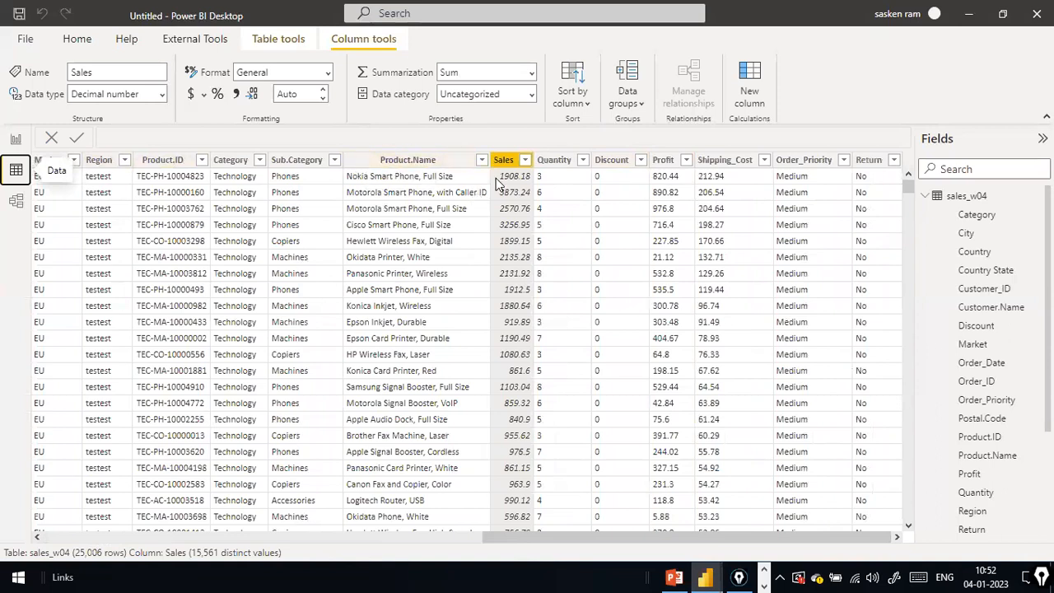
scroll(531, 371, "down", 5)
scroll(531, 372, "up", 5)
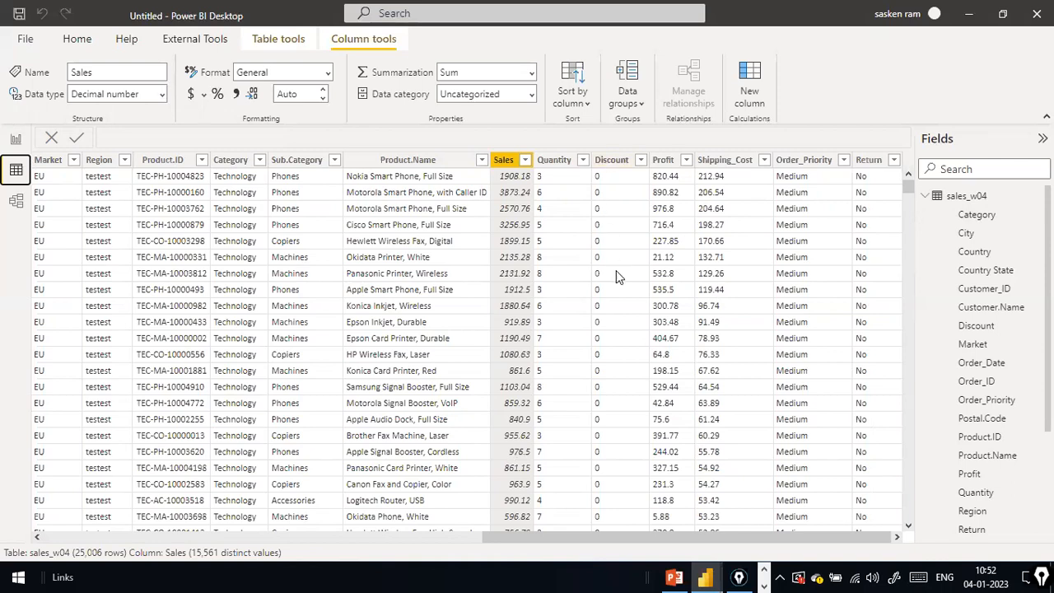
Reopen the sales_w04 query in the Power Query Editor from Power BI Desktop
left_click(77, 41)
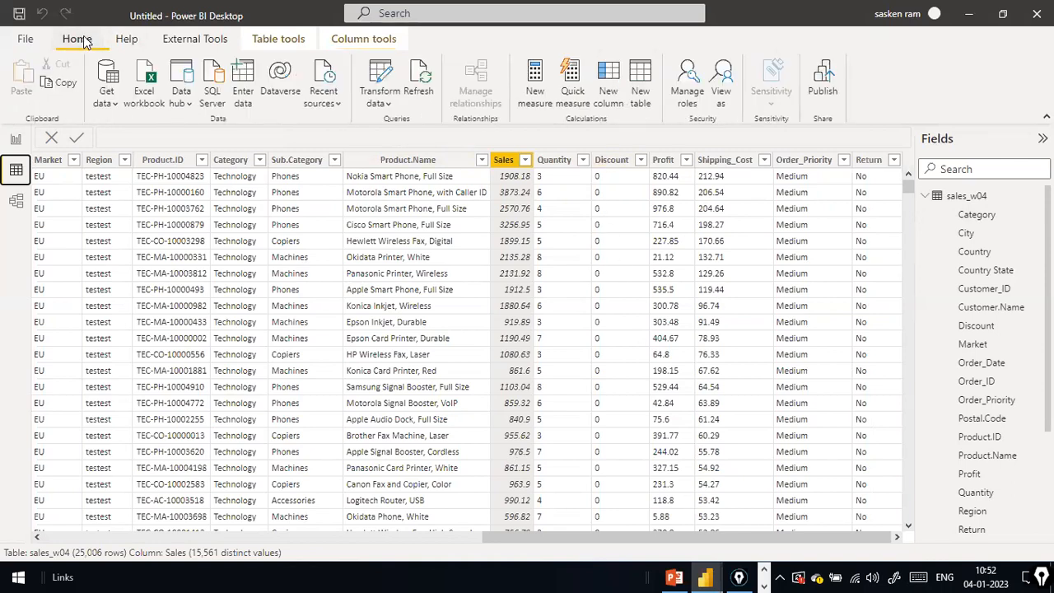
left_click(378, 102)
left_click(404, 134)
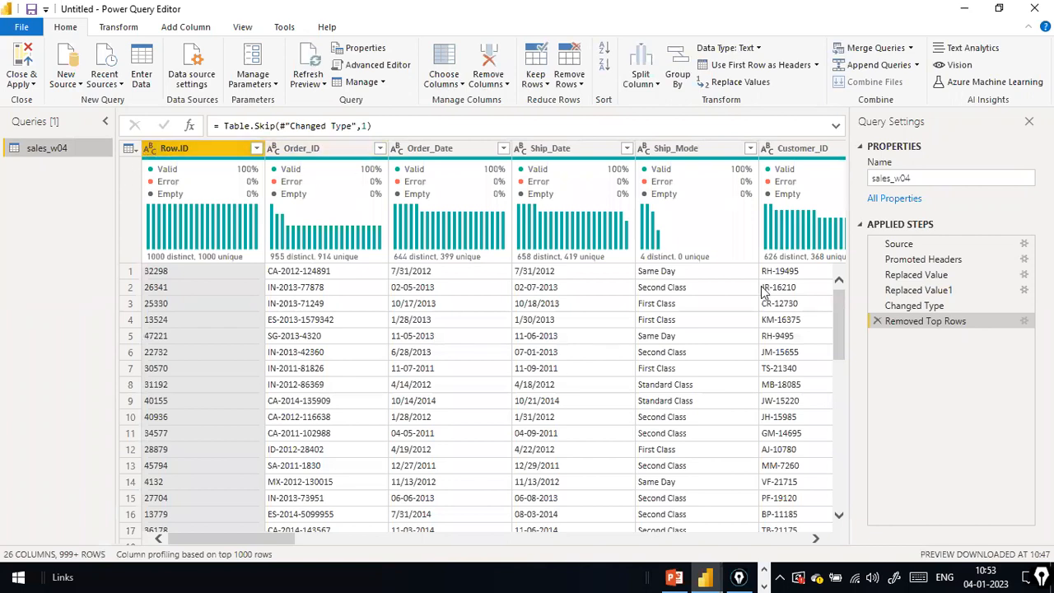
Switch to the sales_w04 table in Power BI Desktop's Data view and review the available operations for the Row.ID column
key("alt+Tab")
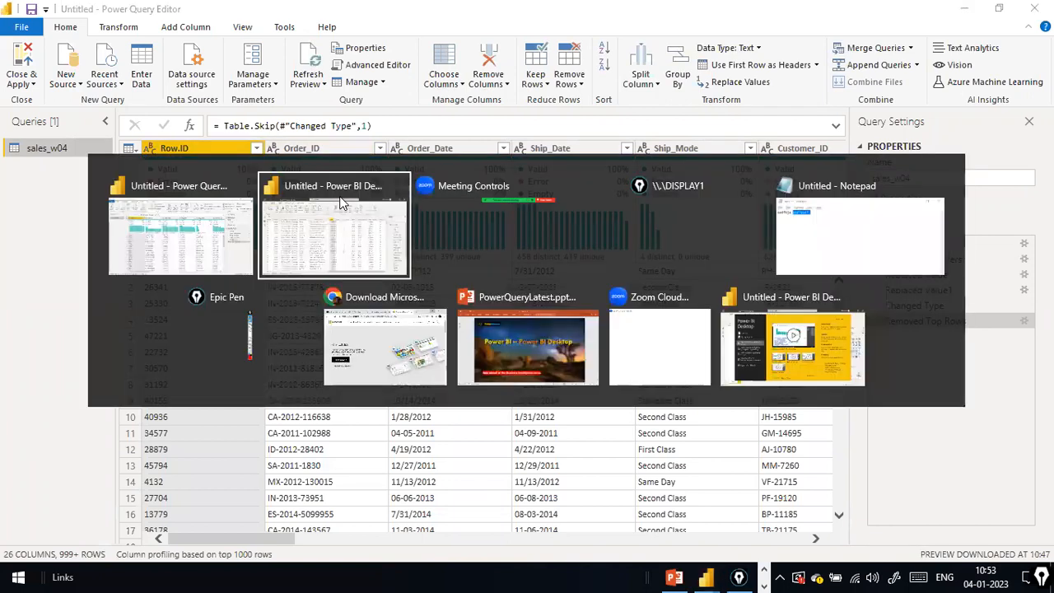
left_click_drag(559, 537, 198, 504)
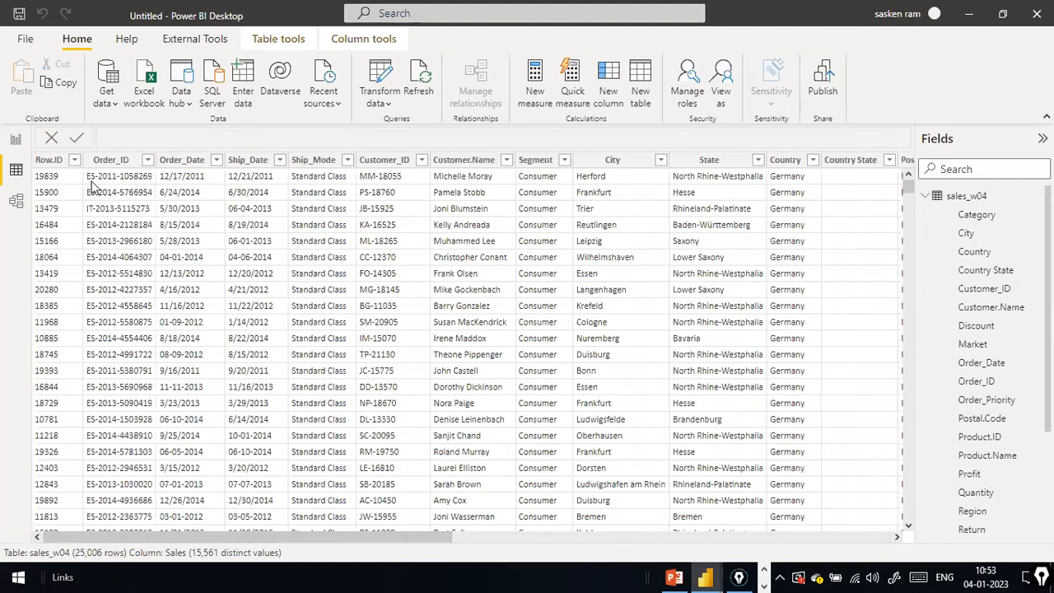
right_click(45, 163)
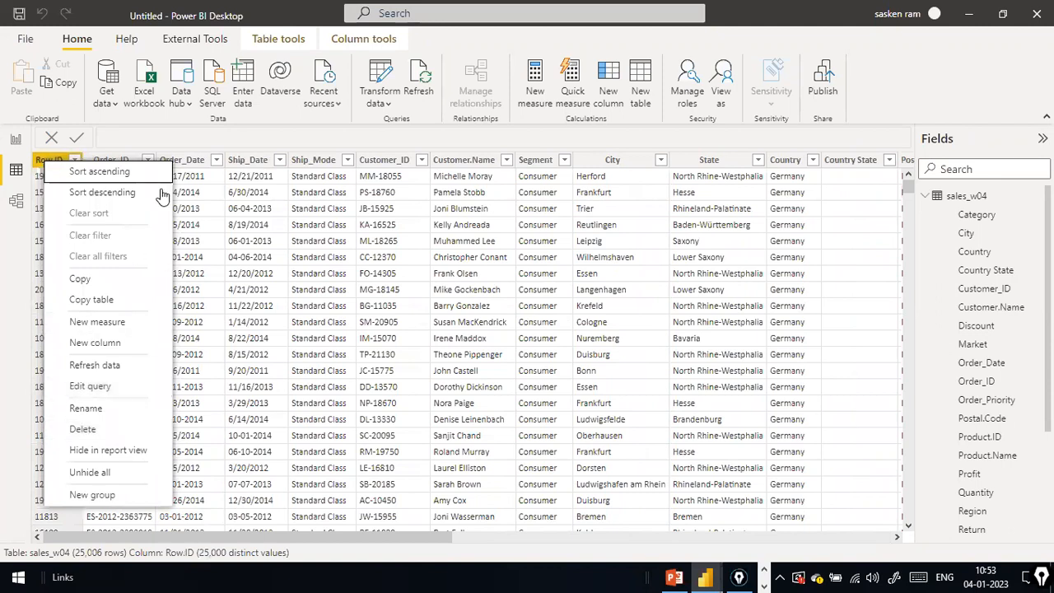
left_click(226, 134)
Examine the field list of the sales_w04 table in Model view, and return to Data view
left_click(16, 202)
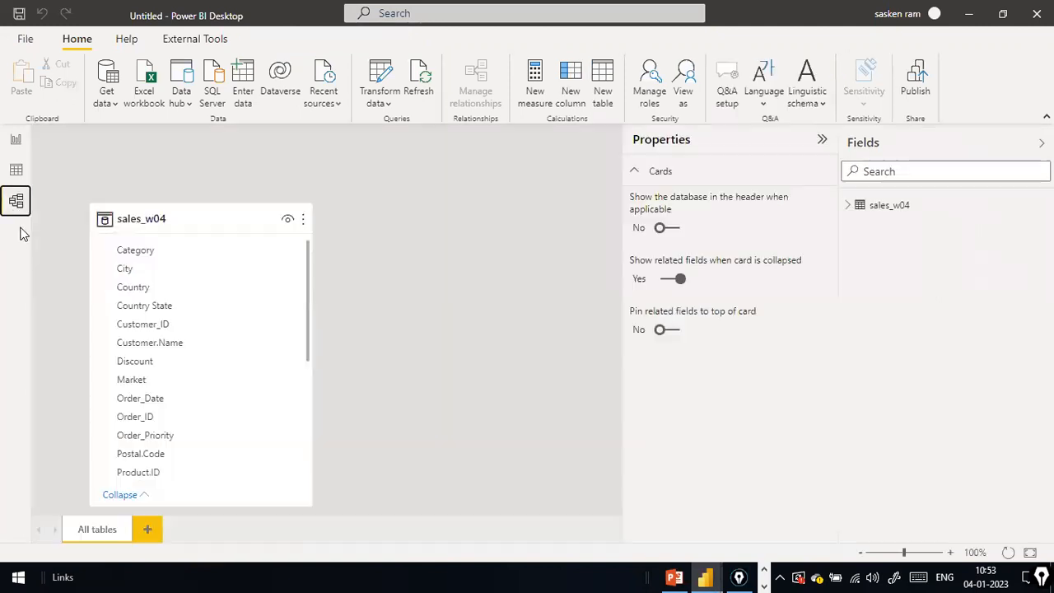
scroll(172, 346, "down", 3)
scroll(173, 408, "up", 3)
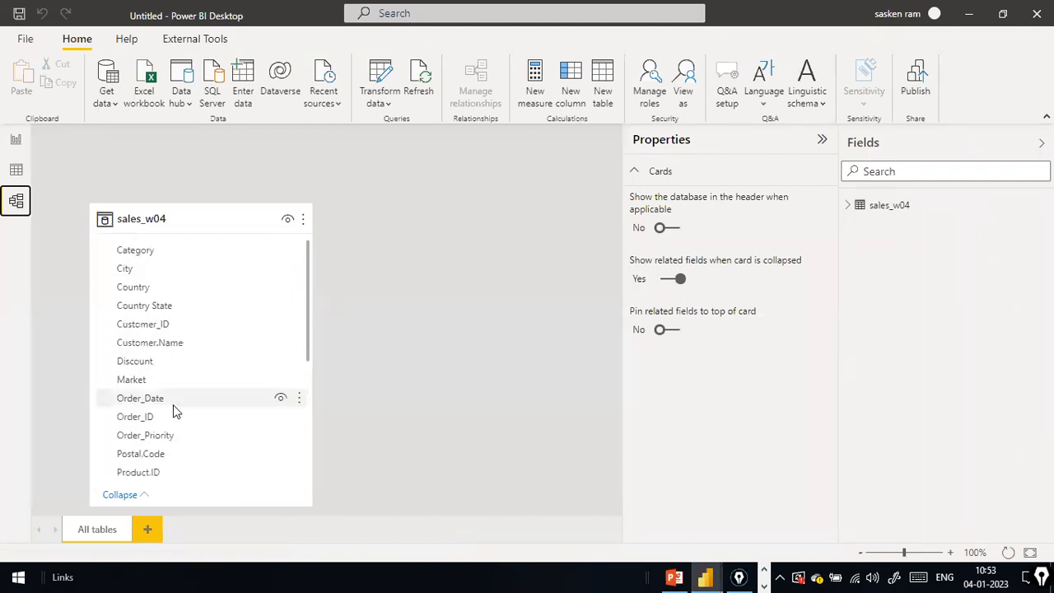
scroll(173, 404, "down", 5)
scroll(173, 404, "up", 2)
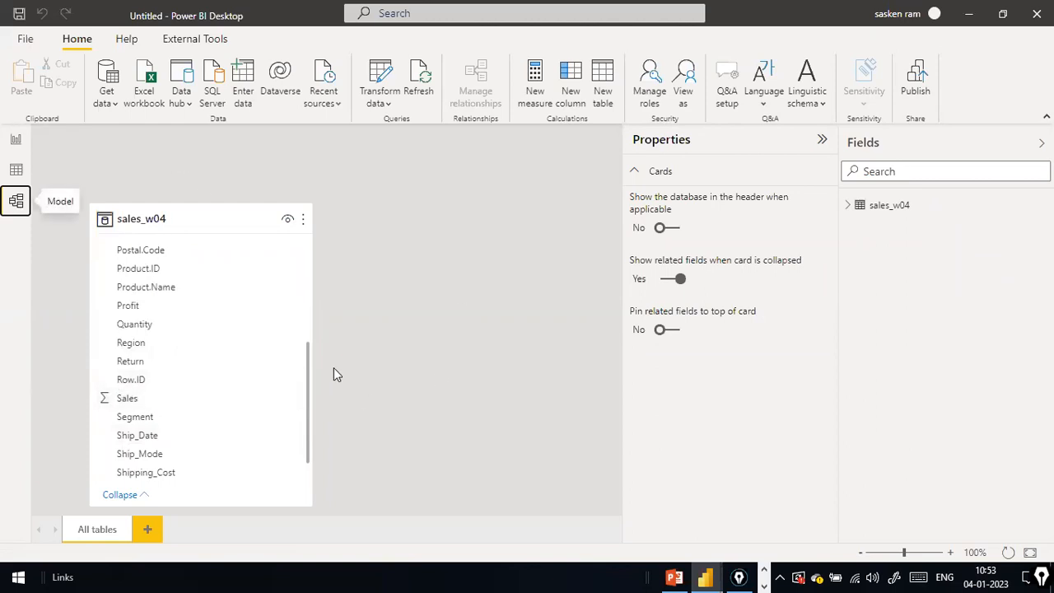
left_click(17, 169)
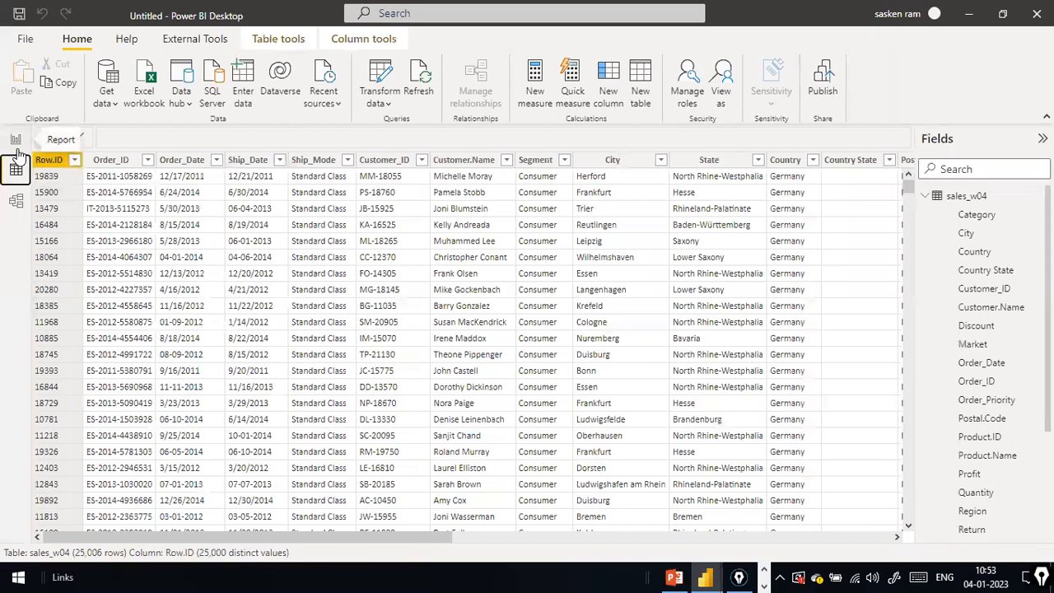
Remove the Row.ID column from the sales_w04 query in the Power Query Editor, and close and apply the change
key("alt+Tab")
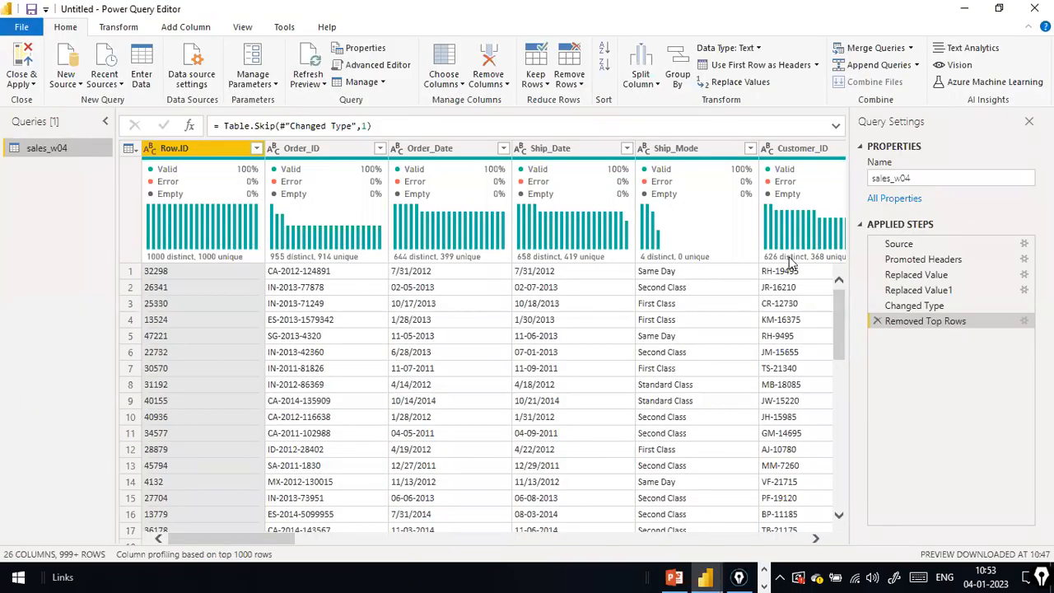
right_click(220, 151)
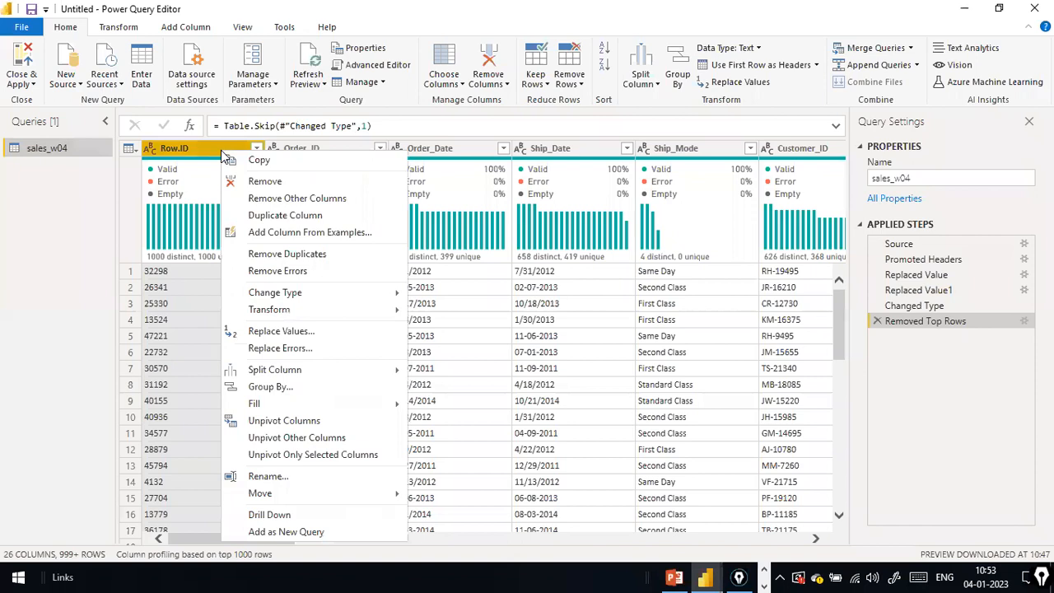
left_click(266, 183)
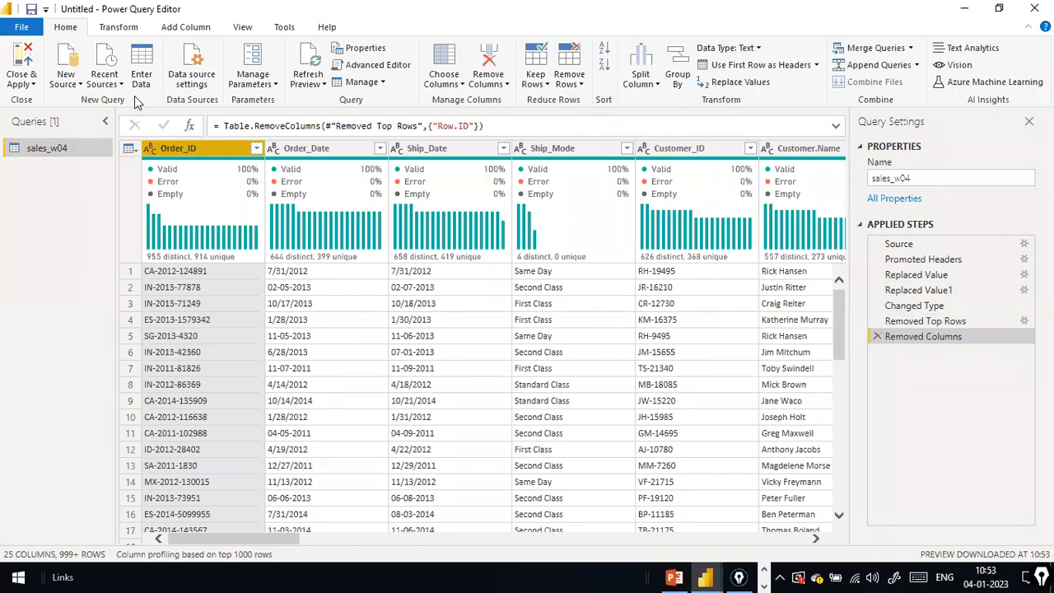
left_click(20, 30)
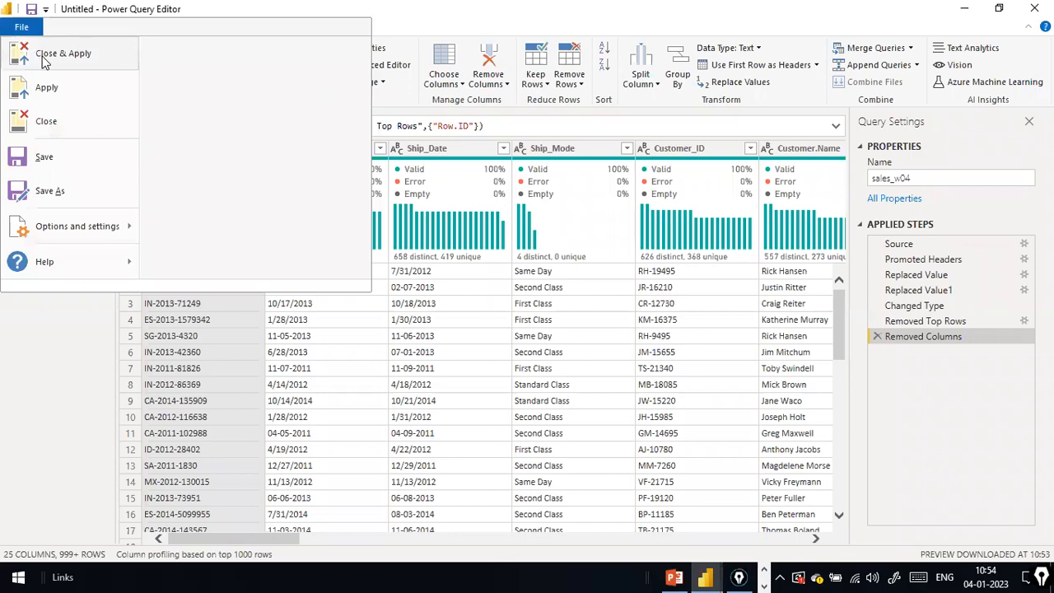
left_click(43, 59)
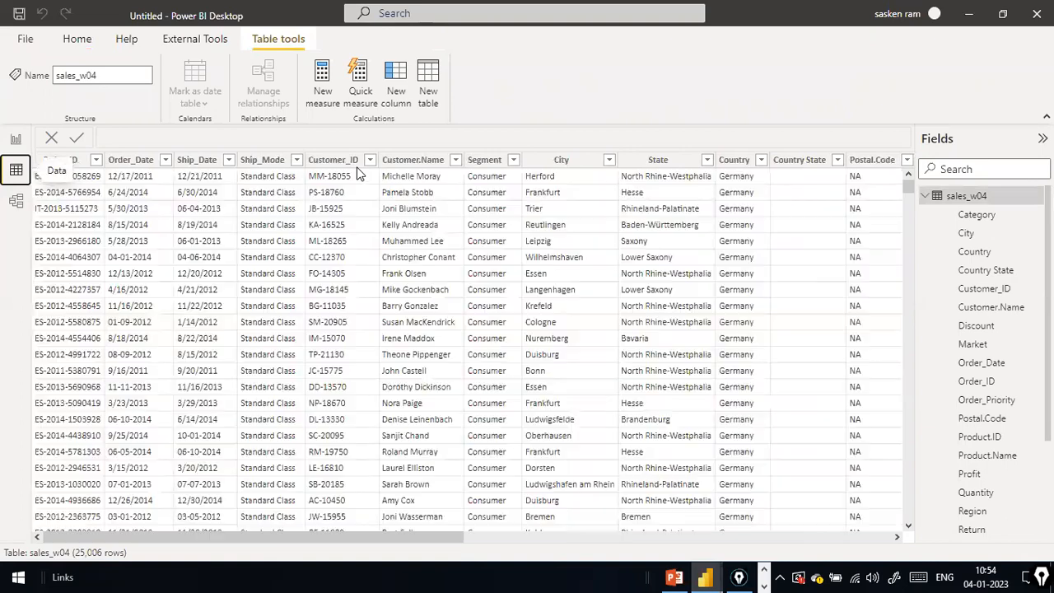
Look for the Row.ID field in the sales_w04 table in Model view
left_click(14, 202)
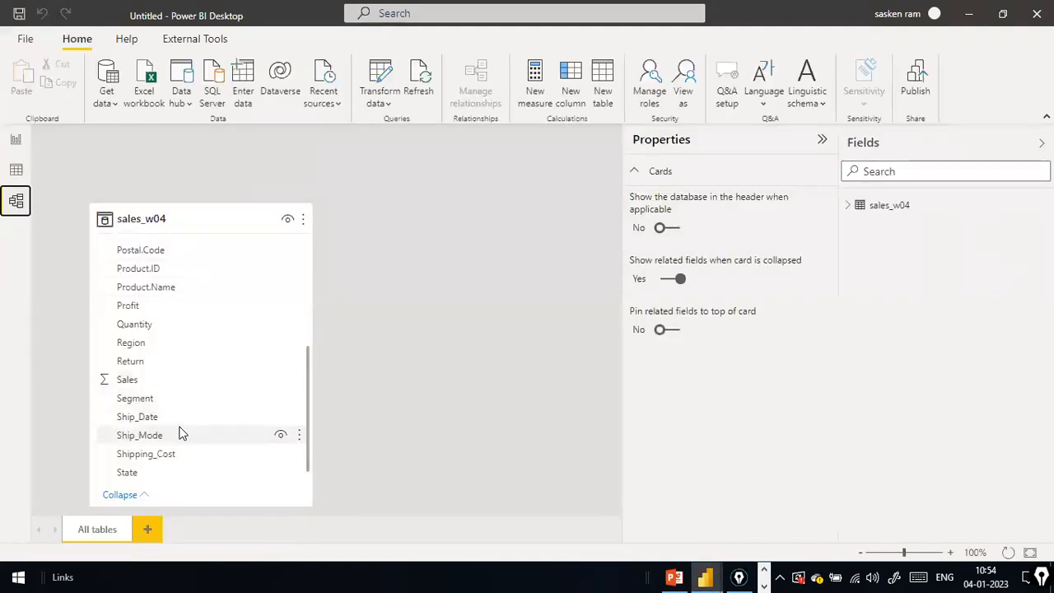
scroll(179, 429, "down", 1)
scroll(184, 349, "up", 4)
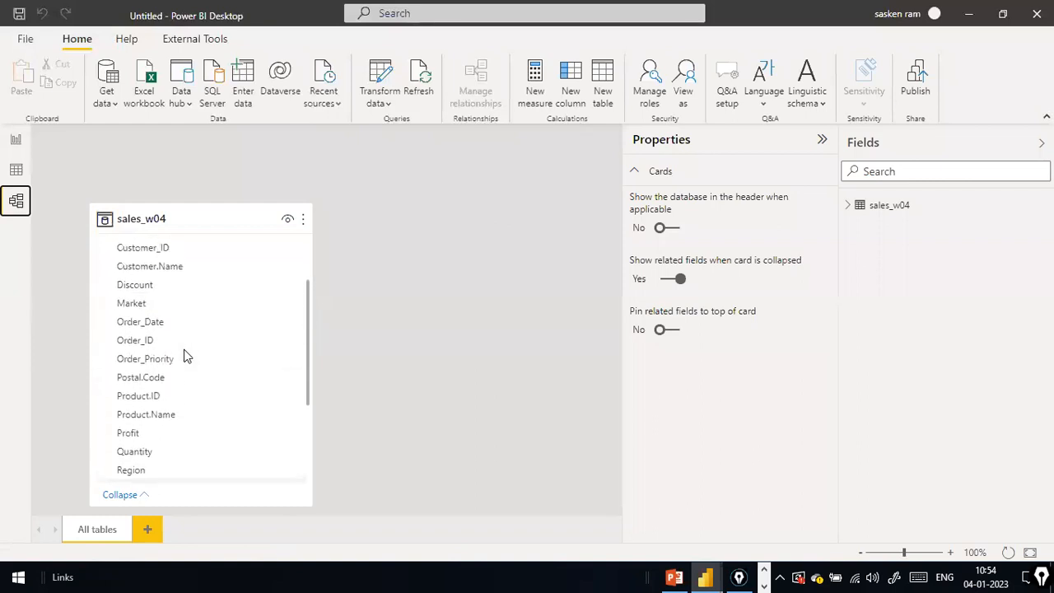
scroll(183, 349, "down", 4)
scroll(184, 349, "up", 4)
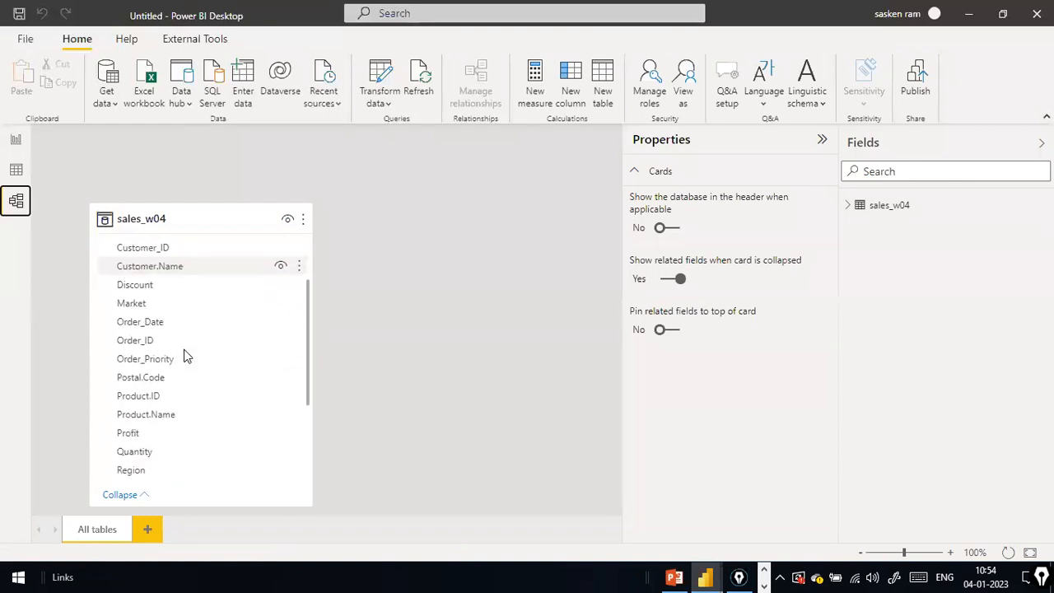
Display sales_w04 in Data view and review the available operations for the Order_ID column
left_click(16, 170)
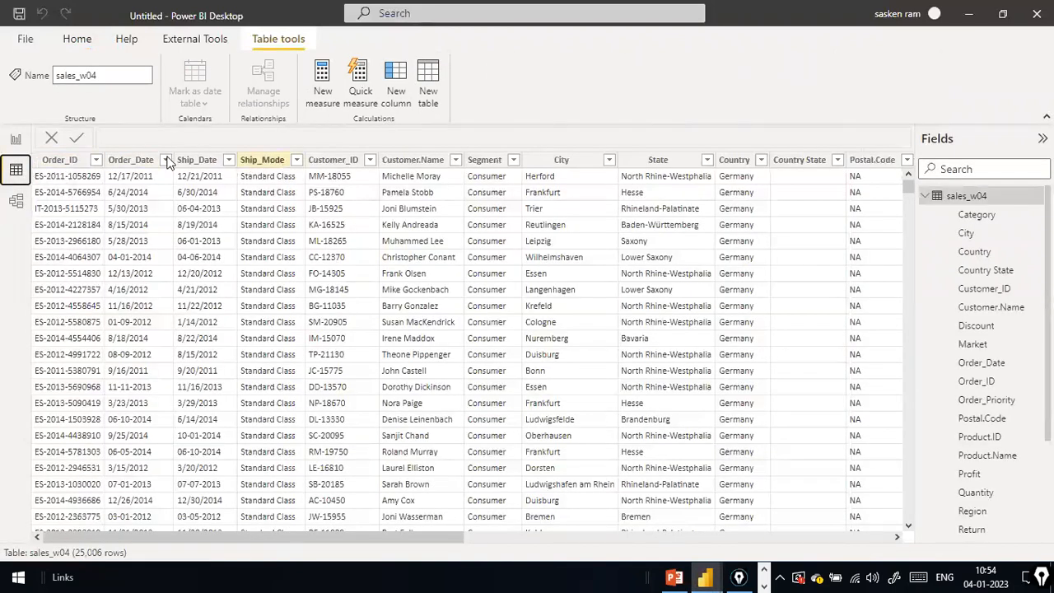
right_click(73, 161)
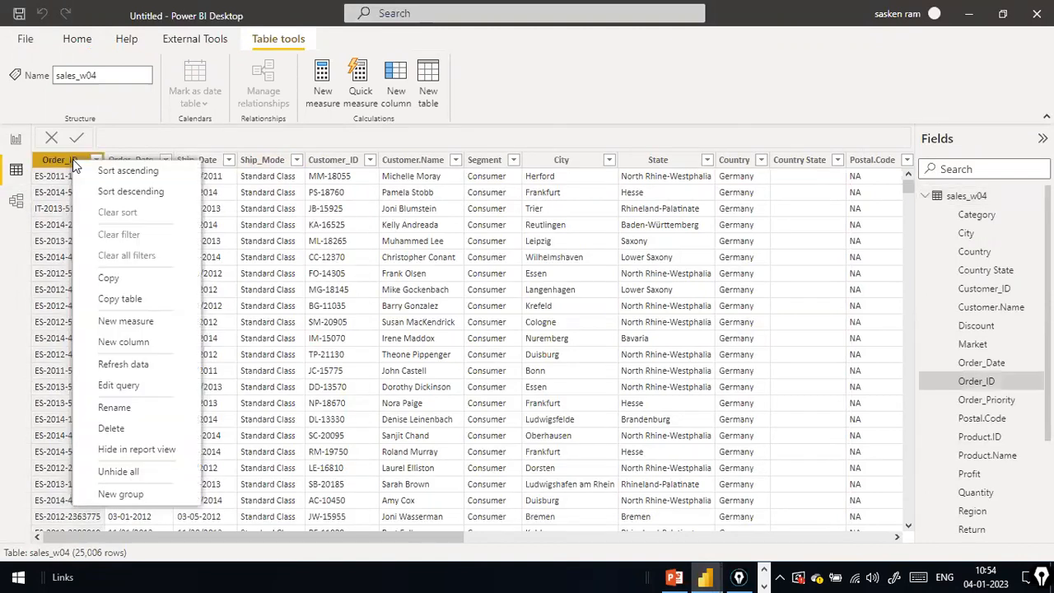
left_click(385, 124)
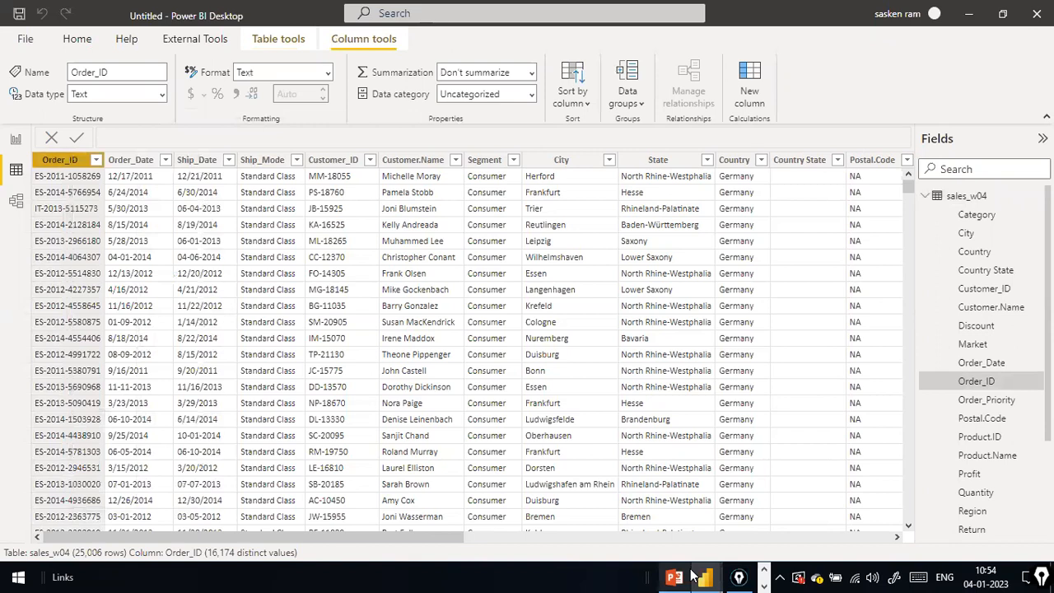
Move the restored sales_w04 window clear of the screen edge and reopen its query in the Power Query Editor
mouse_move(705, 576)
left_click(771, 492)
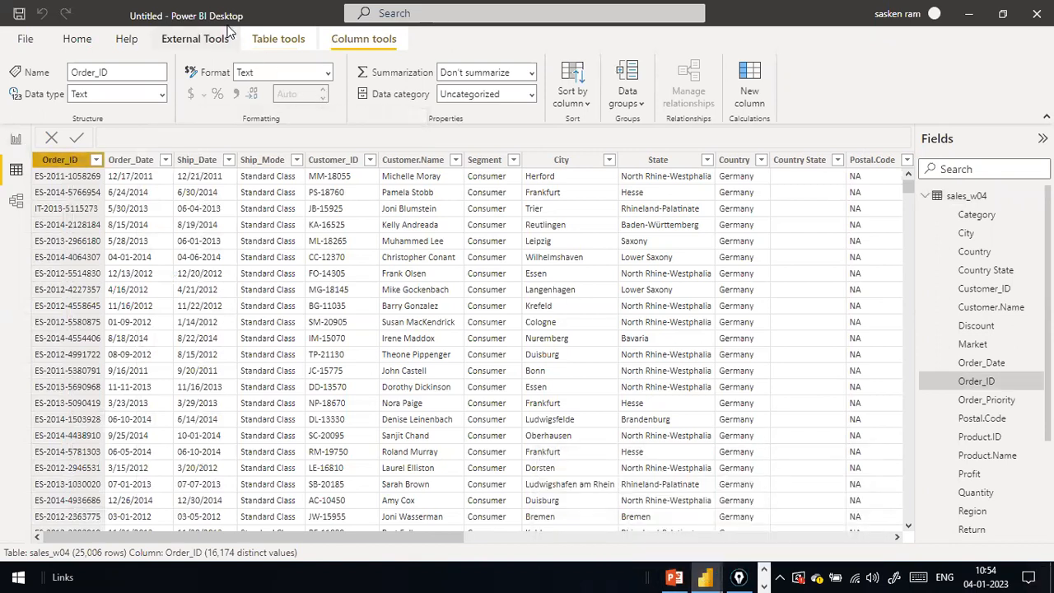
left_click_drag(227, 25, 166, 99)
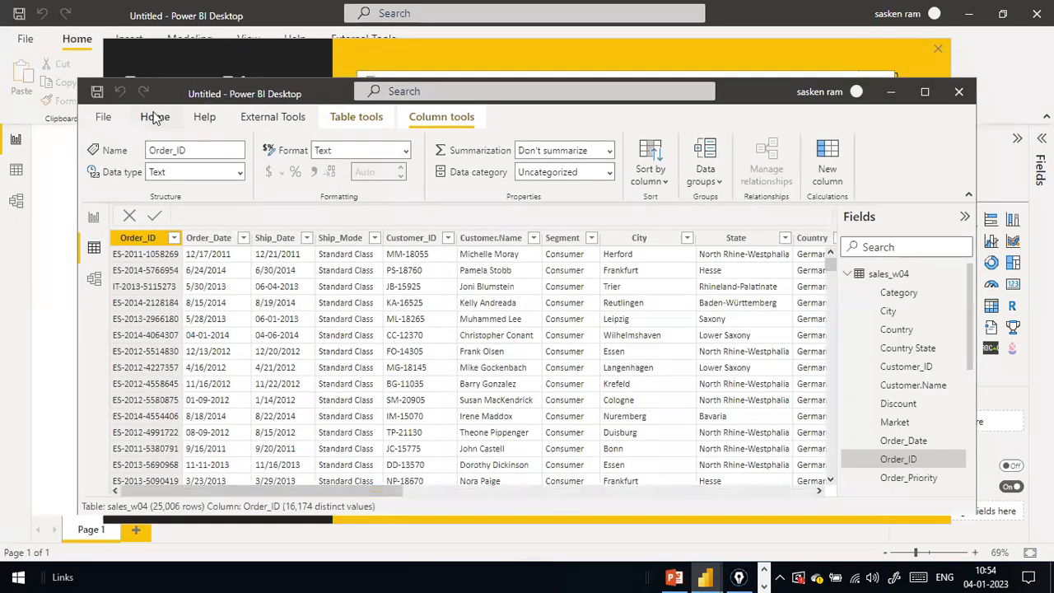
left_click(154, 118)
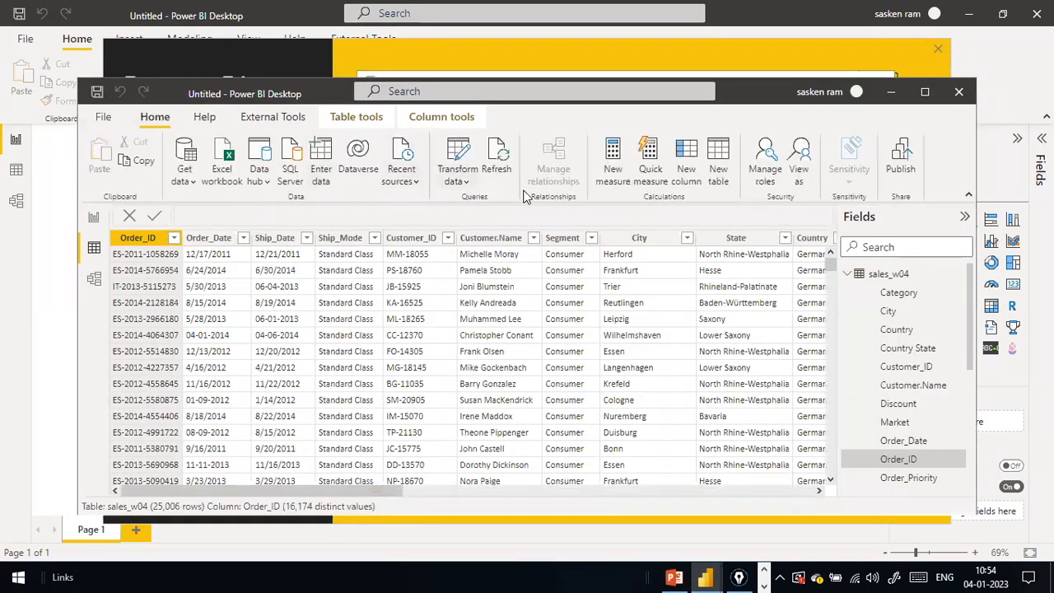
left_click(466, 183)
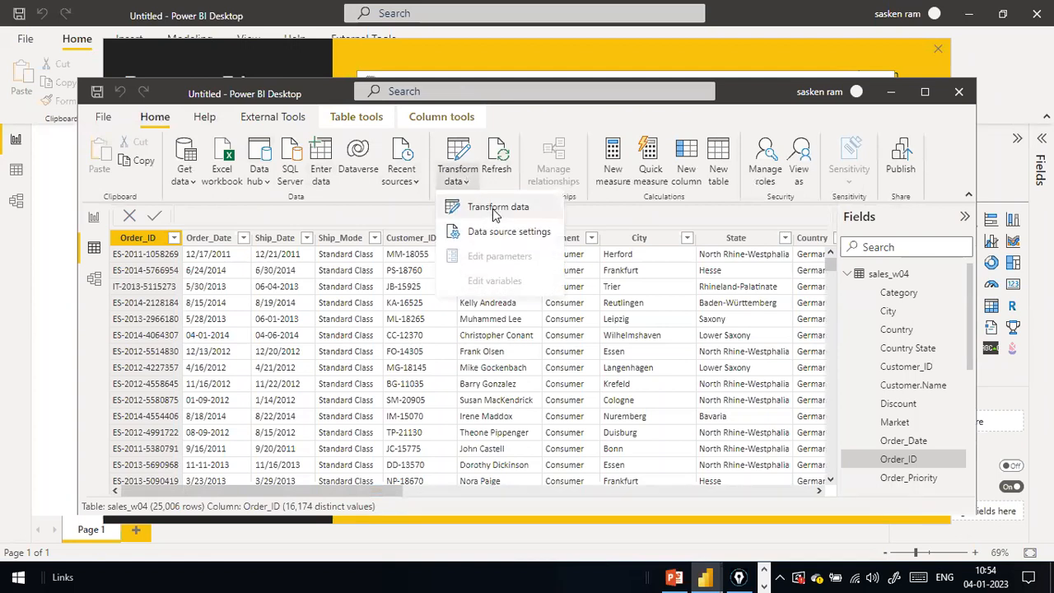
left_click(481, 205)
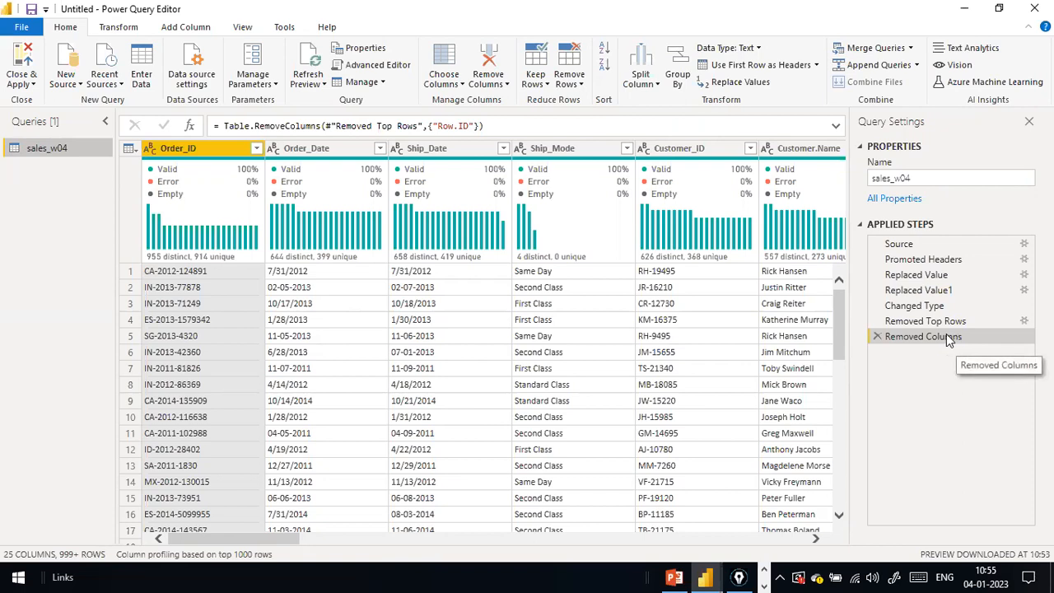
Examine the Table.RemoveColumns formula of the Removed Columns step and point out that step in the applied steps
left_click(525, 128)
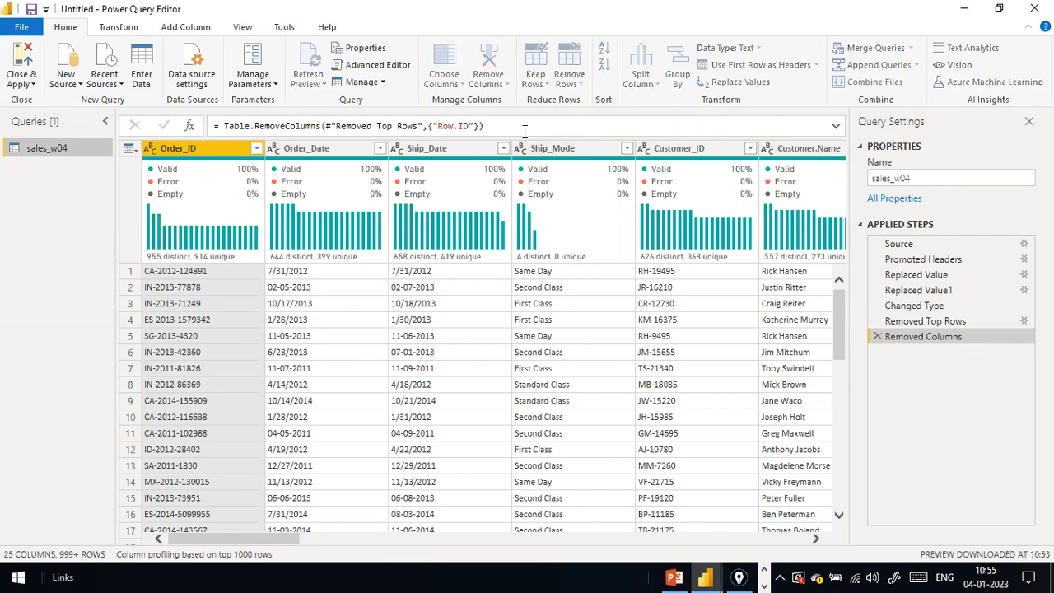
left_click_drag(484, 126, 223, 126)
left_click(264, 126)
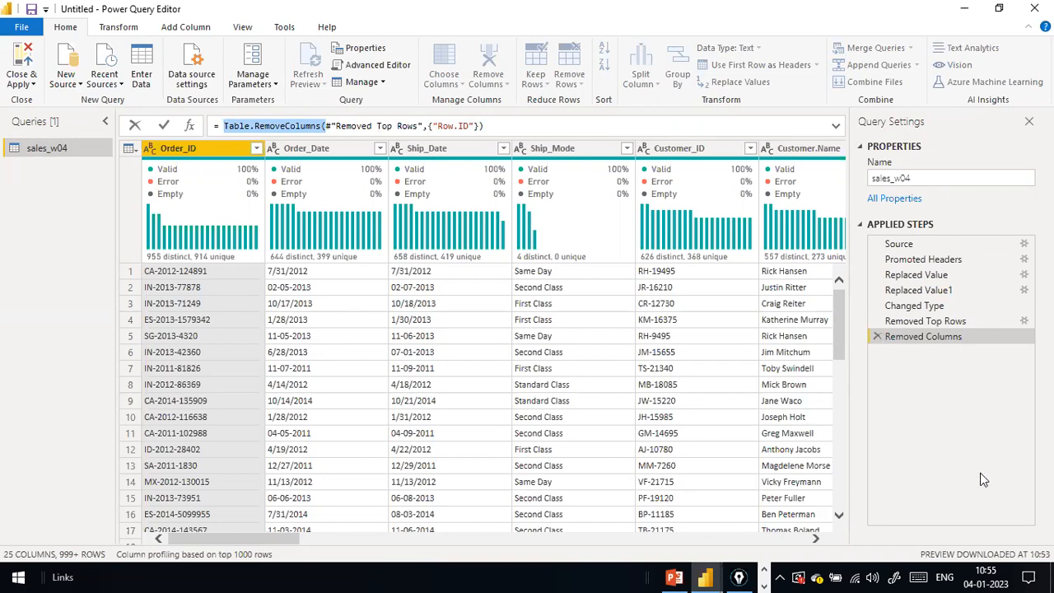
left_click_drag(979, 472, 957, 353)
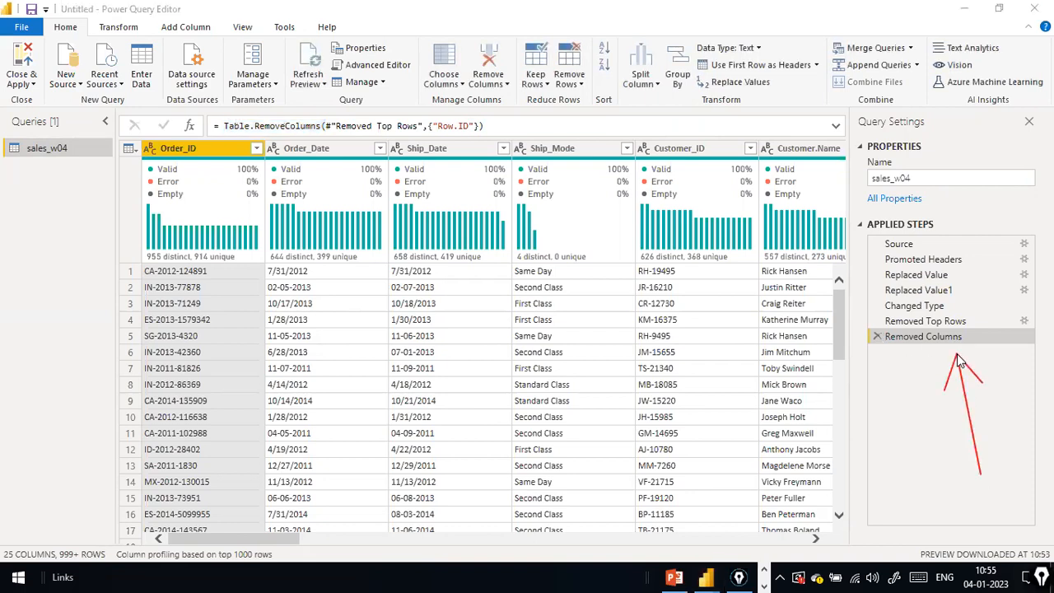
Delete the Removed Columns step to restore Row.ID, and close and apply the query change
left_click(877, 338)
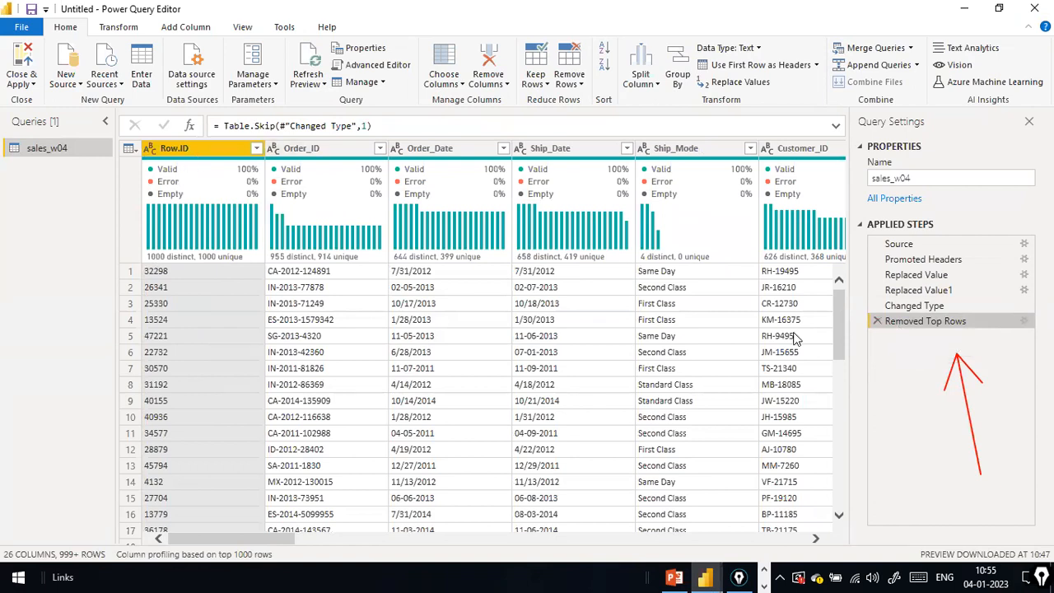
left_click(21, 27)
left_click(51, 56)
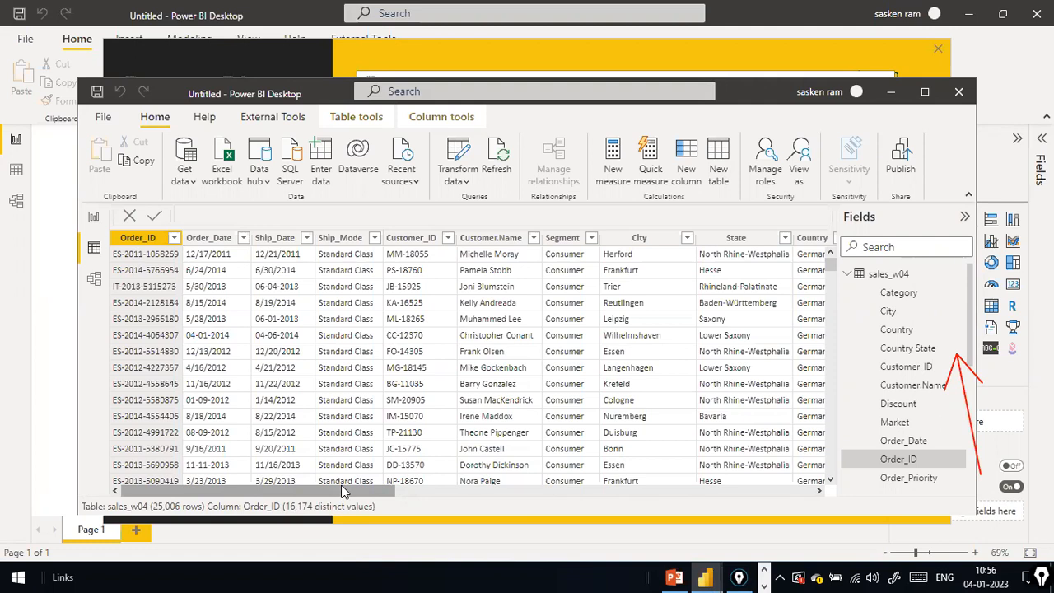
Check the last columns of the sales_w04 table for the restored Row.ID column, and return to the first columns
left_click_drag(344, 492, 772, 499)
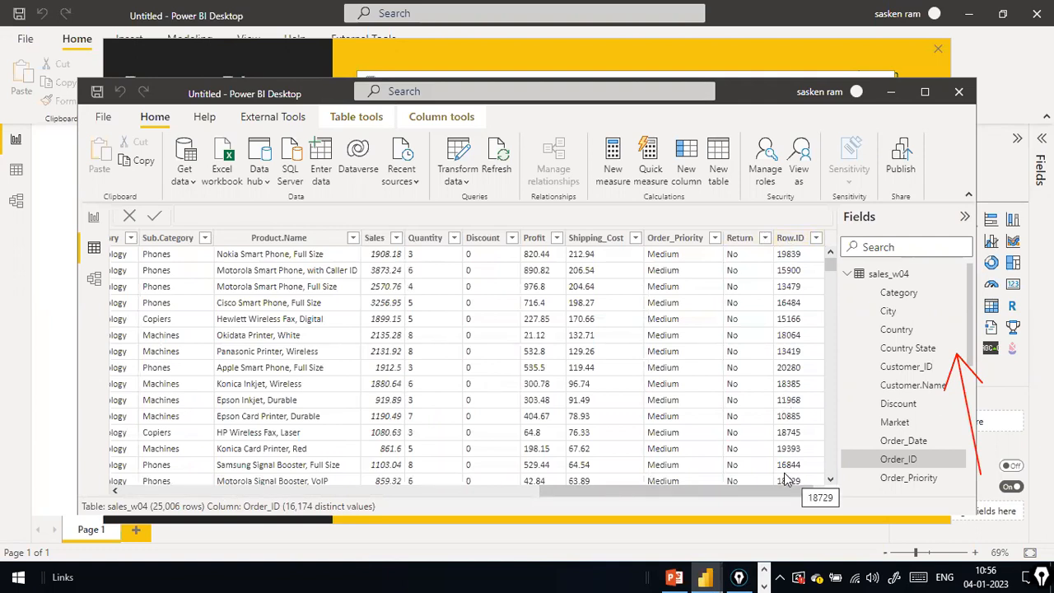
left_click_drag(712, 492, 1, 464)
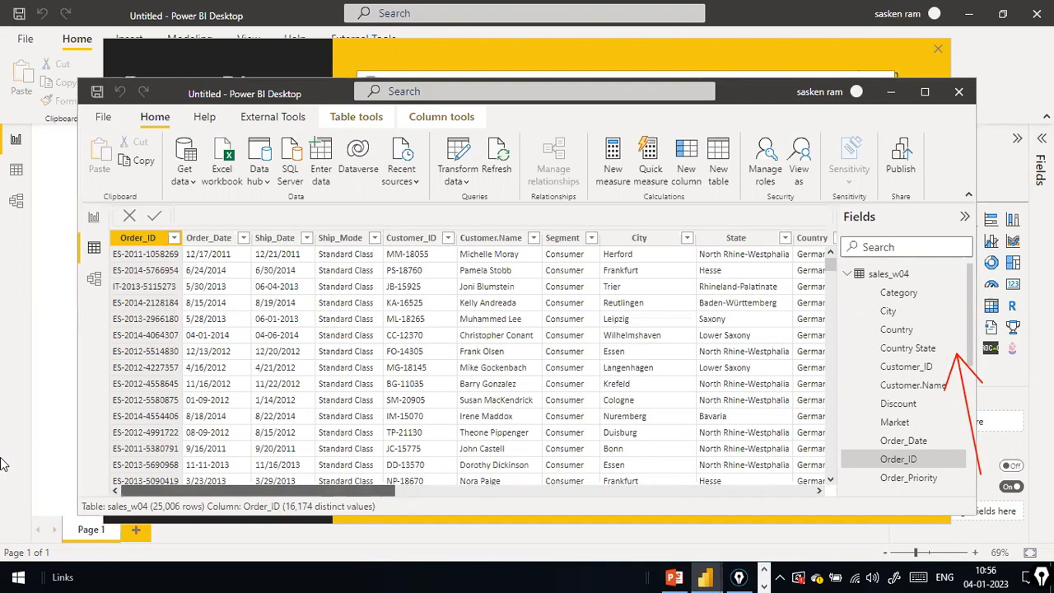
Dismiss the start screen of the blank report, minimize that report's window, and maximize the sales_w04 window
left_click(797, 51)
left_click(936, 51)
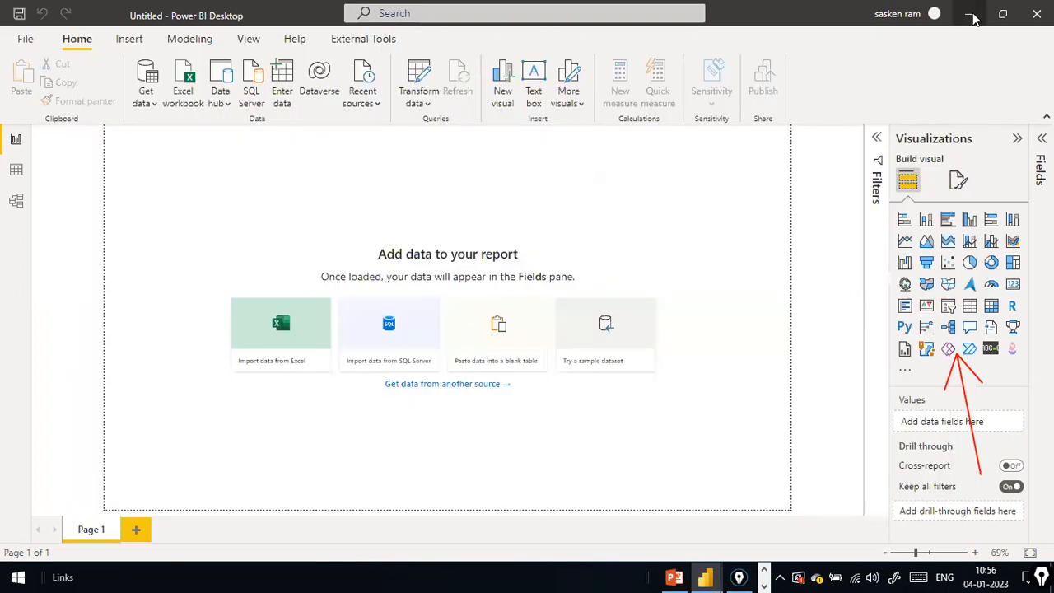
left_click(971, 14)
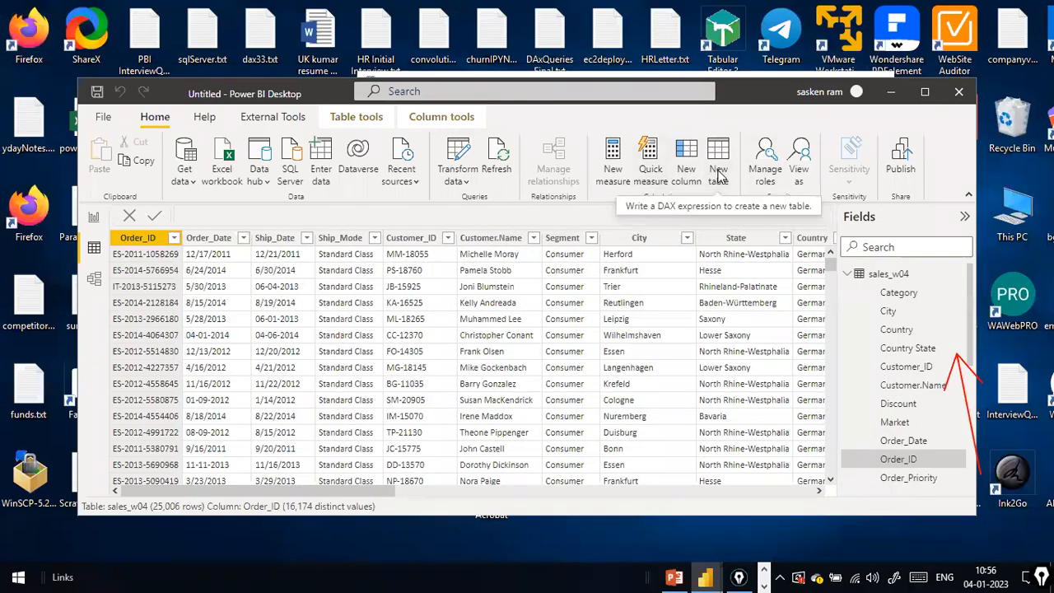
left_click(920, 95)
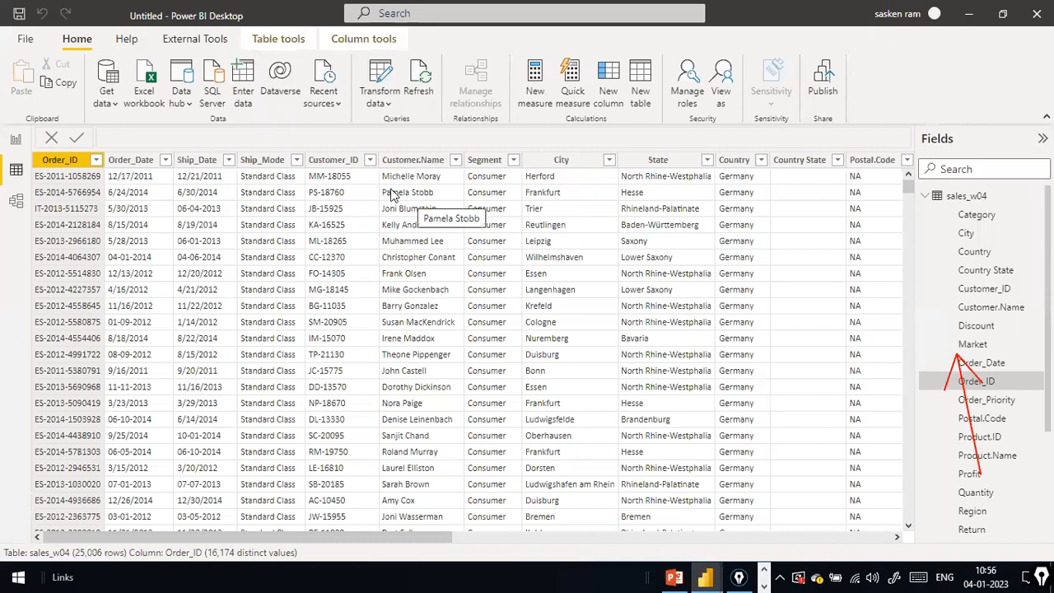
Reopen the sales_w04 query in the Power Query Editor and point out its column and row counts
left_click(395, 103)
left_click(400, 128)
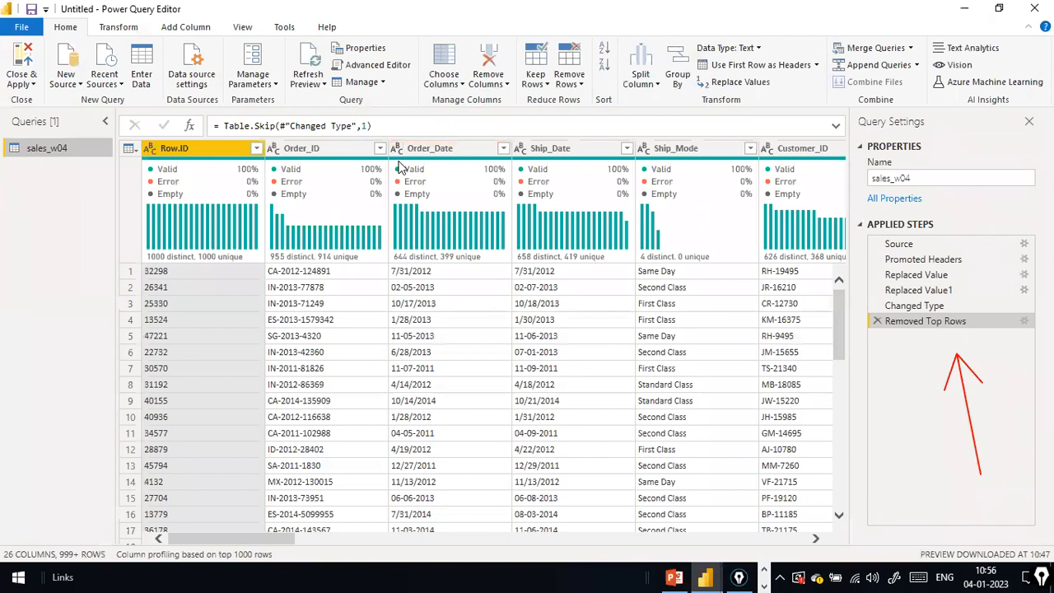
left_click_drag(67, 385, 29, 540)
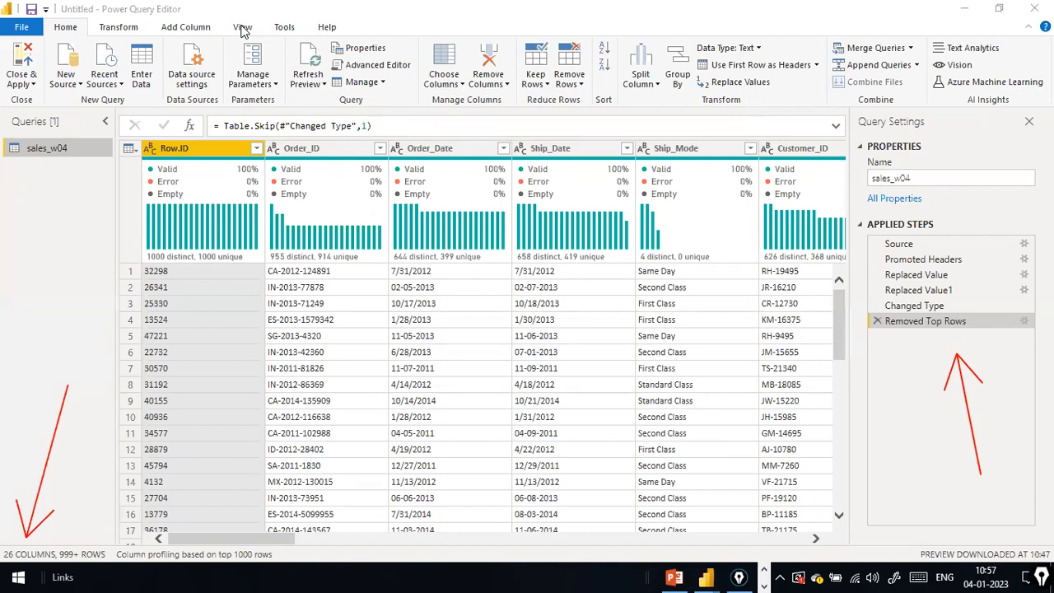
Turn off the column distribution, column quality and column profile displays for the sales_w04 preview
left_click(242, 27)
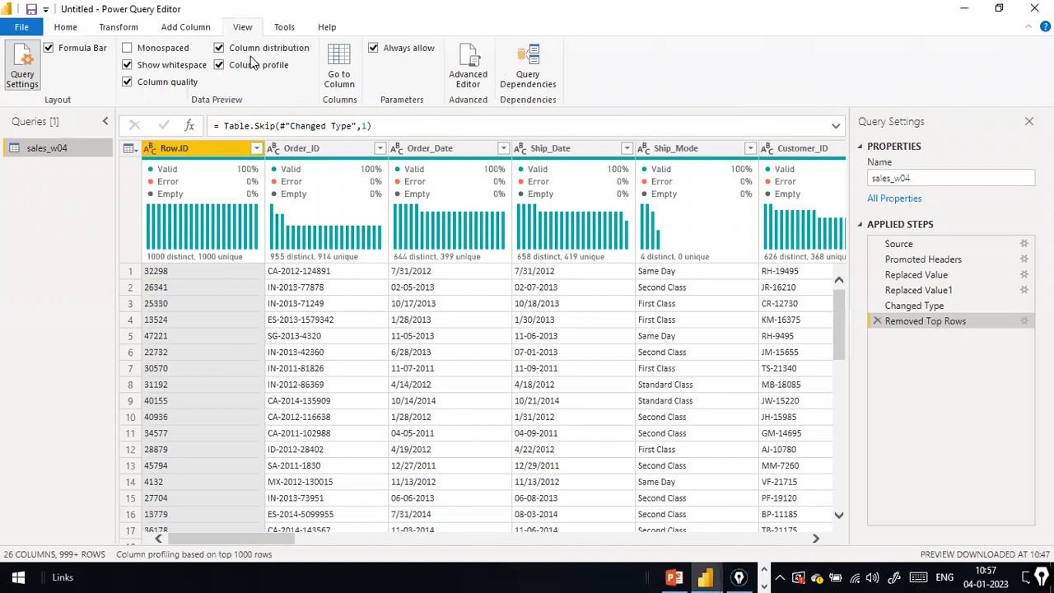
left_click(241, 51)
left_click(130, 82)
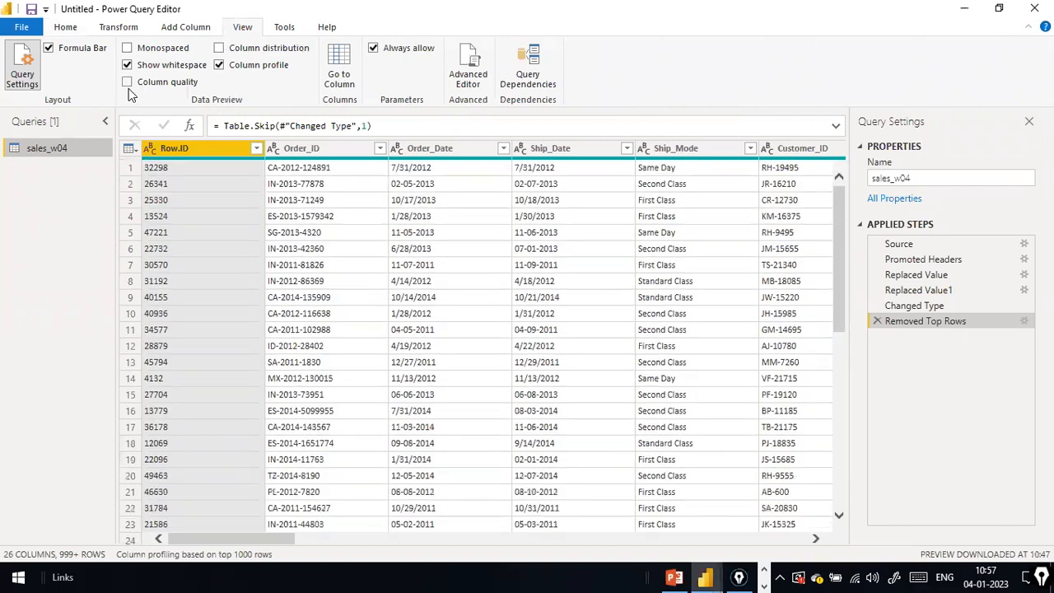
left_click(221, 66)
left_click(221, 67)
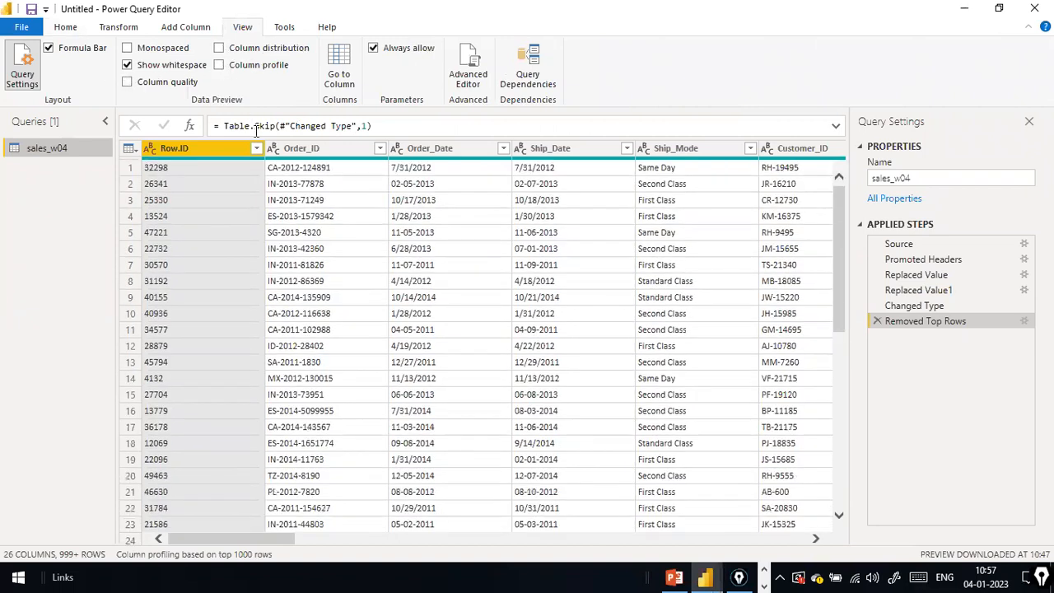
Turn the column profile and column quality displays back on, and examine the Row.ID quality figures
left_click(219, 66)
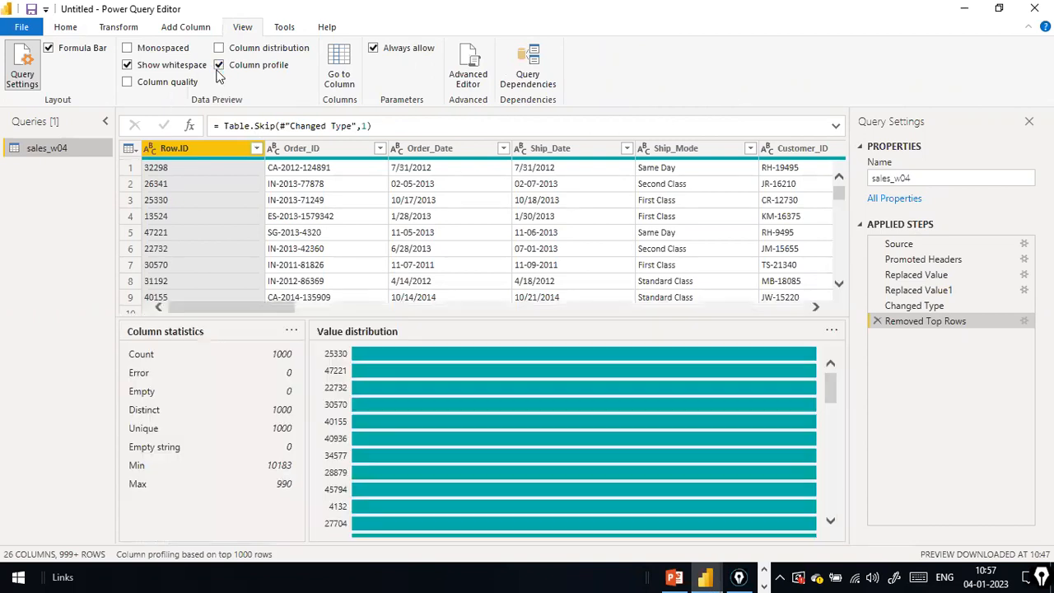
left_click(219, 66)
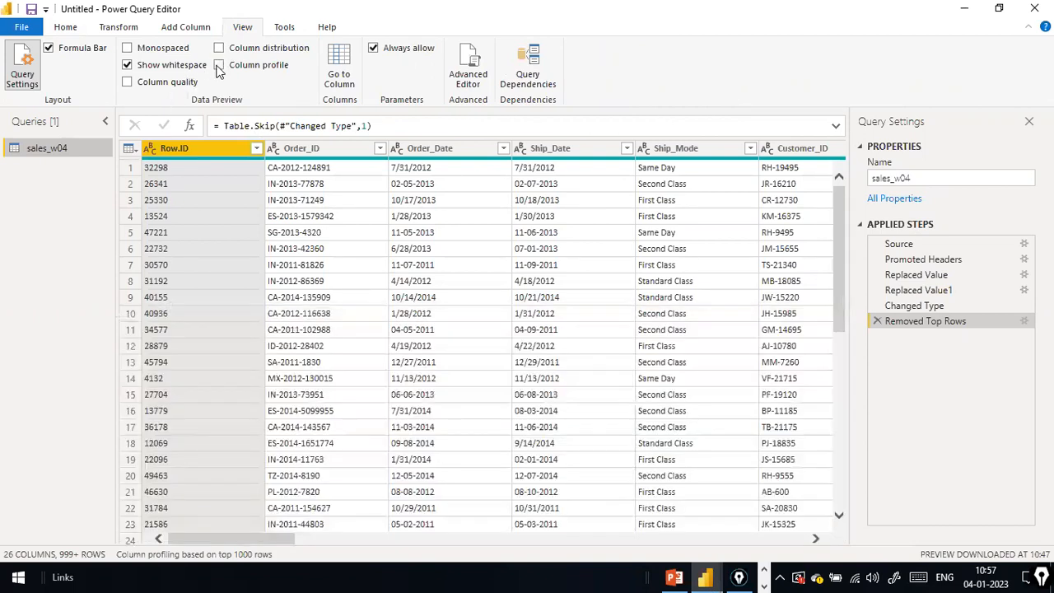
left_click(128, 82)
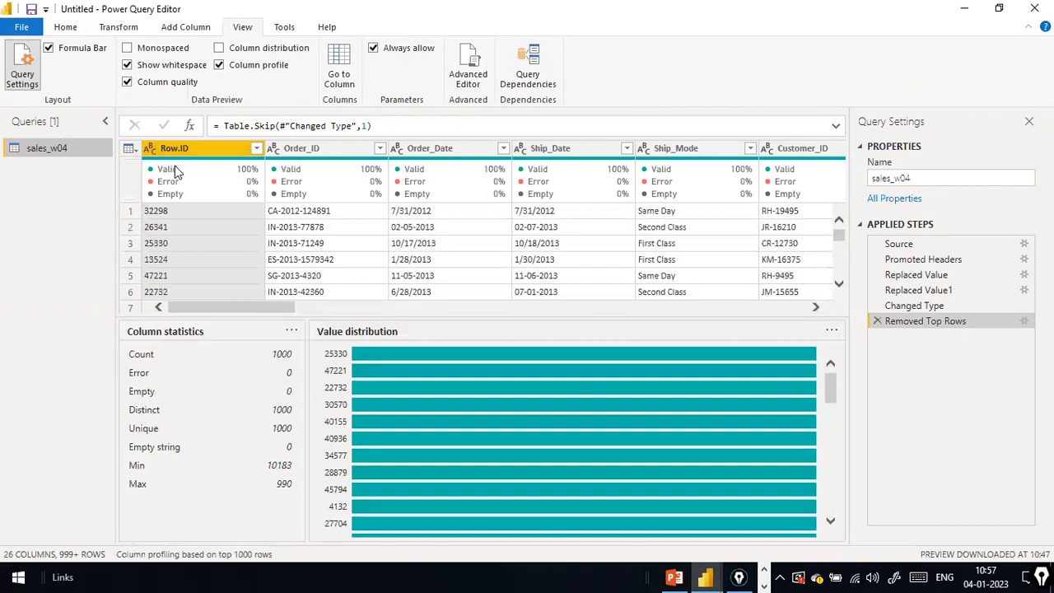
mouse_move(174, 171)
mouse_move(189, 198)
Leave the Power Query Editor and return to the sales_w04 table in the Power BI Desktop window
left_click(22, 27)
left_click(696, 111)
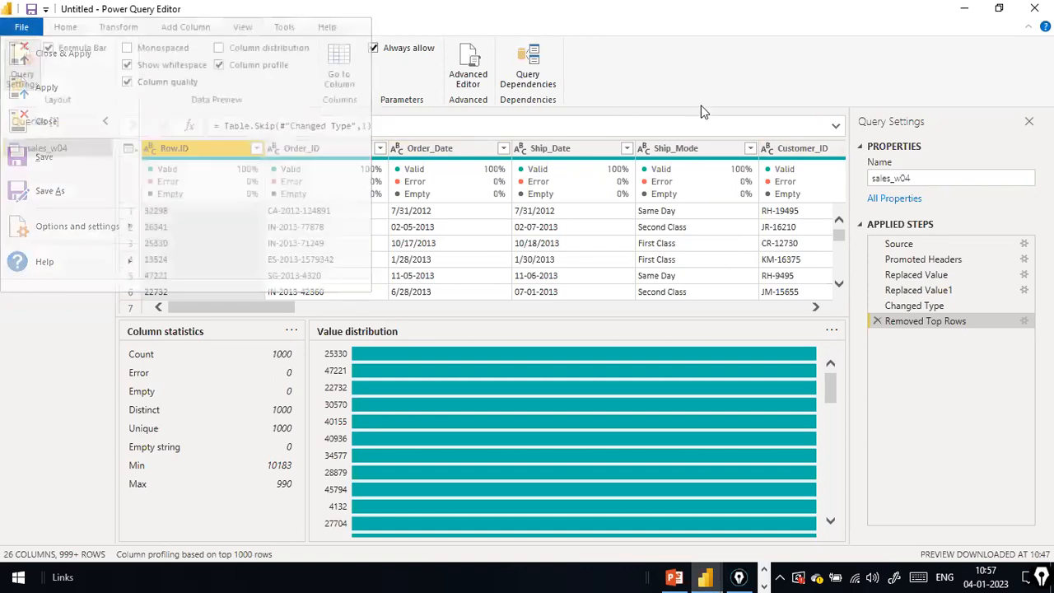
double_click(777, 15)
left_click(504, 39)
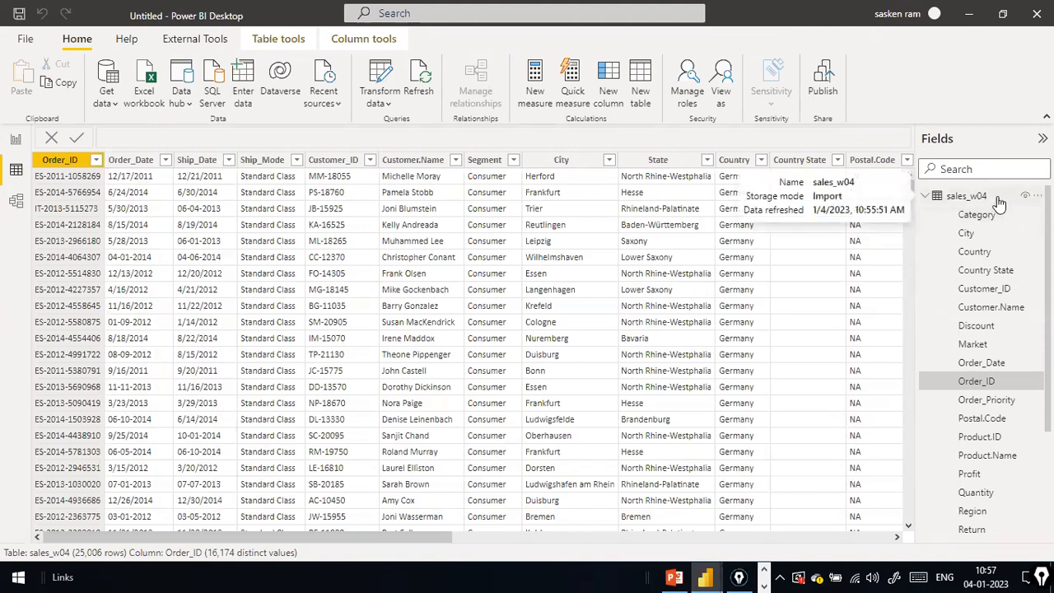
Save the report as the Power BI file day1_load_data_diffSources in the dat1 folder, and point out the .pbix extension
left_click(33, 43)
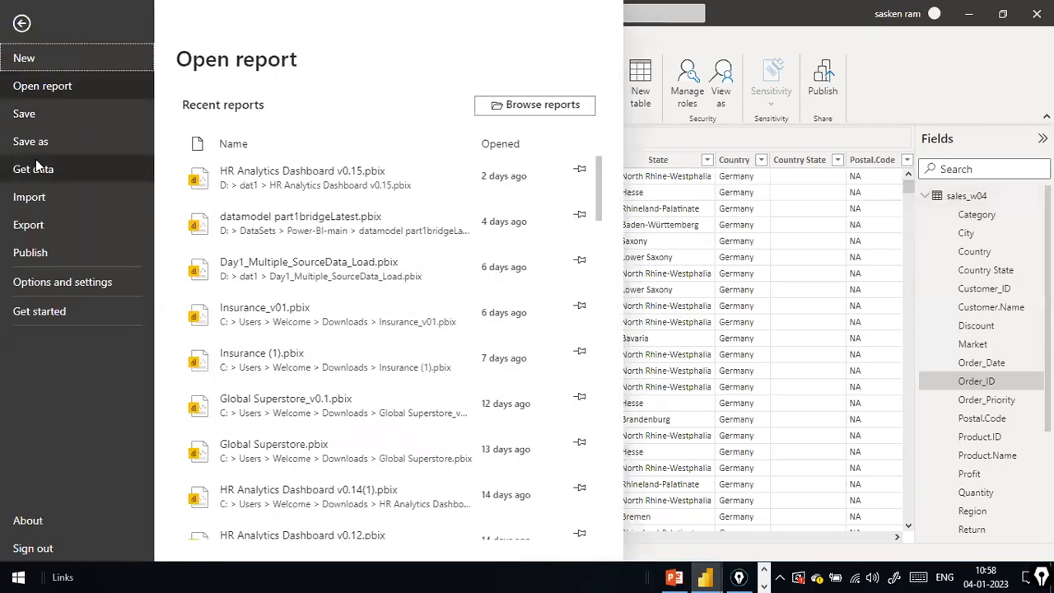
left_click(63, 115)
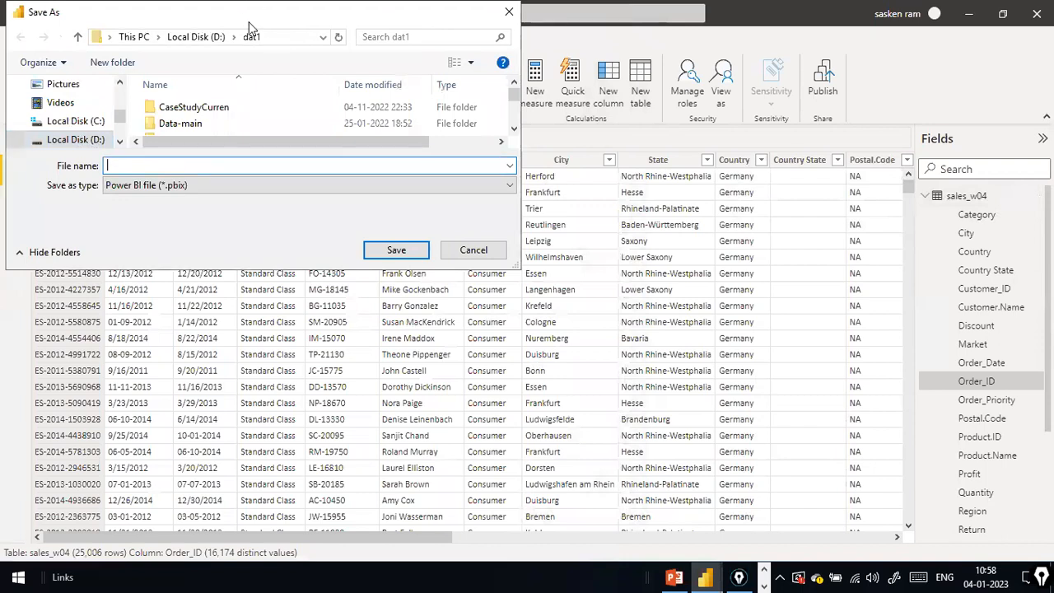
type("day")
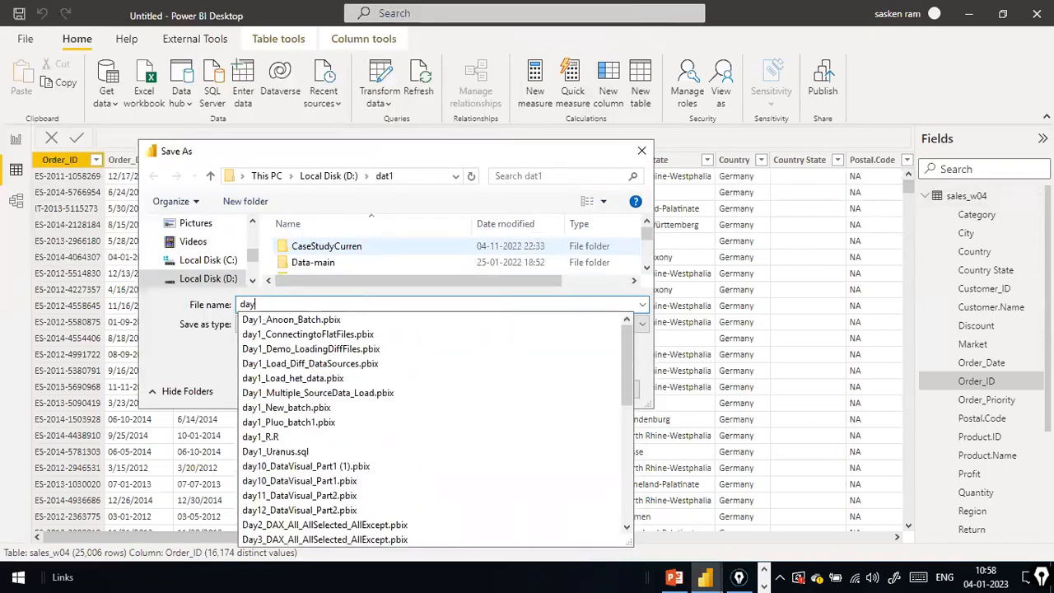
type("1_l")
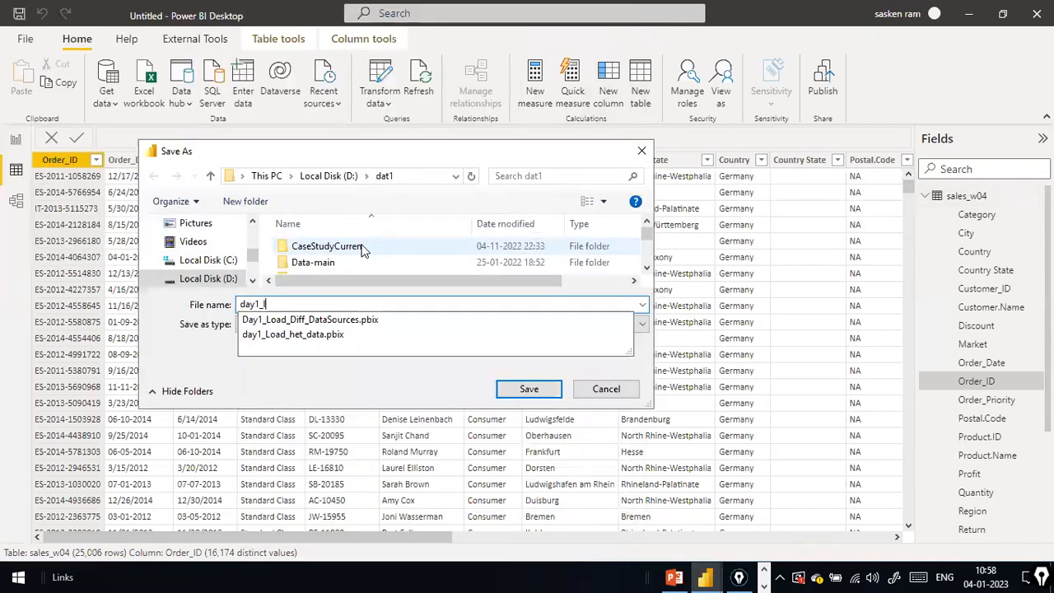
type("oad_data_d")
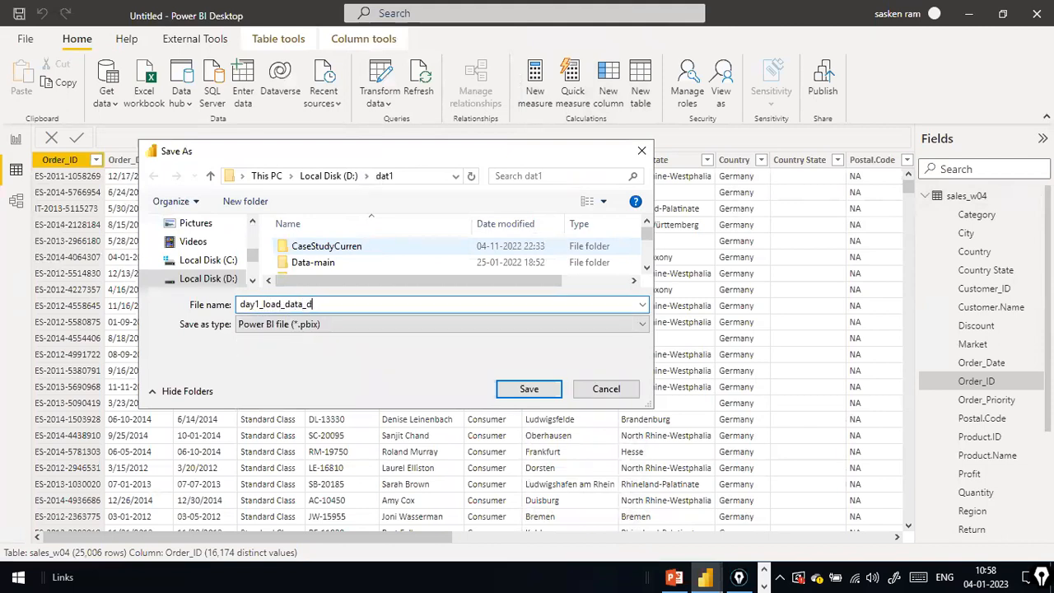
type("iffSources")
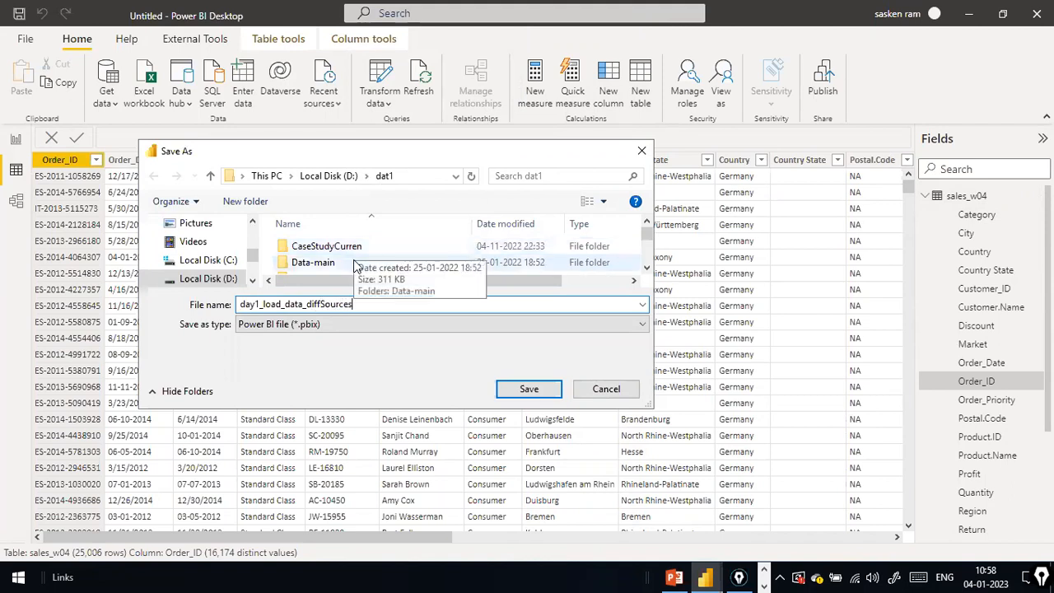
key("Return")
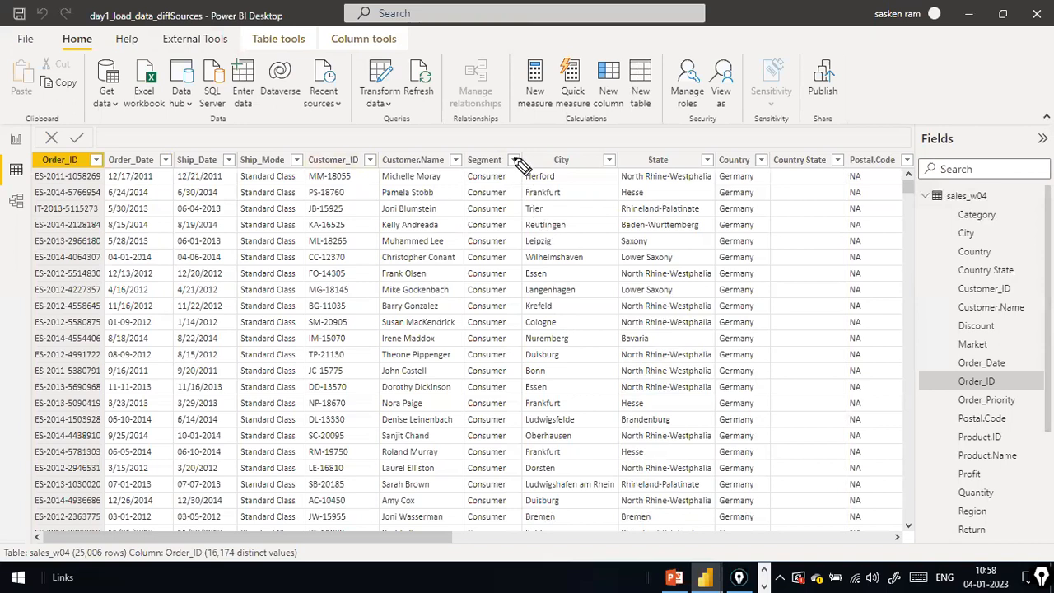
left_click_drag(525, 138, 591, 138)
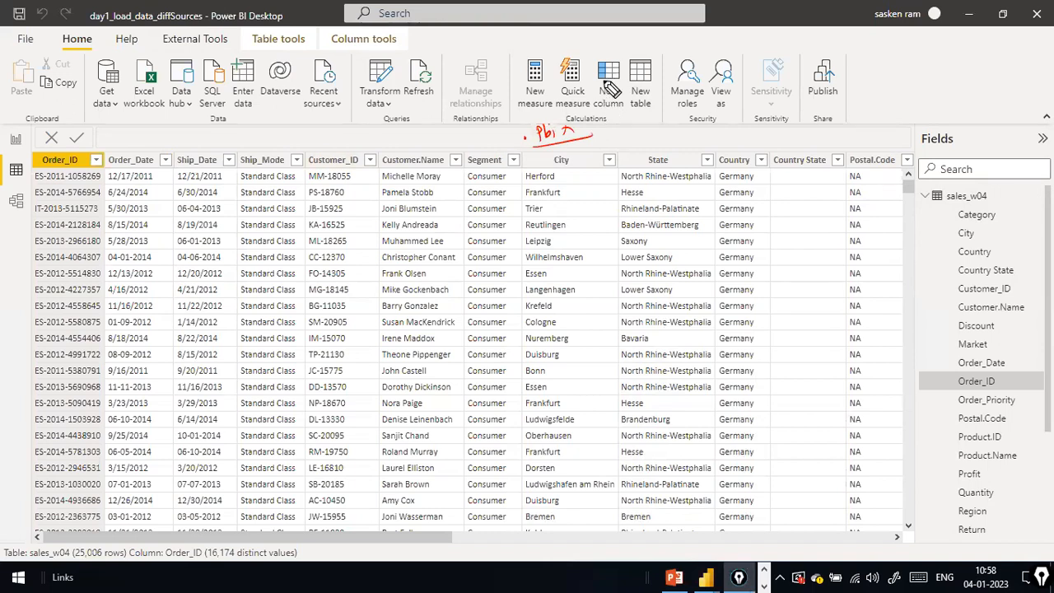
key("Escape")
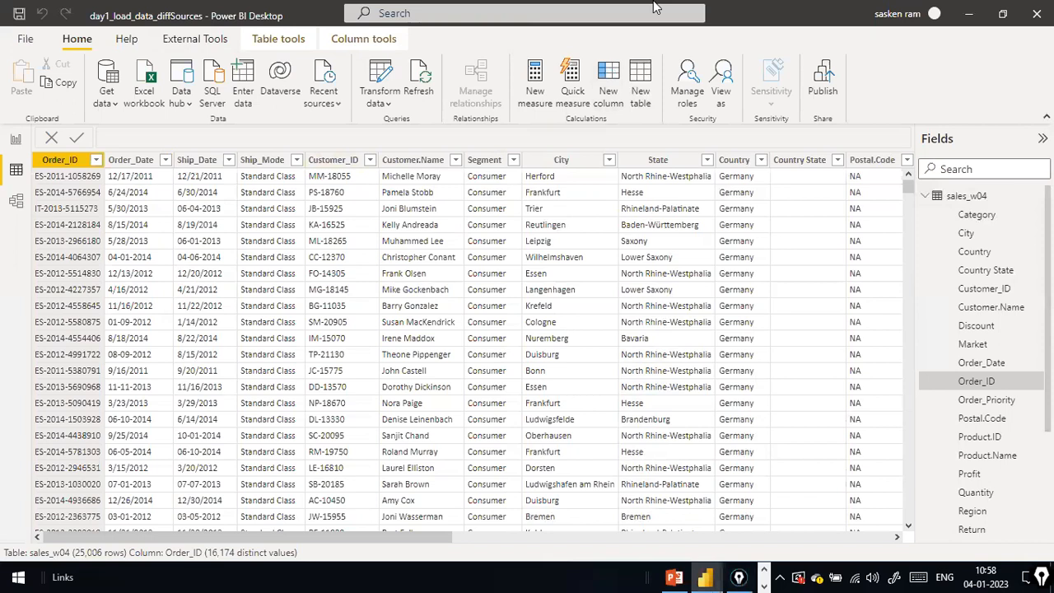
key("alt+Tab")
key("alt+Tab")
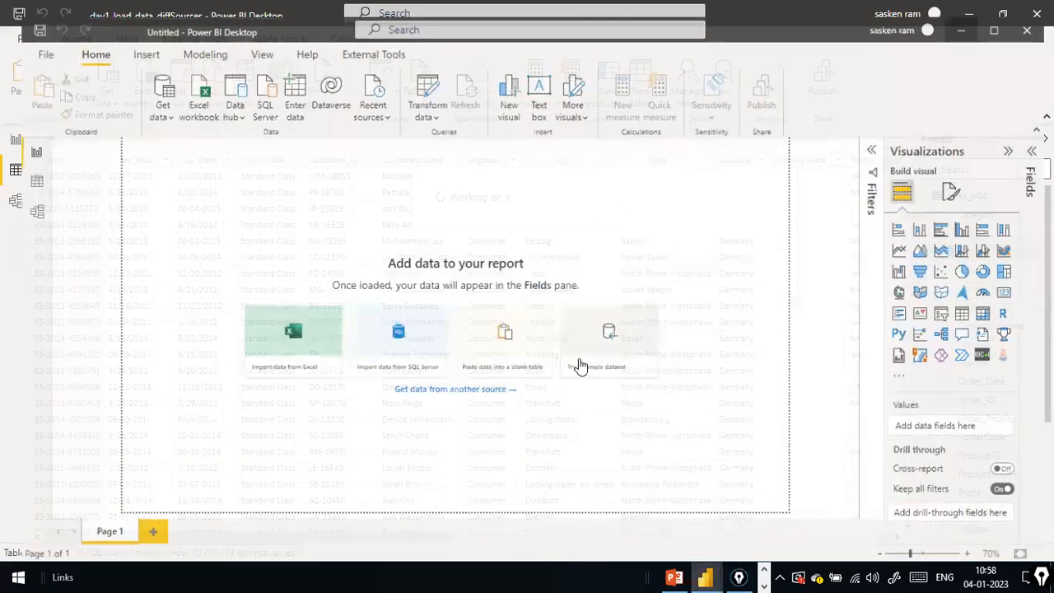
key("alt+Tab")
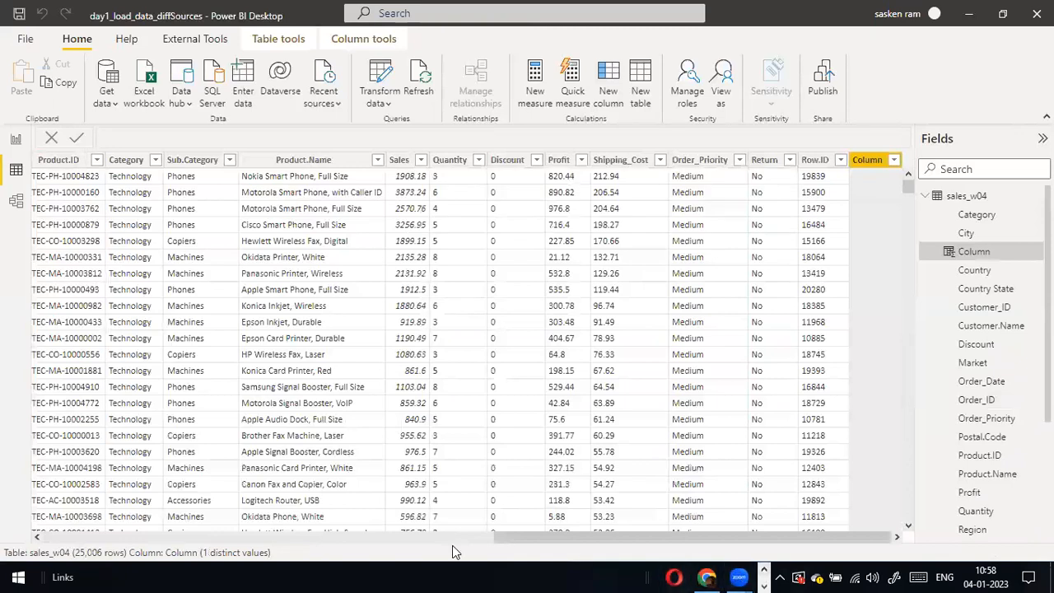
key("super")
type("file")
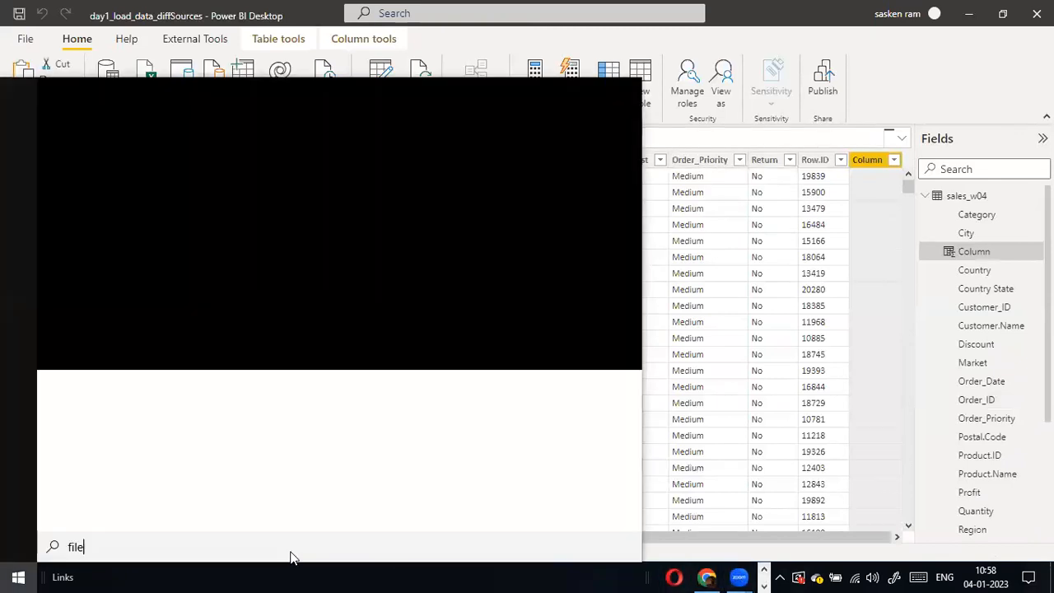
type(" ex")
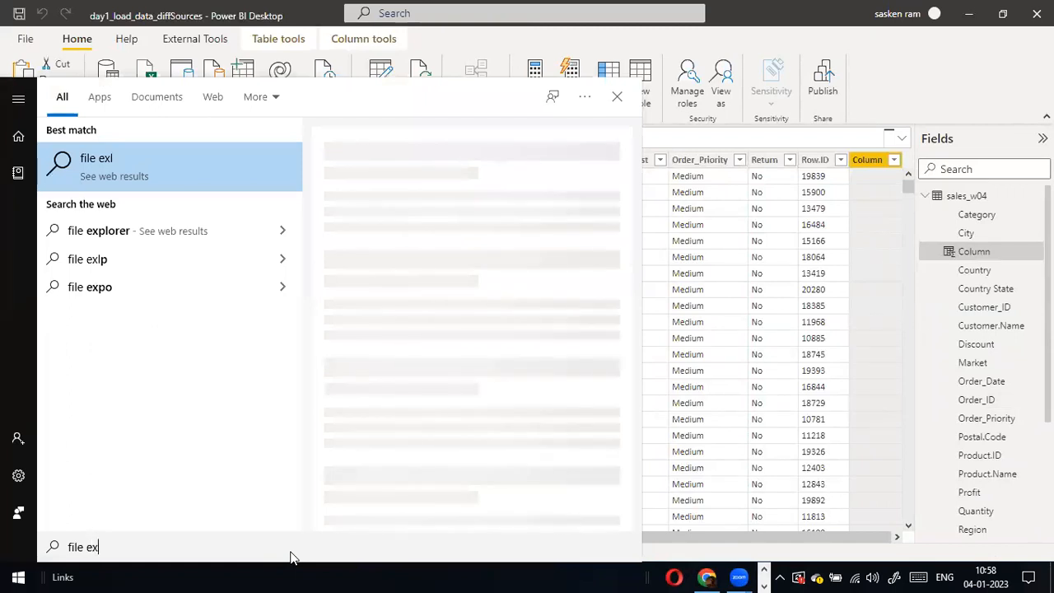
type("lorer")
key("BackSpace")
key("BackSpace")
key("BackSpace")
key("BackSpace")
key("BackSpace")
type("plorer")
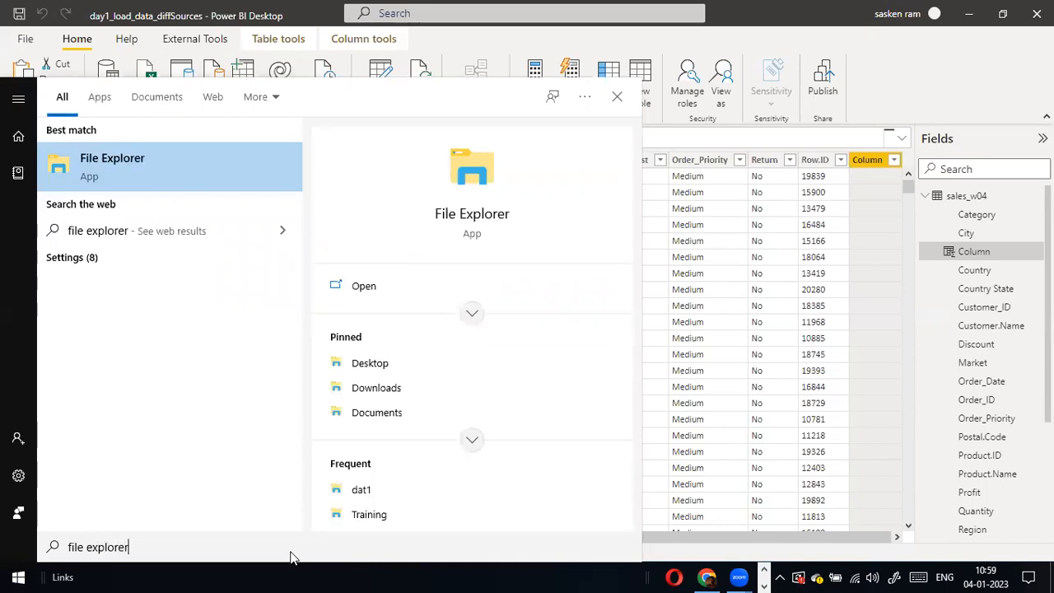
key("Escape")
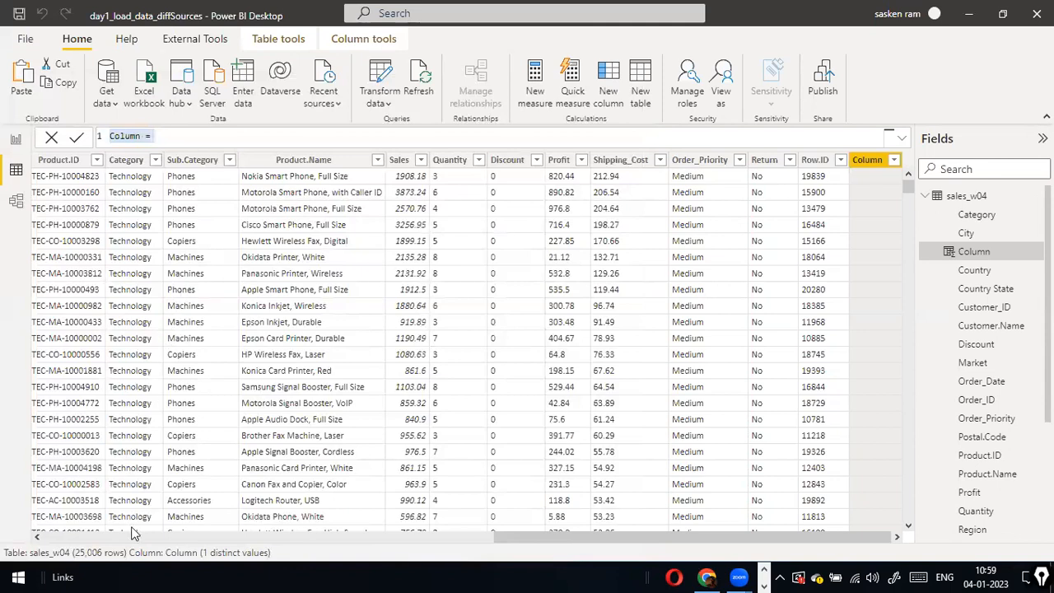
Switch to File Explorer and open the dat1 folder on Local Disk (D:) to look for the saved report
left_click(763, 570)
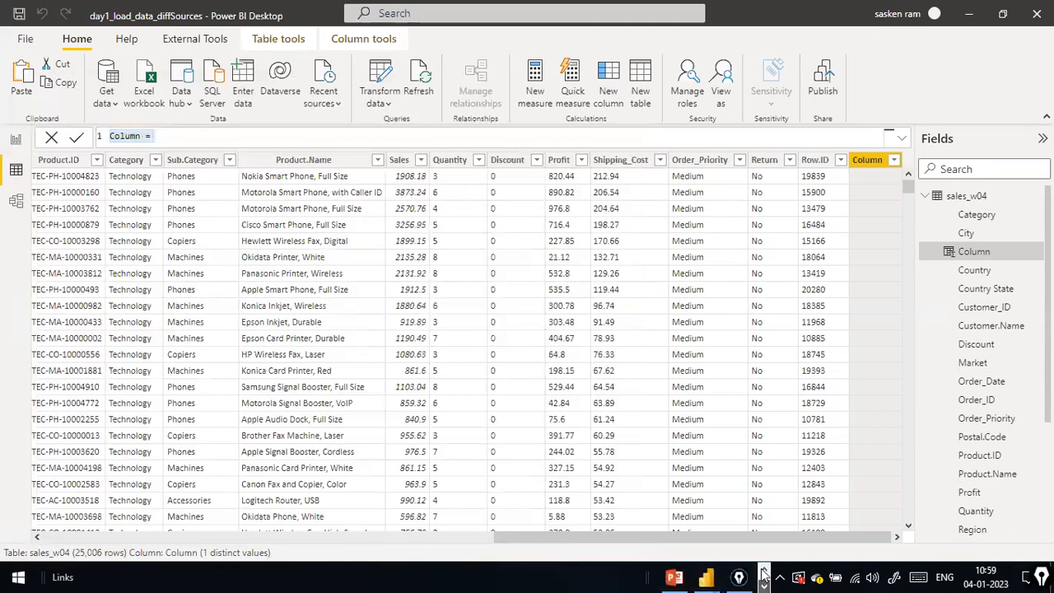
key("super+e")
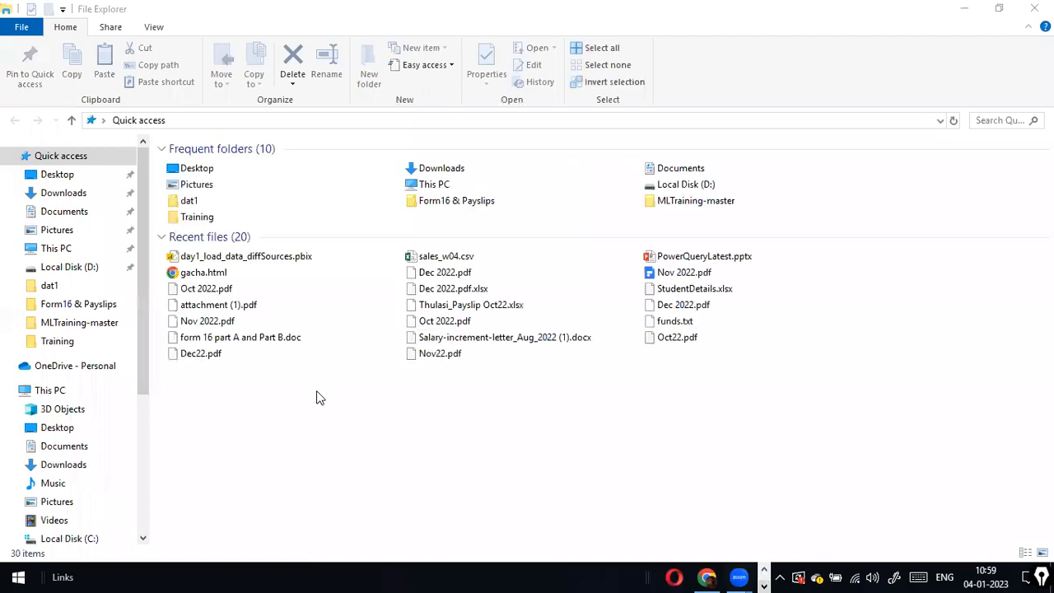
scroll(20, 495, "down", 1)
left_click(41, 506)
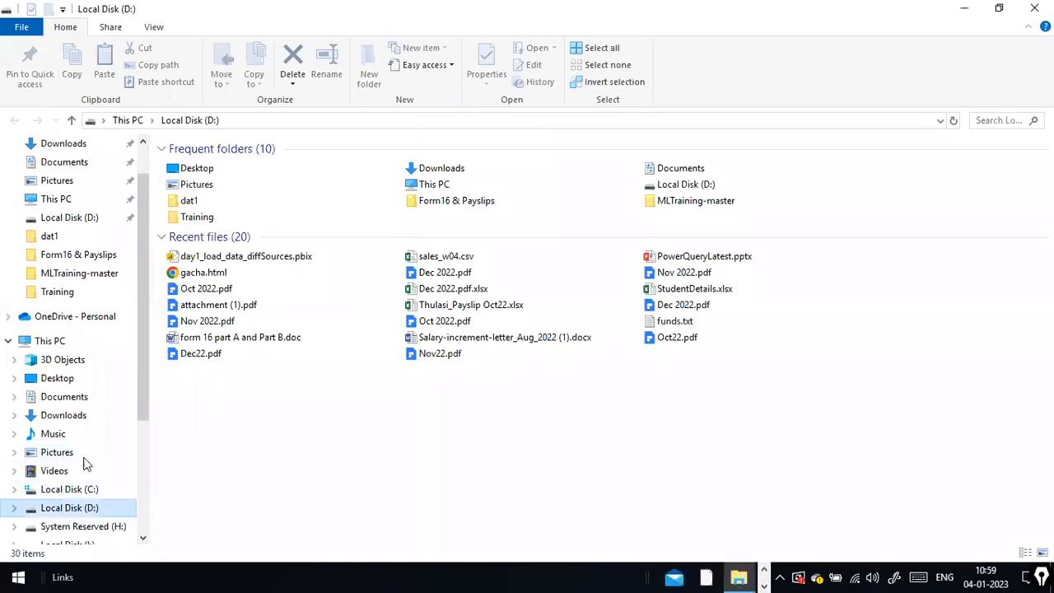
left_click(206, 329)
scroll(206, 329, "down", 10)
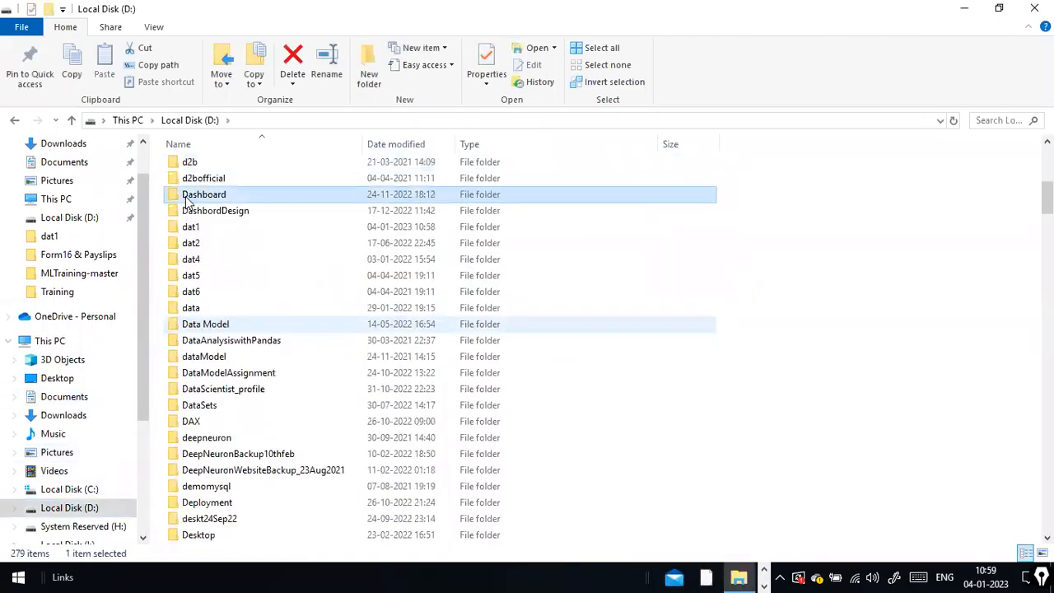
double_click(195, 228)
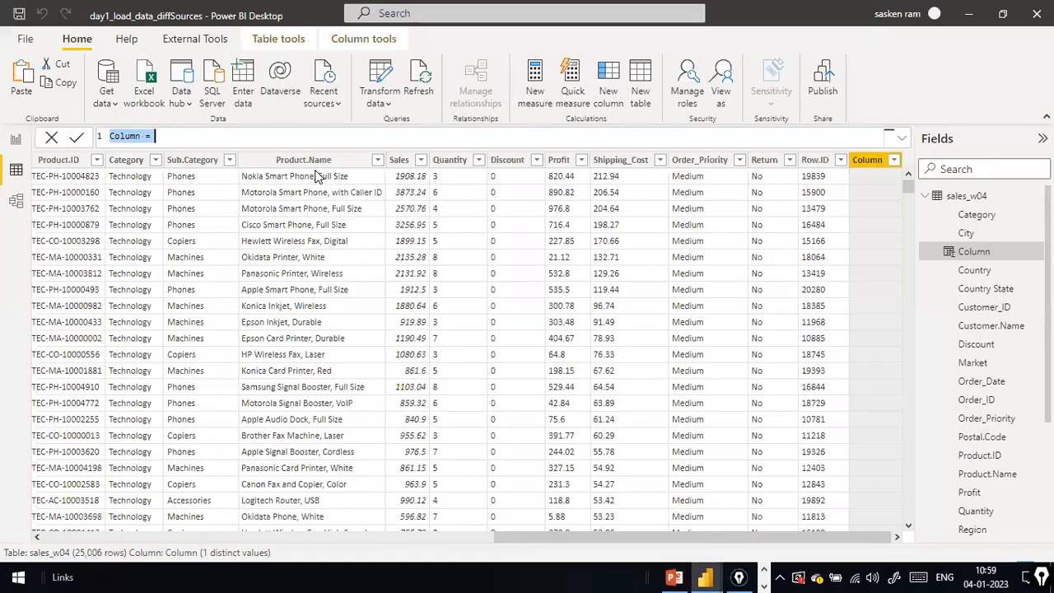
Discard the unfinished calculated column in sales_w04 and switch to the Report view in Power BI Desktop
key("Escape")
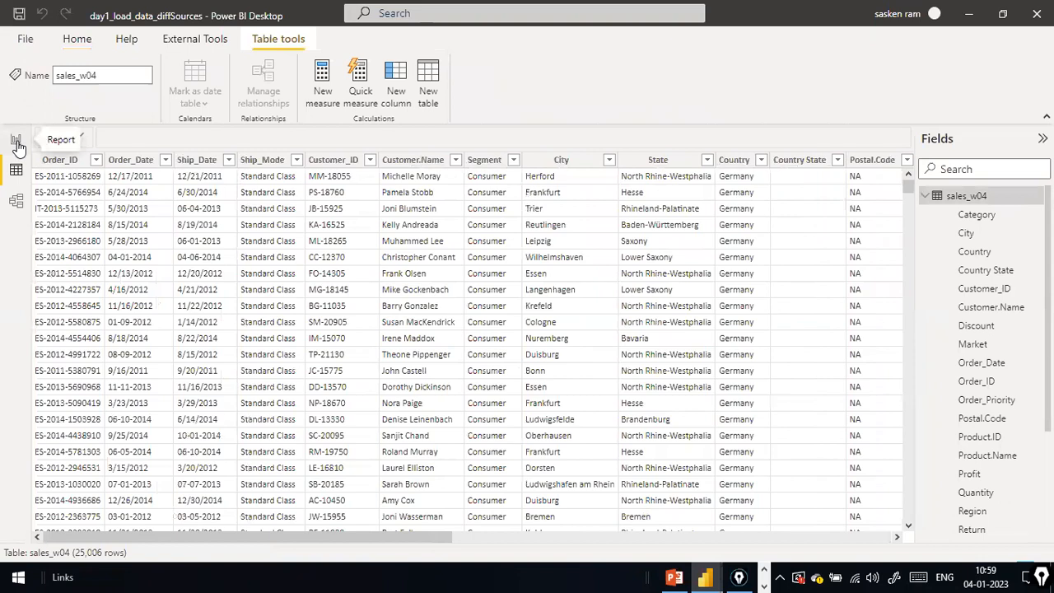
left_click(16, 141)
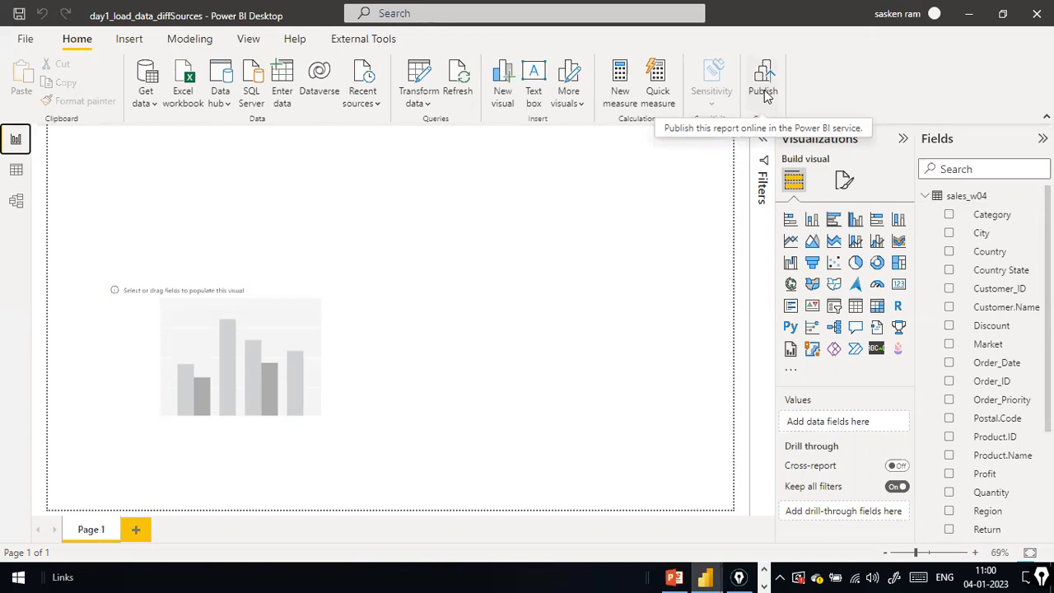
Fill the empty clustered column chart on Page 1 with Category on the X-axis and Sales on the Y-axis
left_click(345, 312)
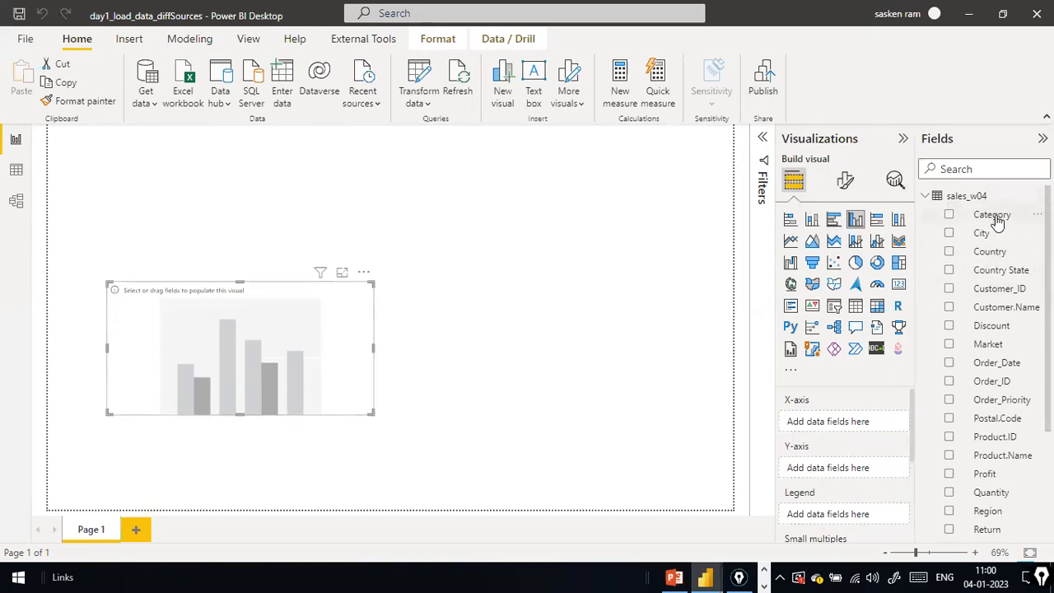
left_click_drag(994, 216, 193, 333)
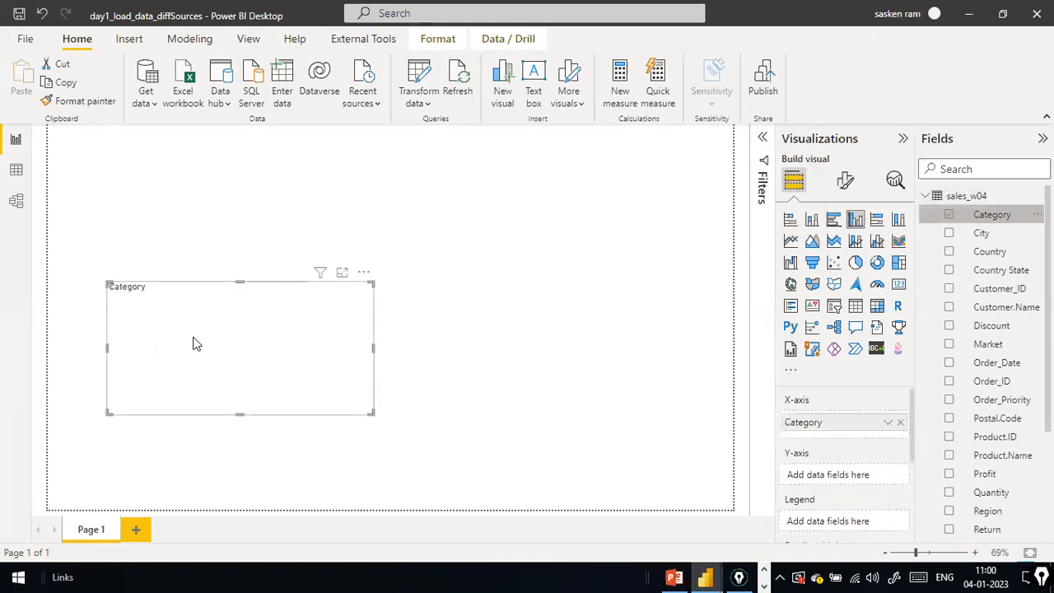
scroll(1024, 333, "down", 3)
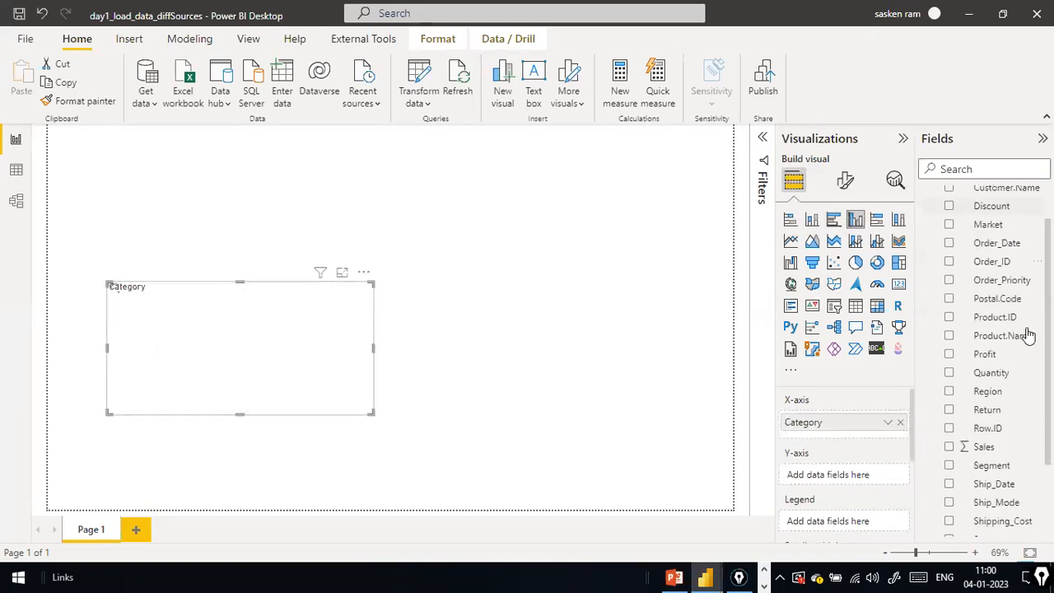
left_click_drag(984, 417, 261, 341)
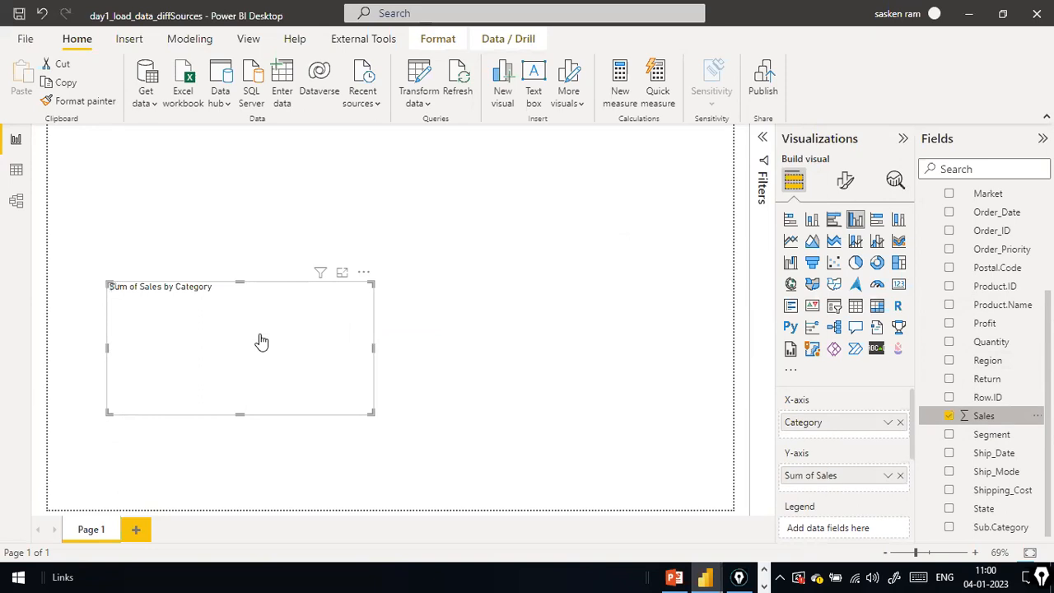
left_click(478, 383)
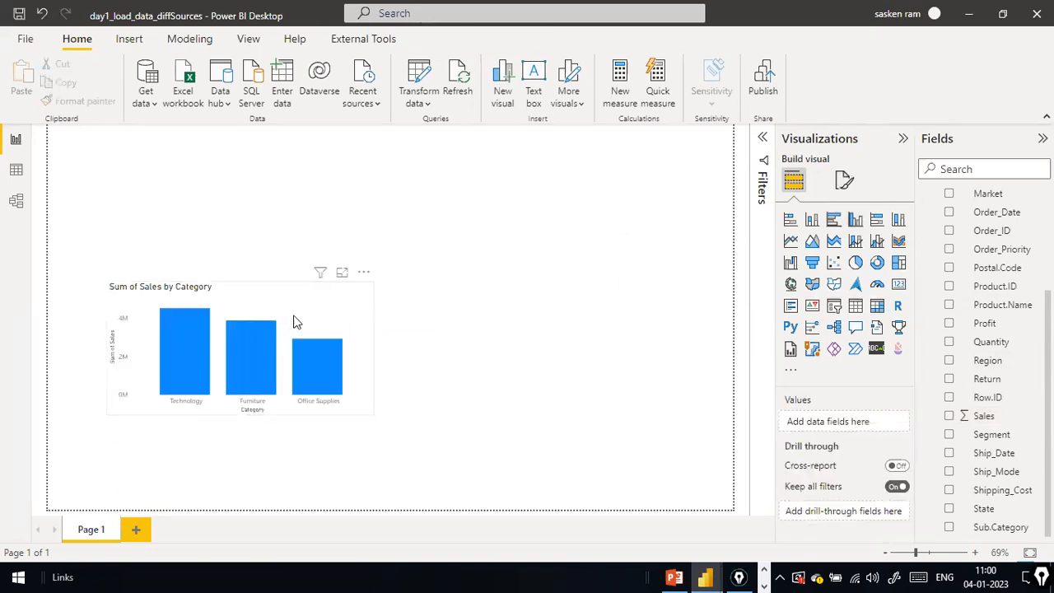
Move the Sum of Sales by Category chart to the lower part of Page 1 and deselect it
left_click_drag(296, 322, 330, 367)
left_click(680, 370)
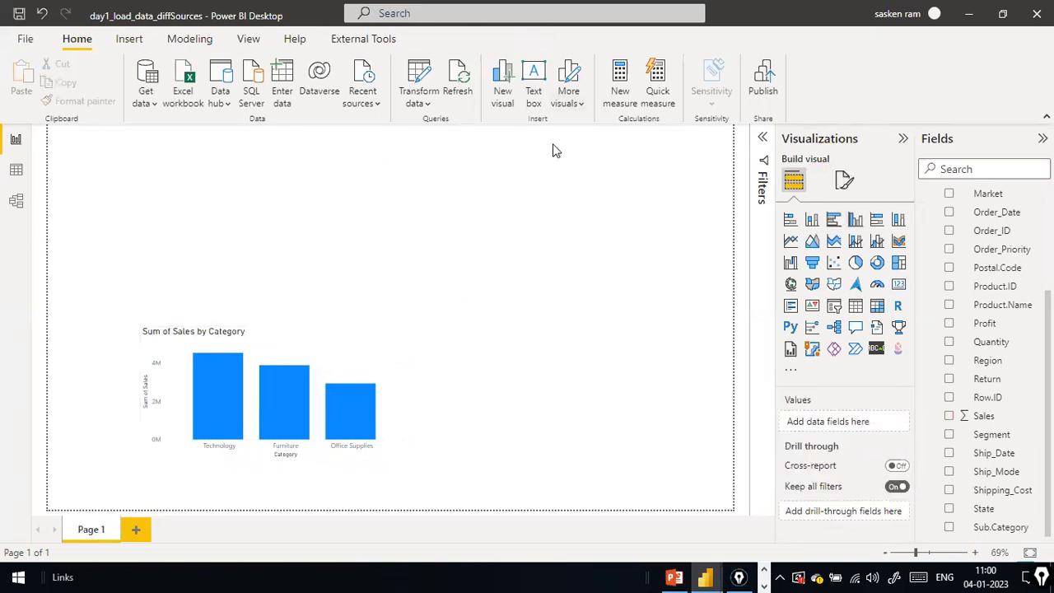
left_click_drag(347, 339, 331, 357)
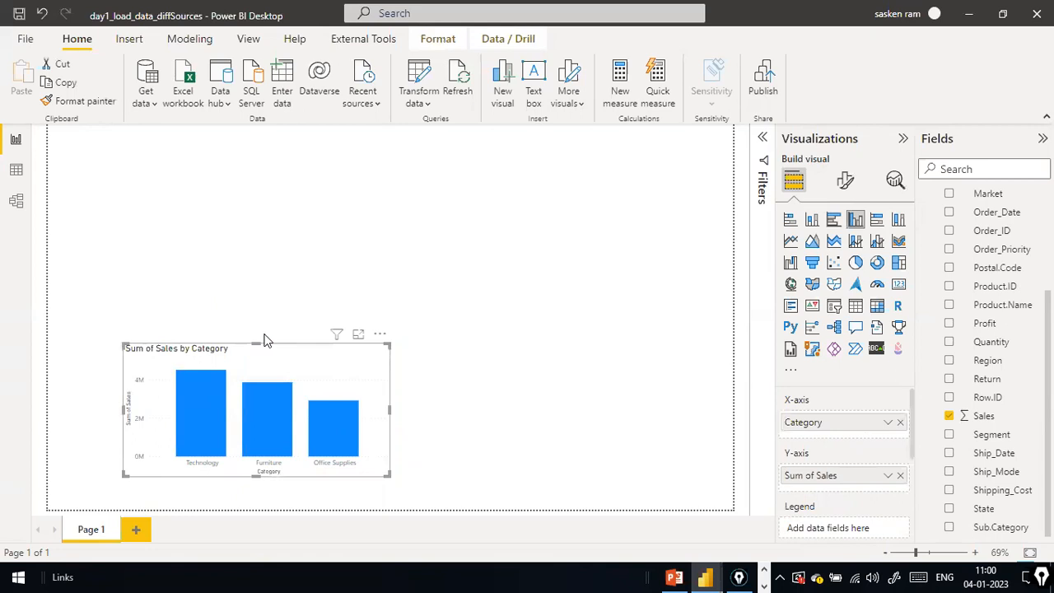
left_click(433, 357)
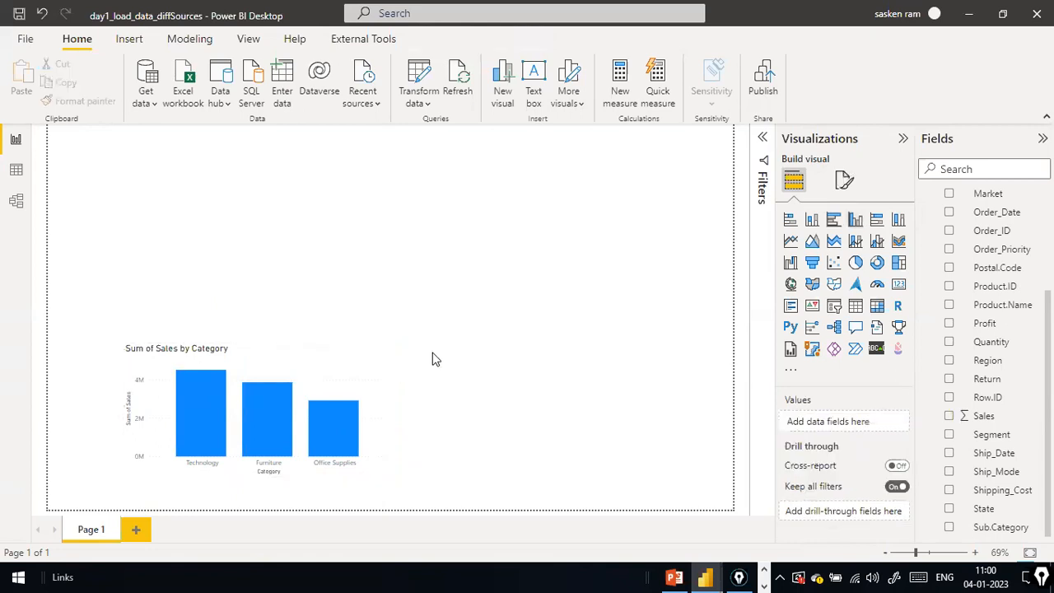
left_click(318, 365)
left_click(494, 260)
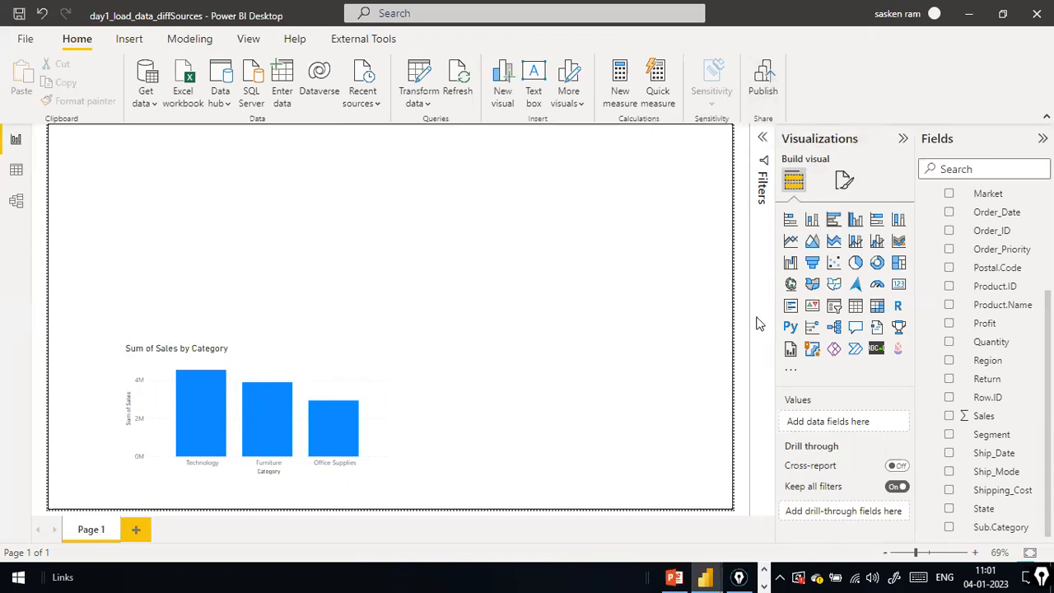
Mark the Publish command with a red arrow, start publishing the report and save the pending changes
mouse_move(708, 249)
left_mouse_down()
mouse_move(738, 93)
mouse_move(744, 111)
left_mouse_up()
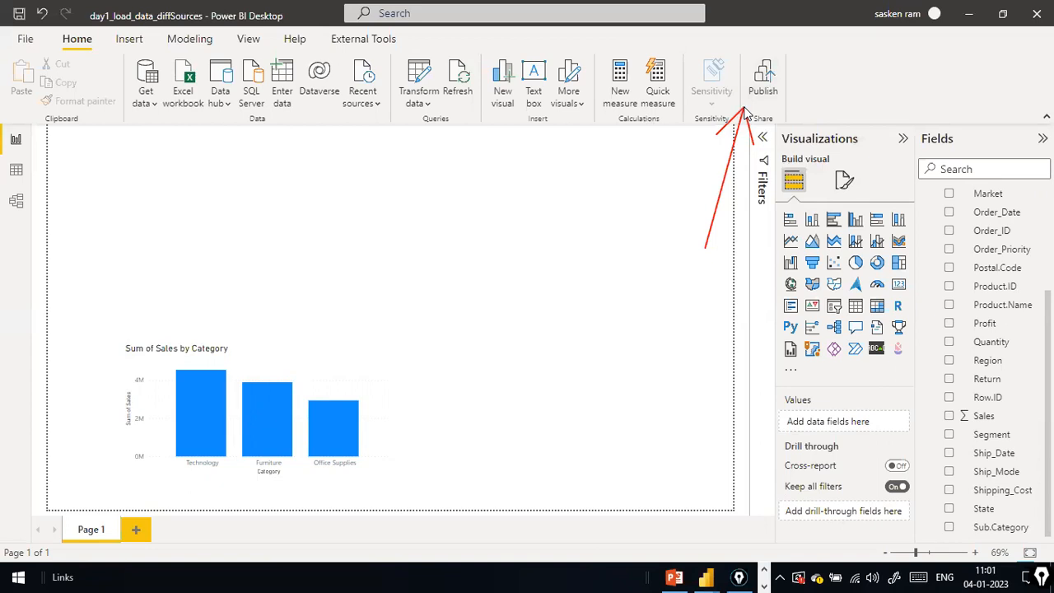
left_click(766, 66)
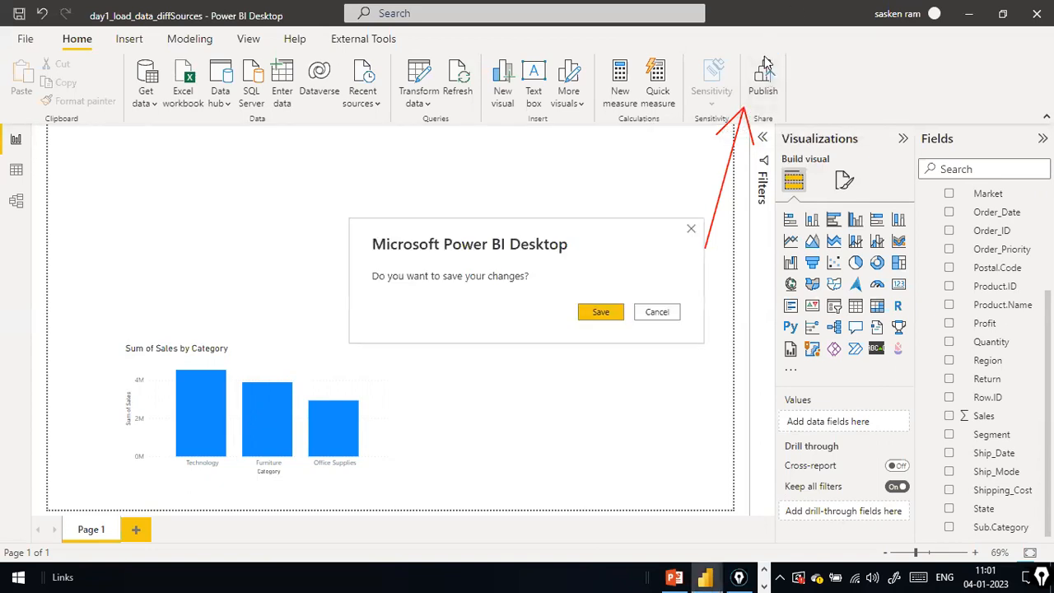
left_click(589, 317)
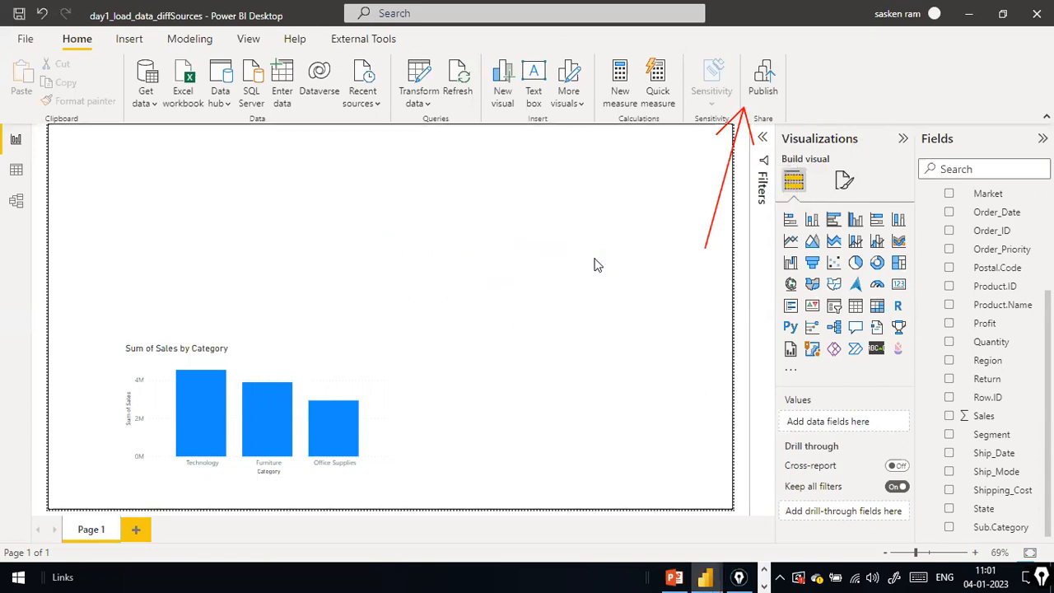
Switch to Chrome, load app.powerbi.com in the Microsoft download page's place and maximize the browser window
key("alt+Tab")
key("alt+Tab")
key("alt+Tab")
key("alt+Tab")
key("alt+Tab")
key("alt+Tab")
key("alt+Tab")
key("alt+Tab")
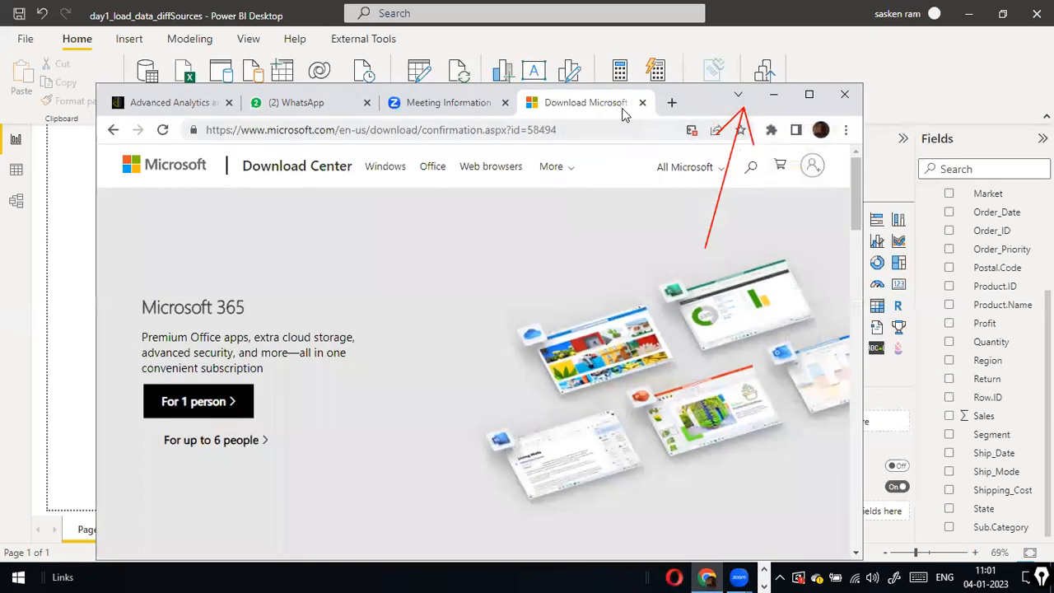
left_click(632, 129)
type("app")
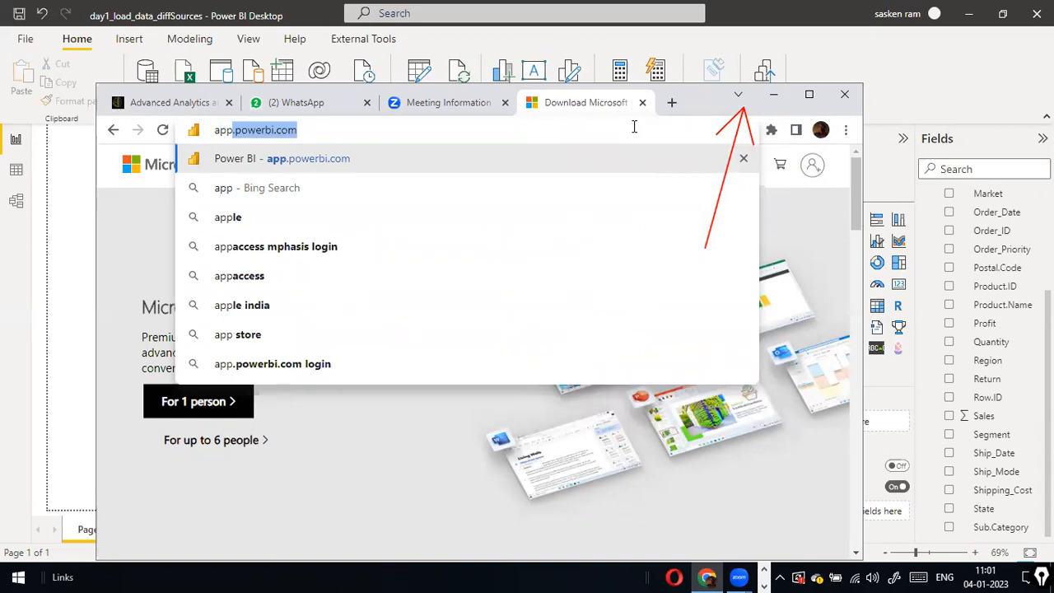
key("Return")
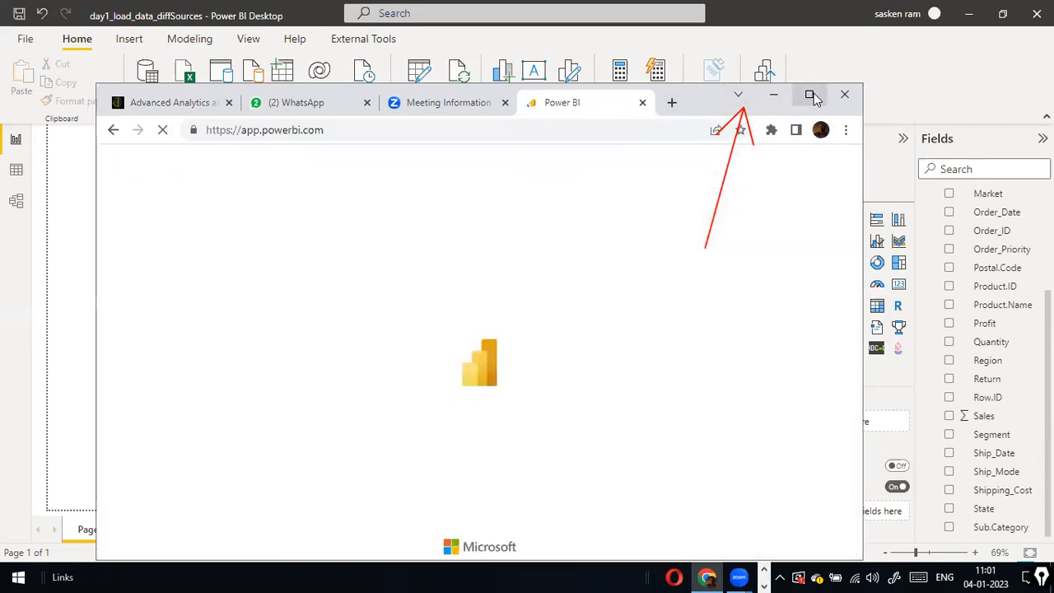
left_click(809, 94)
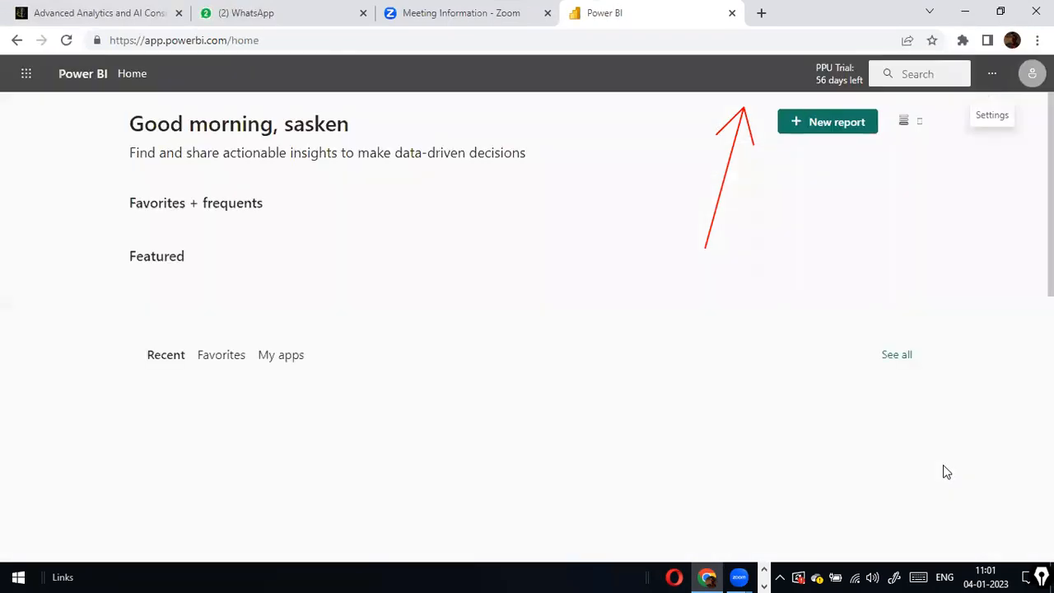
Show the signed-in account's profile details in the Power BI service and point out its e-mail address
left_click(1031, 76)
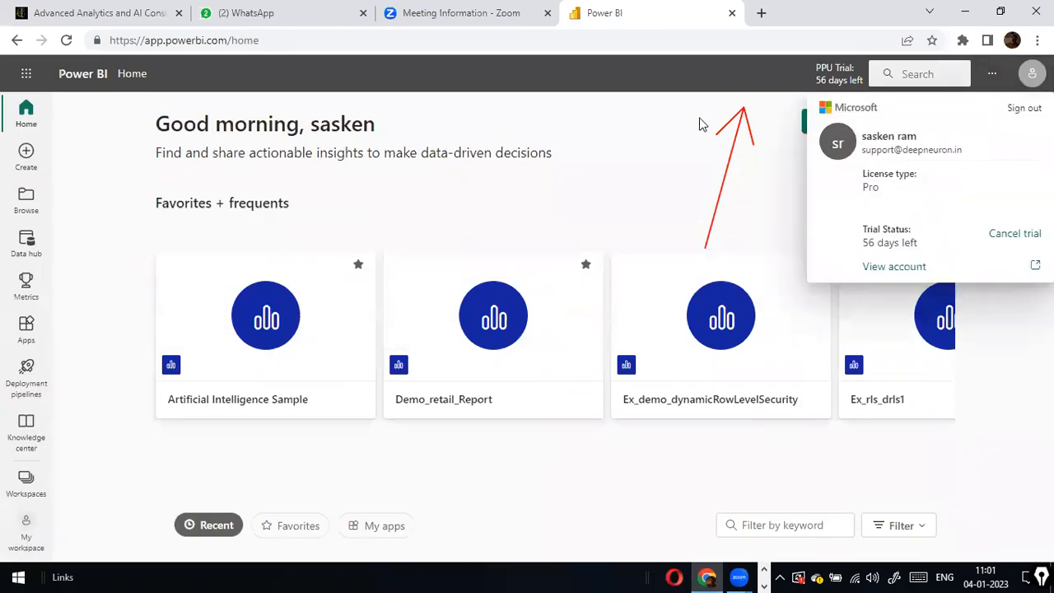
left_click_drag(862, 151, 947, 169)
left_click(692, 160)
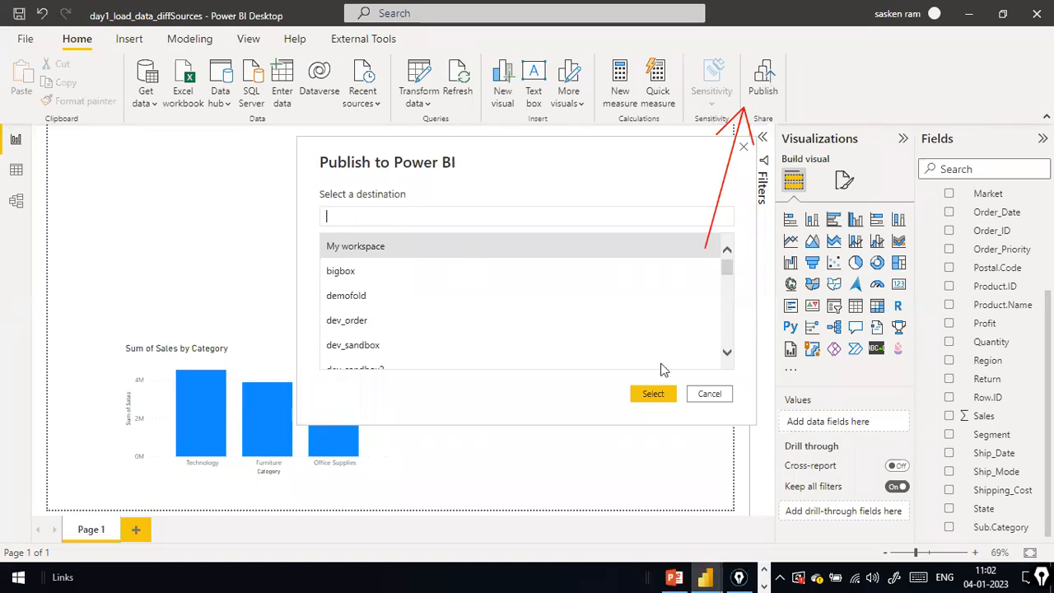
Look through the Publish to Power BI destinations in Power BI Desktop and return to the Power BI service in Chrome
key("alt+Tab")
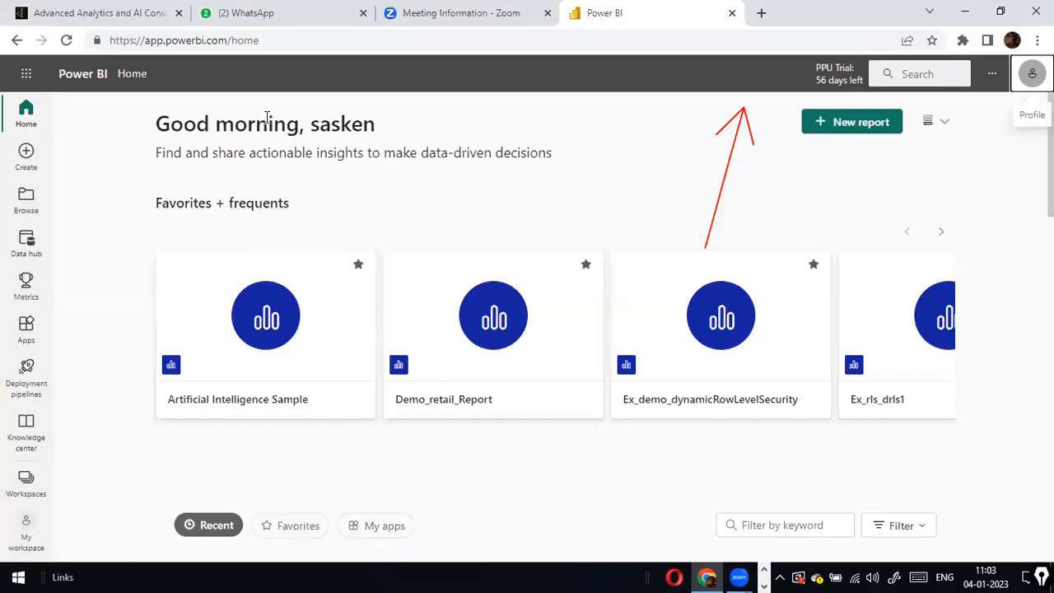
key("alt+Tab")
scroll(372, 298, "down", 1)
scroll(372, 296, "down", 1)
scroll(375, 295, "up", 3)
key("alt+Tab")
Start creating a new workspace in the Power BI service and enter Jan Batch as its name
left_click(24, 491)
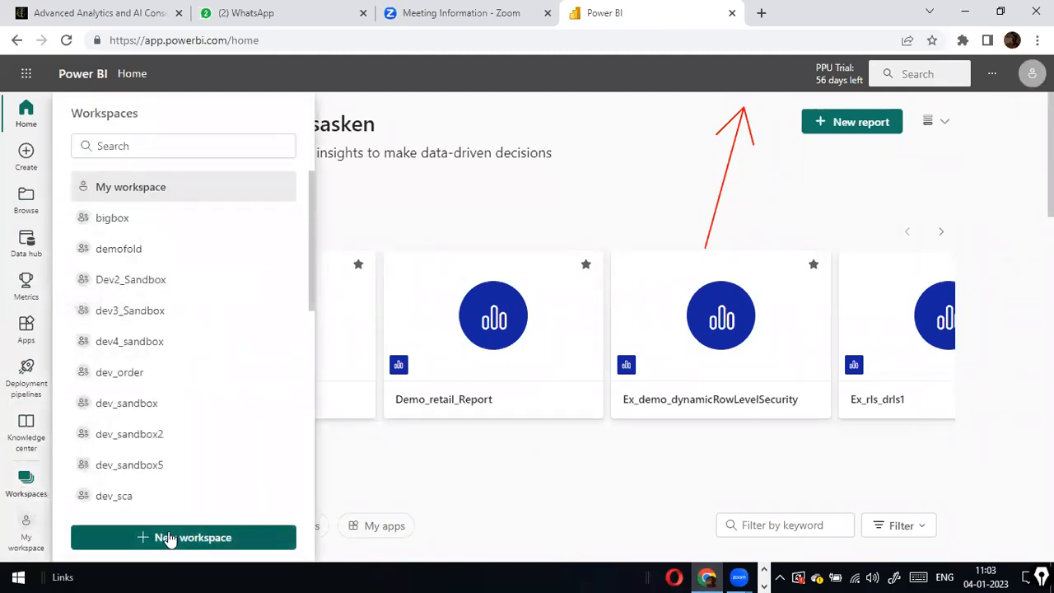
left_click(167, 537)
left_click(761, 325)
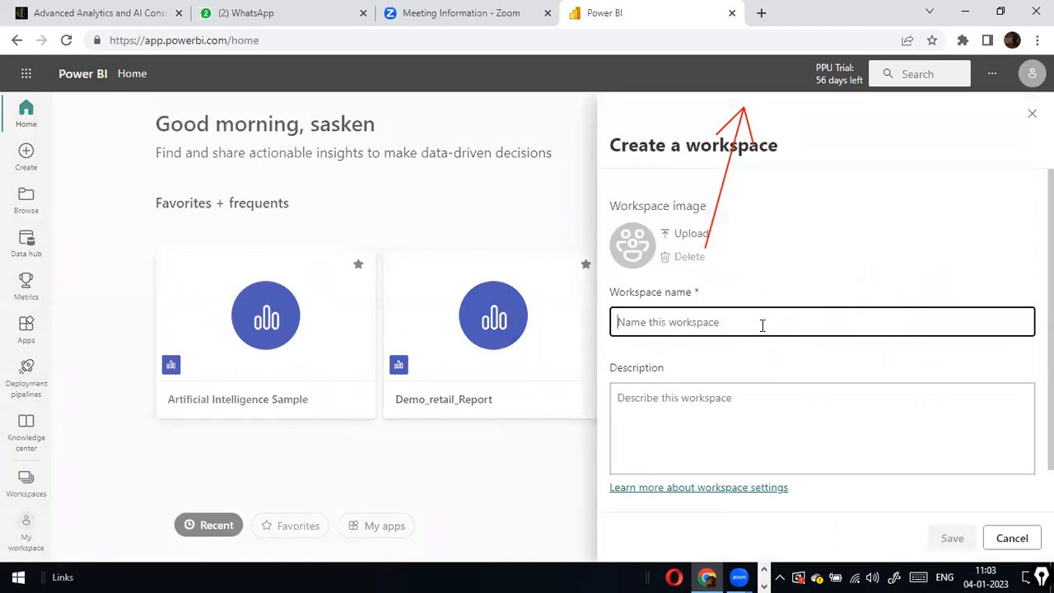
type("Jan Batch")
left_click(741, 411)
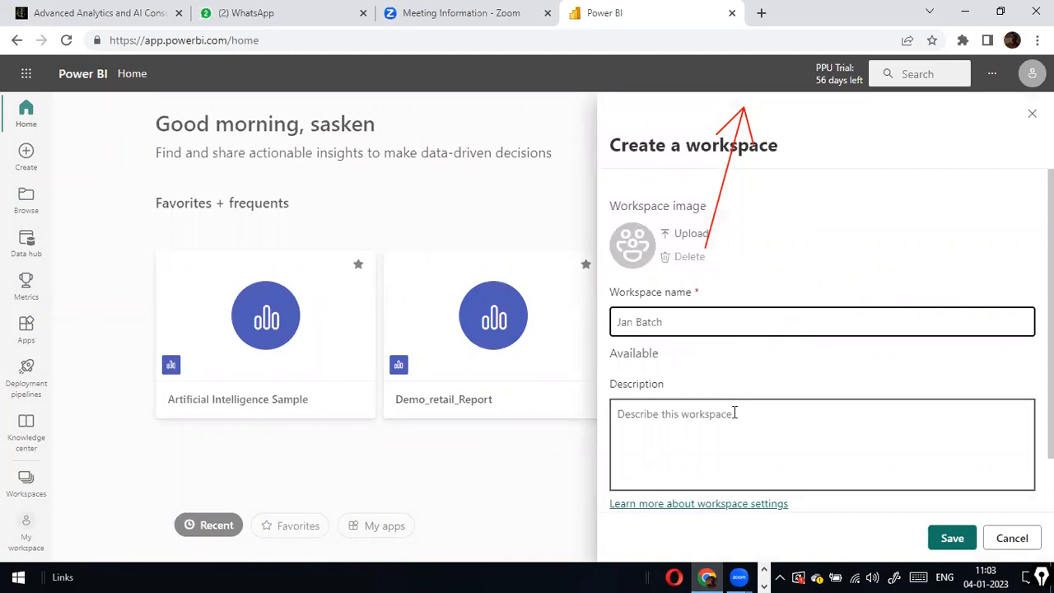
Replace the new workspace's name with dev_sandbox_jan and save the workspace
left_click(705, 329)
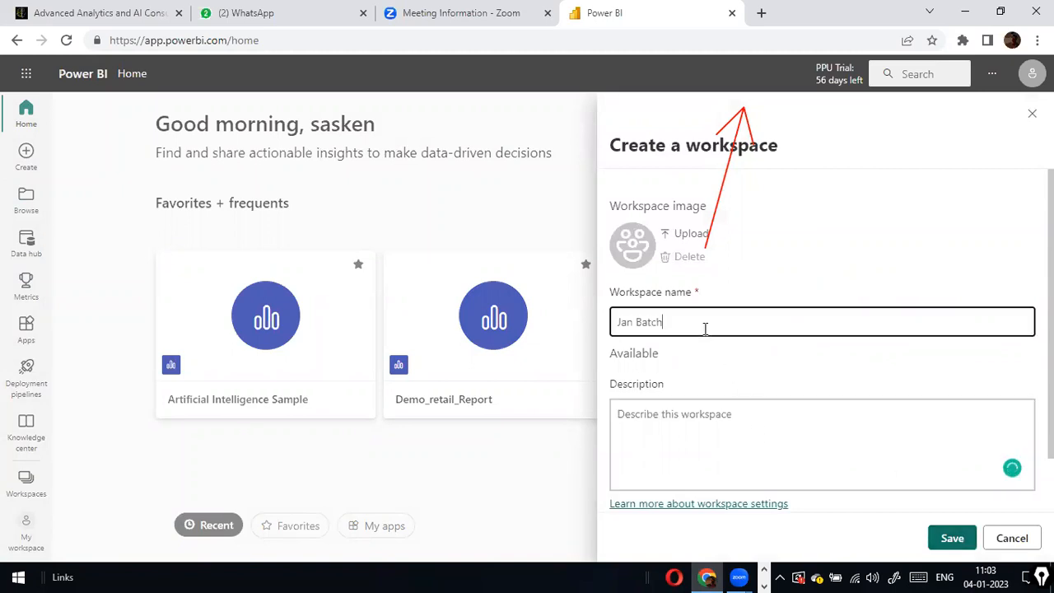
key("ctrl+a")
type("d")
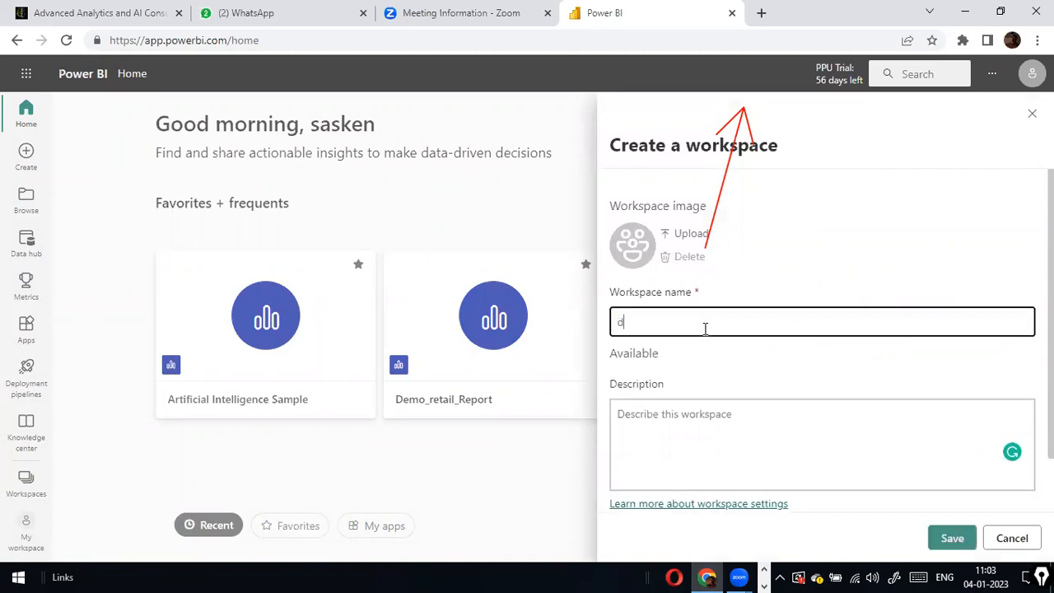
type("ev_sandbox")
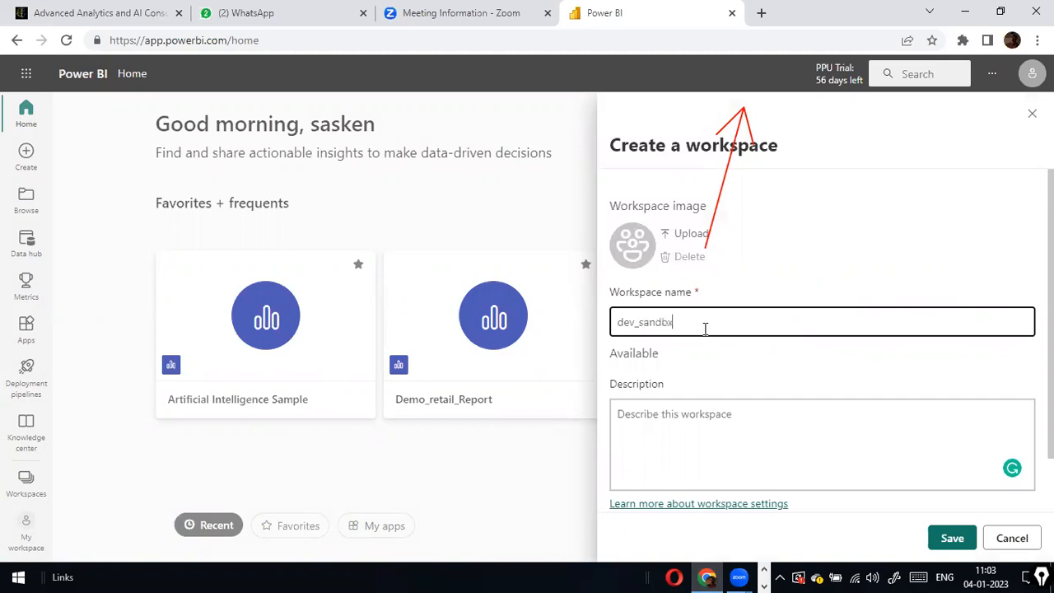
type("_jan")
left_click(953, 539)
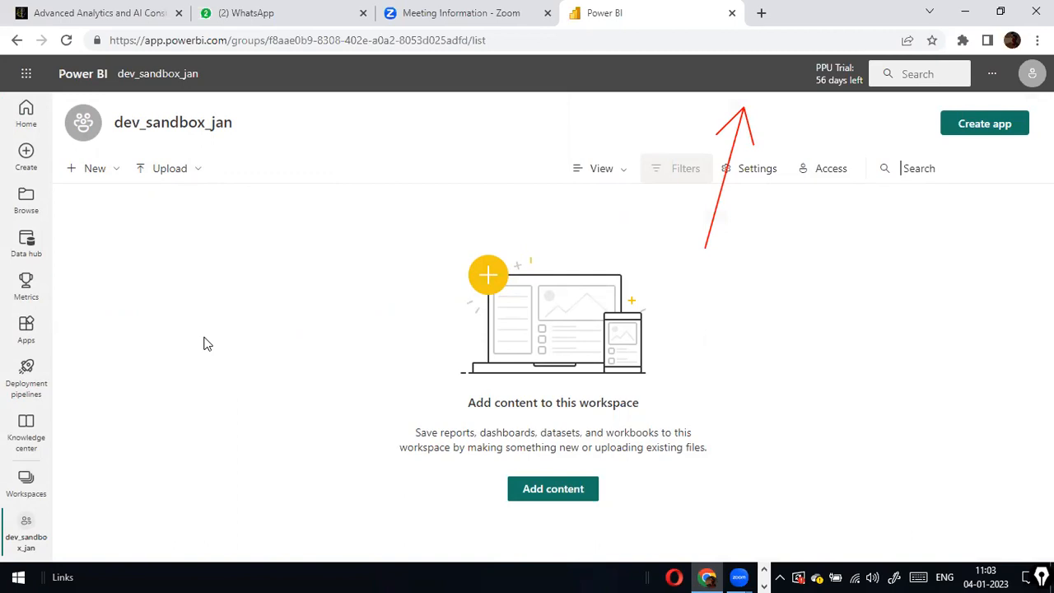
Switch to Power BI Desktop, restart publishing to refresh the destinations, and publish the report to the dev_sandbox_jan workspace
key("alt+Tab")
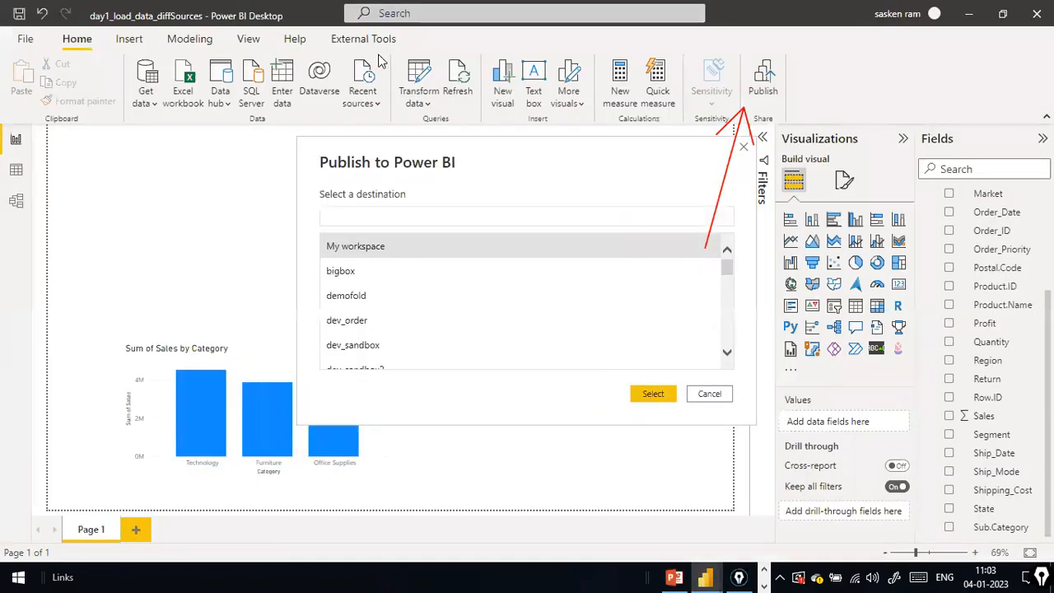
left_click(703, 396)
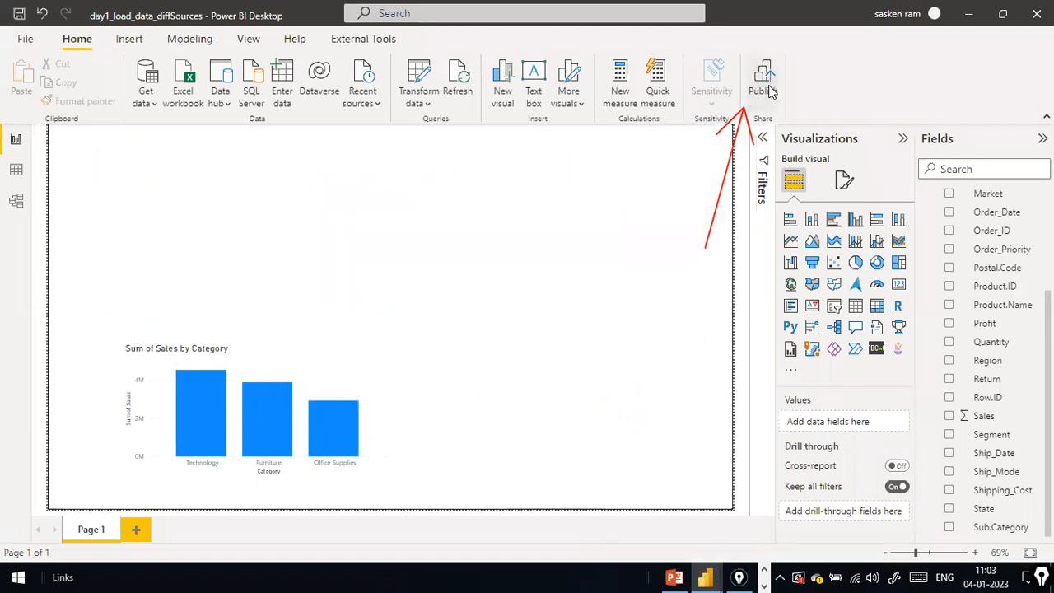
scroll(401, 271, "down", 3)
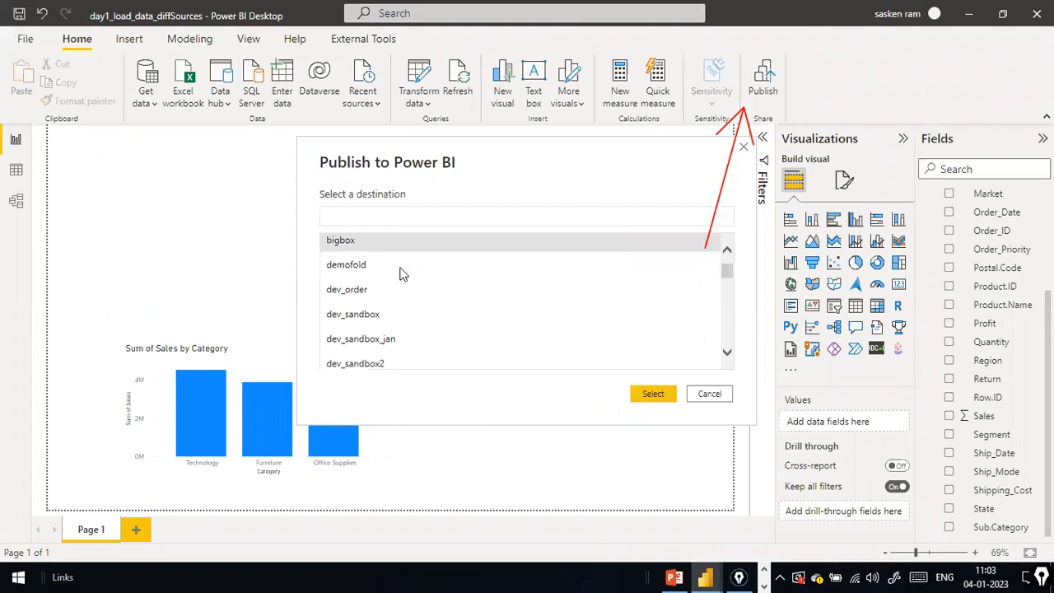
left_click(372, 333)
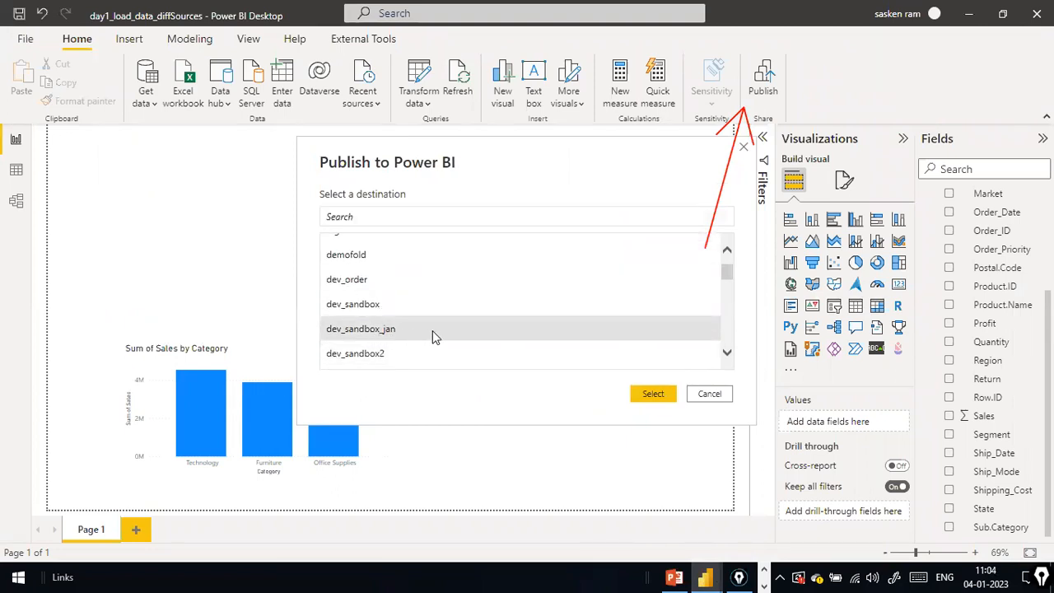
left_click(665, 394)
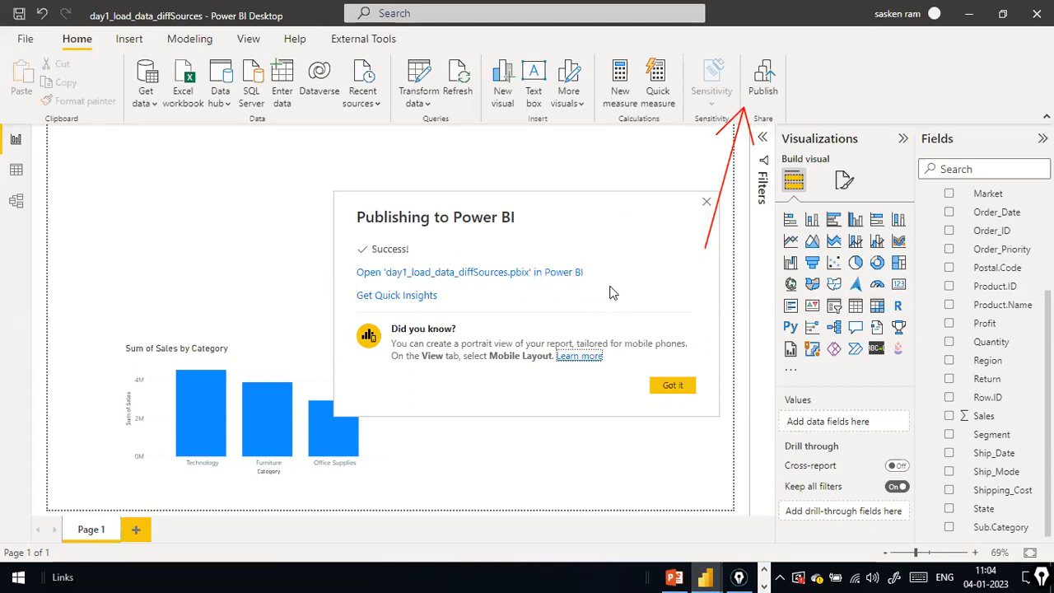
left_click(676, 384)
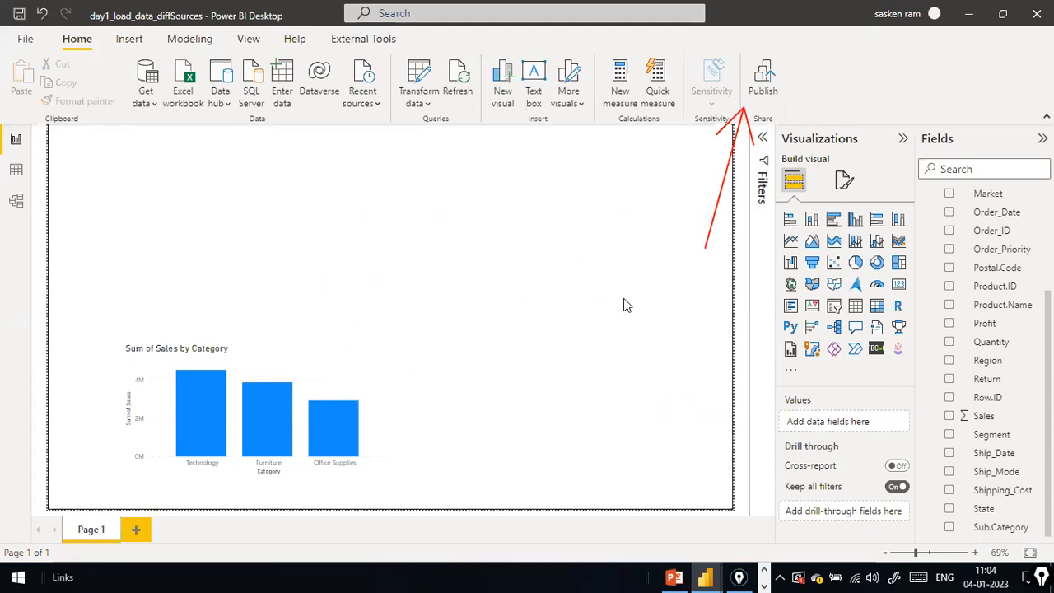
Compare the report in Power BI Desktop with the published report and dataset in the dev_sandbox_jan workspace in Chrome
key("alt+Tab")
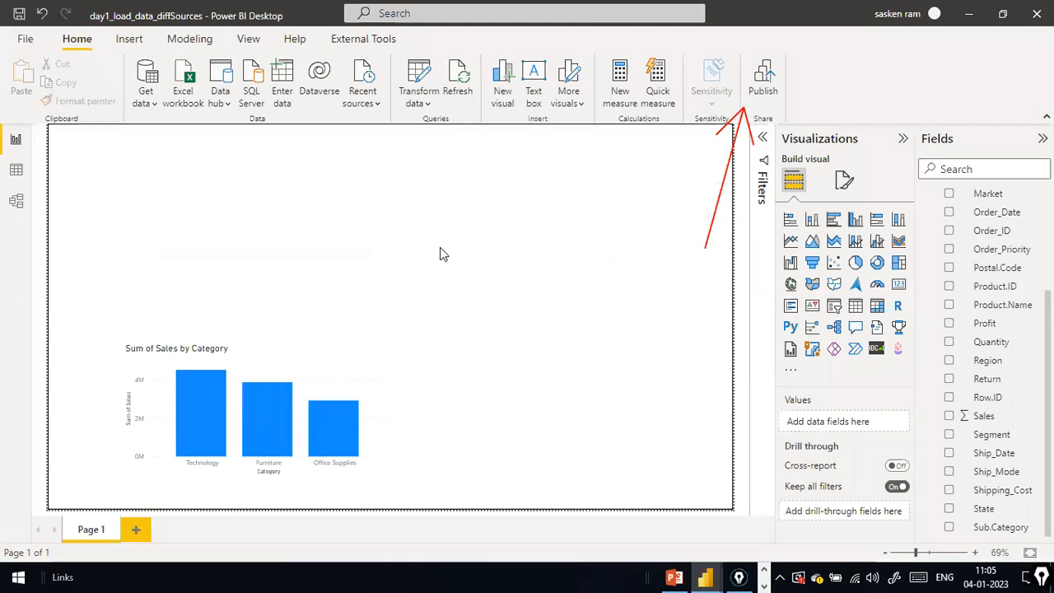
key("super")
left_click(574, 321)
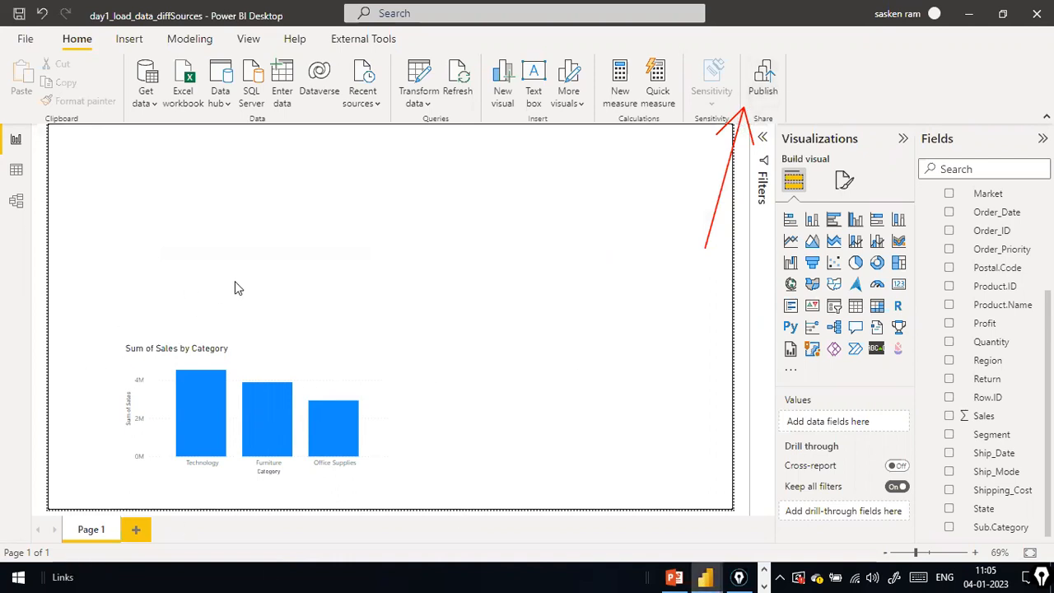
key("alt+Tab")
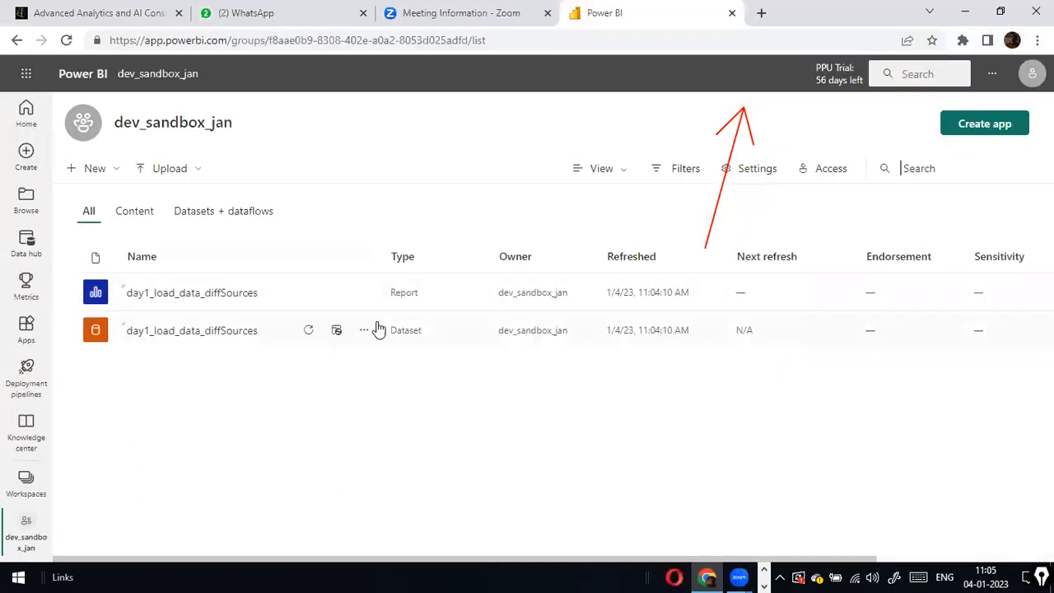
key("alt+Tab")
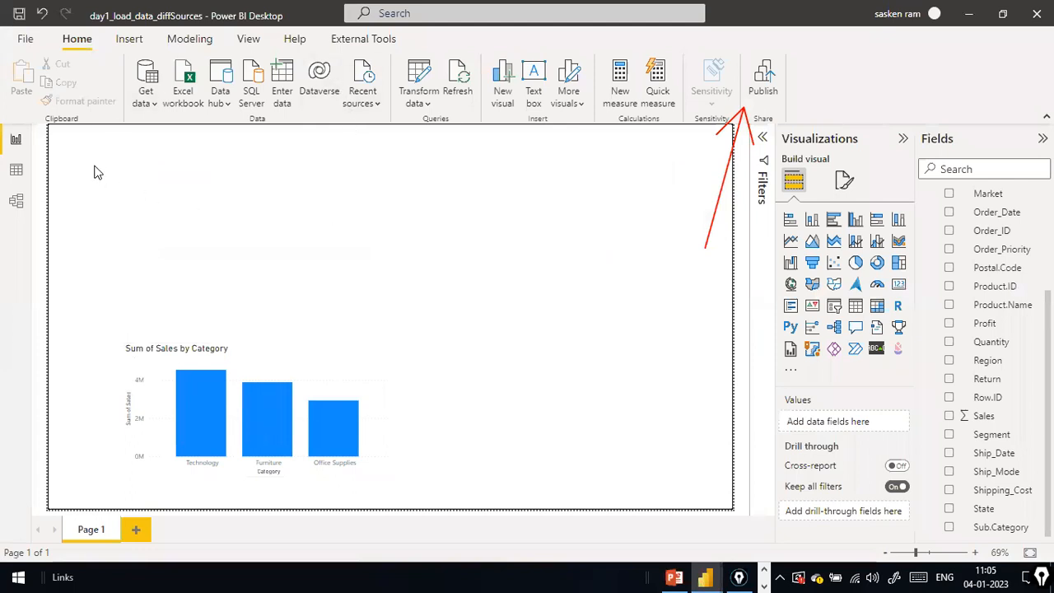
key("alt+Tab")
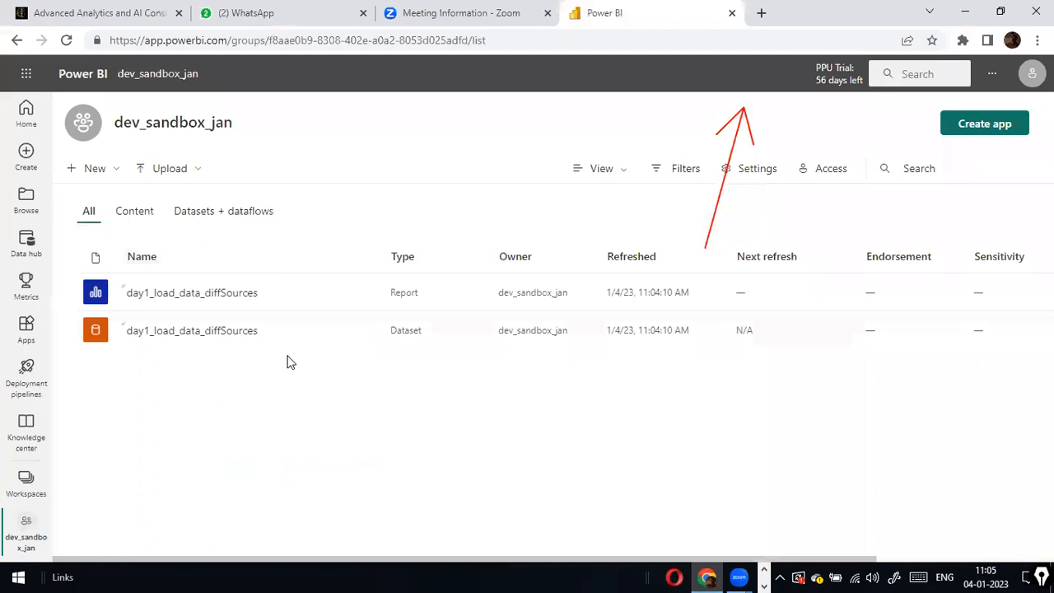
key("alt+Tab")
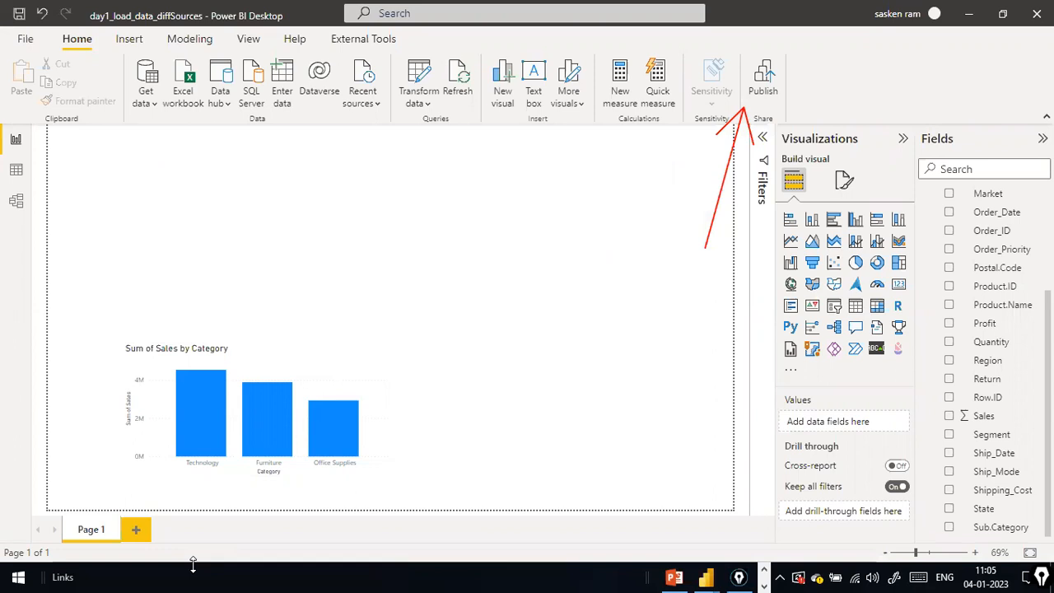
Switch from the report canvas to the Data view to show the sales_w04 table
left_click(416, 212)
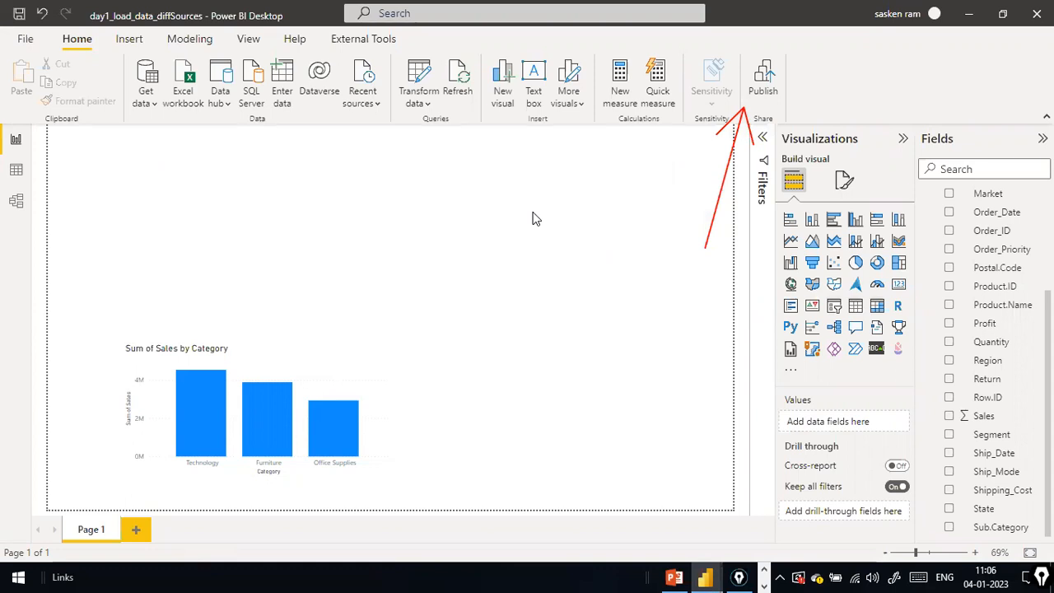
left_click(30, 171)
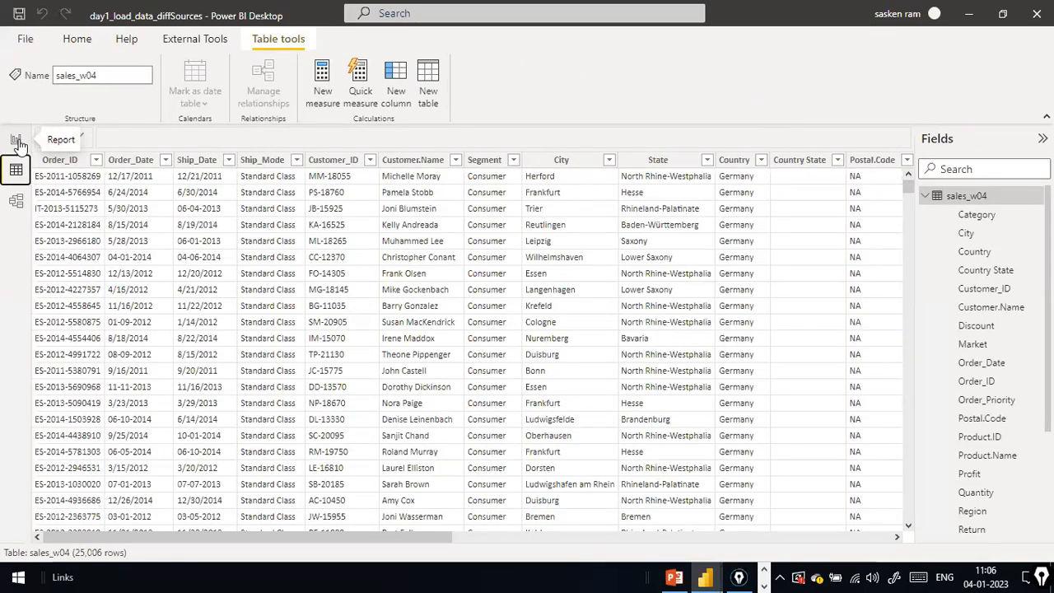
Examine the Quantity field's properties and data type in the Model view of sales_w04
left_click(15, 204)
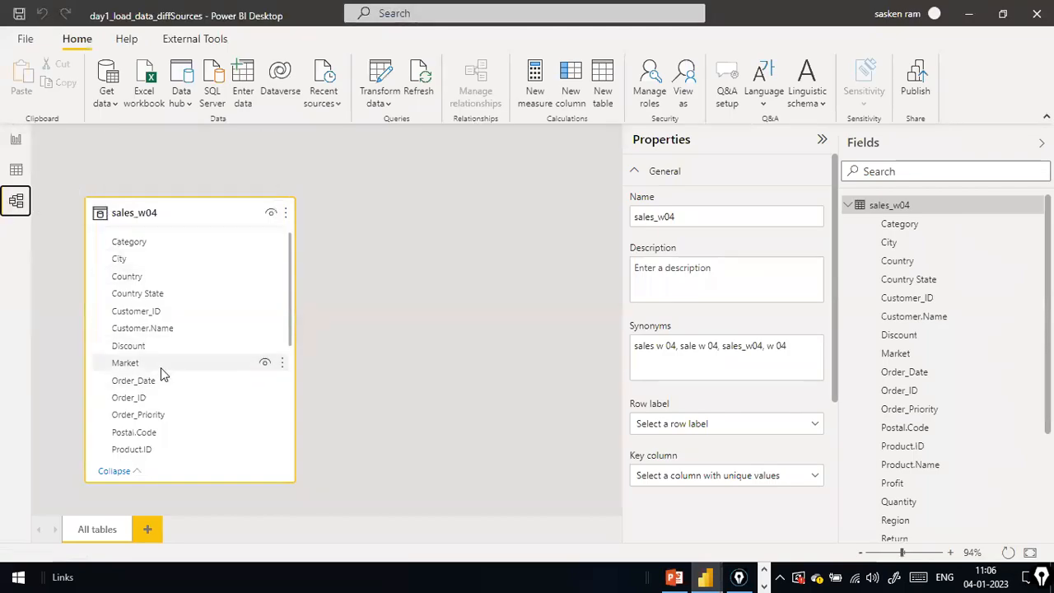
scroll(157, 366, "down", 3)
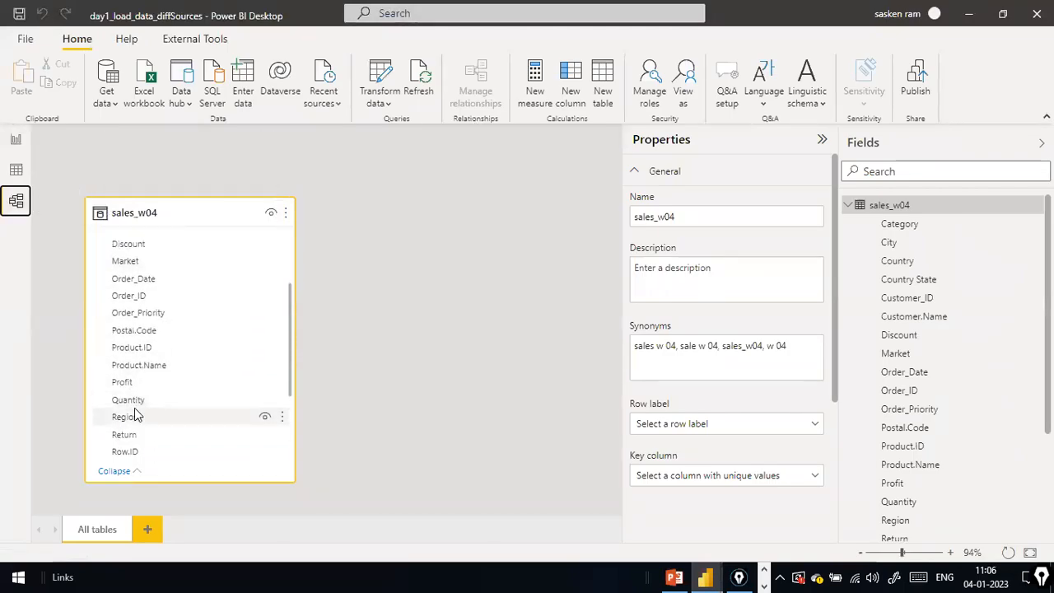
left_click(130, 401)
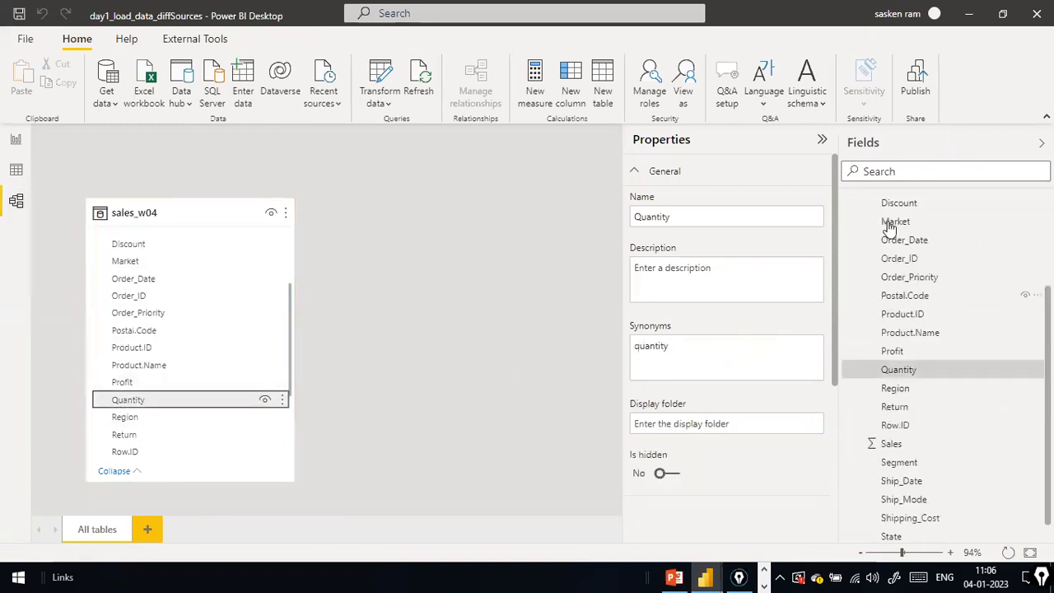
left_click(821, 141)
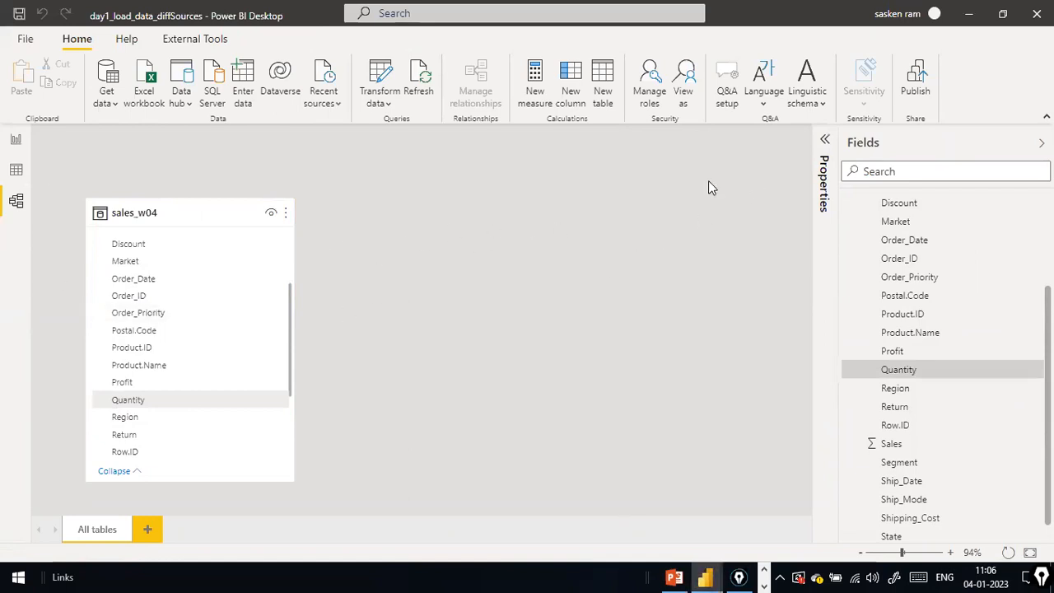
left_click(825, 147)
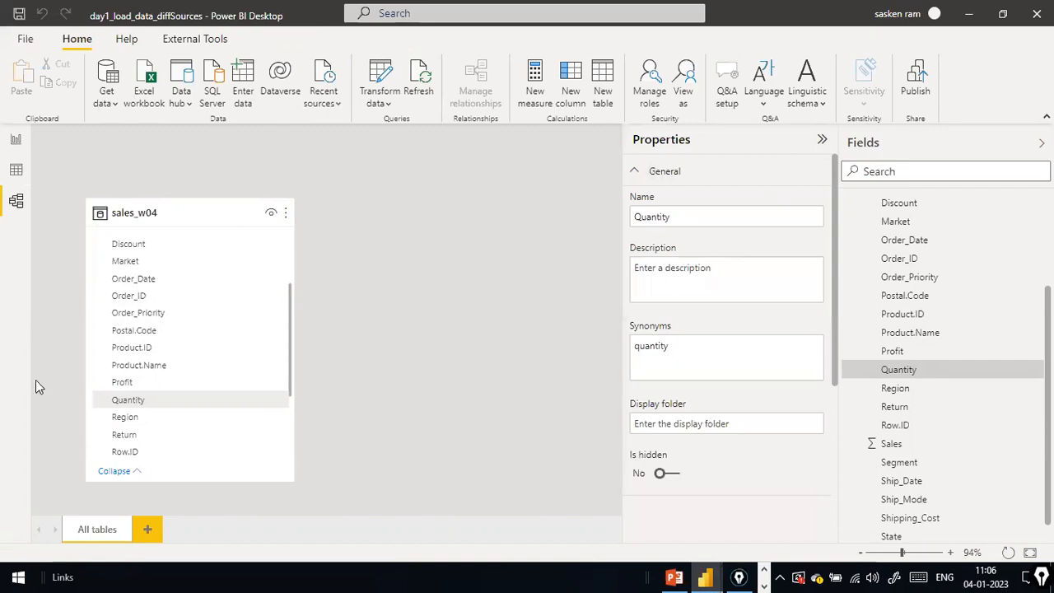
left_click(114, 400)
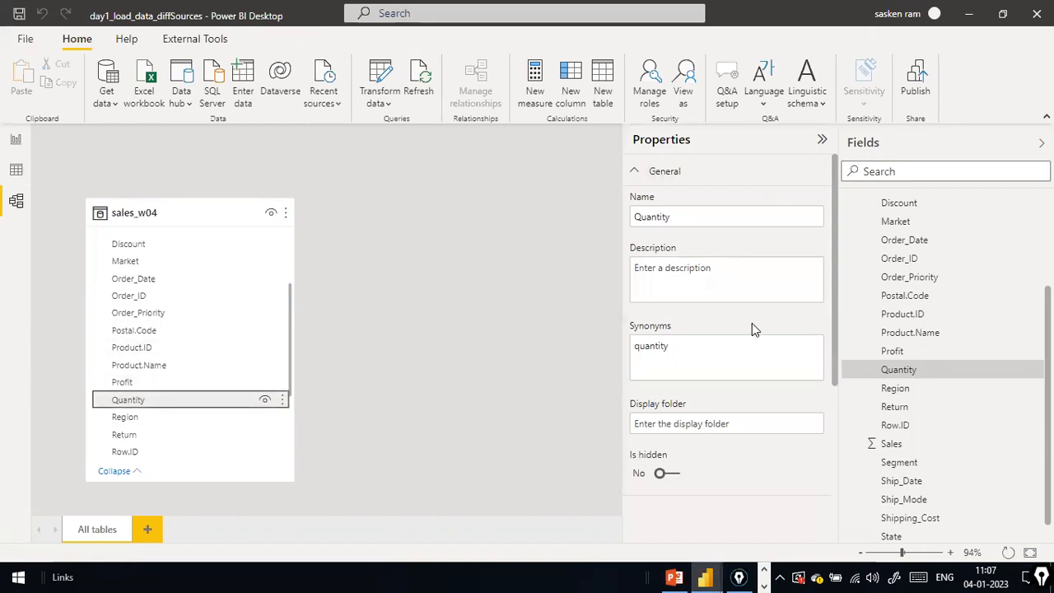
scroll(745, 340, "down", 3)
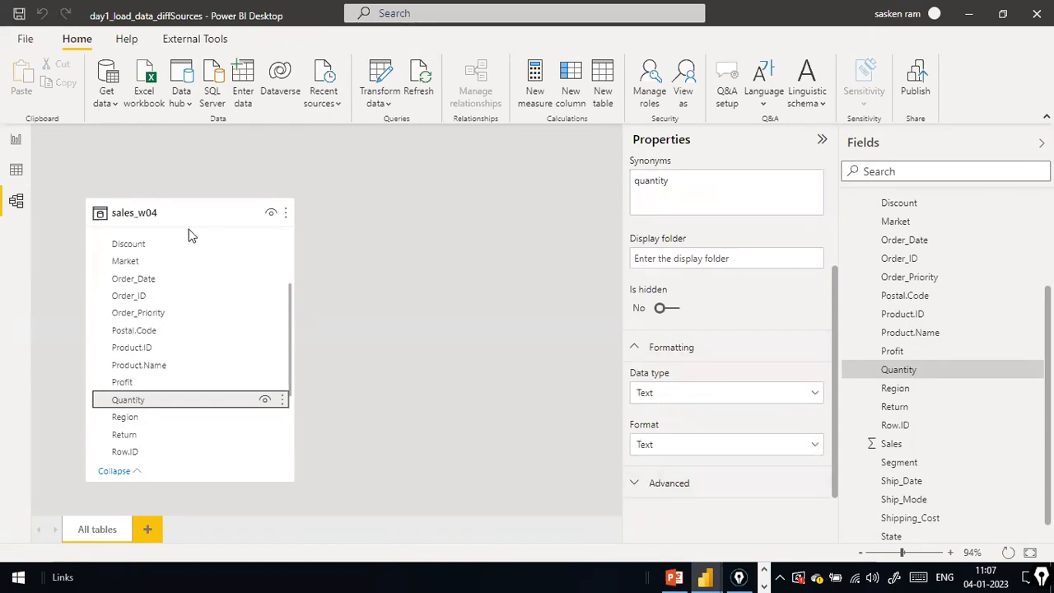
Show the sales_w04 table in the Data view and check the Quantity column's data type and format
left_click(15, 171)
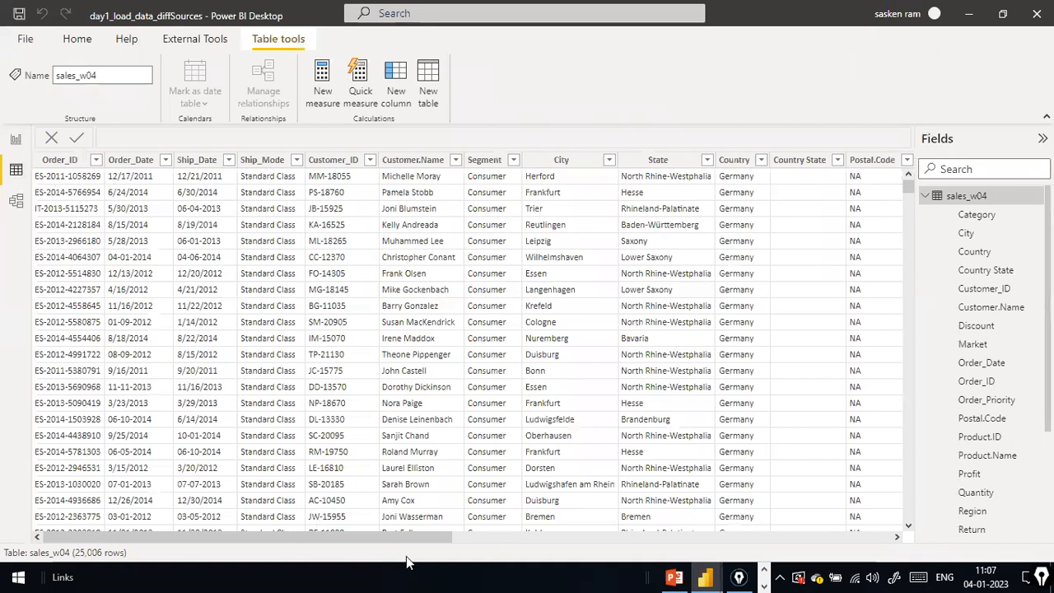
left_click_drag(370, 536, 694, 536)
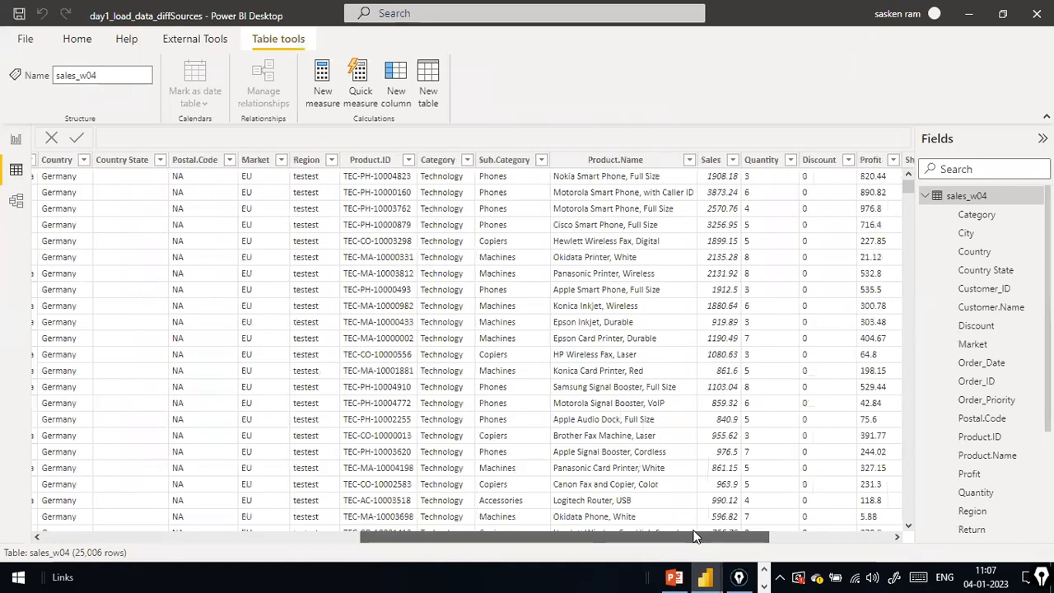
left_click(765, 161)
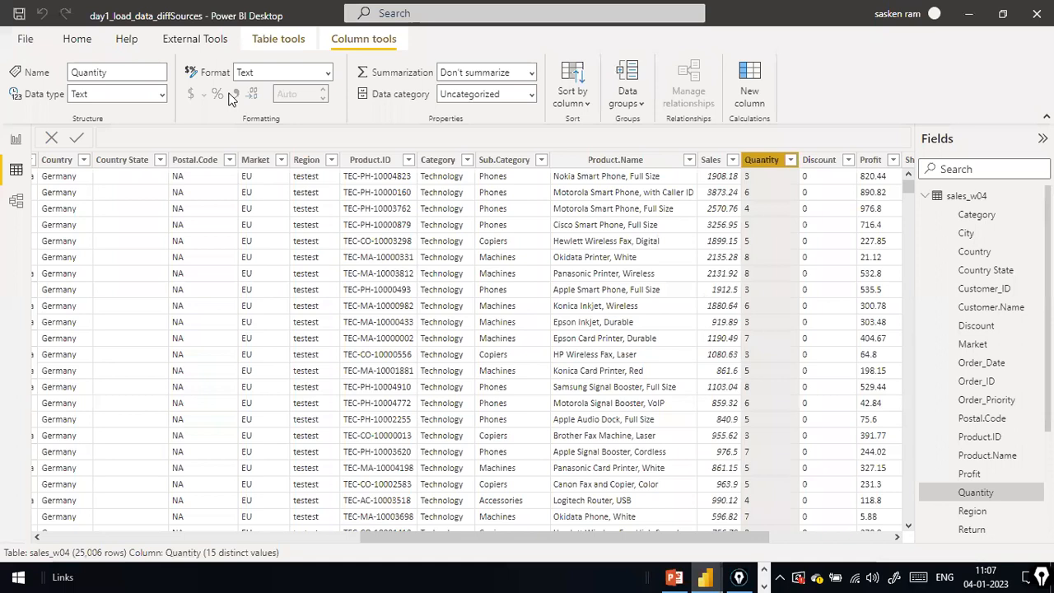
Open the sales_w04 query in a maximized Power Query Editor and change the Quantity column's data type to Whole Number
left_click(77, 38)
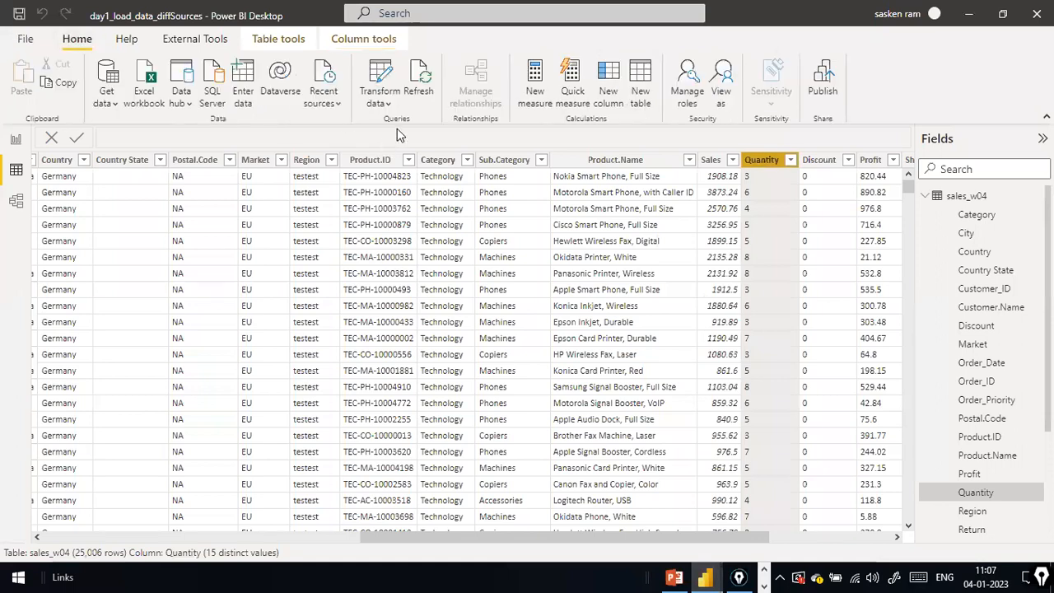
left_click(379, 100)
left_click(394, 128)
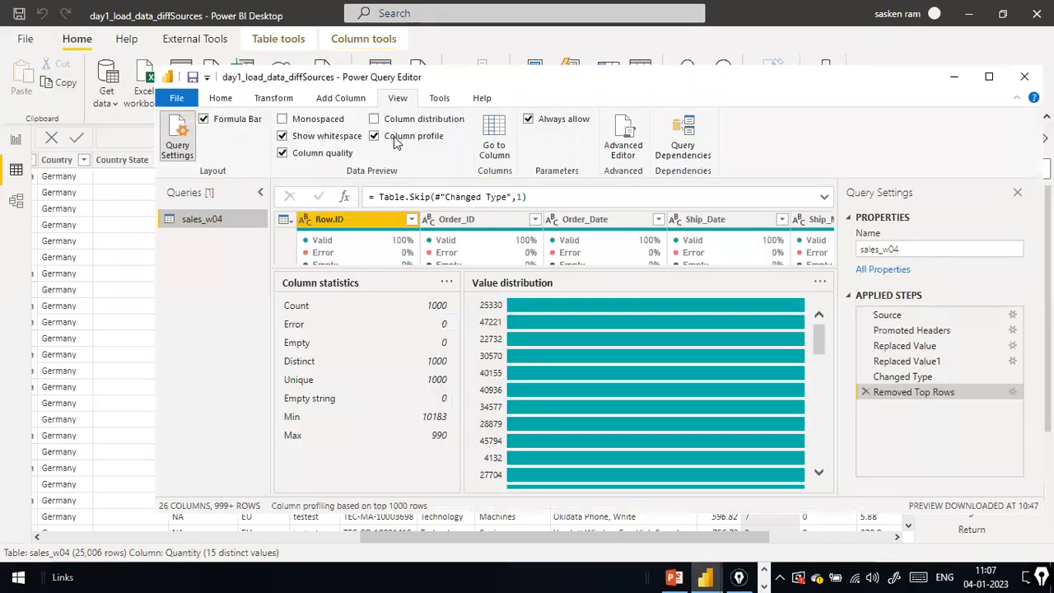
left_click(988, 77)
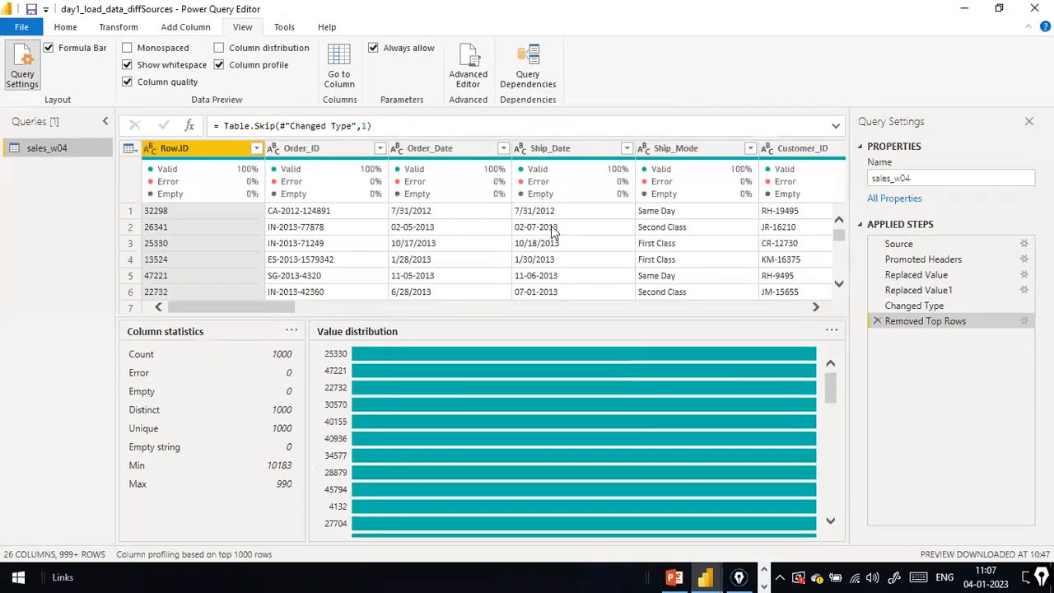
left_click_drag(266, 313, 672, 310)
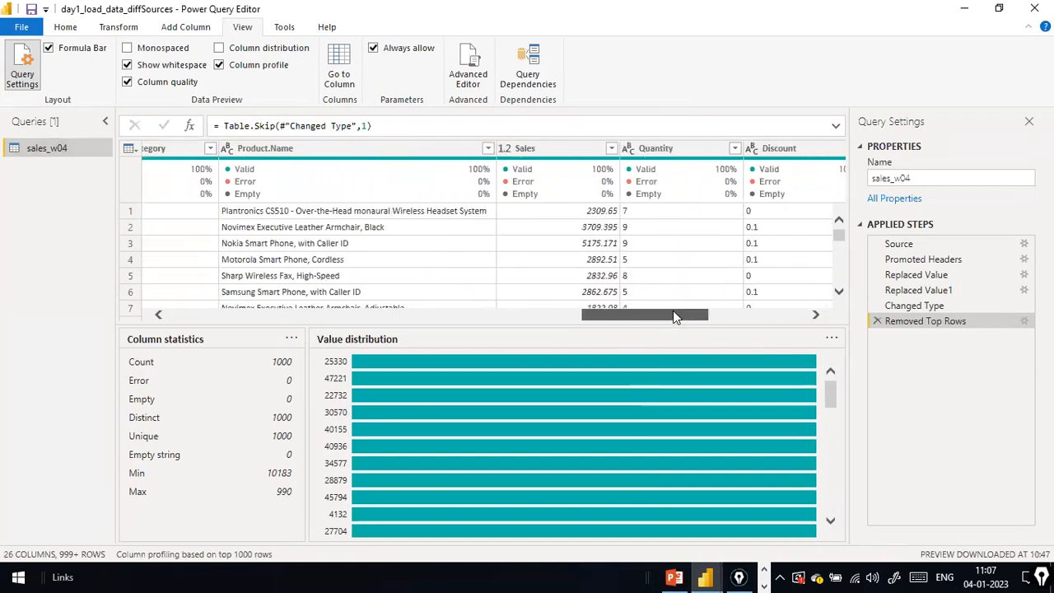
left_click(635, 150)
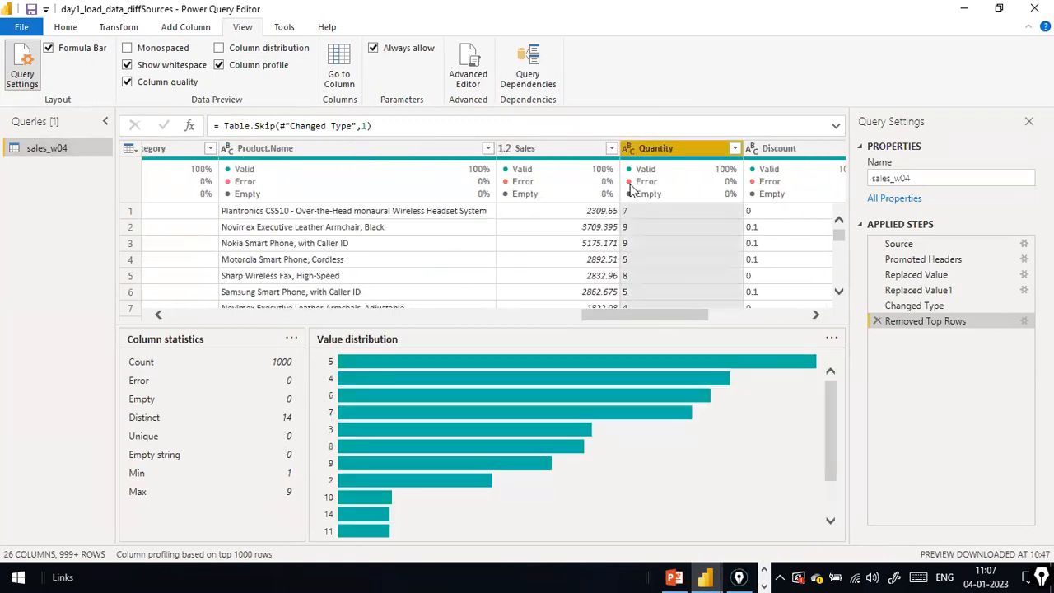
key("alt+Tab")
key("alt+Tab")
key("alt+Tab")
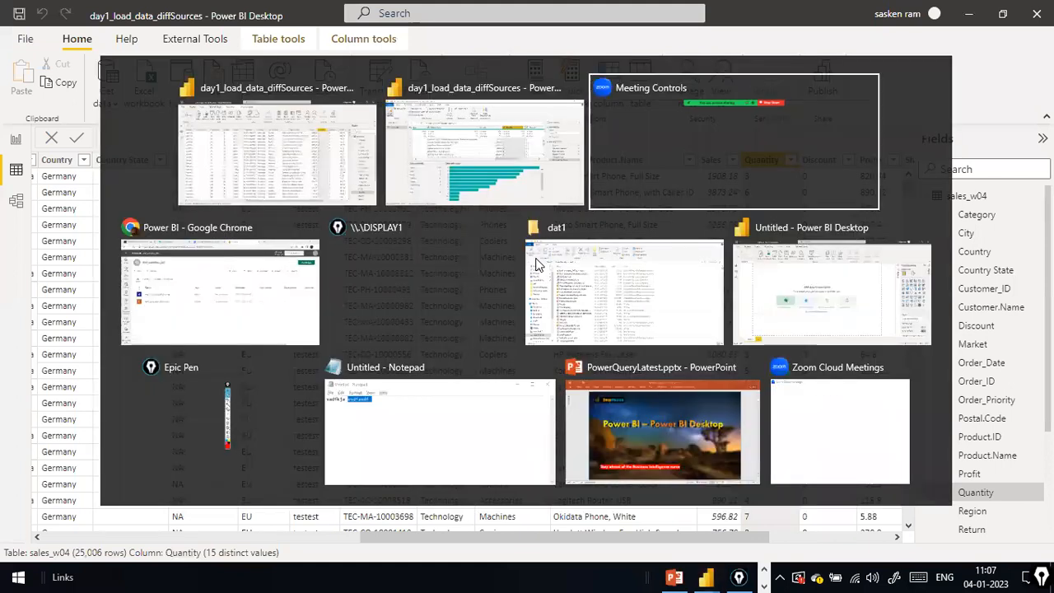
key("alt+shift+Tab")
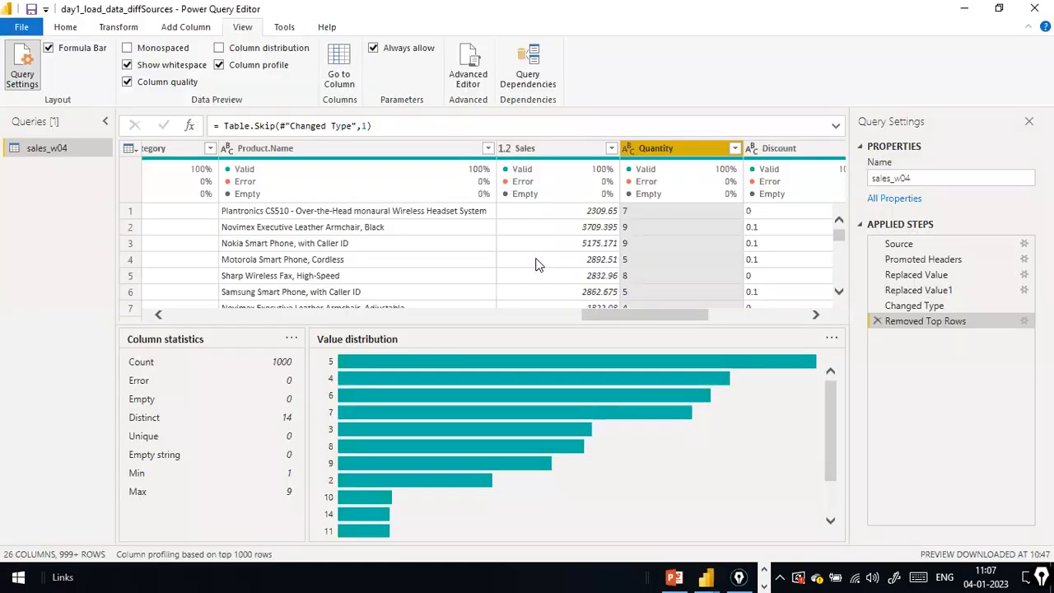
left_click(632, 153)
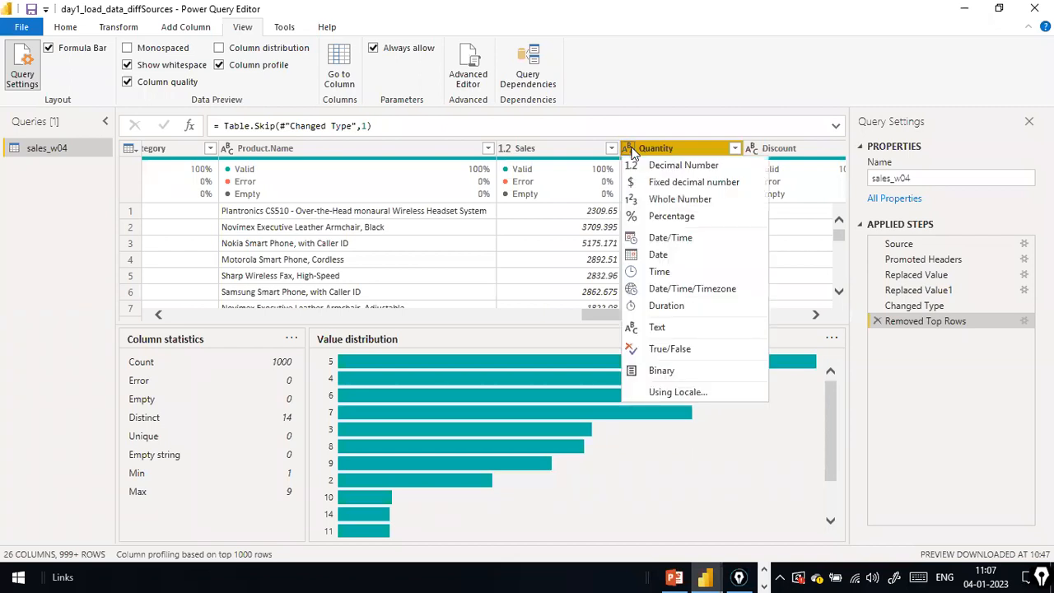
left_click(713, 198)
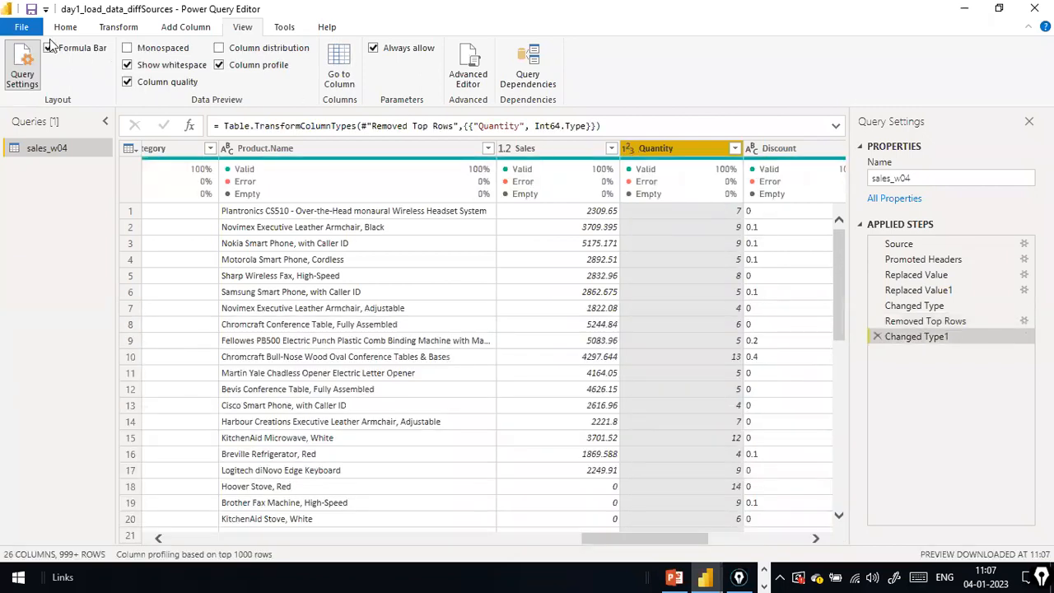
Close the Power Query Editor and apply the pending query changes to the sales_w04 table
left_click(23, 27)
left_click(39, 55)
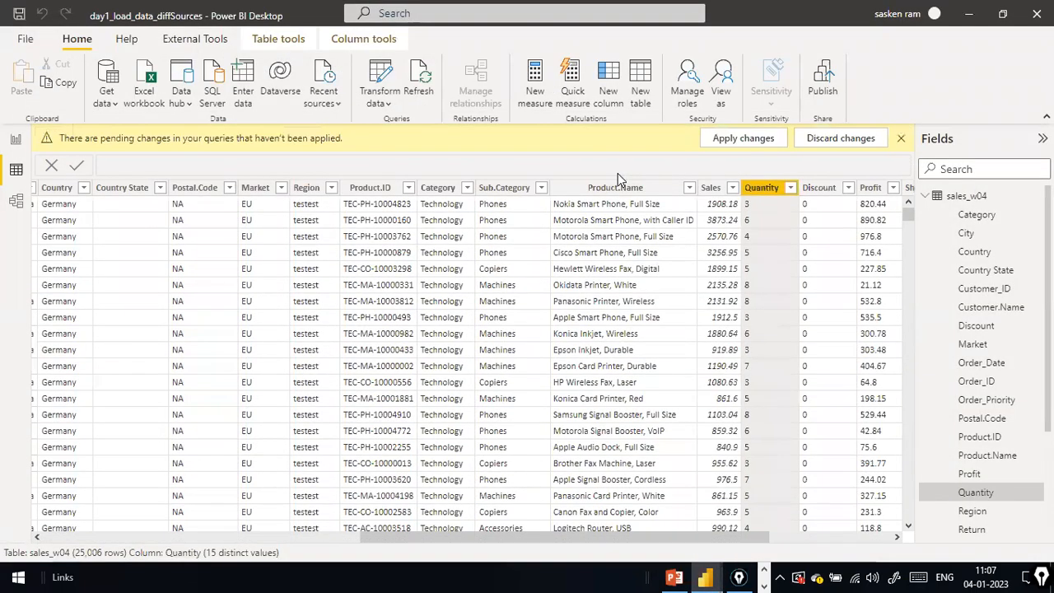
left_click(756, 144)
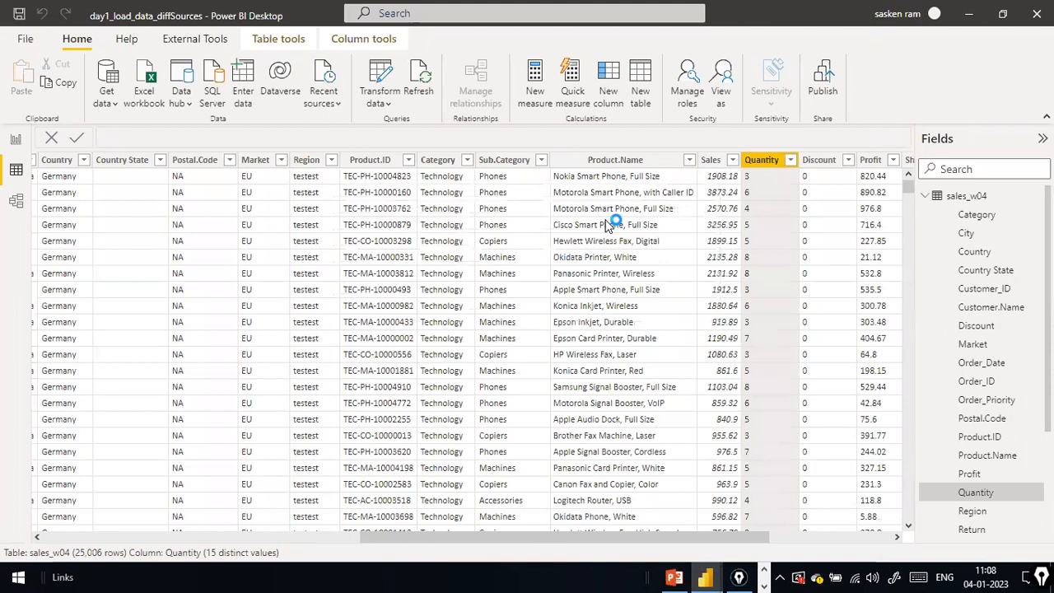
key("alt+Tab")
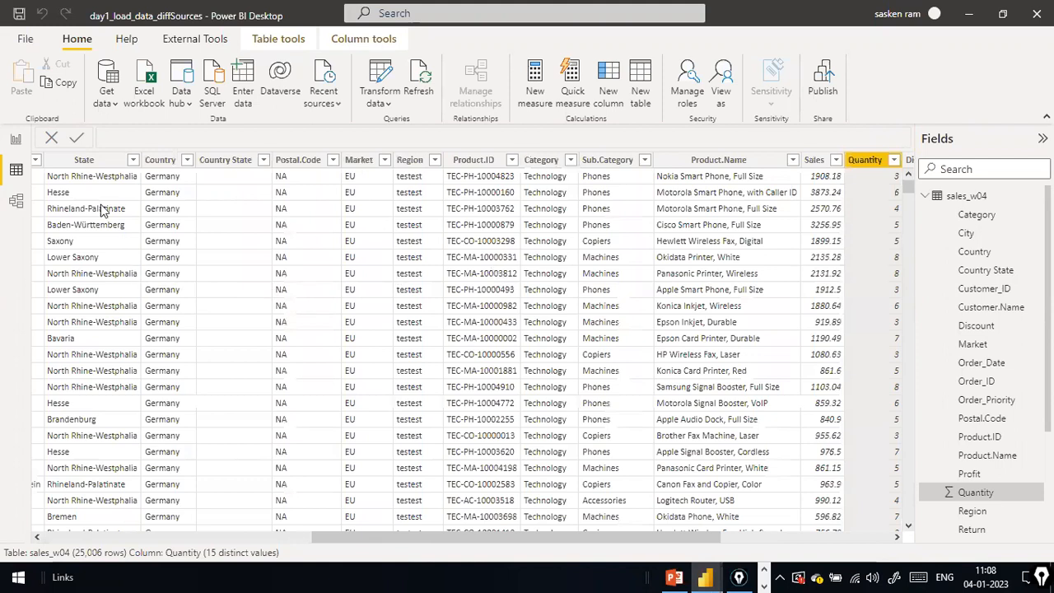
Check the Quantity field's data type and format in the Model view, and return to the Report view
left_click(16, 201)
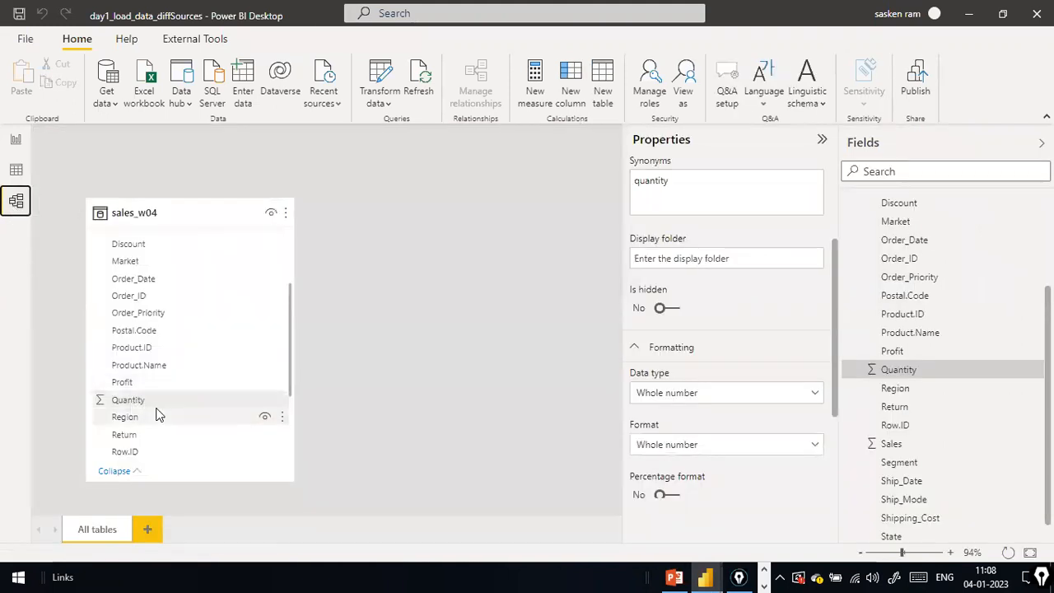
left_click_drag(159, 403, 632, 393)
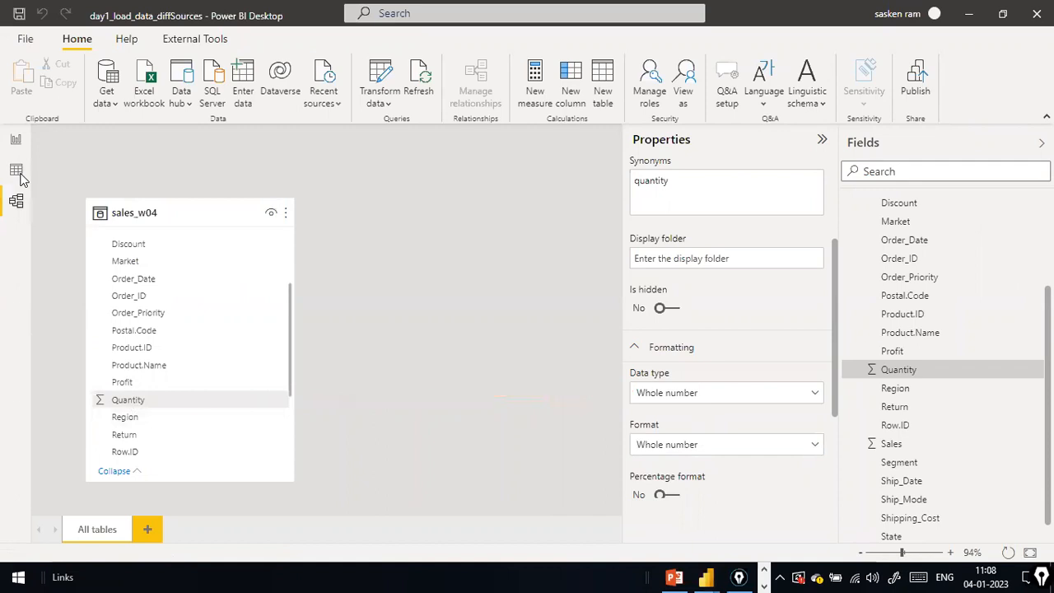
left_click(354, 255)
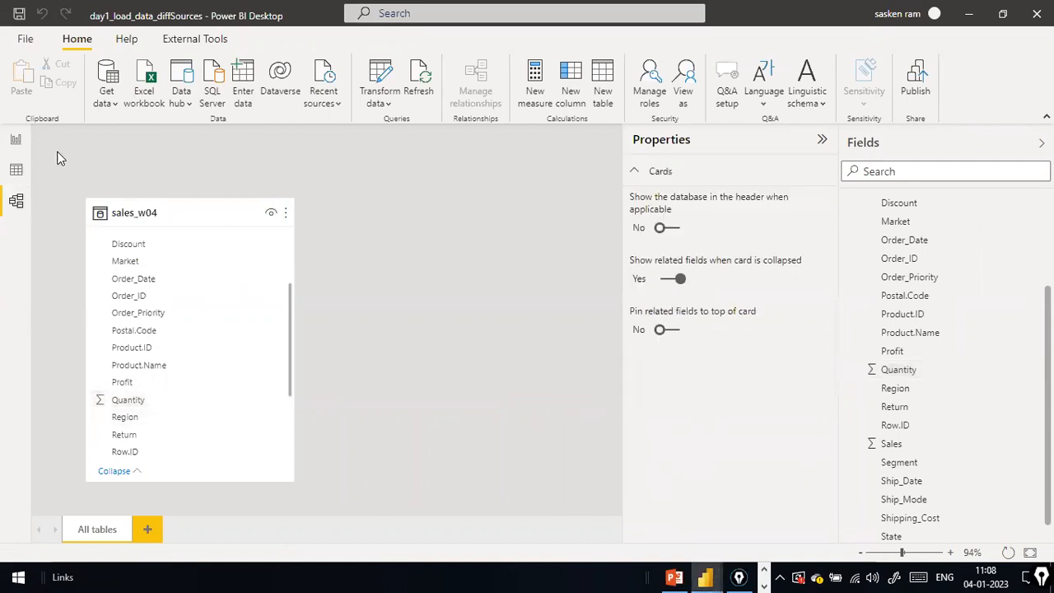
left_click(17, 139)
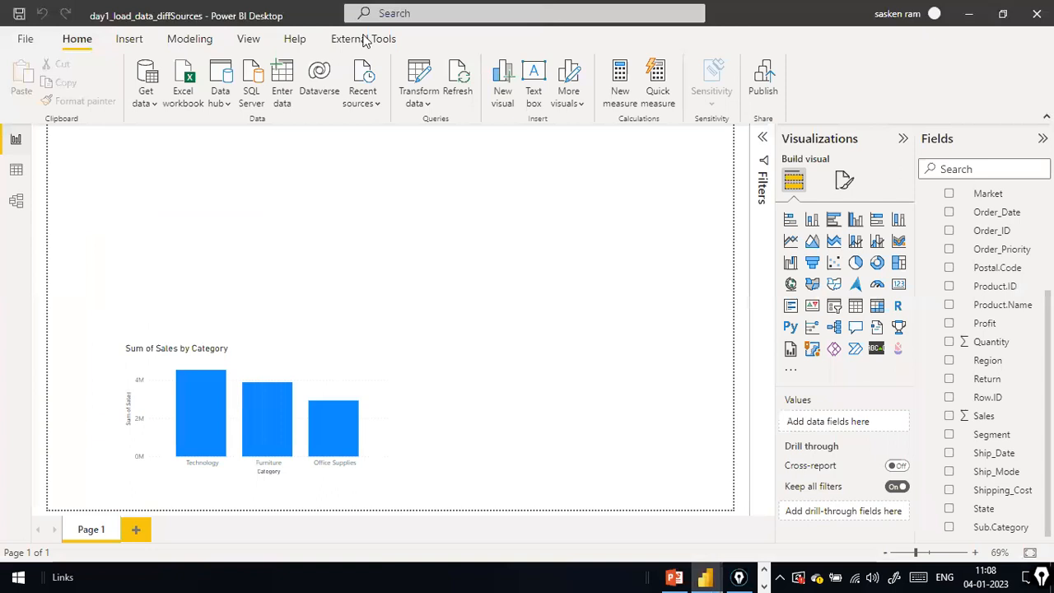